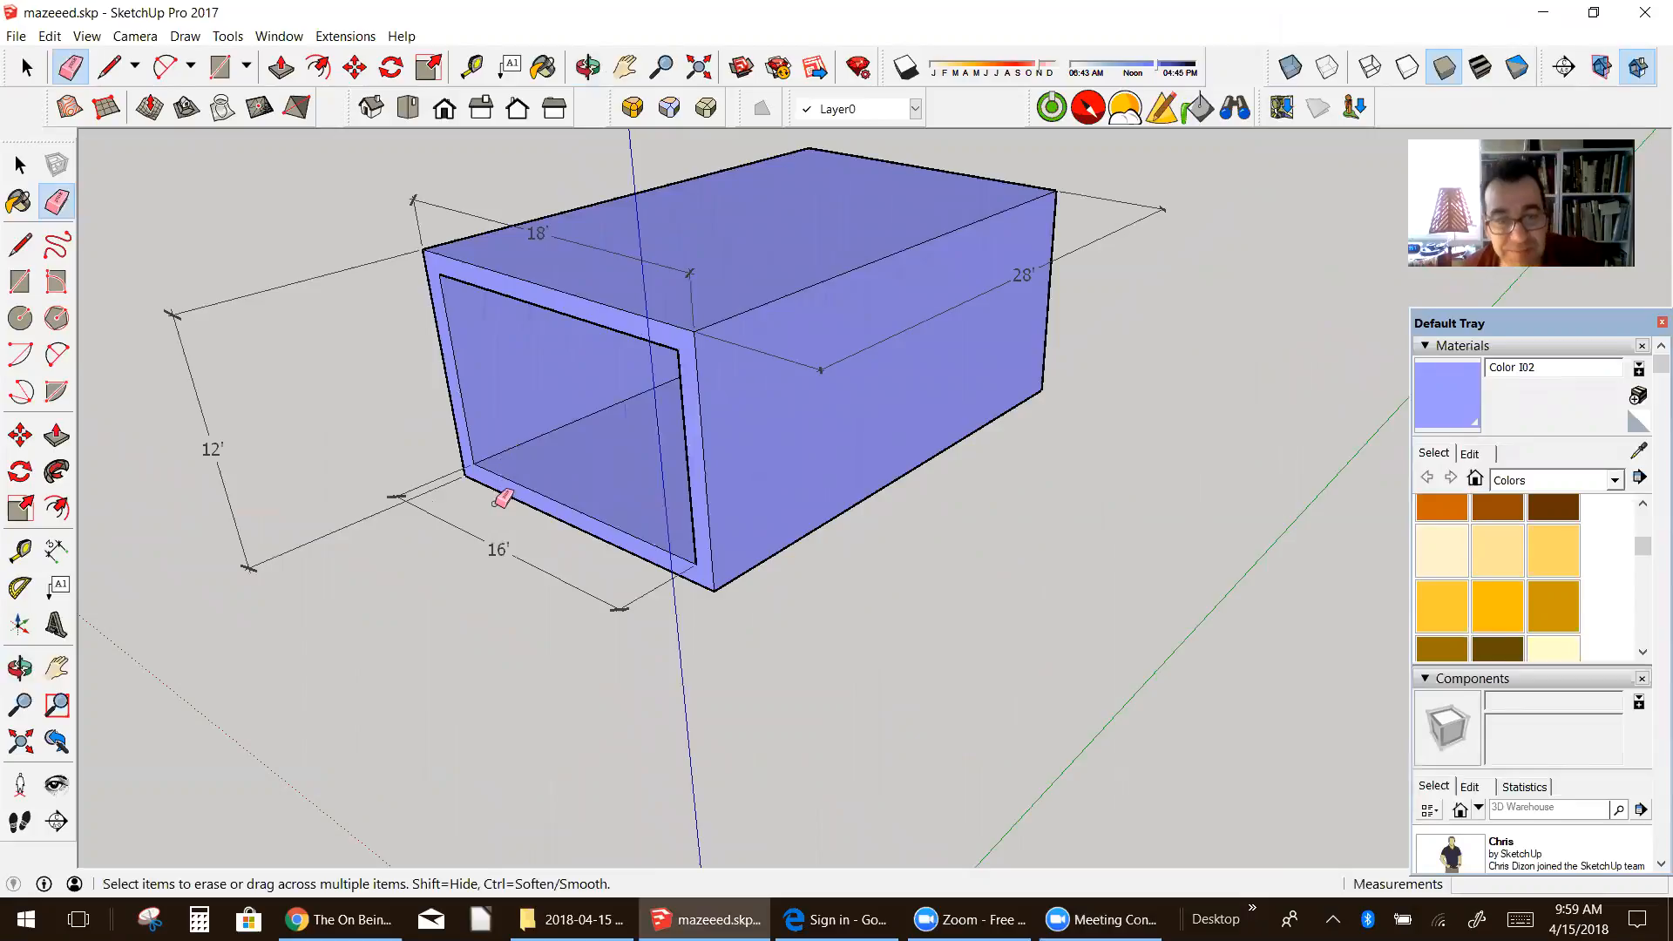
# Step: Draw a 16' by 28' rectangle on the ground beside the standing figure, in front of the existing purple tunnel
pyautogui.moveTo(488, 394)
pyautogui.mouseDown(button='middle')
pyautogui.moveTo(541, 370)
pyautogui.moveTo(458, 279)
pyautogui.mouseUp(button='middle')
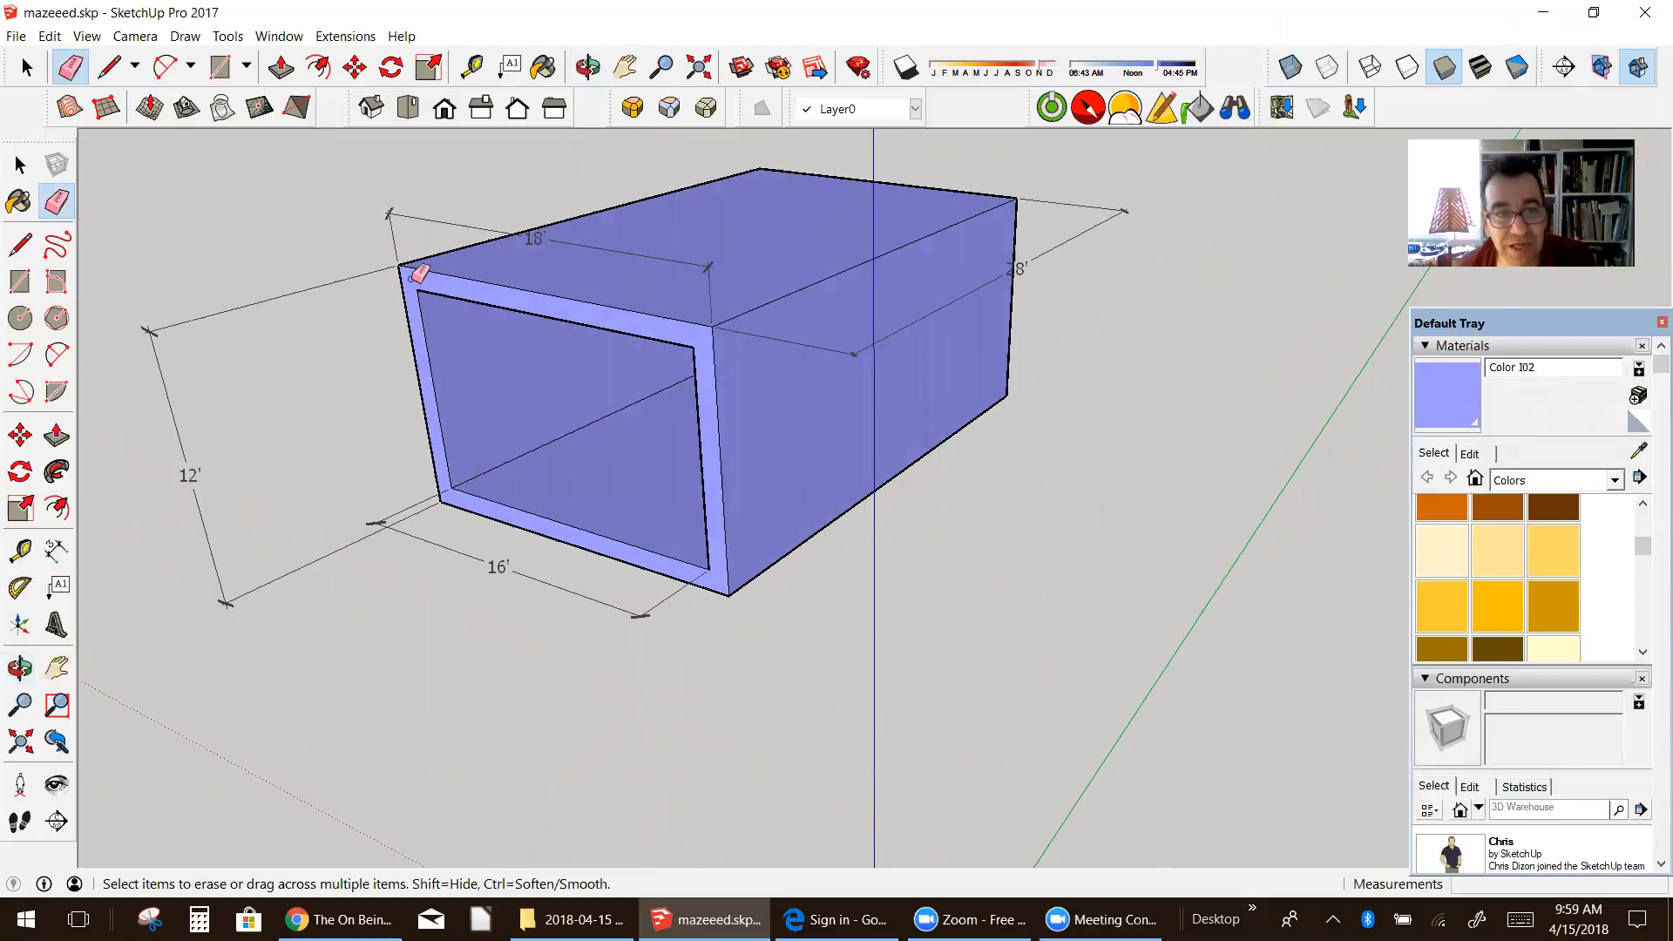
pyautogui.moveTo(628, 322)
pyautogui.mouseDown(button='middle')
pyautogui.moveTo(632, 398)
pyautogui.moveTo(747, 344)
pyautogui.mouseUp(button='middle')
pyautogui.scroll(-3, 747, 344)
pyautogui.moveTo(881, 336)
pyautogui.mouseDown(button='middle')
pyautogui.moveTo(807, 380)
pyautogui.moveTo(739, 306)
pyautogui.mouseUp(button='middle')
pyautogui.scroll(3, 889, 590)
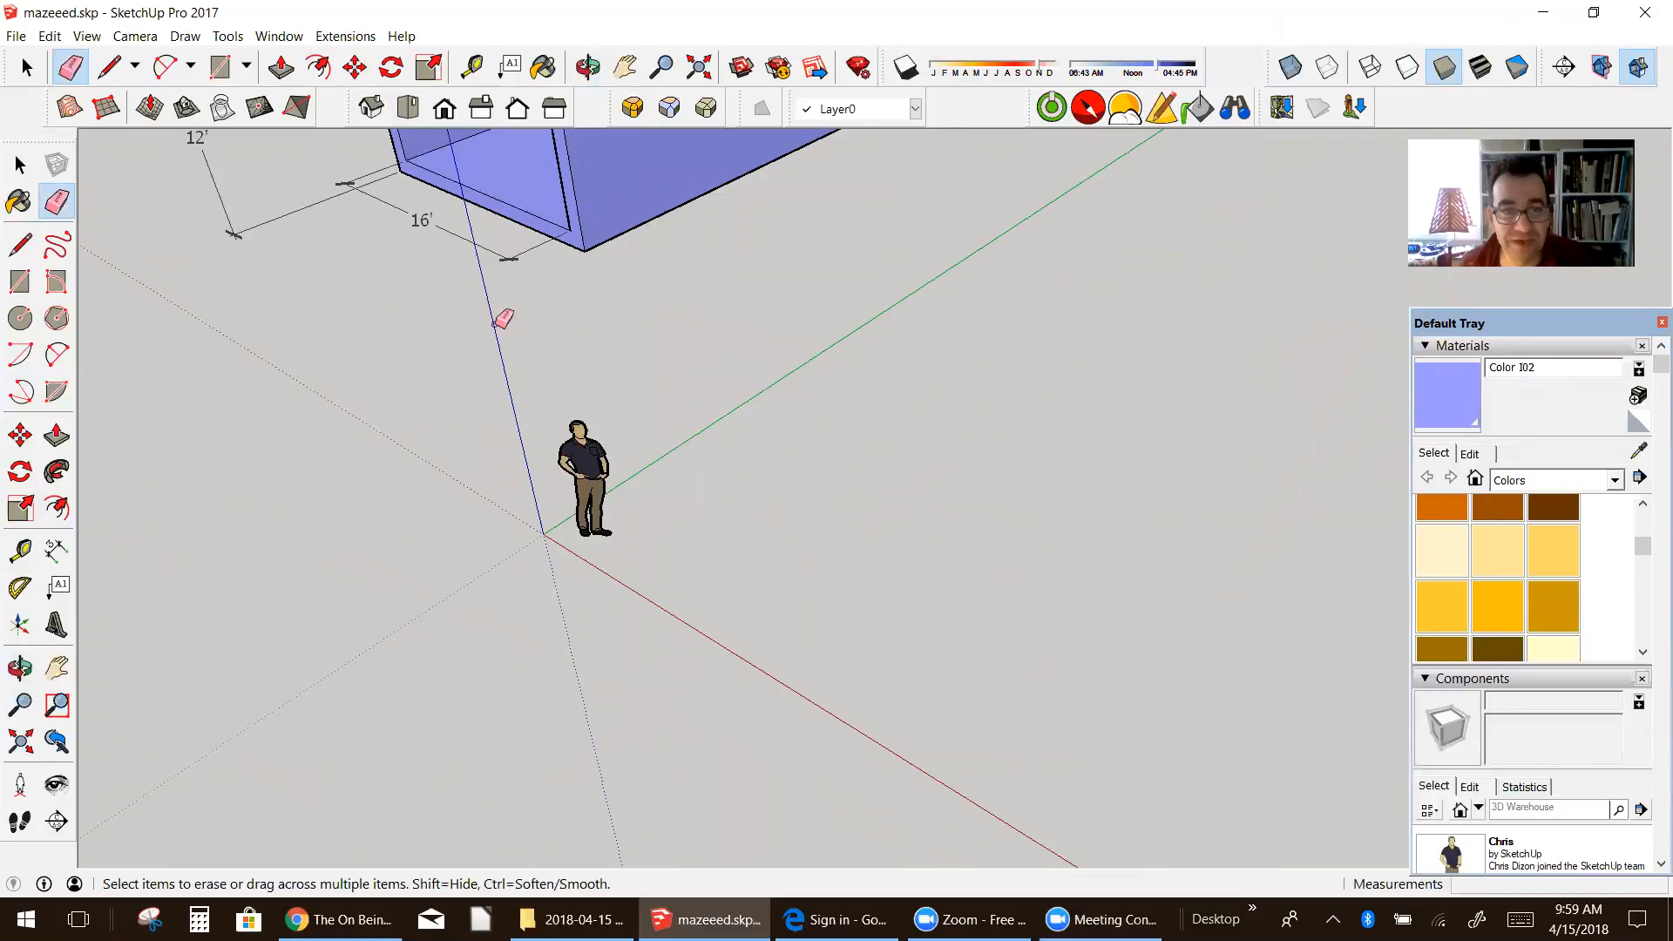
pyautogui.scroll(-3, 648, 254)
pyautogui.click(57, 668)
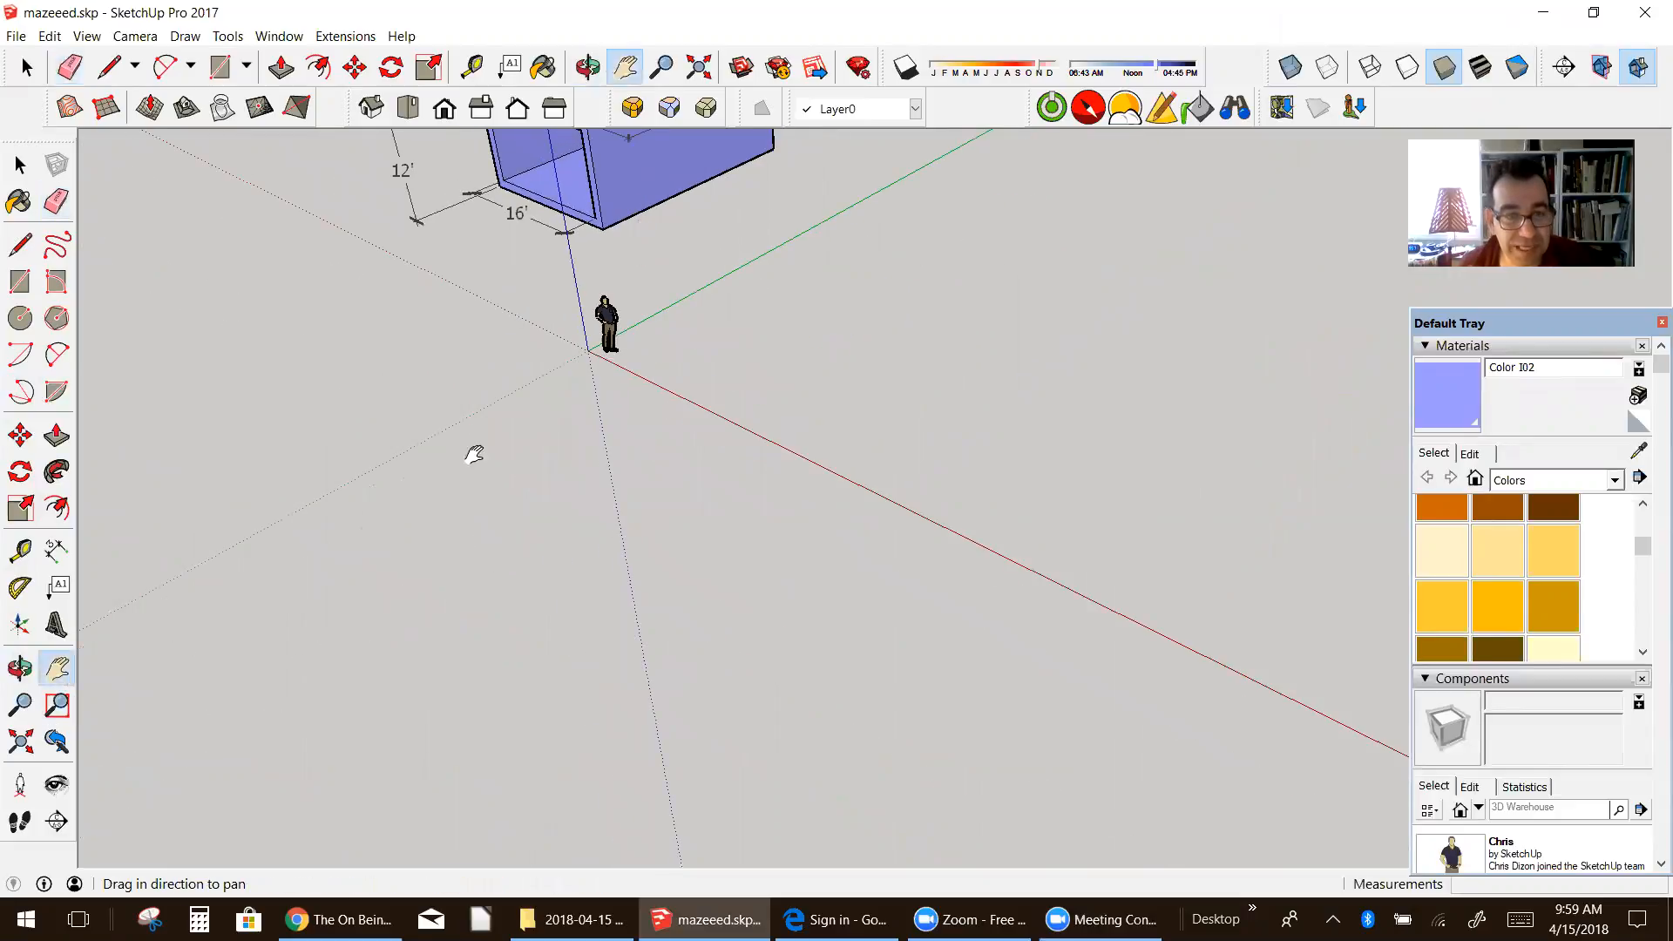
pyautogui.moveTo(471, 452); pyautogui.dragTo(503, 610)
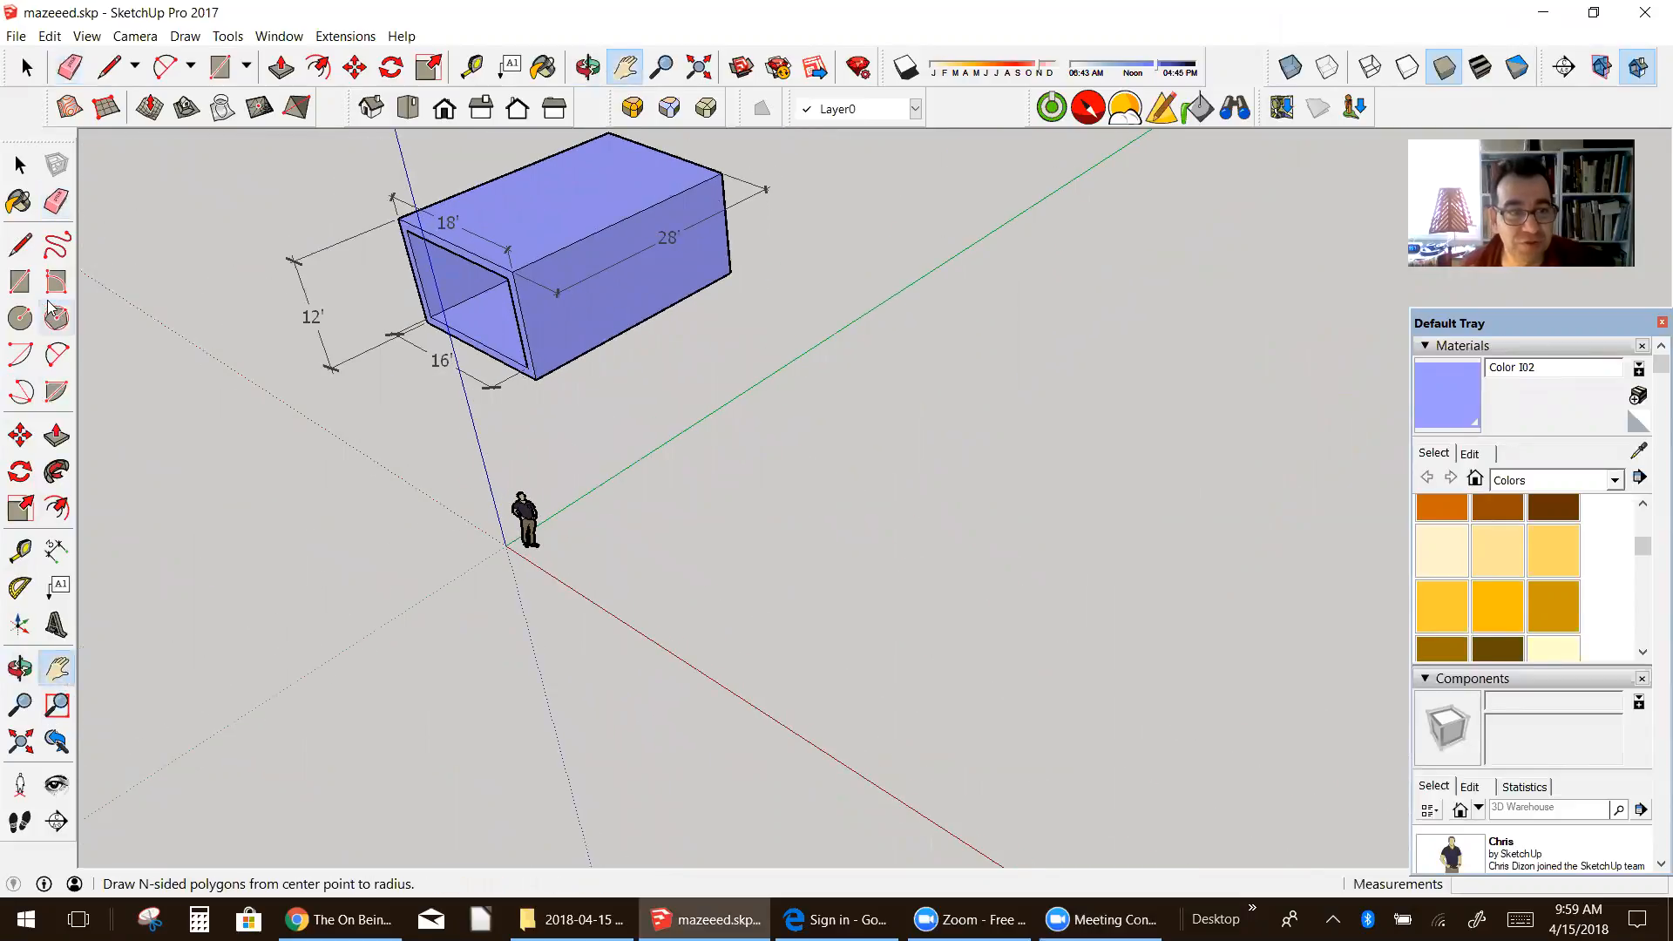
pyautogui.click(20, 281)
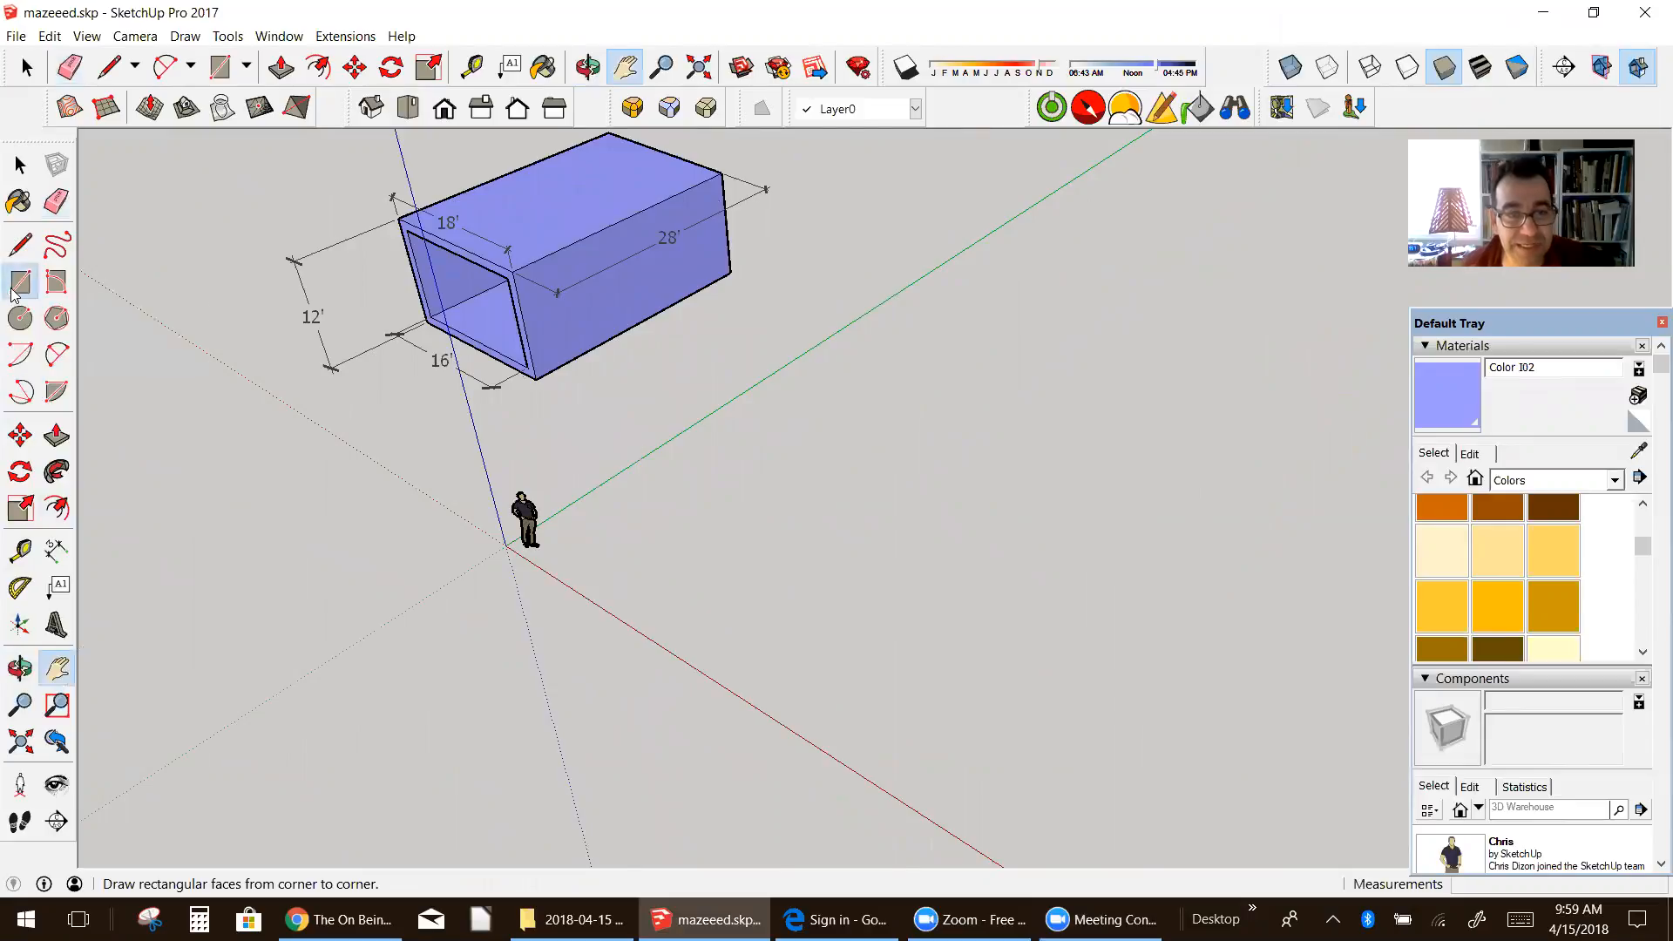
pyautogui.click(588, 558)
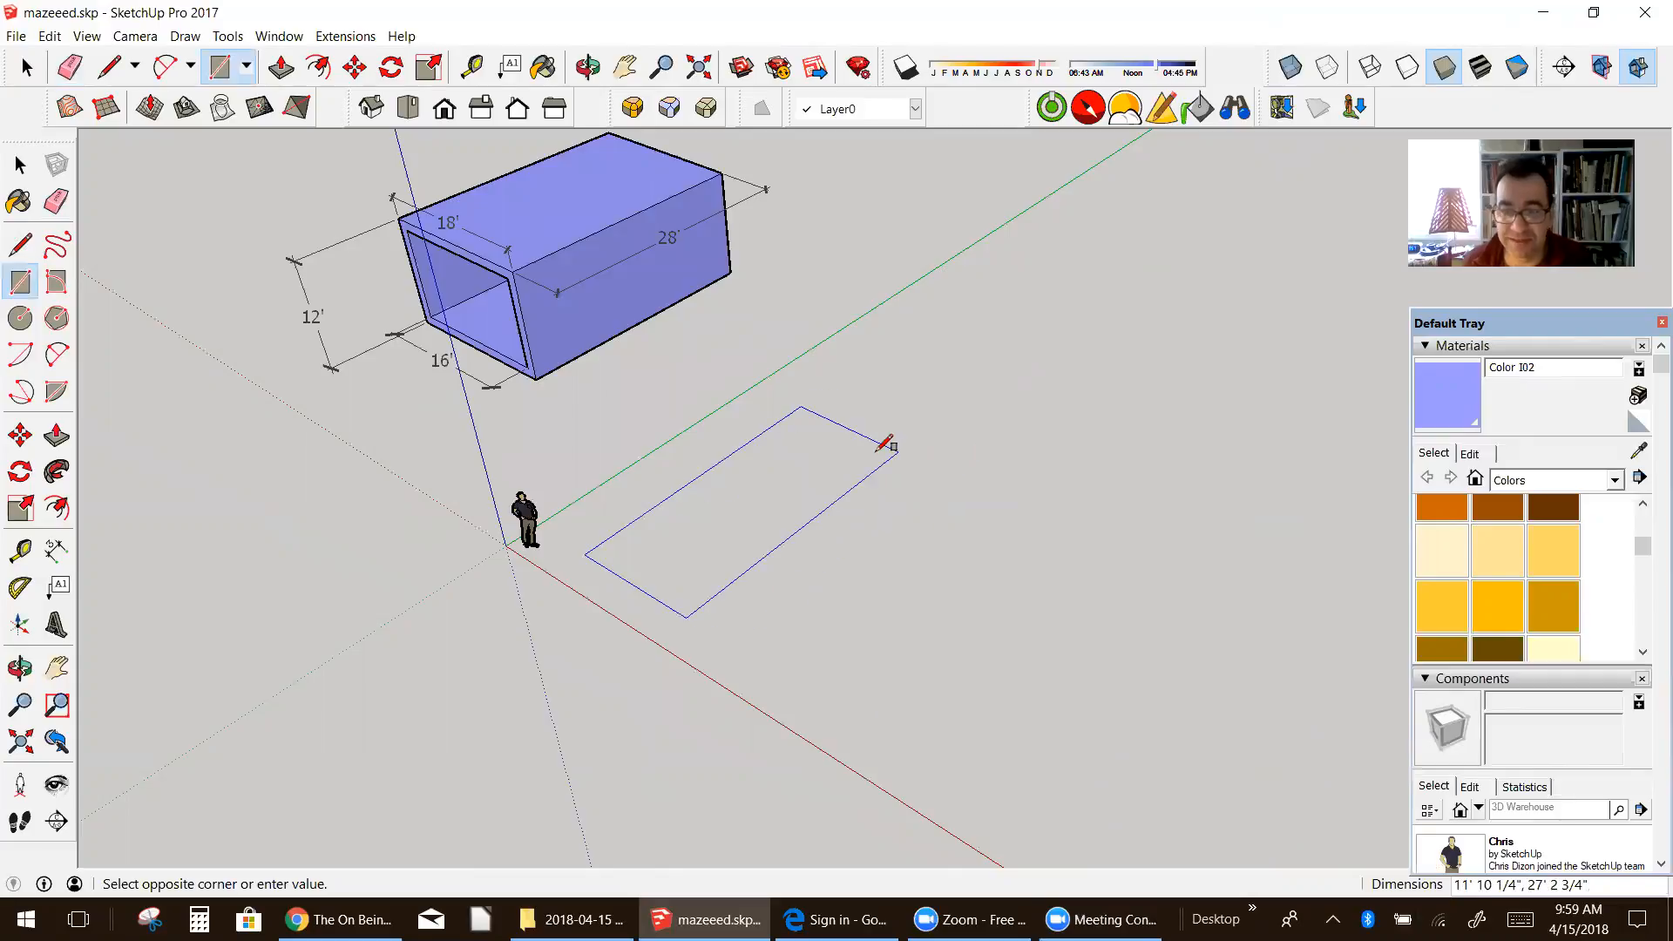
pyautogui.write("16',2")
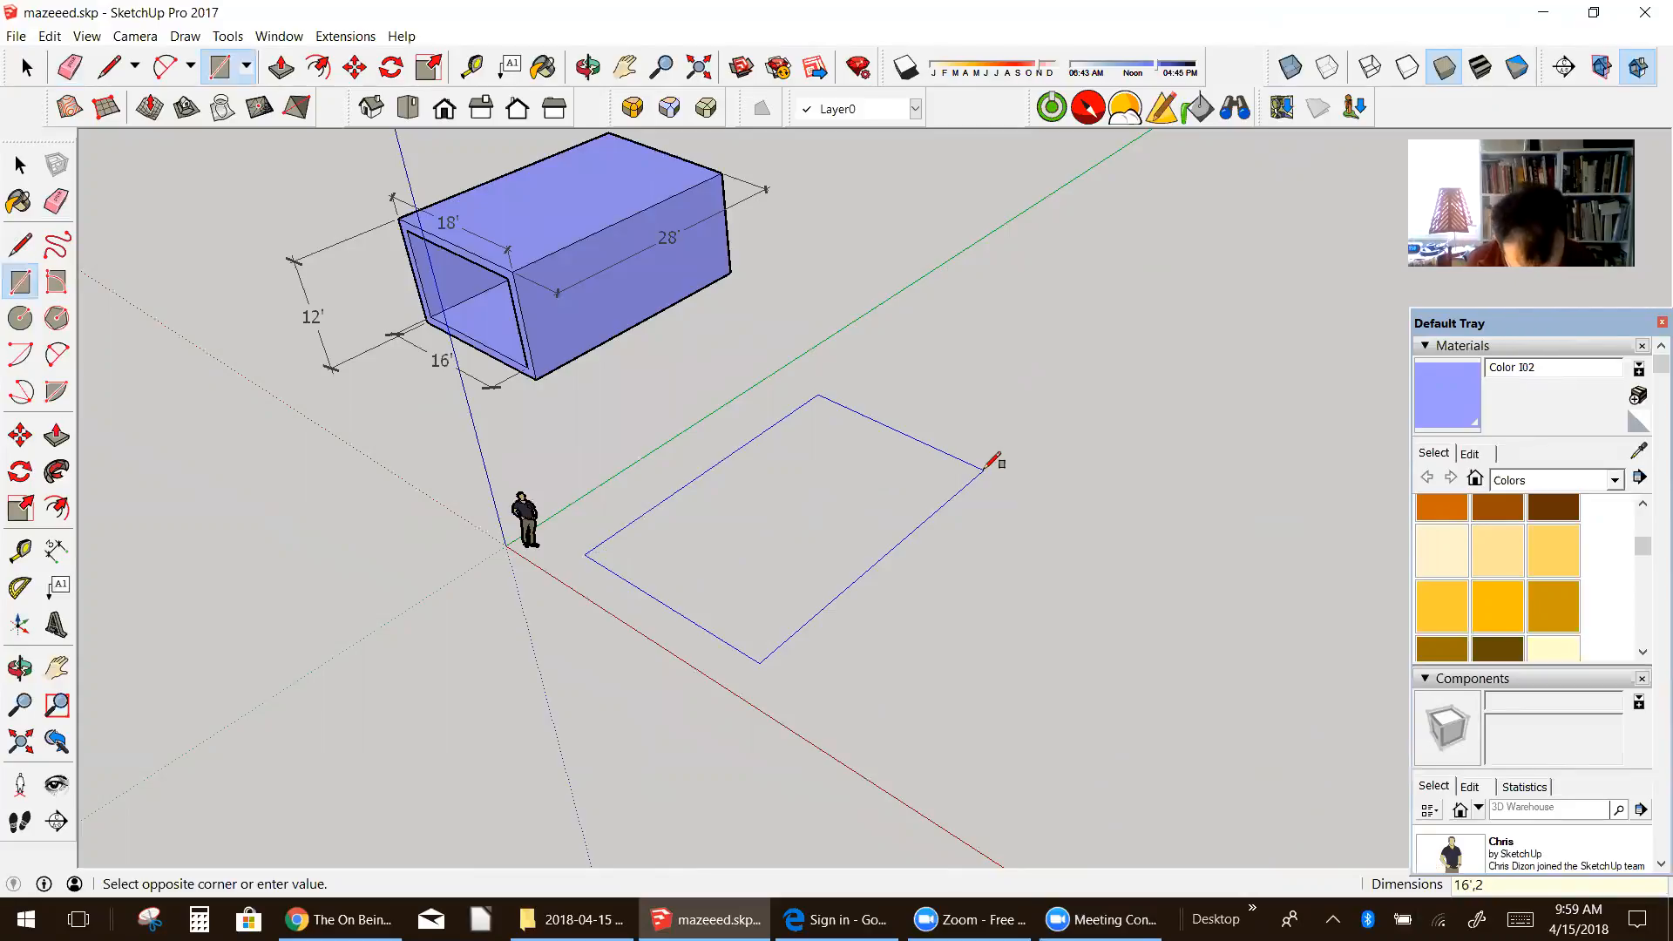
pyautogui.press('Return')
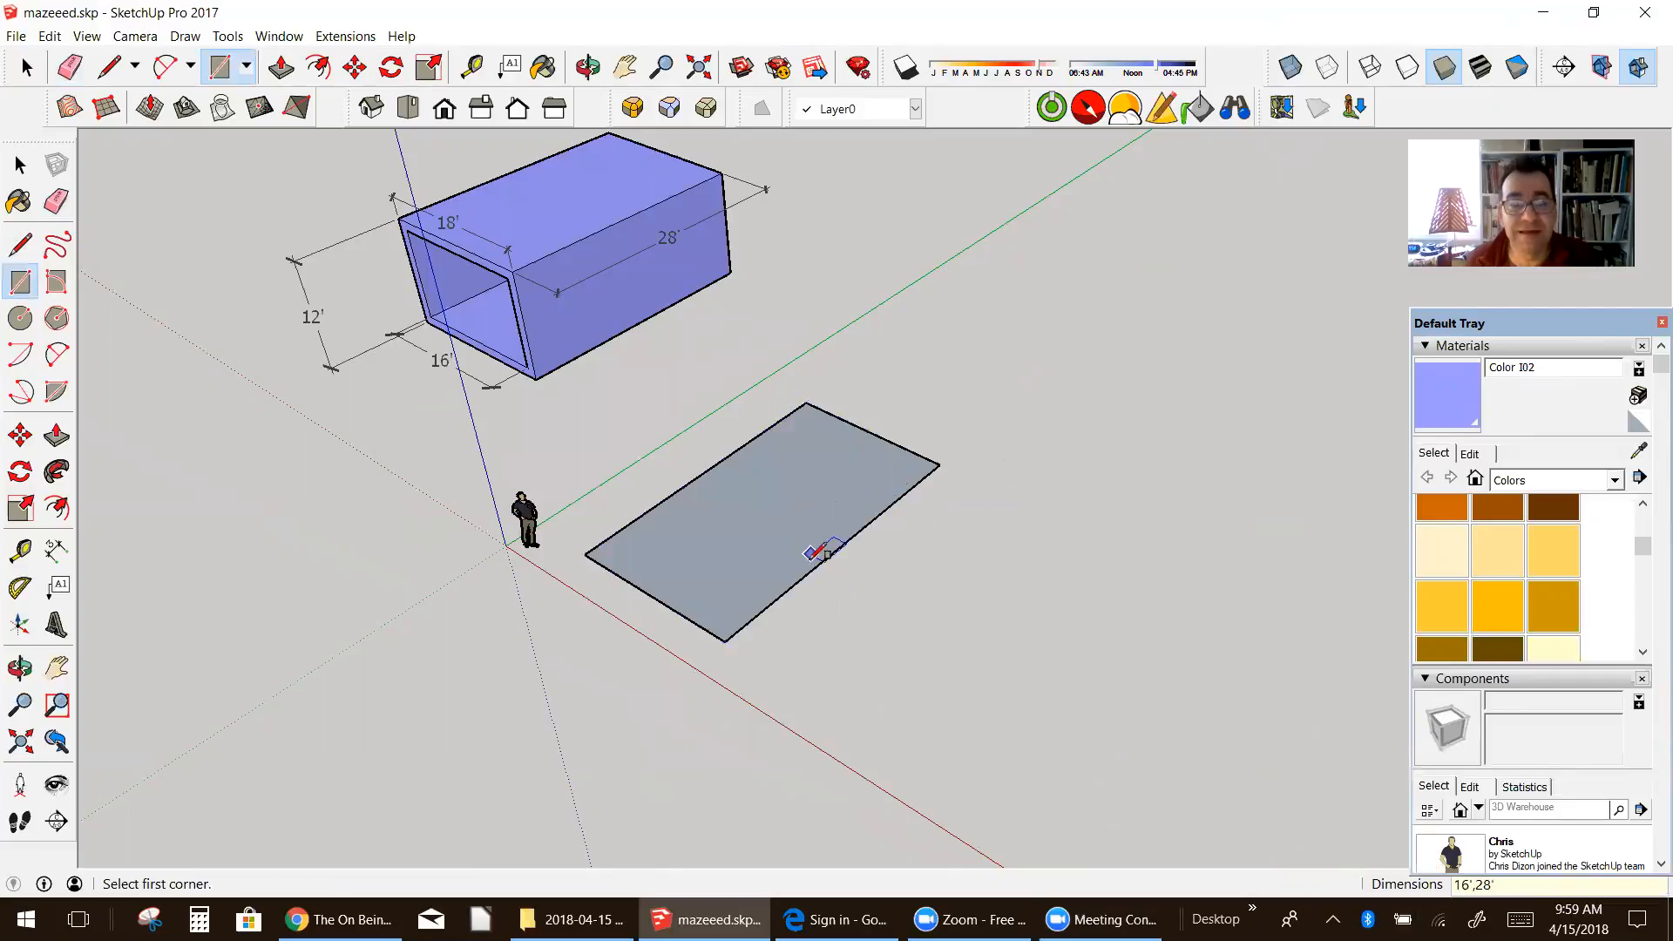
# Step: Dimension the rectangle's long outer edge to check its length, and erase that dimension
pyautogui.click(56, 550)
pyautogui.click(725, 642)
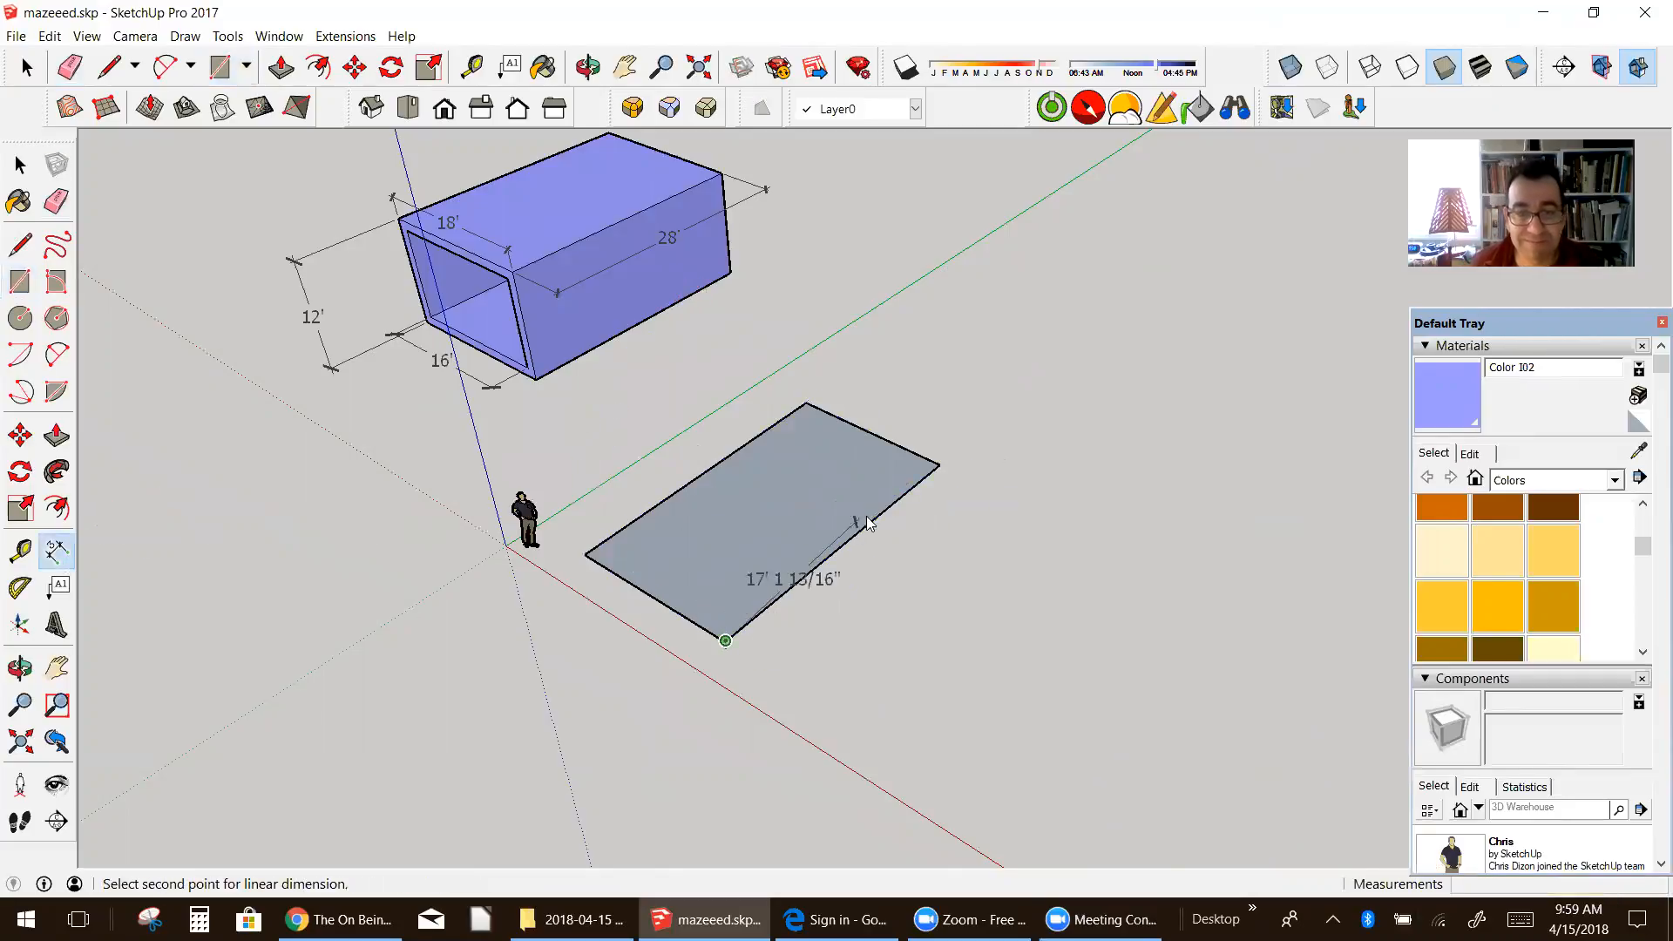
pyautogui.click(940, 464)
pyautogui.click(970, 493)
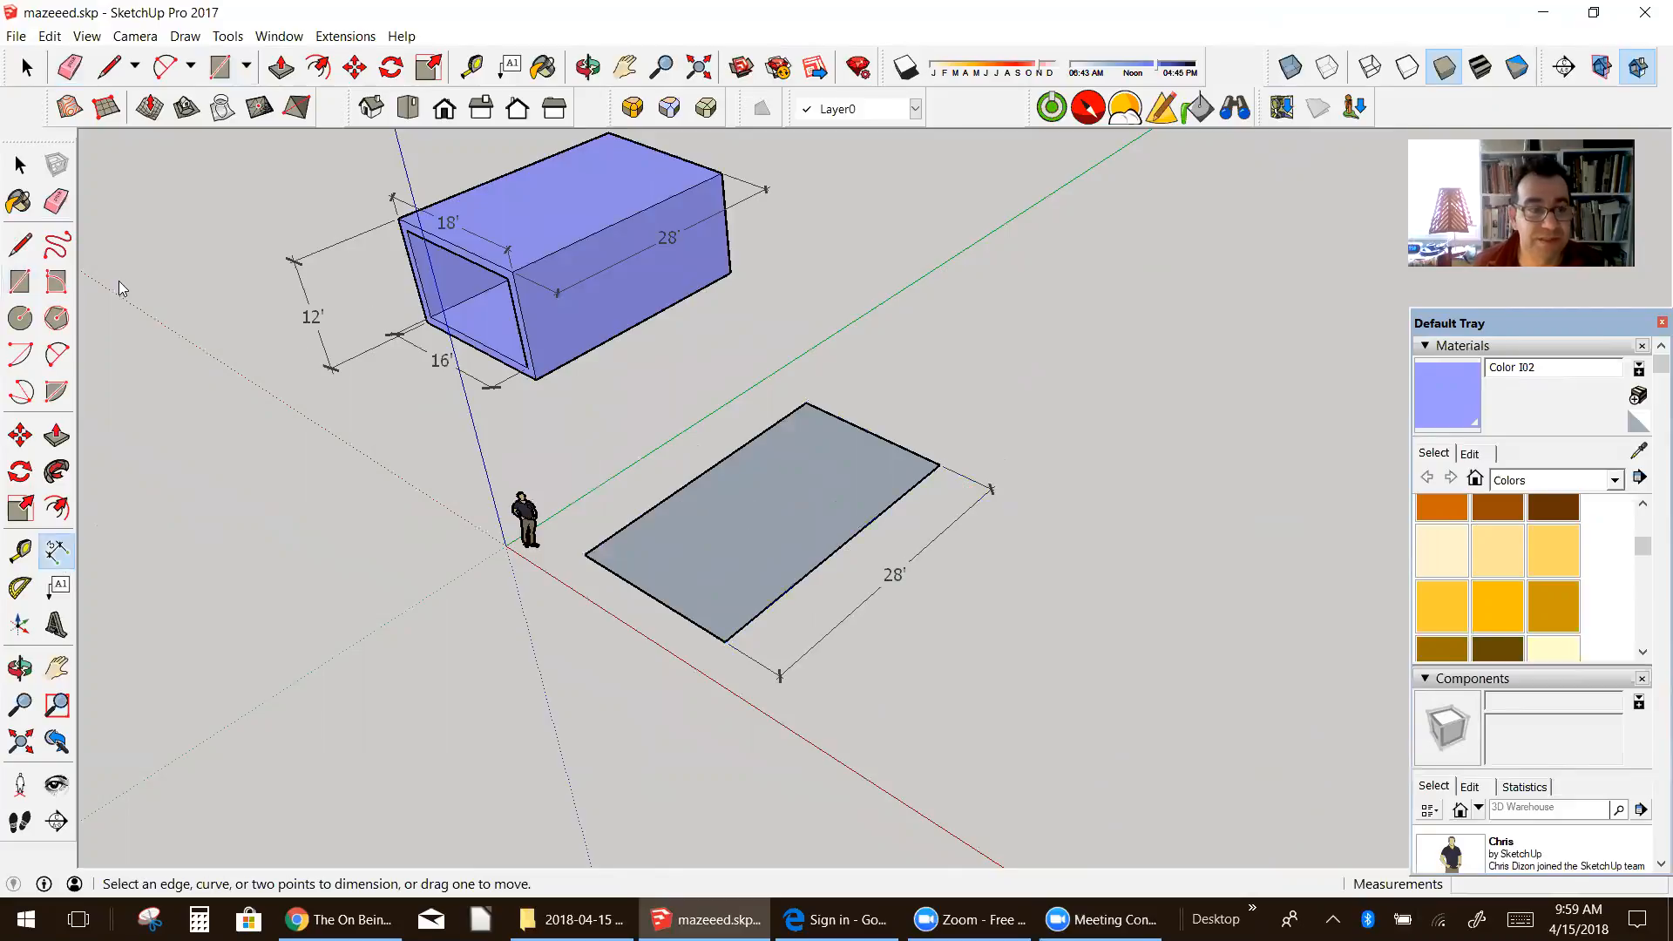
pyautogui.click(56, 201)
pyautogui.click(767, 649)
# Step: Push/Pull the rectangle upward 12' to form a solid box
pyautogui.scroll(2, 775, 666)
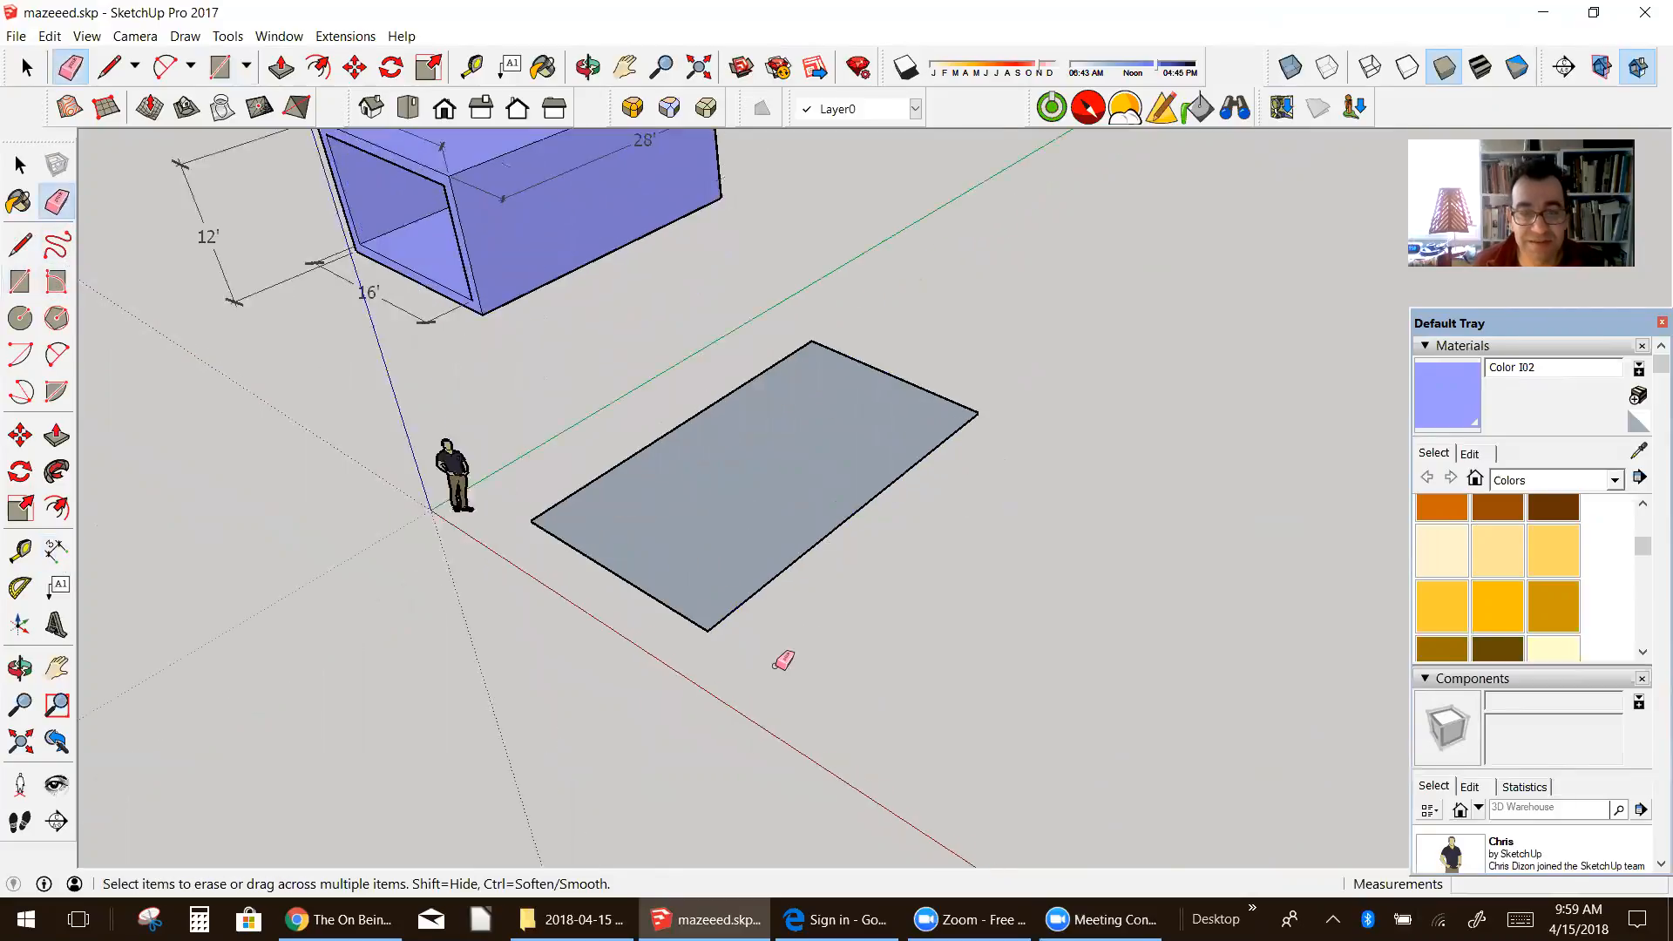
pyautogui.scroll(2, 776, 666)
pyautogui.moveTo(612, 514); pyautogui.dragTo(634, 458, button='middle')
pyautogui.scroll(2, 635, 458)
pyautogui.scroll(-1, 601, 539)
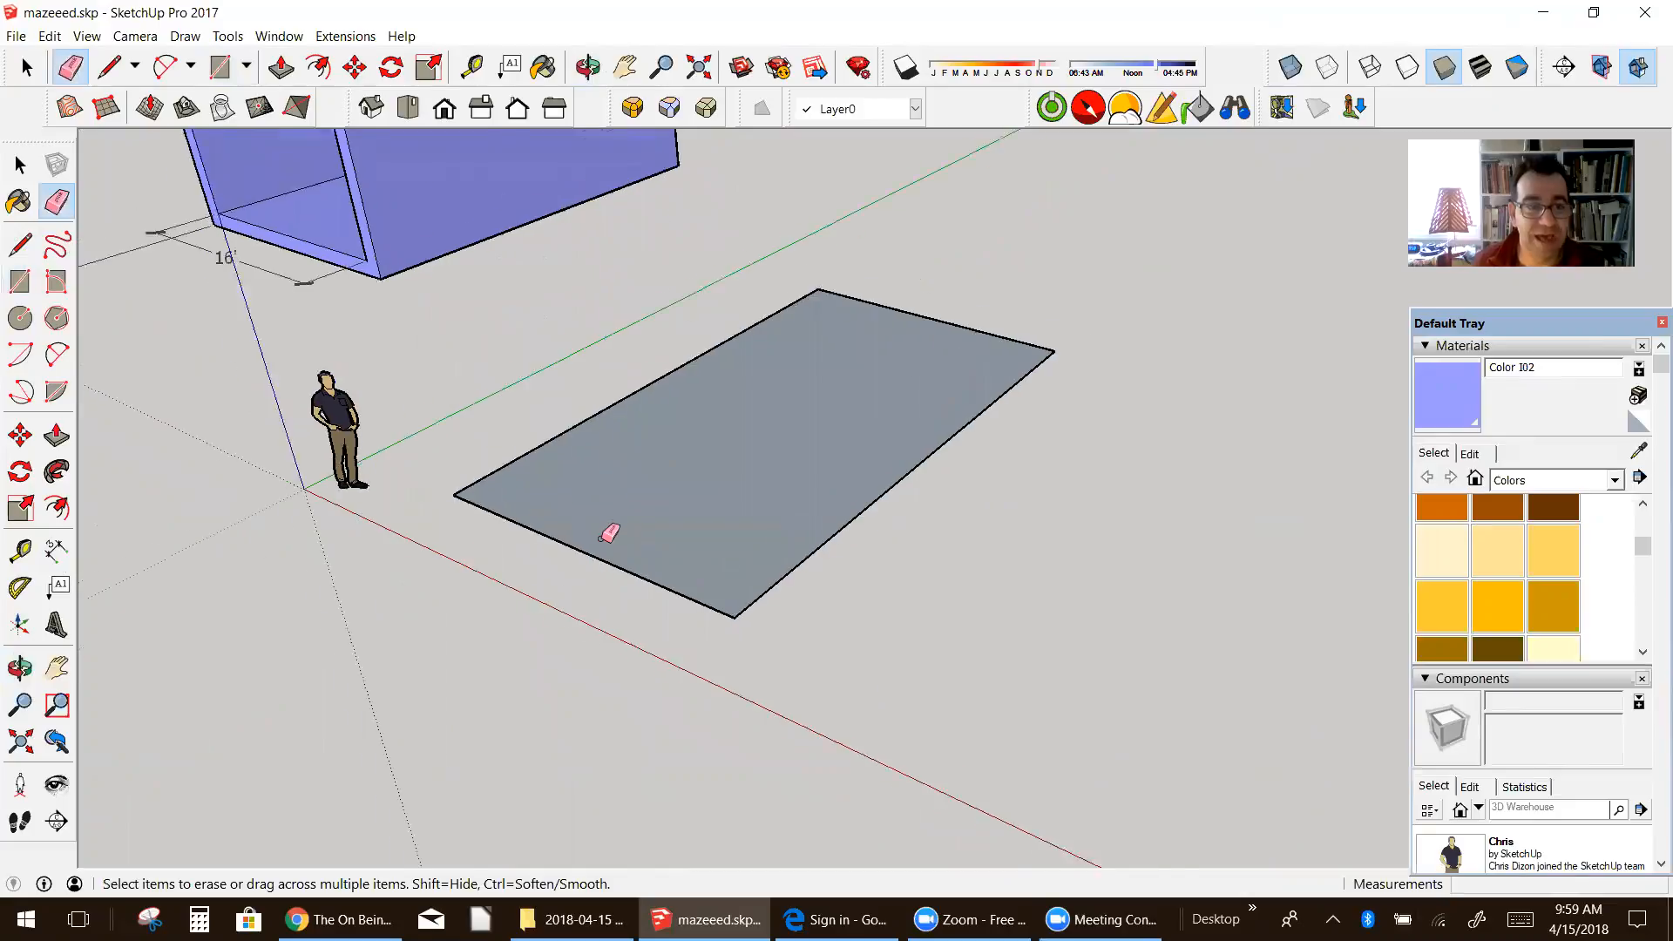
pyautogui.scroll(-1, 609, 534)
pyautogui.click(56, 434)
pyautogui.moveTo(586, 495); pyautogui.dragTo(586, 477)
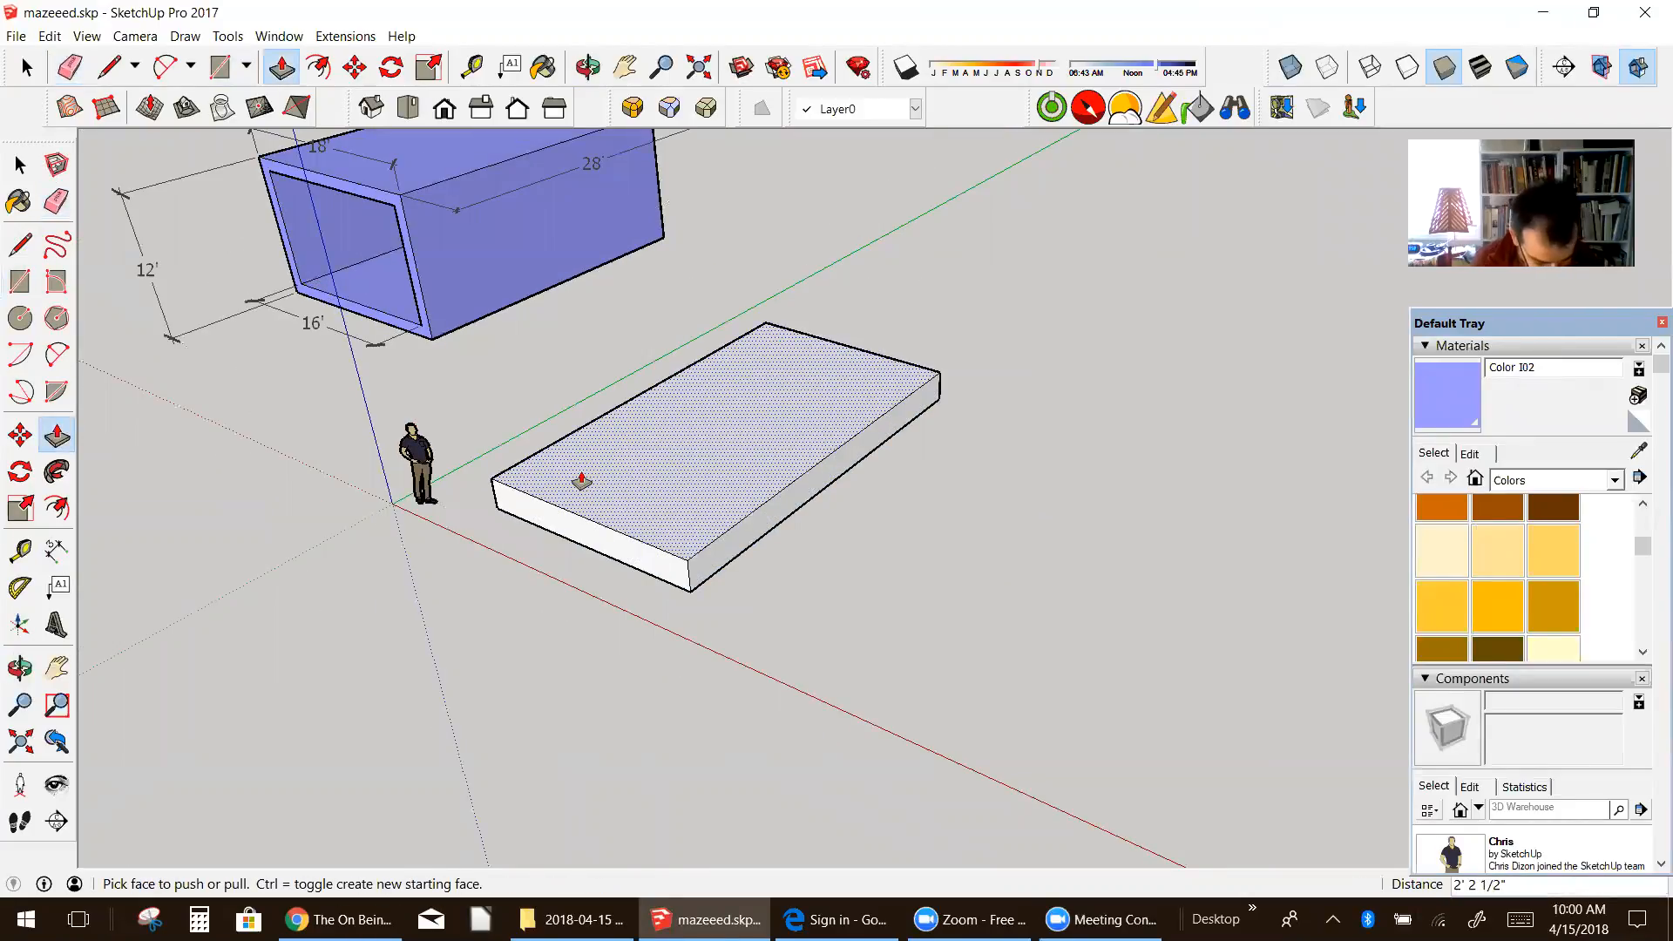
pyautogui.write('12')
pyautogui.press('Return')
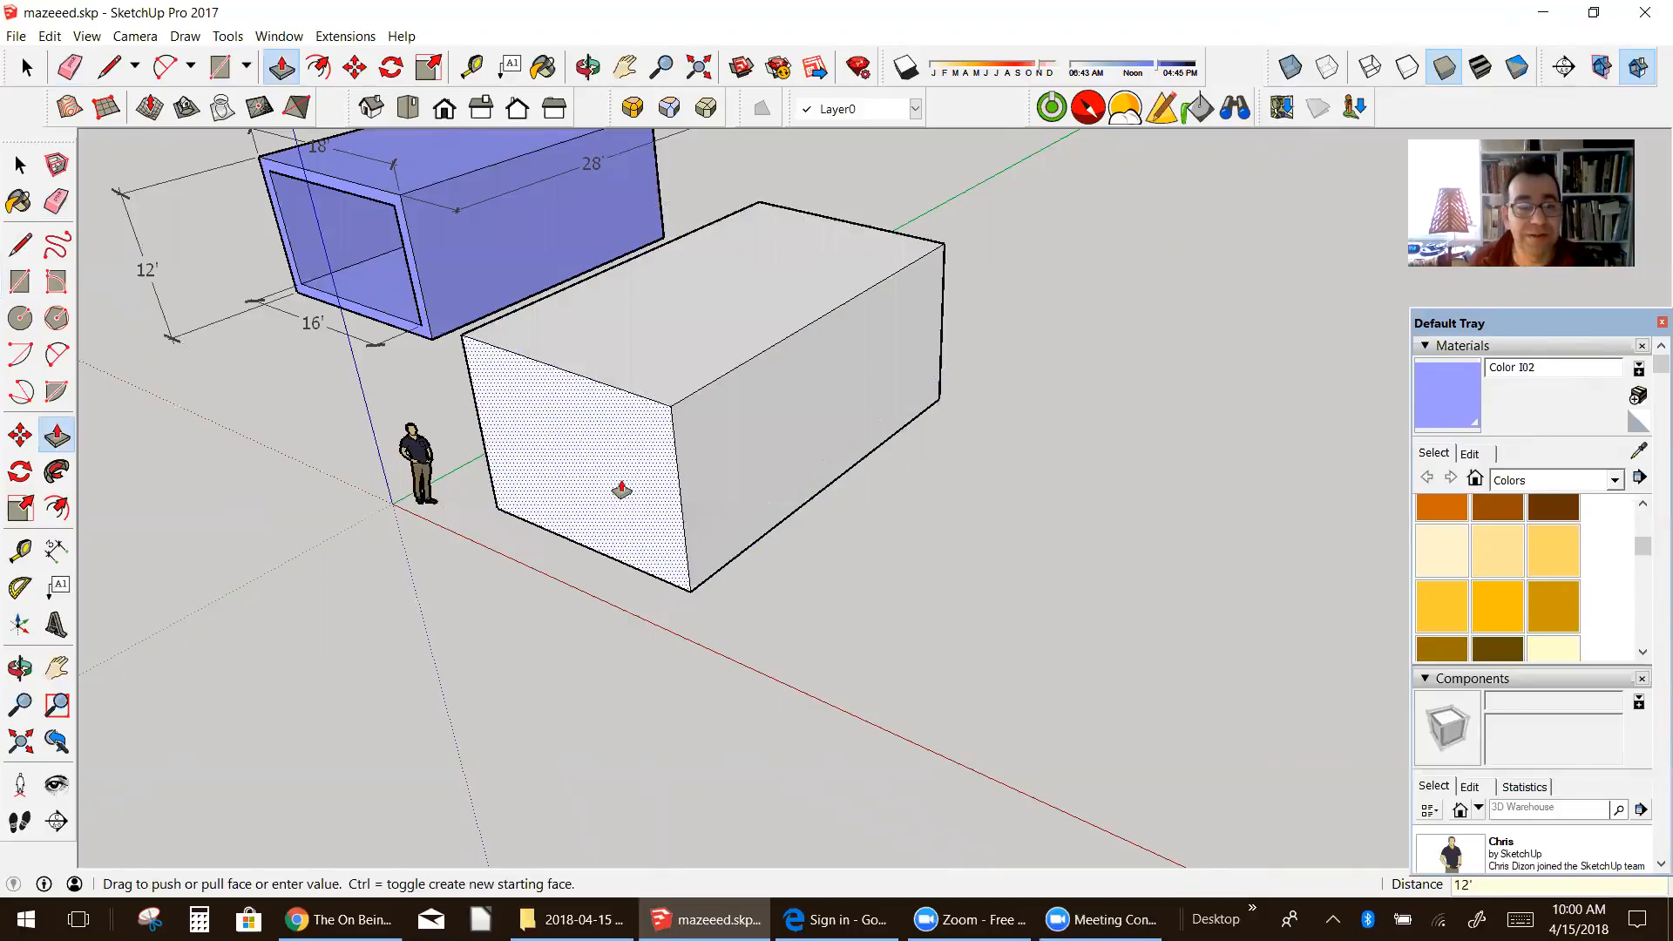
# Step: Offset the outline of the box's front end face inward by 12 inches
pyautogui.scroll(-1, 581, 481)
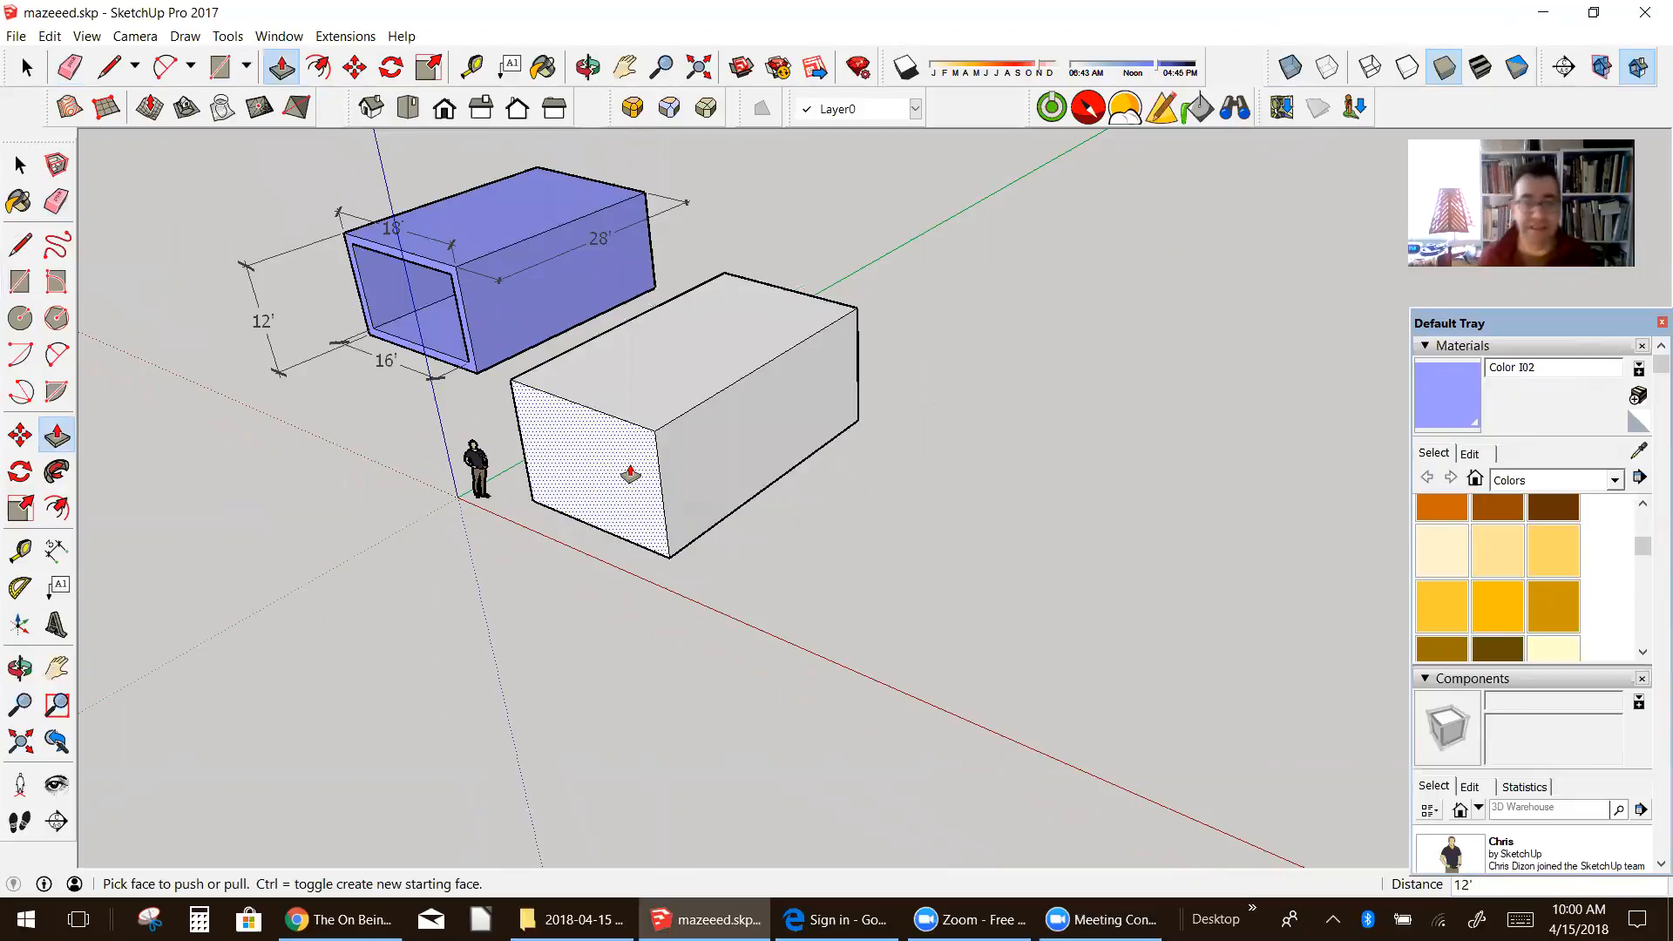
pyautogui.scroll(4, 456, 310)
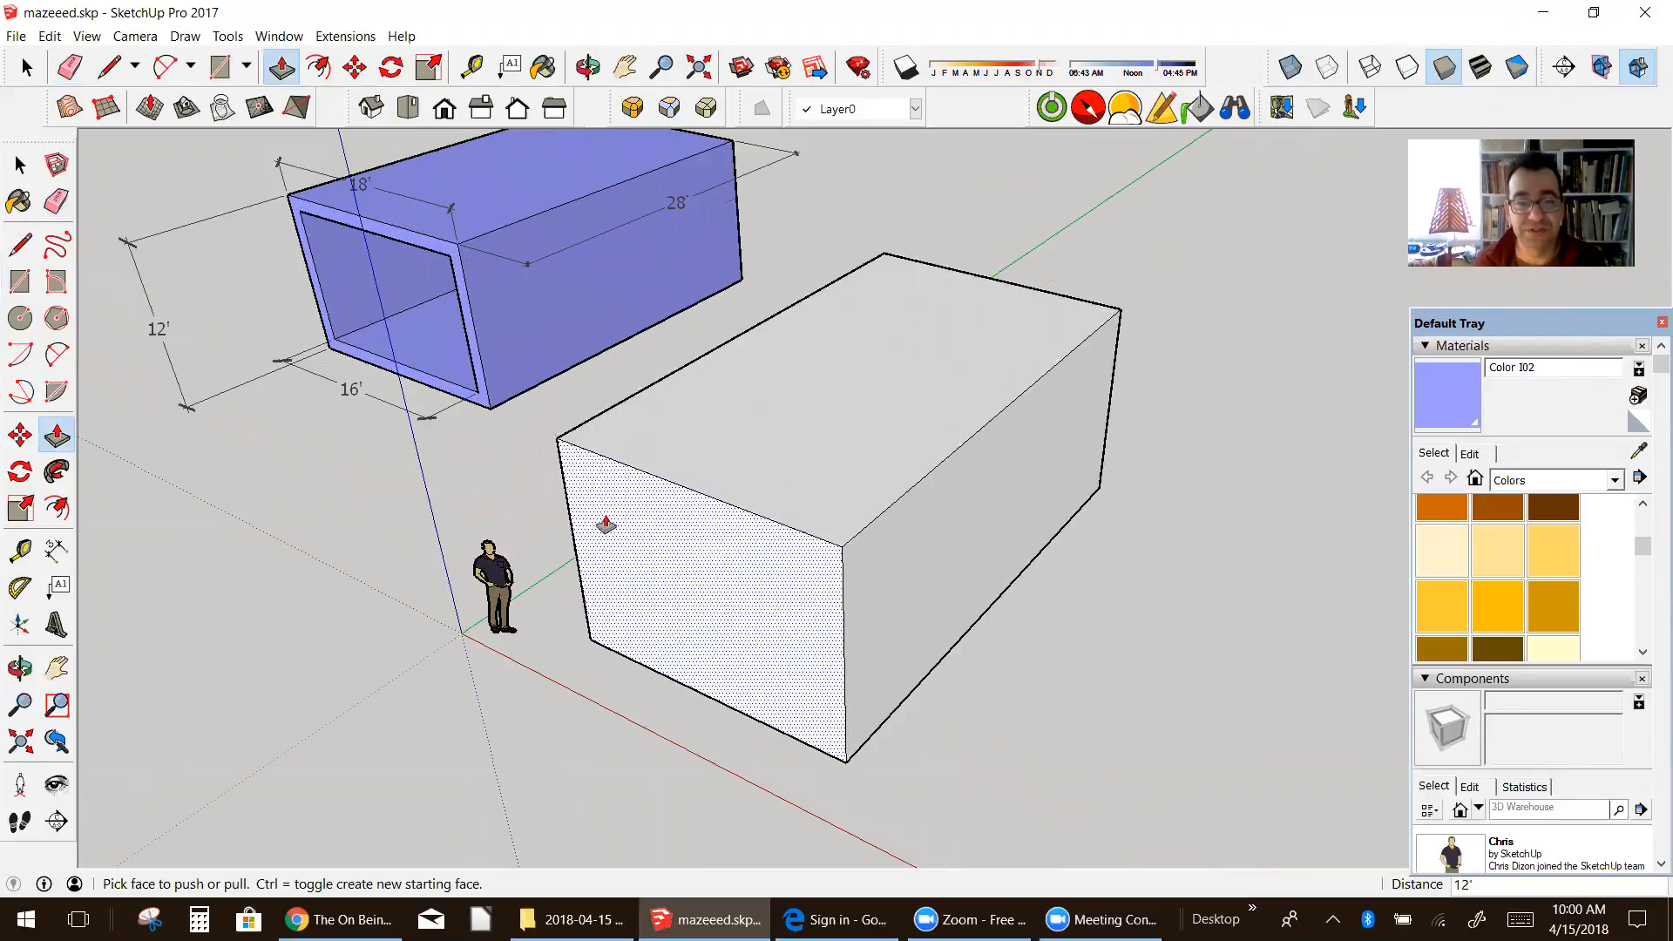
pyautogui.moveTo(750, 619); pyautogui.dragTo(827, 542, button='middle')
pyautogui.click(57, 508)
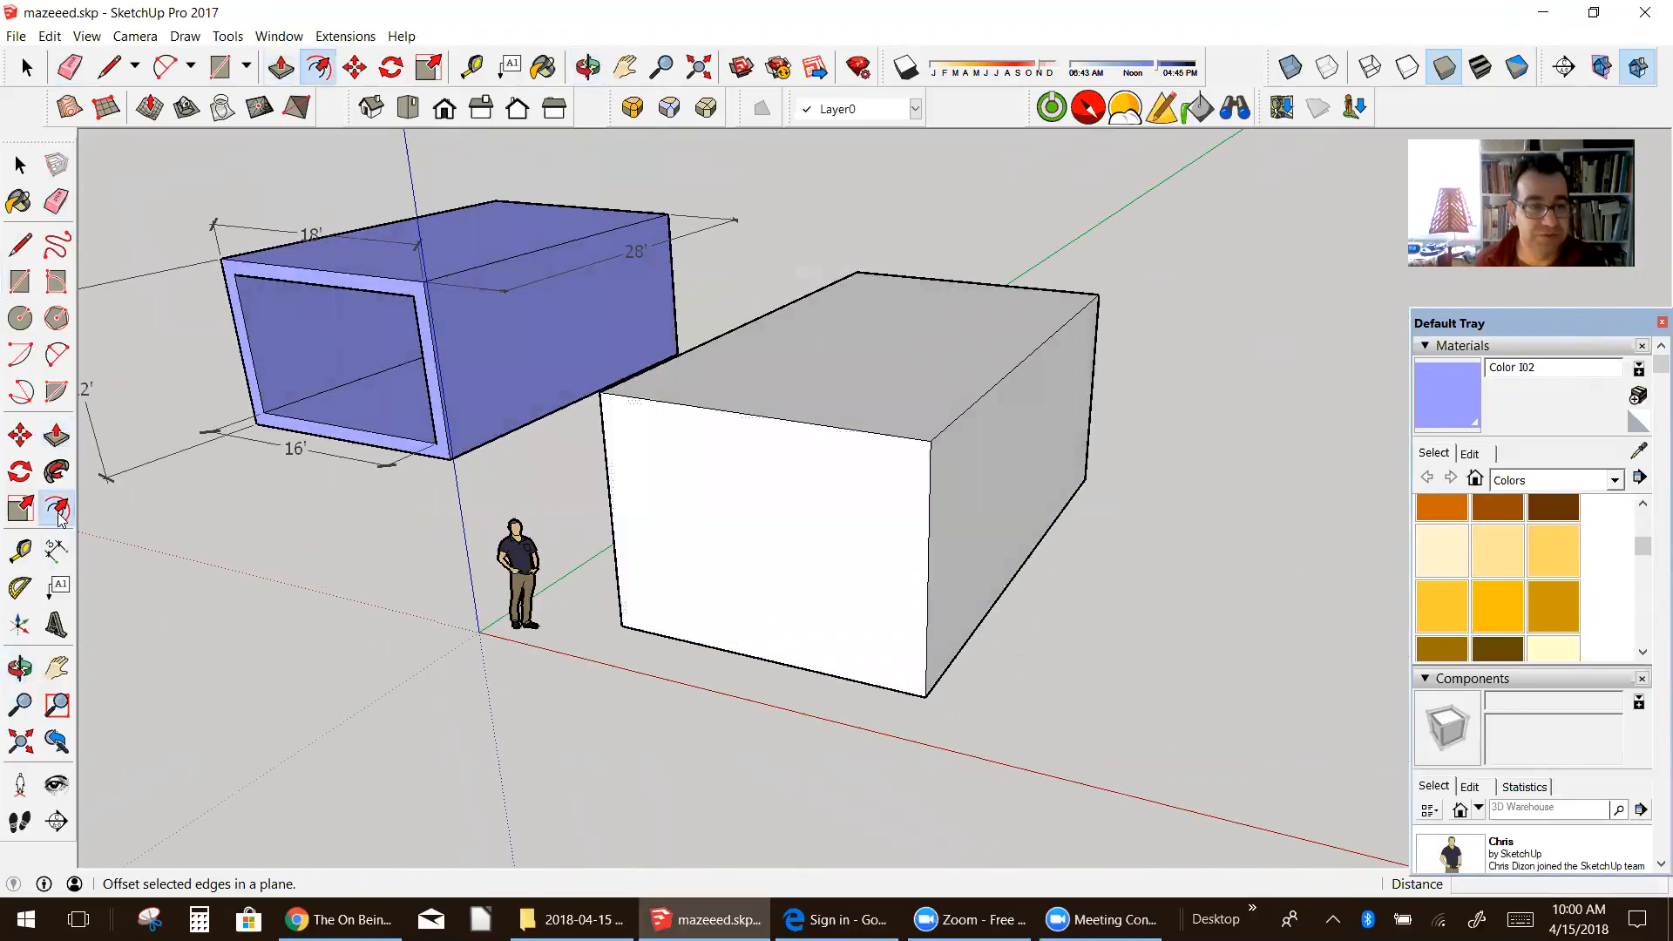
pyautogui.click(720, 559)
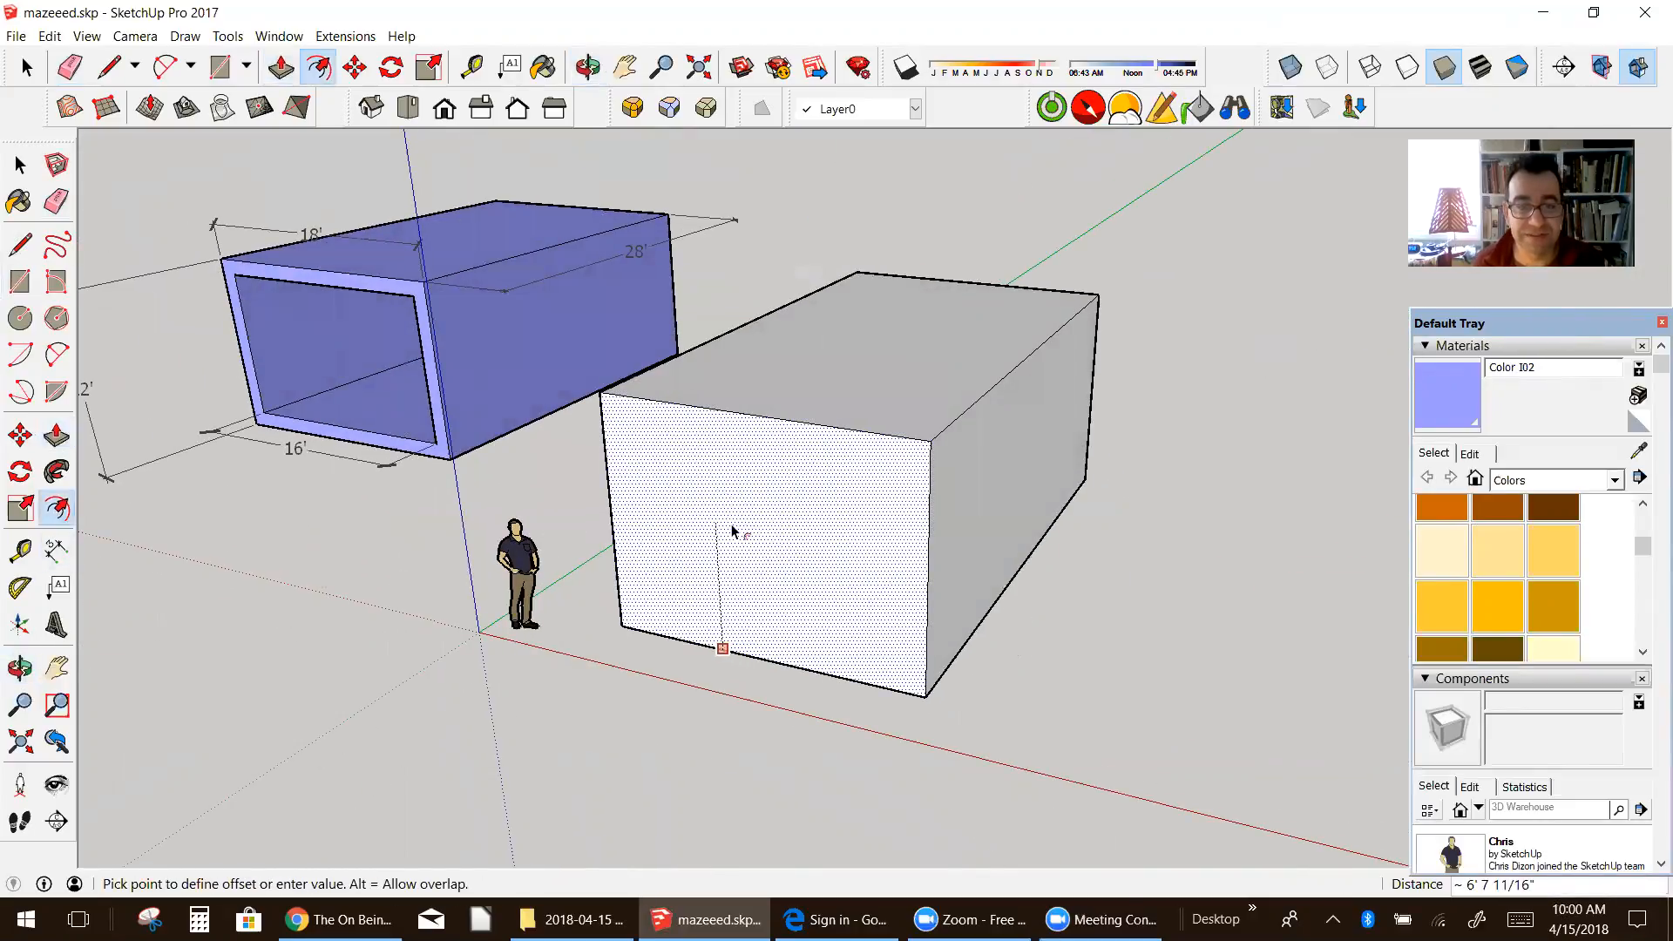
pyautogui.write('12')
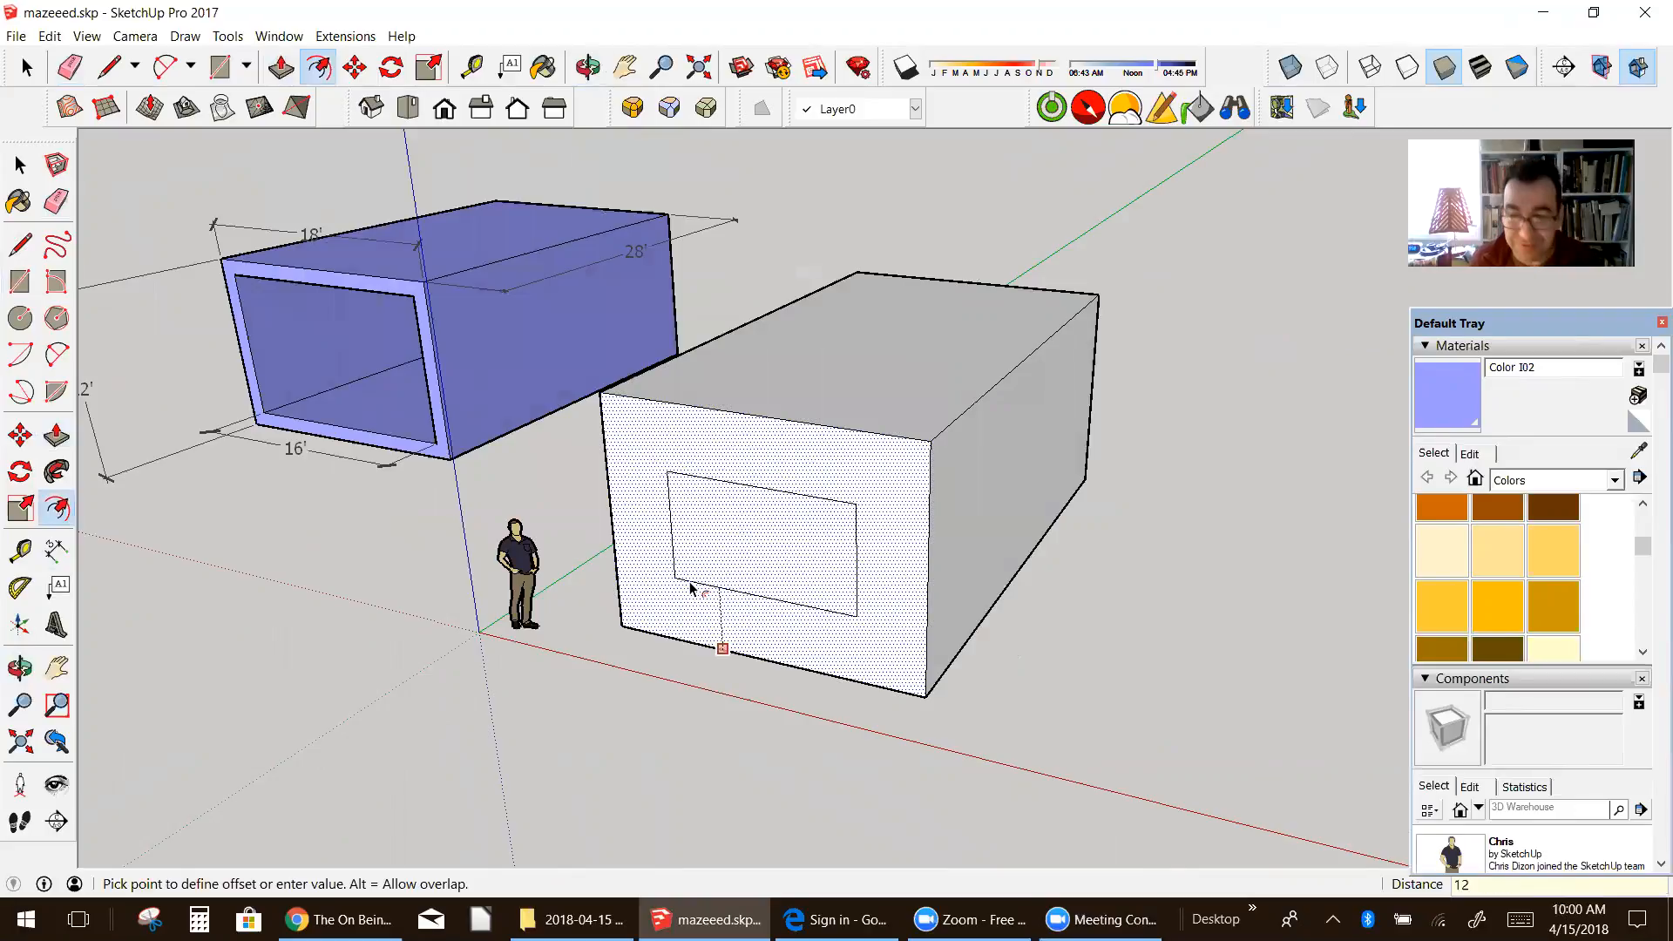
pyautogui.press('Return')
# Step: Push the inner face of the front end back 28' through the box to hollow it into an open tunnel
pyautogui.moveTo(676, 590)
pyautogui.mouseDown(button='middle')
pyautogui.moveTo(692, 549)
pyautogui.moveTo(663, 560)
pyautogui.mouseUp(button='middle')
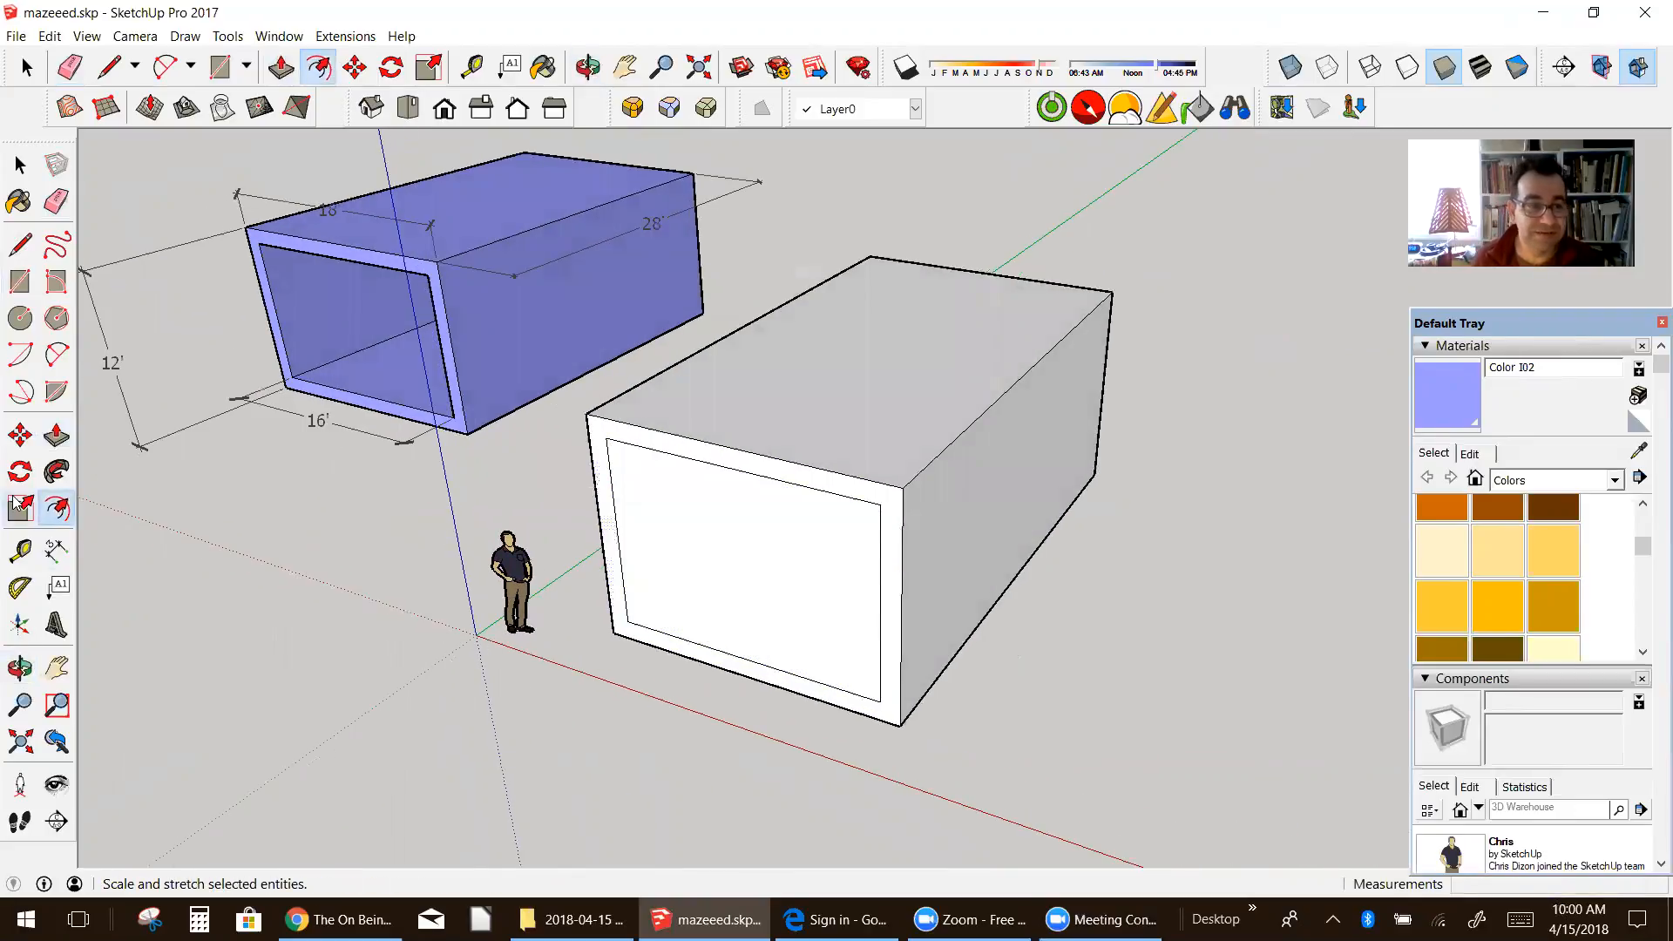
pyautogui.click(19, 669)
pyautogui.moveTo(235, 418); pyautogui.dragTo(82, 456)
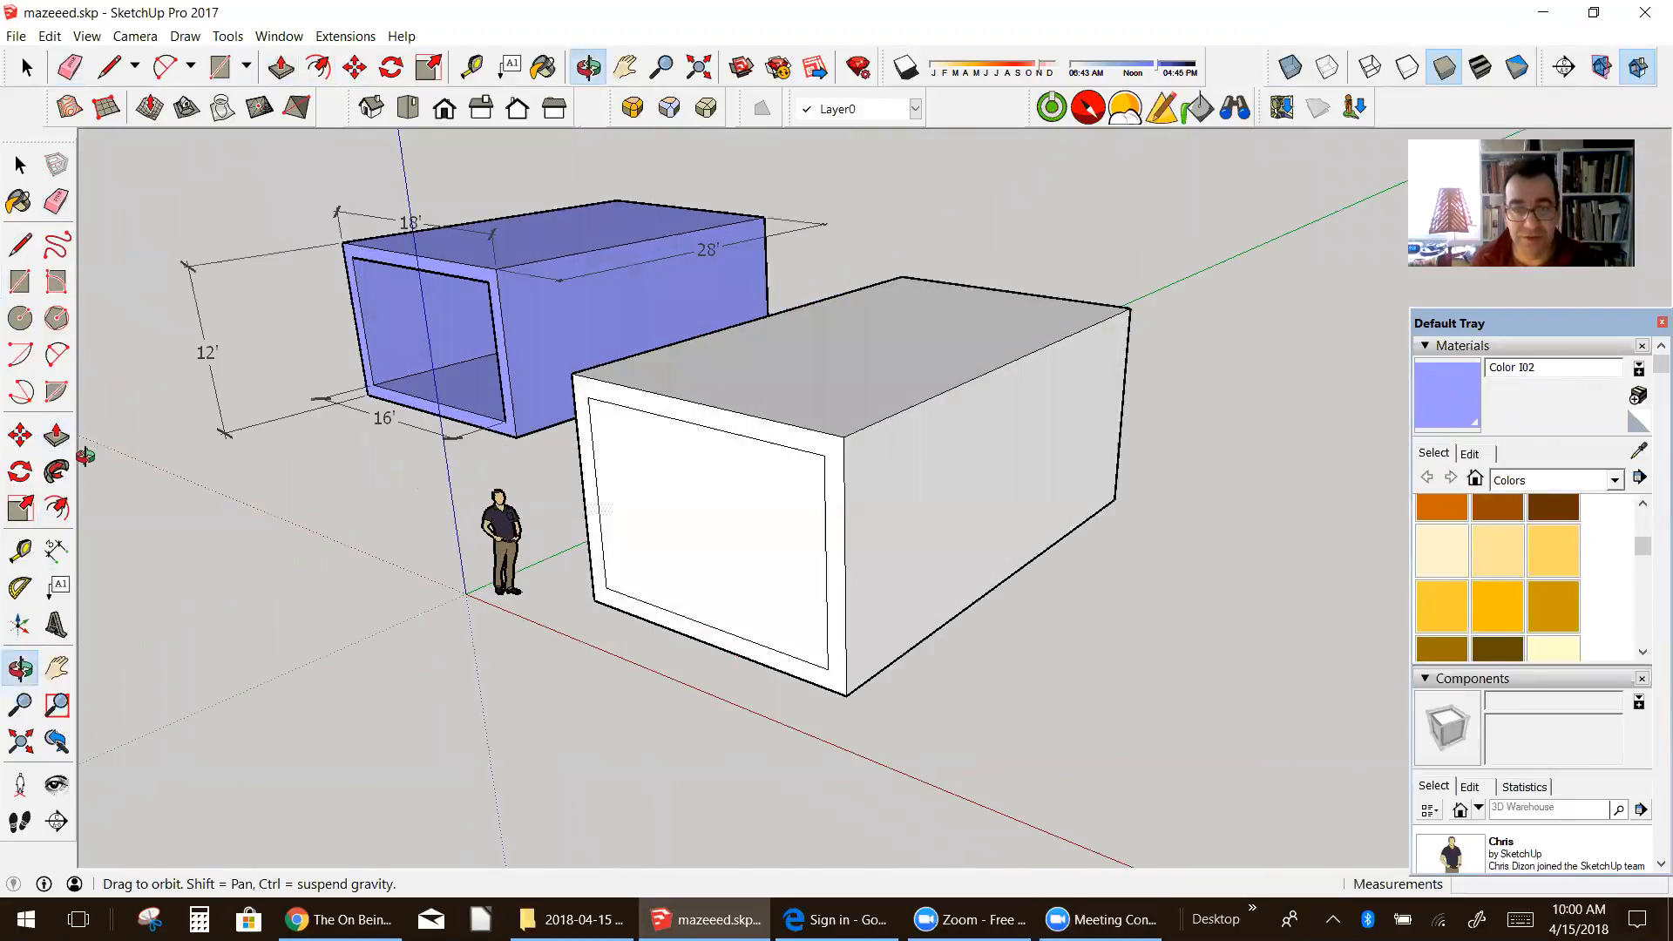
pyautogui.click(56, 508)
pyautogui.click(57, 436)
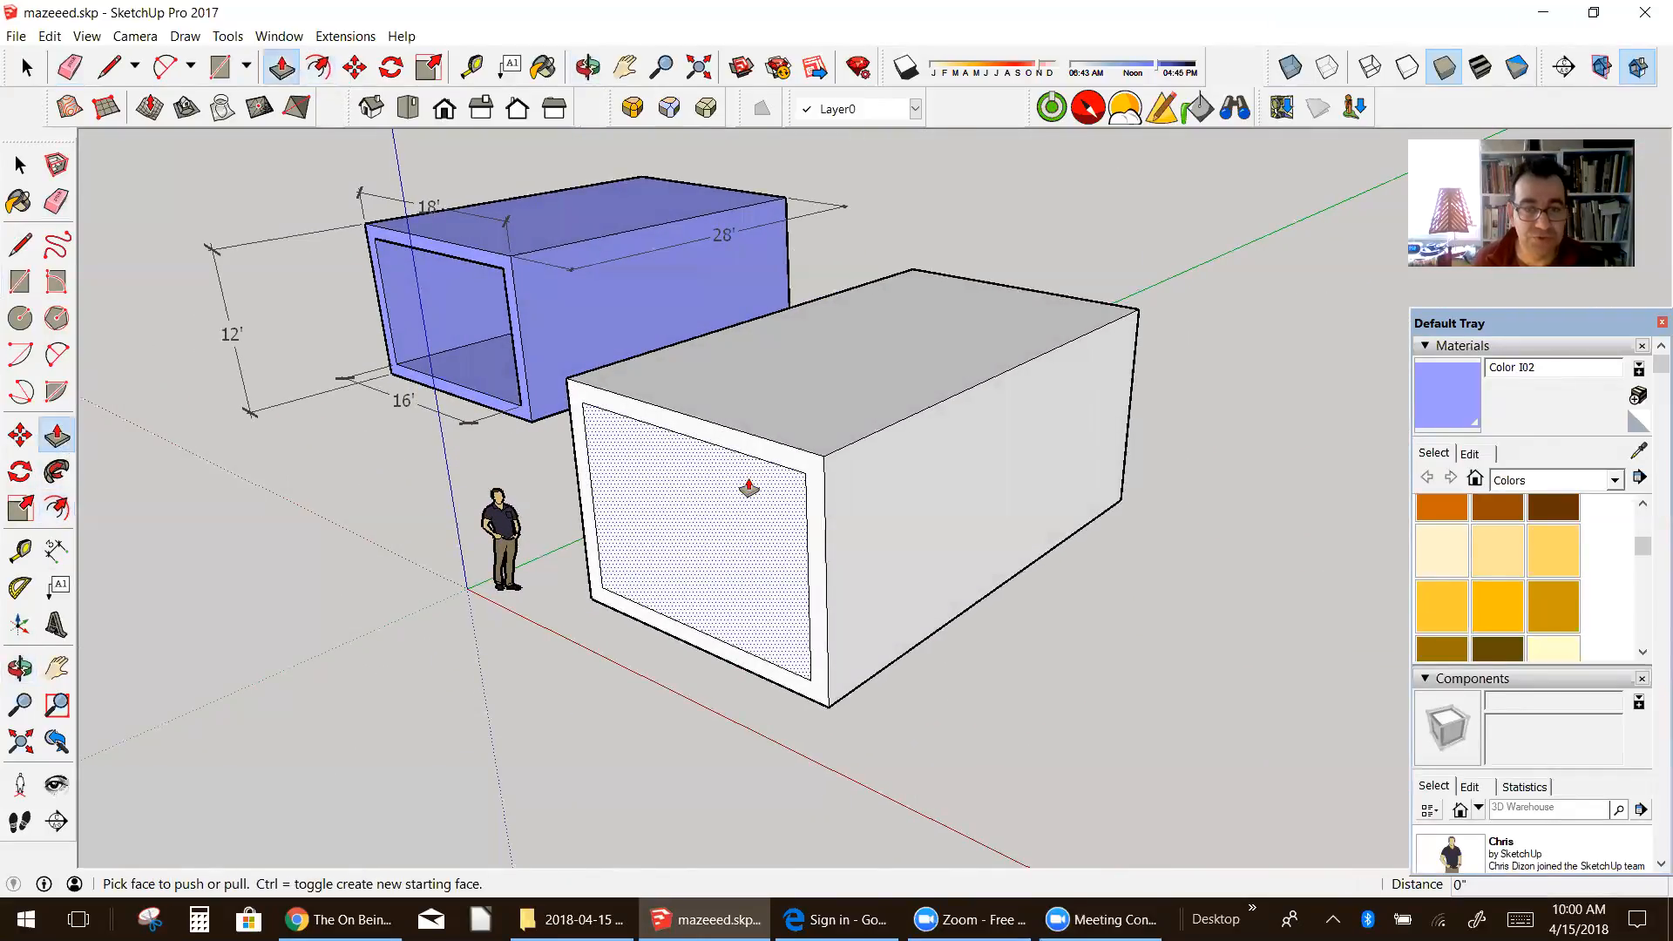
pyautogui.click(735, 493)
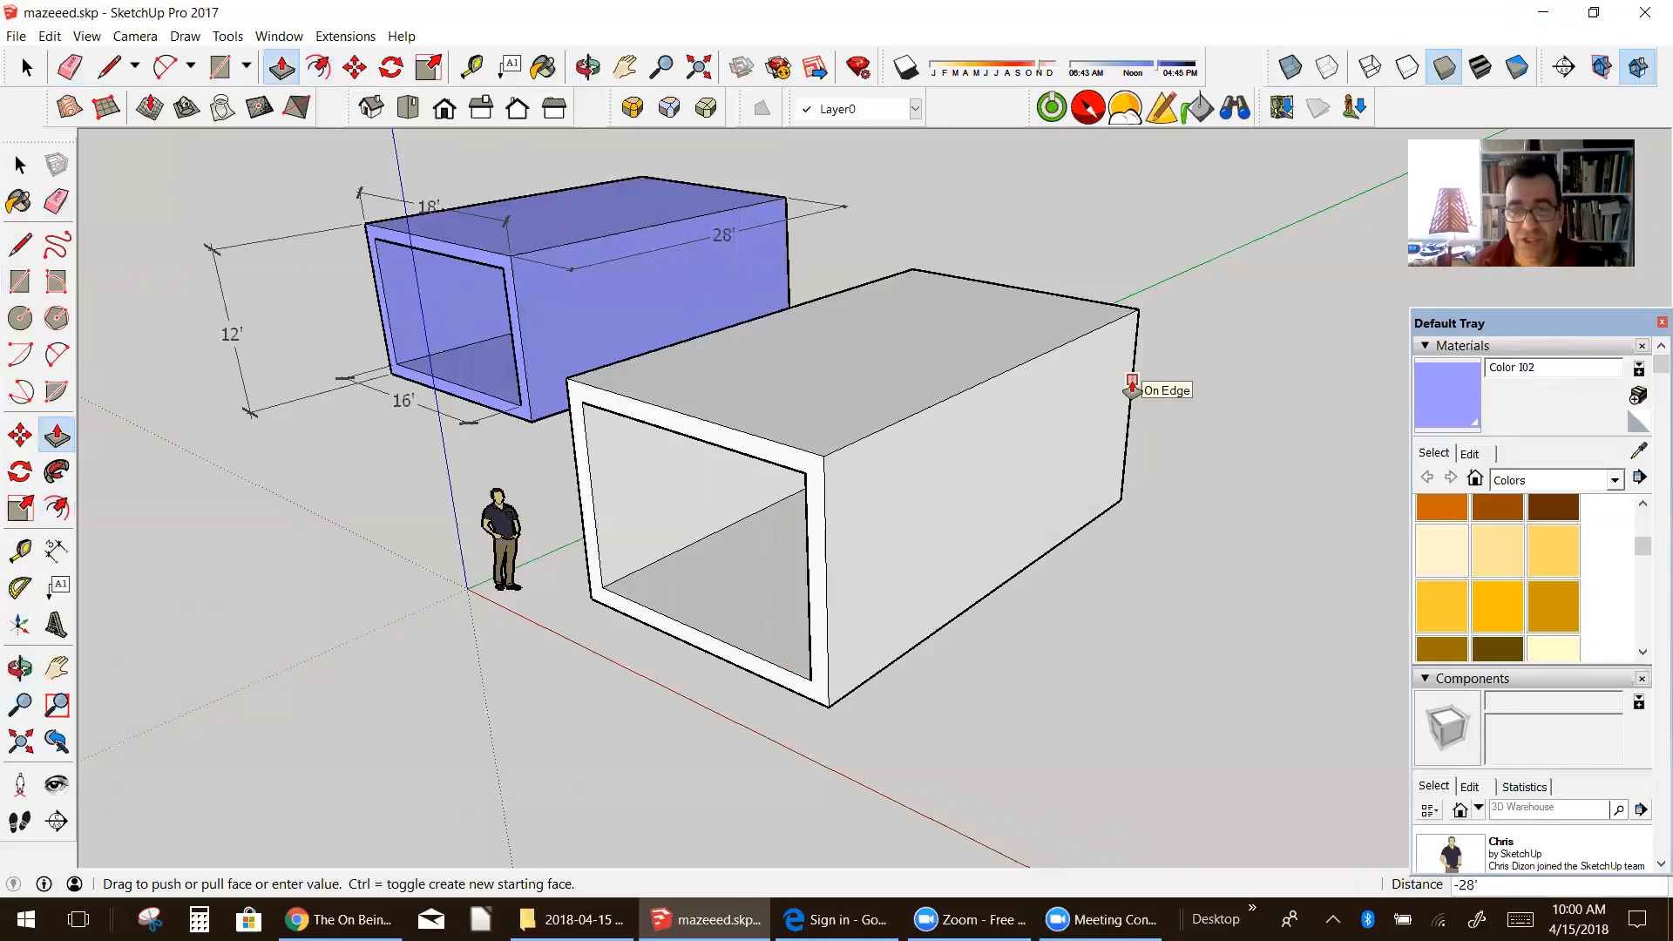
pyautogui.click(1132, 383)
# Step: Select the whole white tunnel and make it a component named "tunnel1"
pyautogui.moveTo(960, 552); pyautogui.dragTo(1220, 532, button='middle')
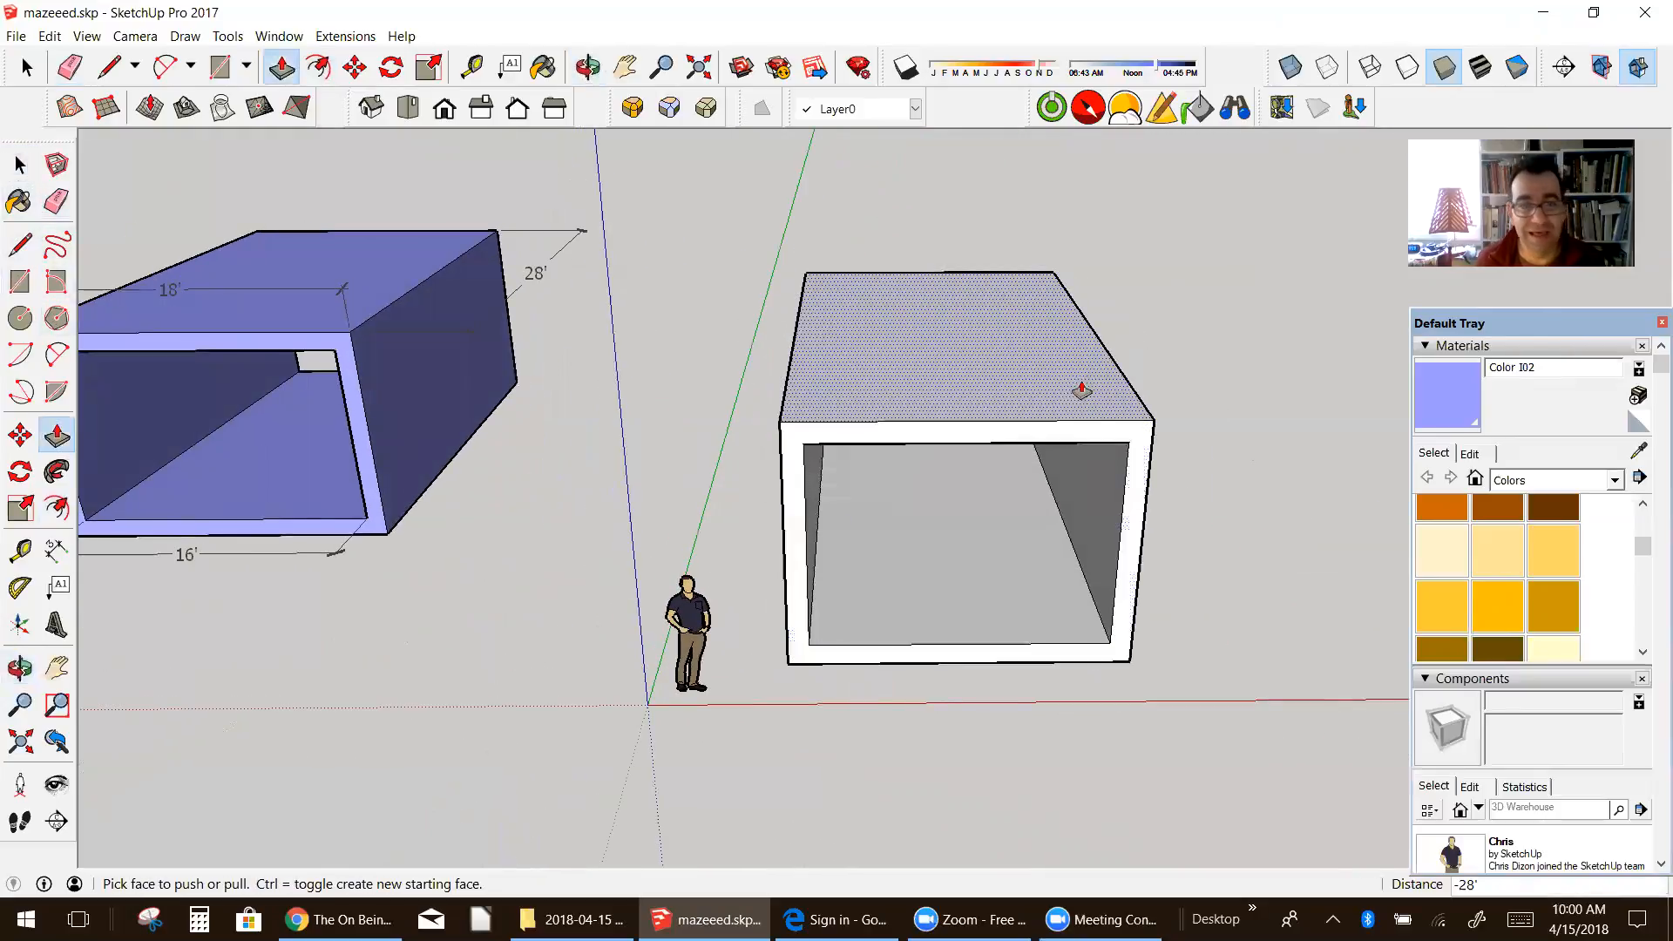
pyautogui.press('space')
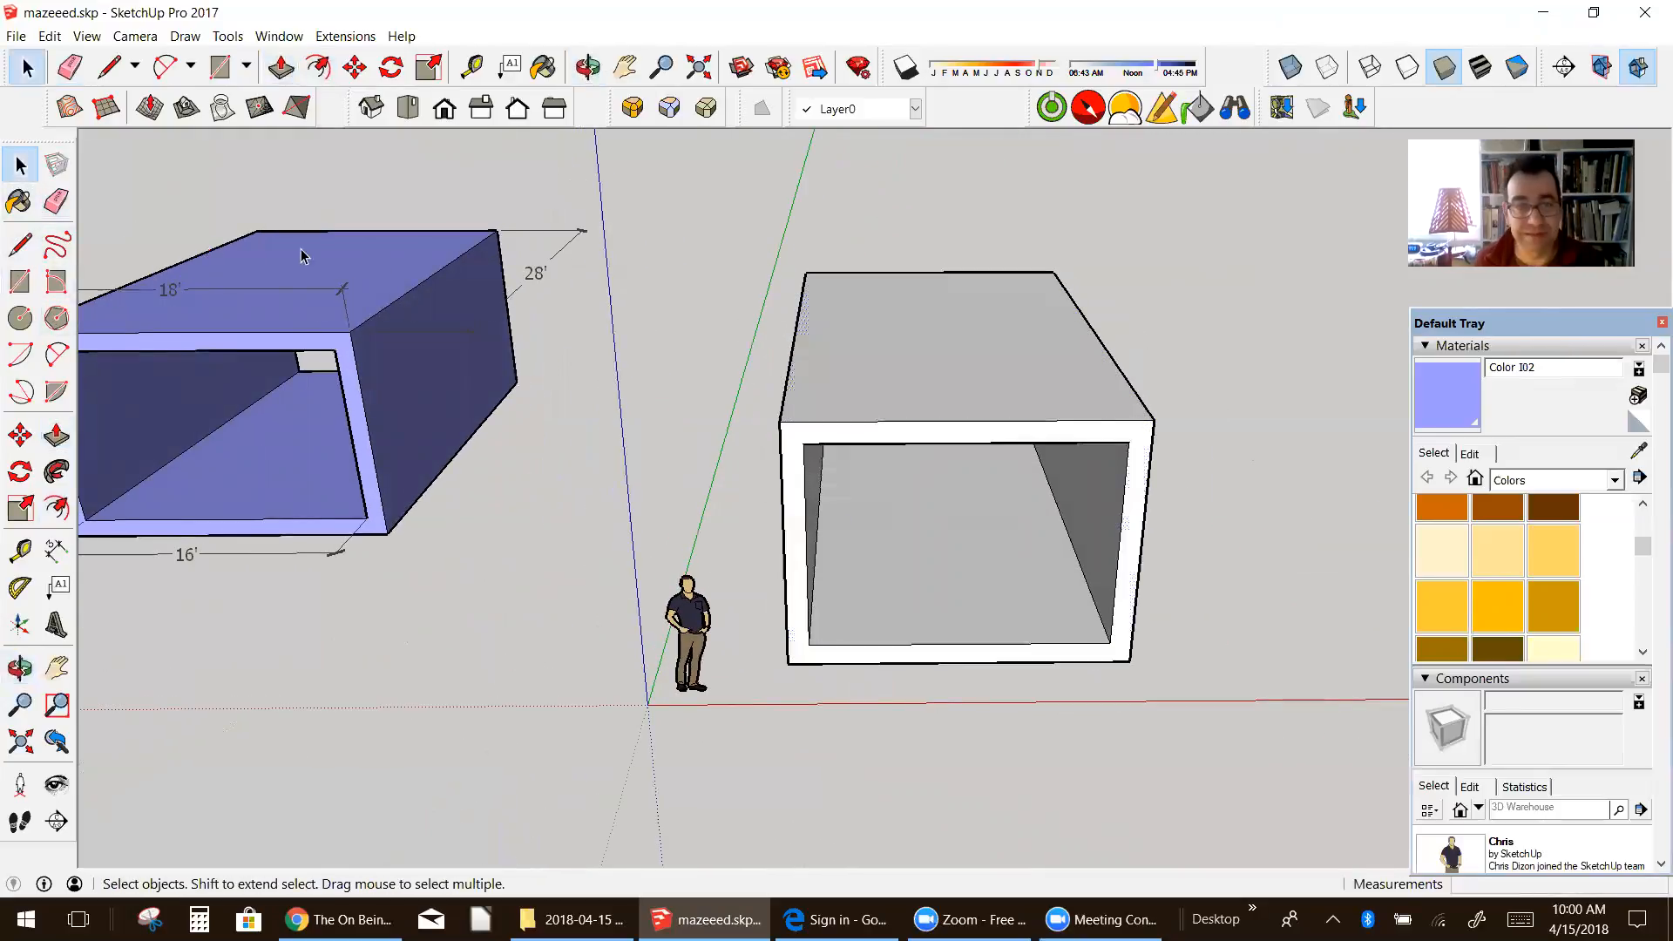
pyautogui.moveTo(751, 215); pyautogui.dragTo(1199, 748)
pyautogui.moveTo(1147, 709); pyautogui.dragTo(946, 409, button='middle')
pyautogui.rightClick(948, 390)
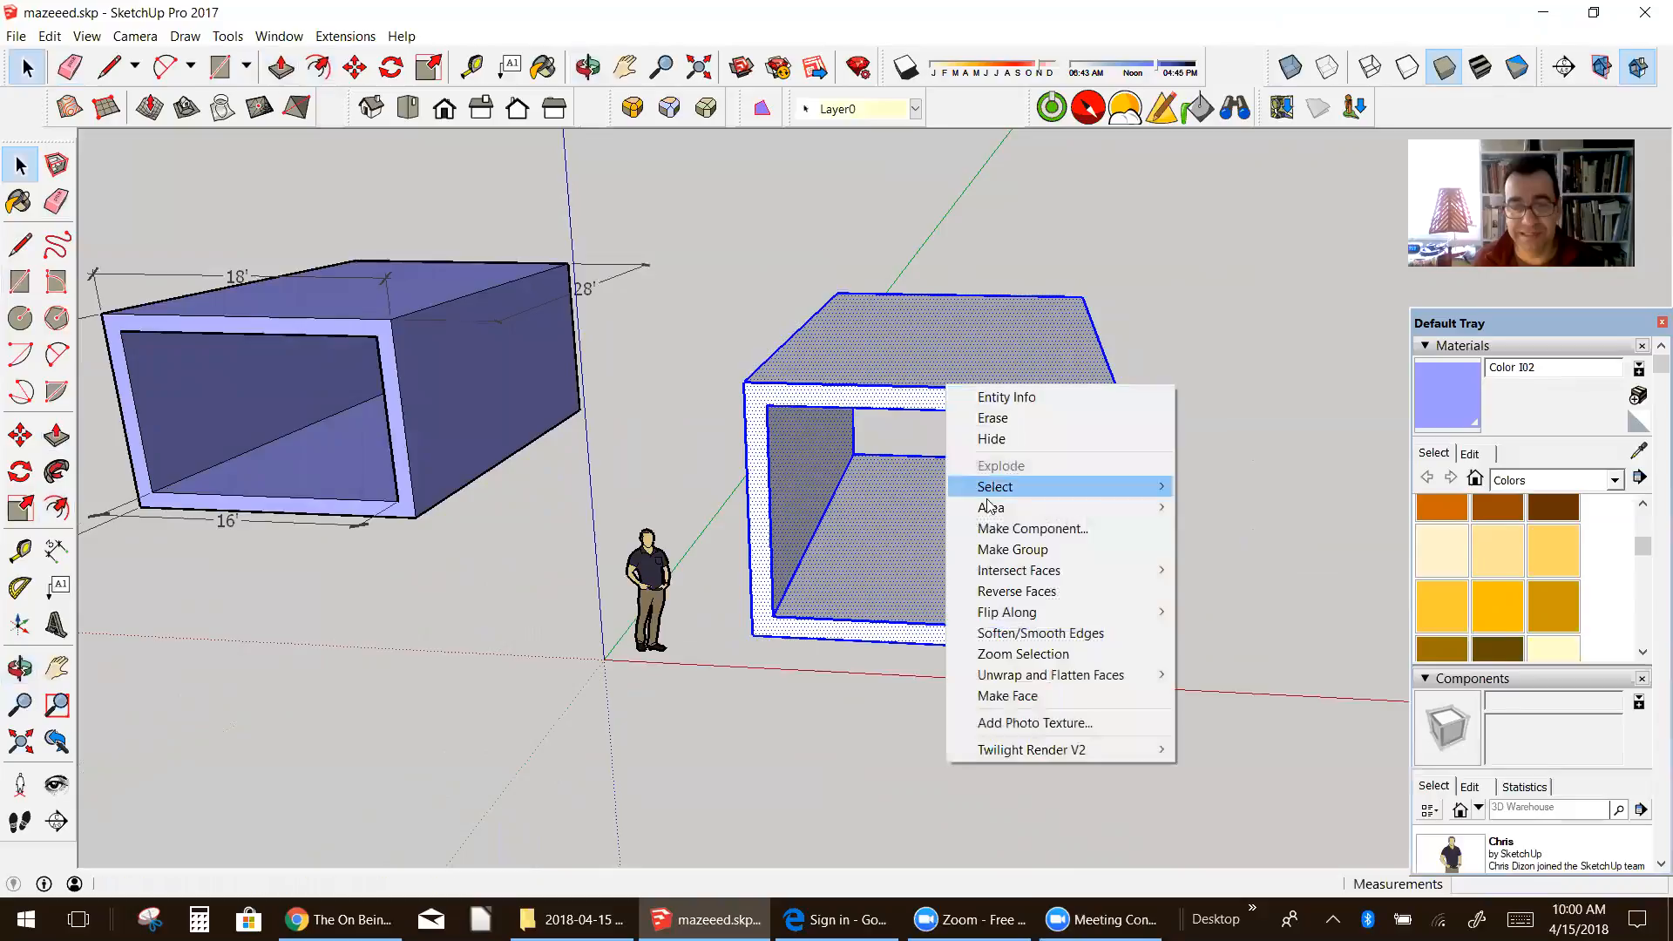
pyautogui.click(998, 528)
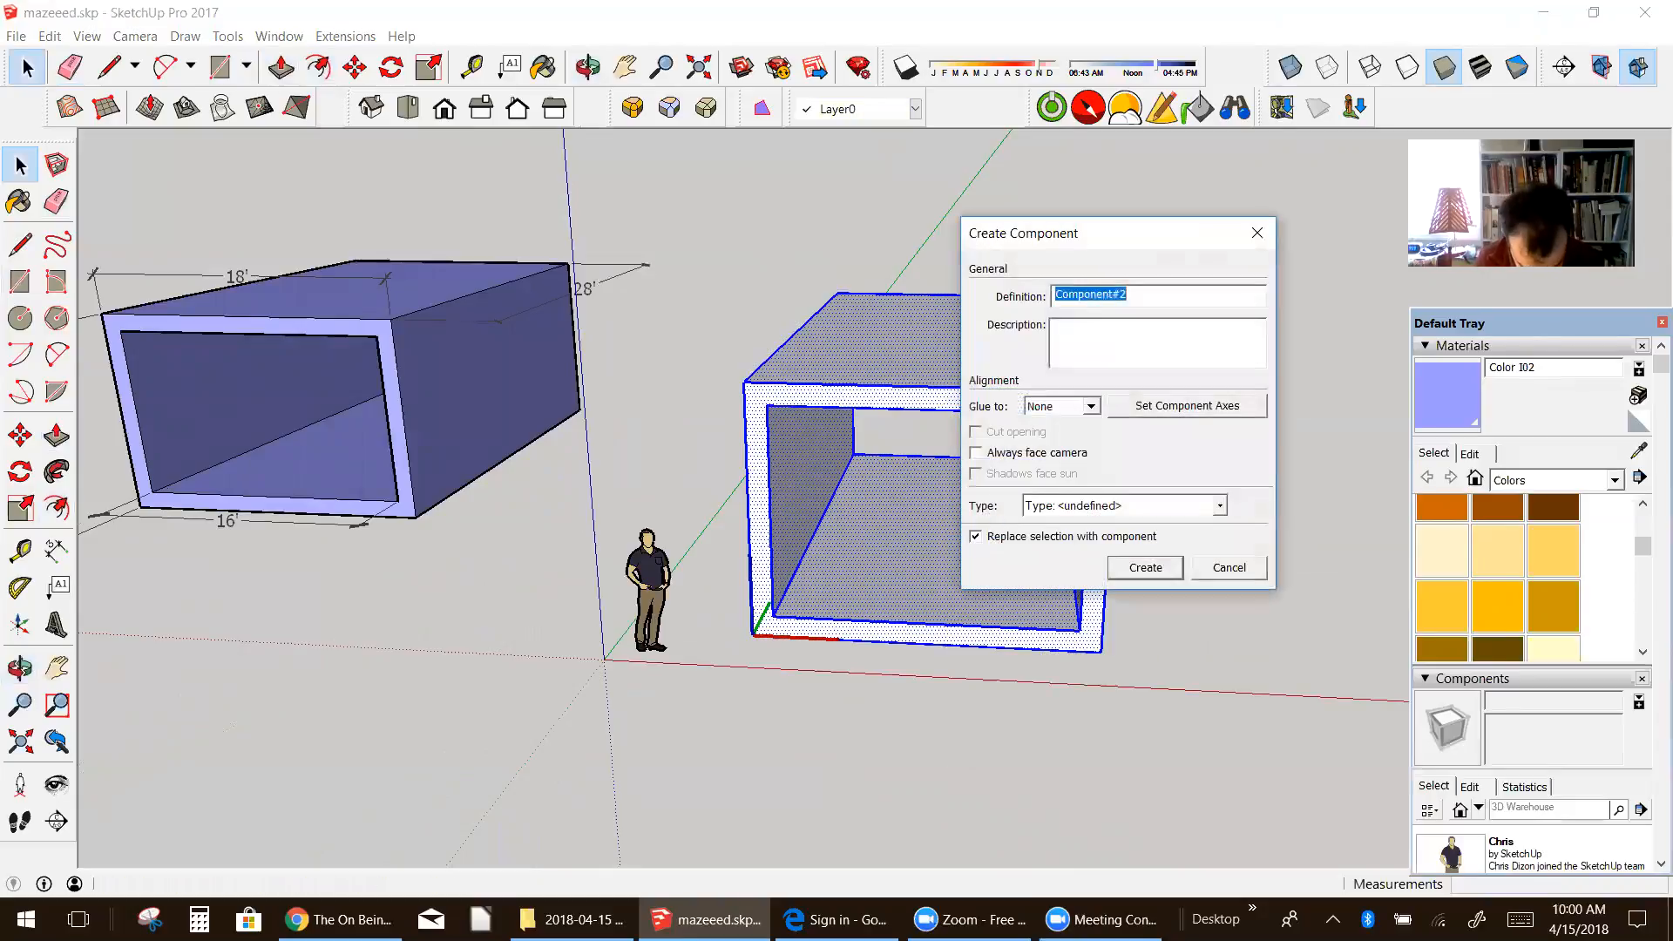
pyautogui.write('tunnel1')
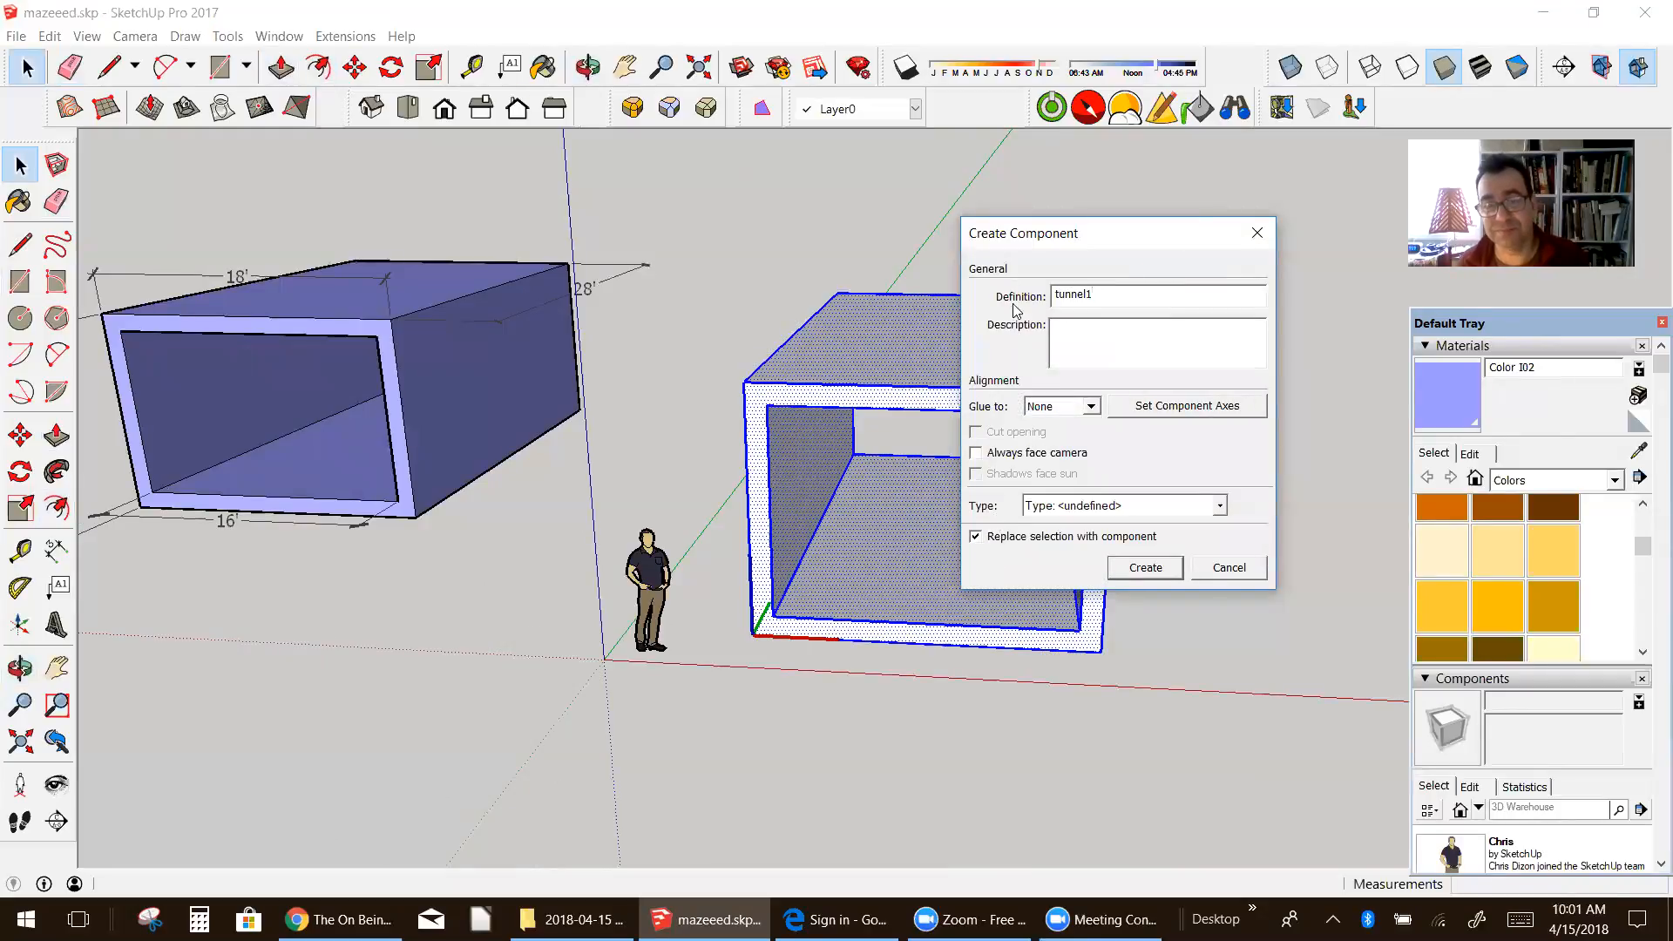
pyautogui.click(1131, 578)
# Step: Select both the white and the purple tunnel and move them away from the origin along the negative red axis
pyautogui.scroll(-3, 976, 568)
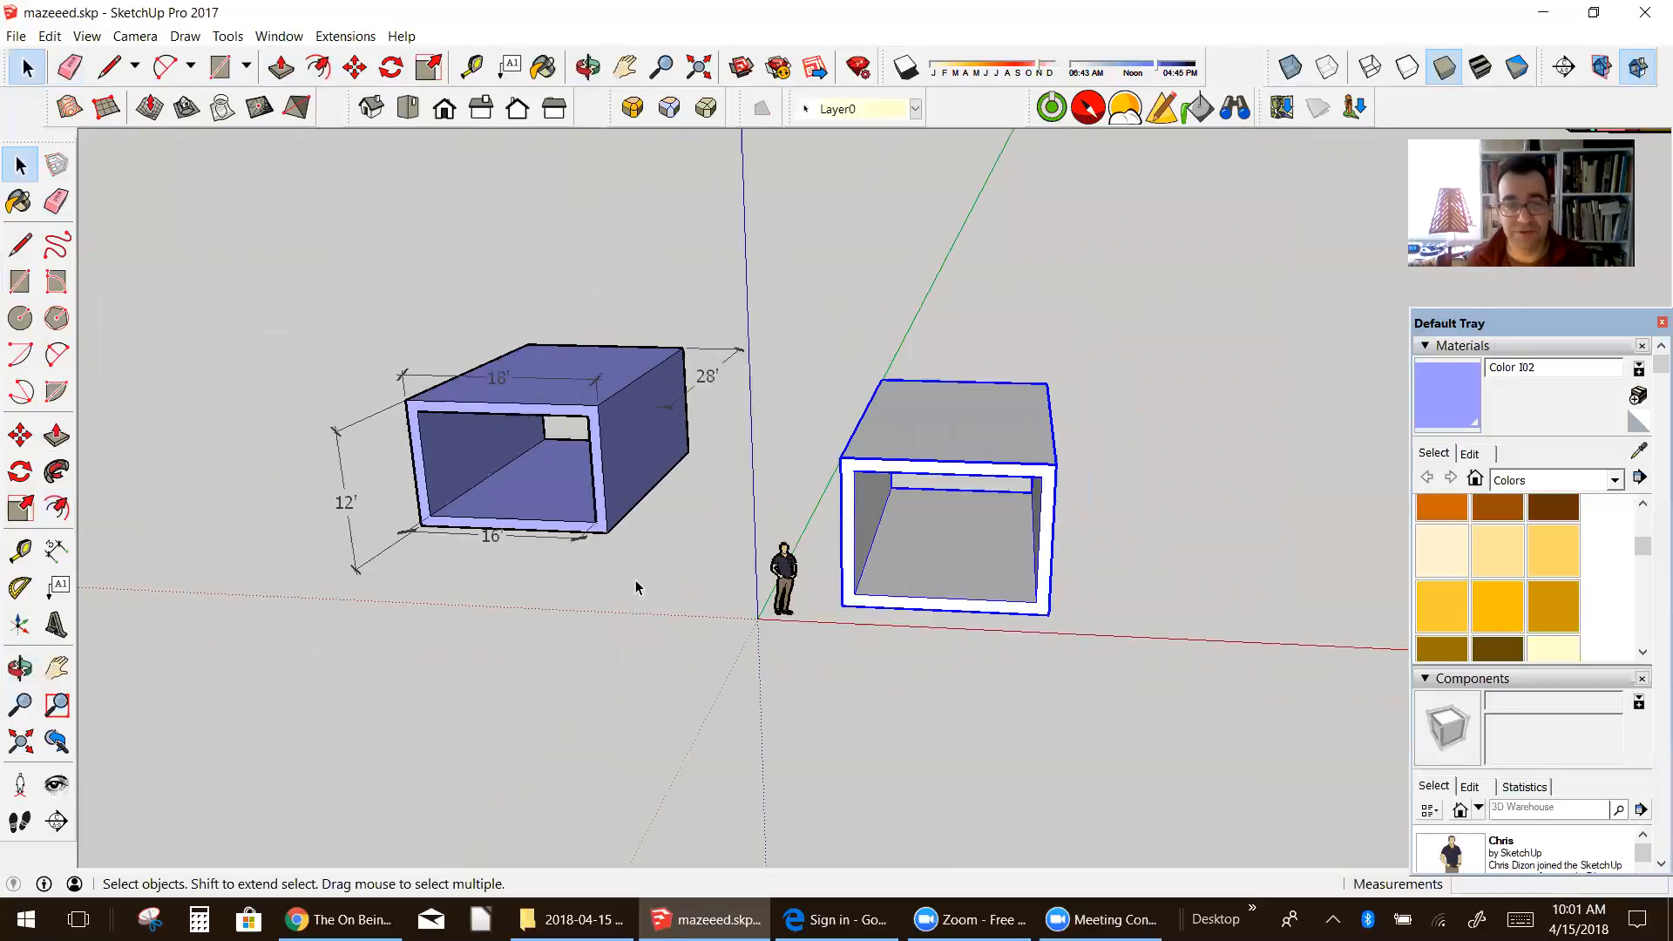
pyautogui.click(19, 165)
pyautogui.click(781, 430)
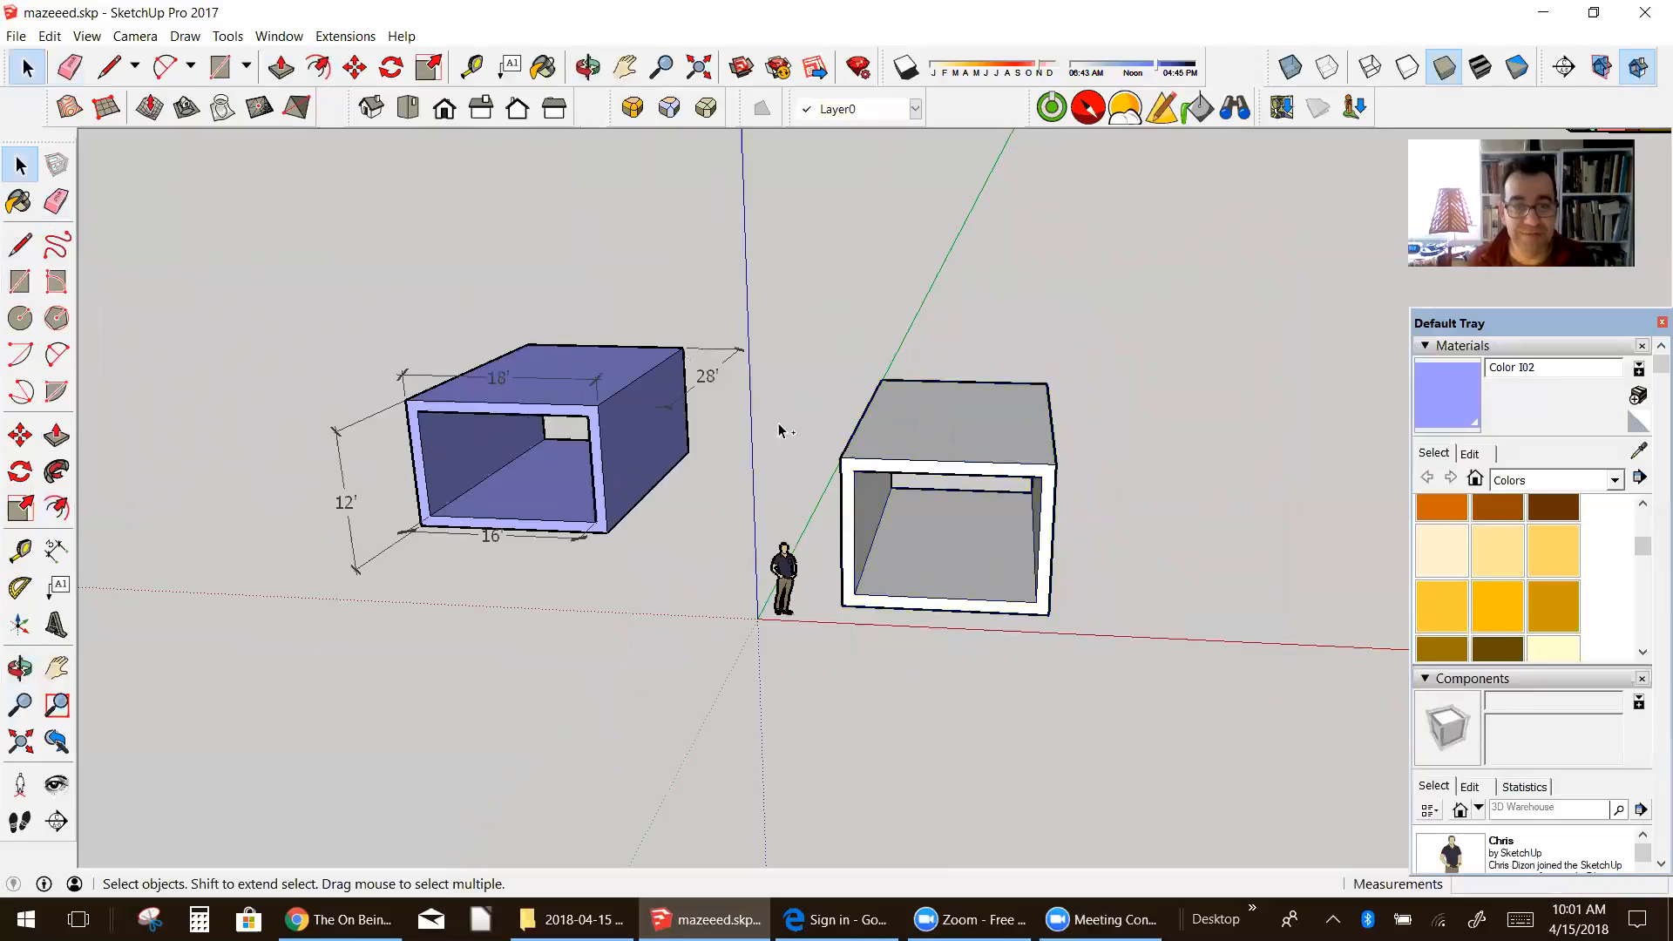
pyautogui.click(902, 434)
pyautogui.keyDown('shift'); pyautogui.click(615, 409); pyautogui.keyUp('shift')
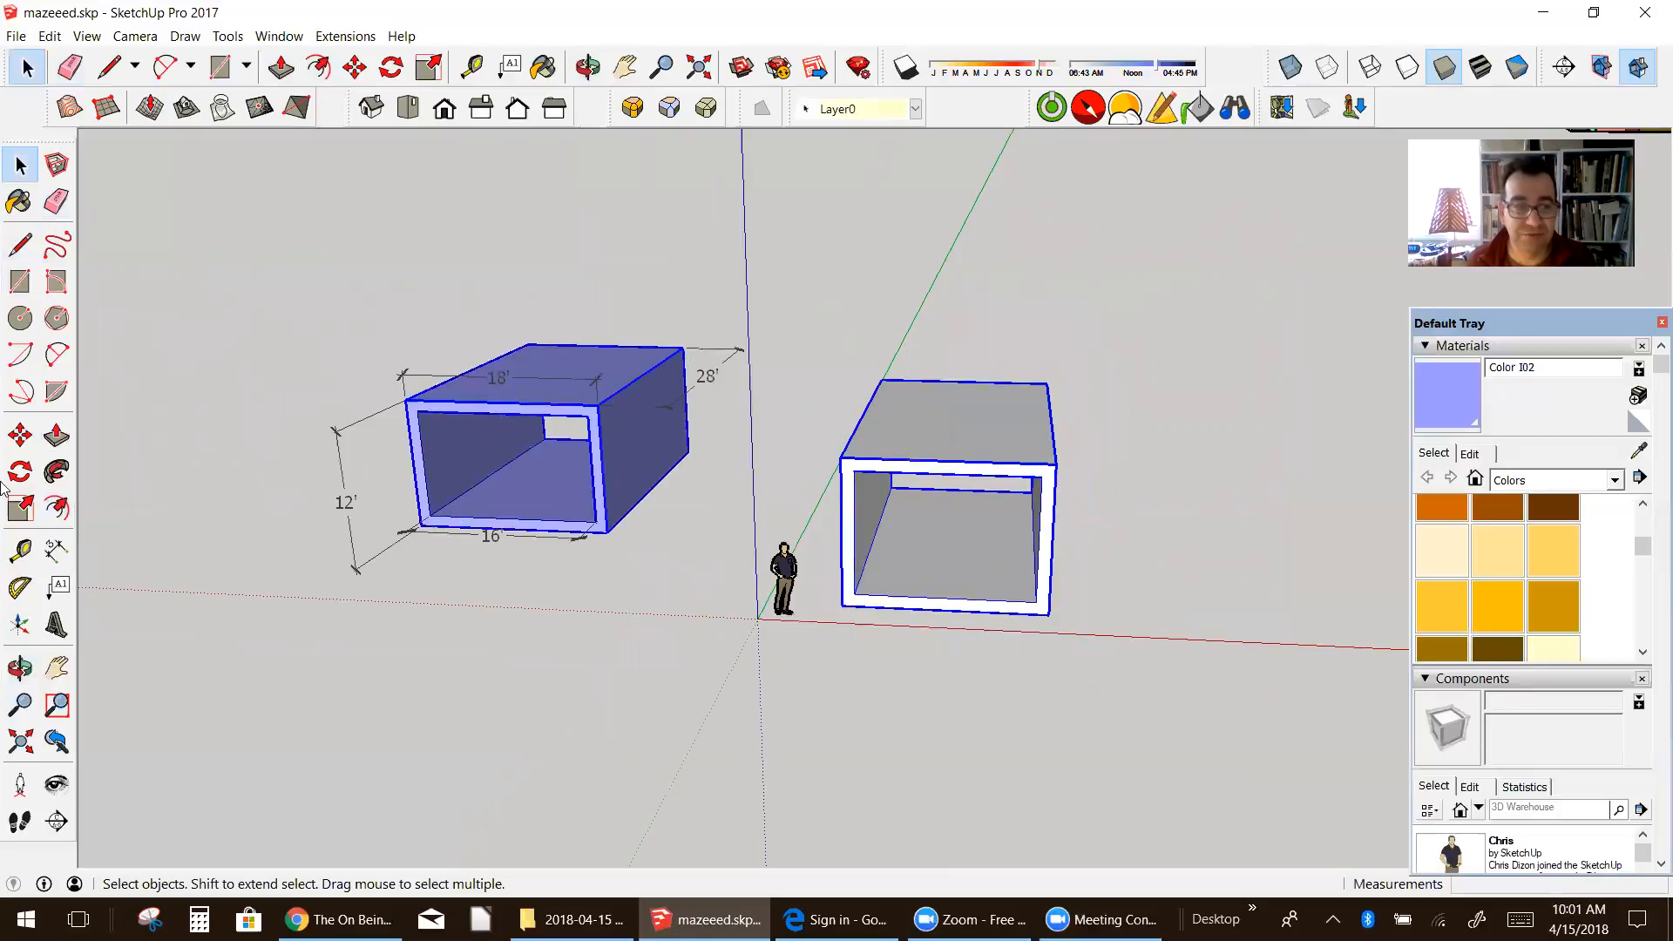
pyautogui.click(757, 629)
pyautogui.click(897, 451)
pyautogui.keyDown('shift'); pyautogui.click(575, 421); pyautogui.keyUp('shift')
pyautogui.click(19, 435)
pyautogui.moveTo(849, 617); pyautogui.dragTo(232, 593)
# Step: Draw a 16' by 12" rectangle on the ground from the origin, with its long side along the red axis
pyautogui.click(56, 668)
pyautogui.moveTo(923, 645); pyautogui.dragTo(526, 574)
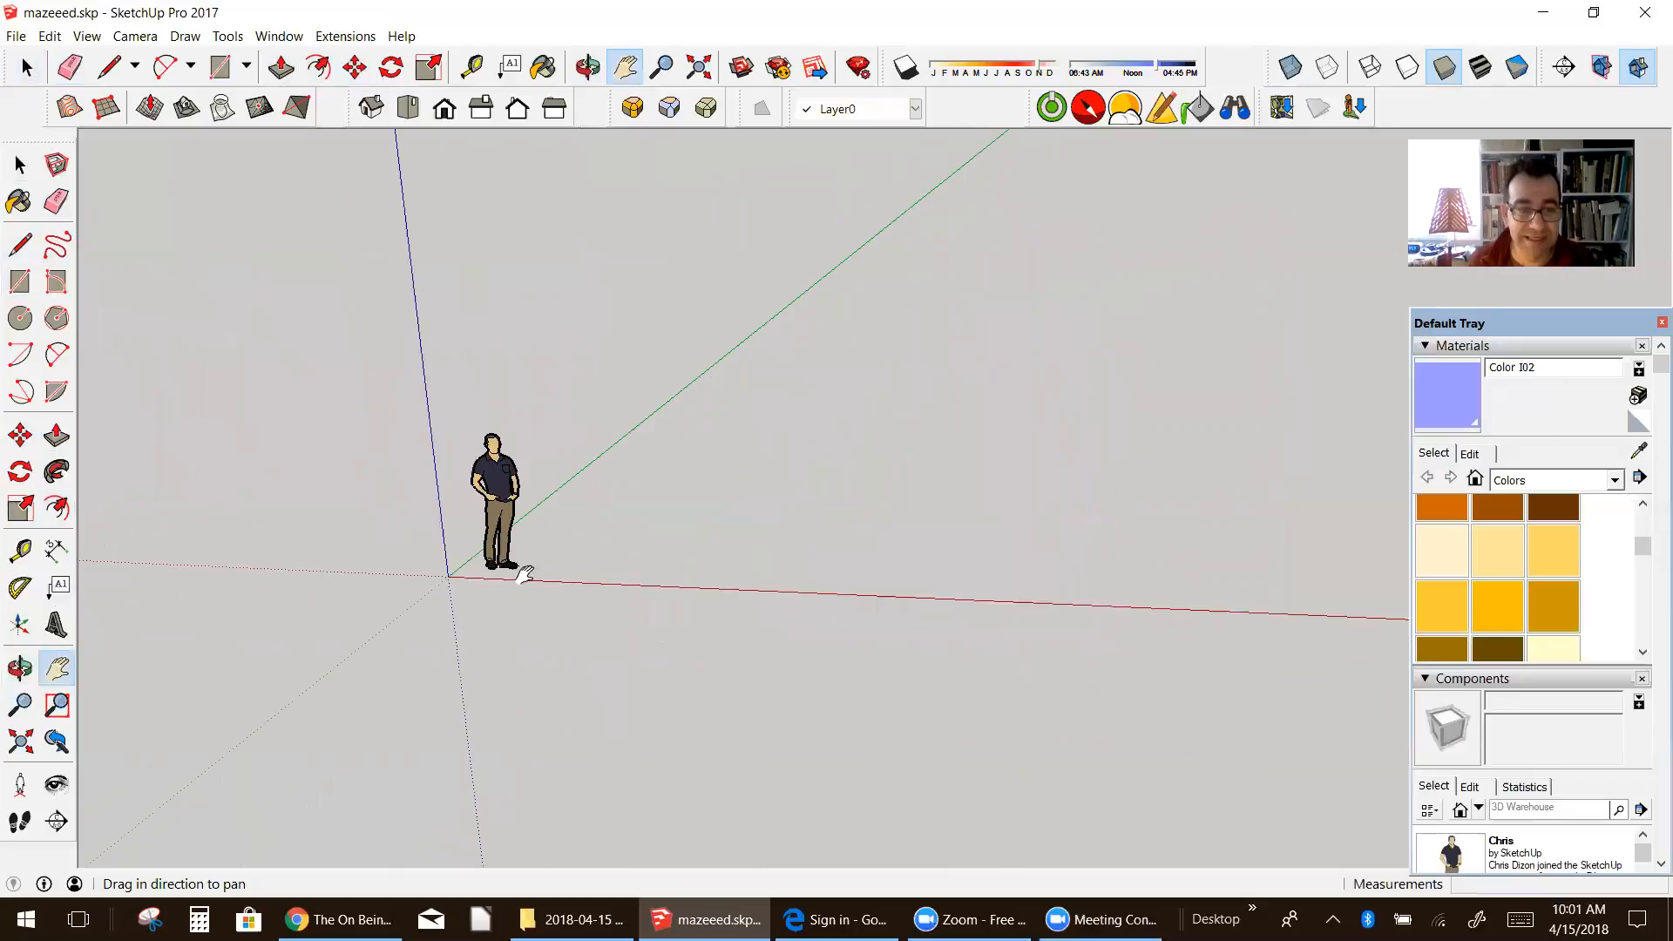
pyautogui.moveTo(481, 654); pyautogui.dragTo(394, 686)
pyautogui.scroll(5, 359, 602)
pyautogui.scroll(-3, 466, 537)
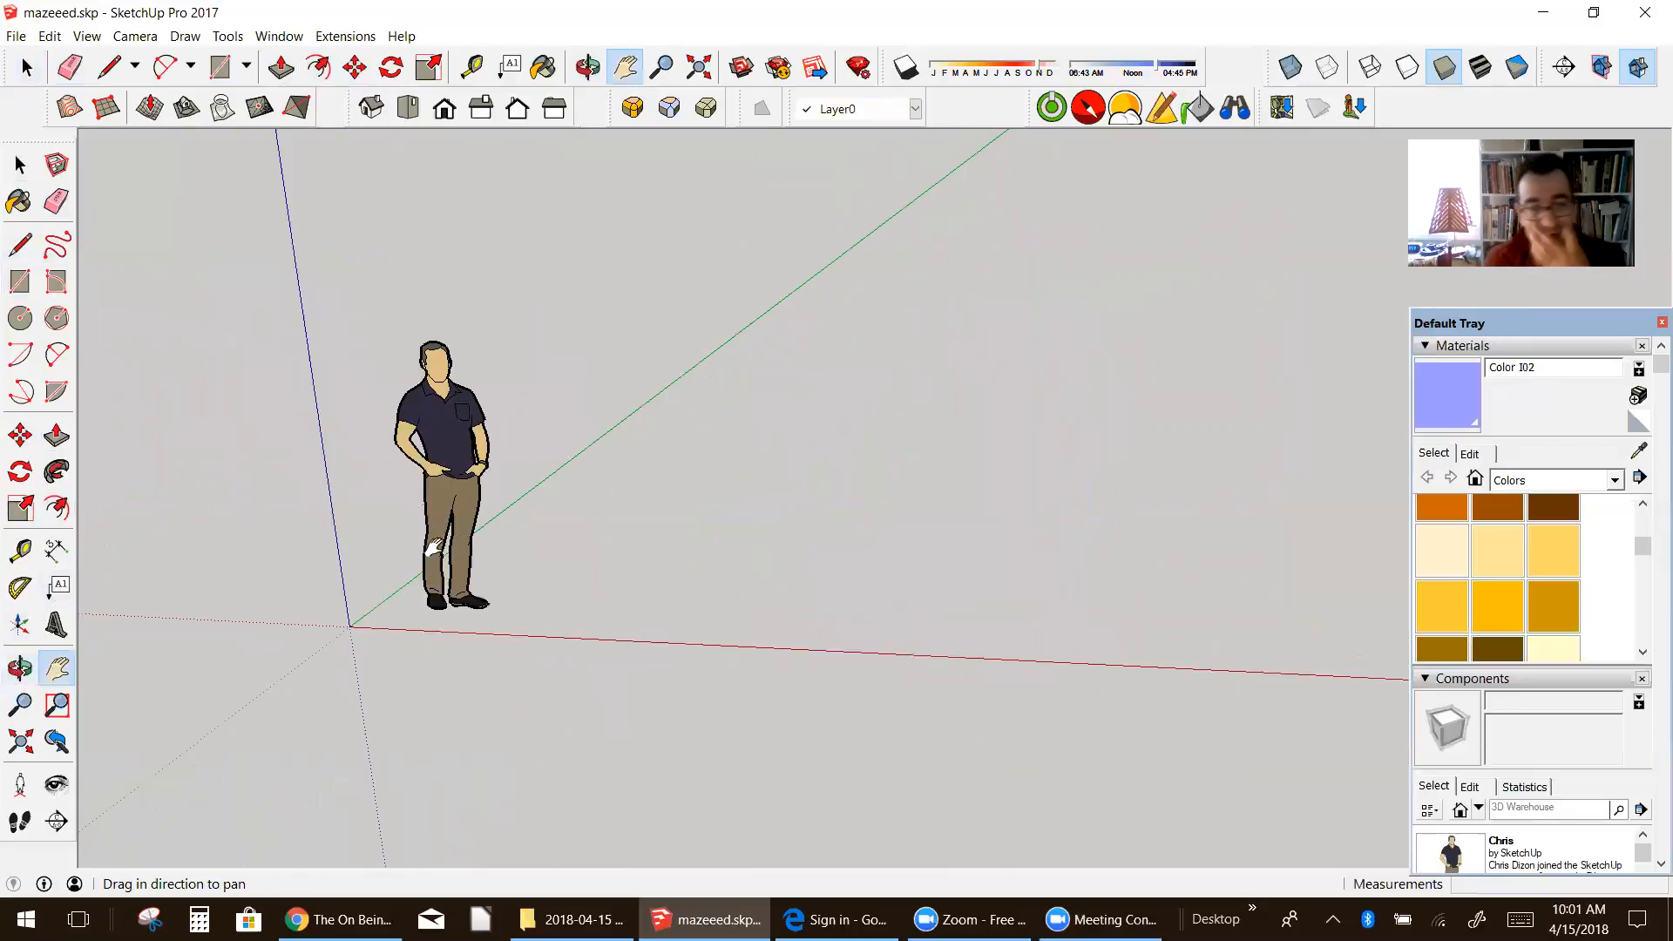
pyautogui.moveTo(547, 515); pyautogui.dragTo(568, 534)
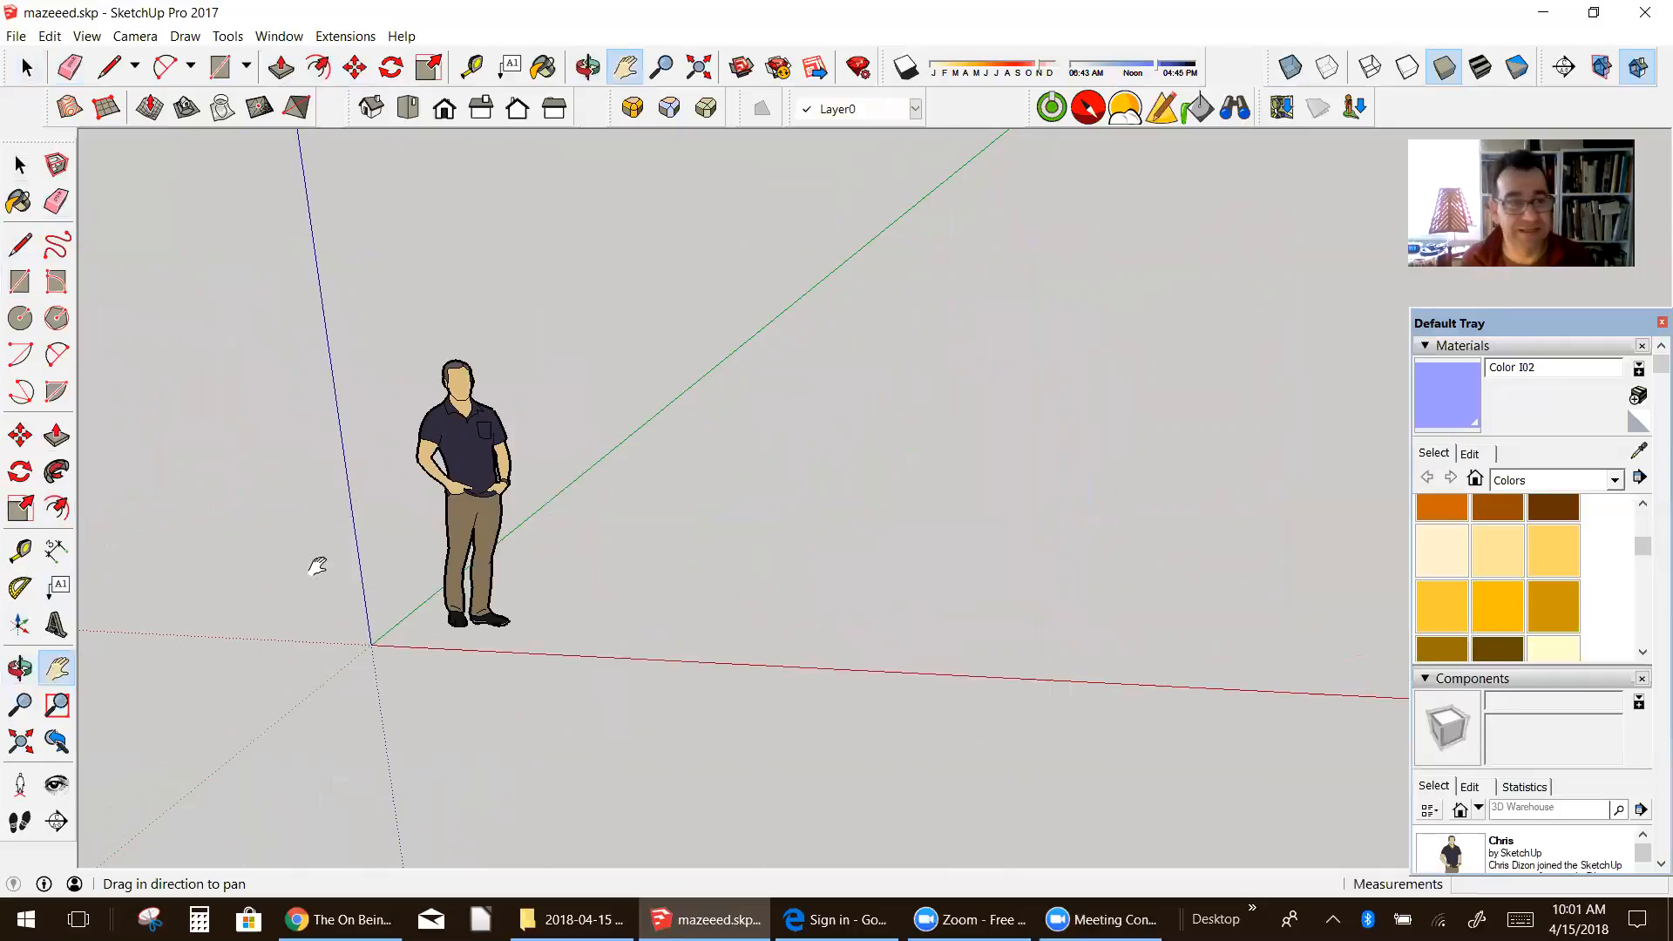
pyautogui.click(19, 282)
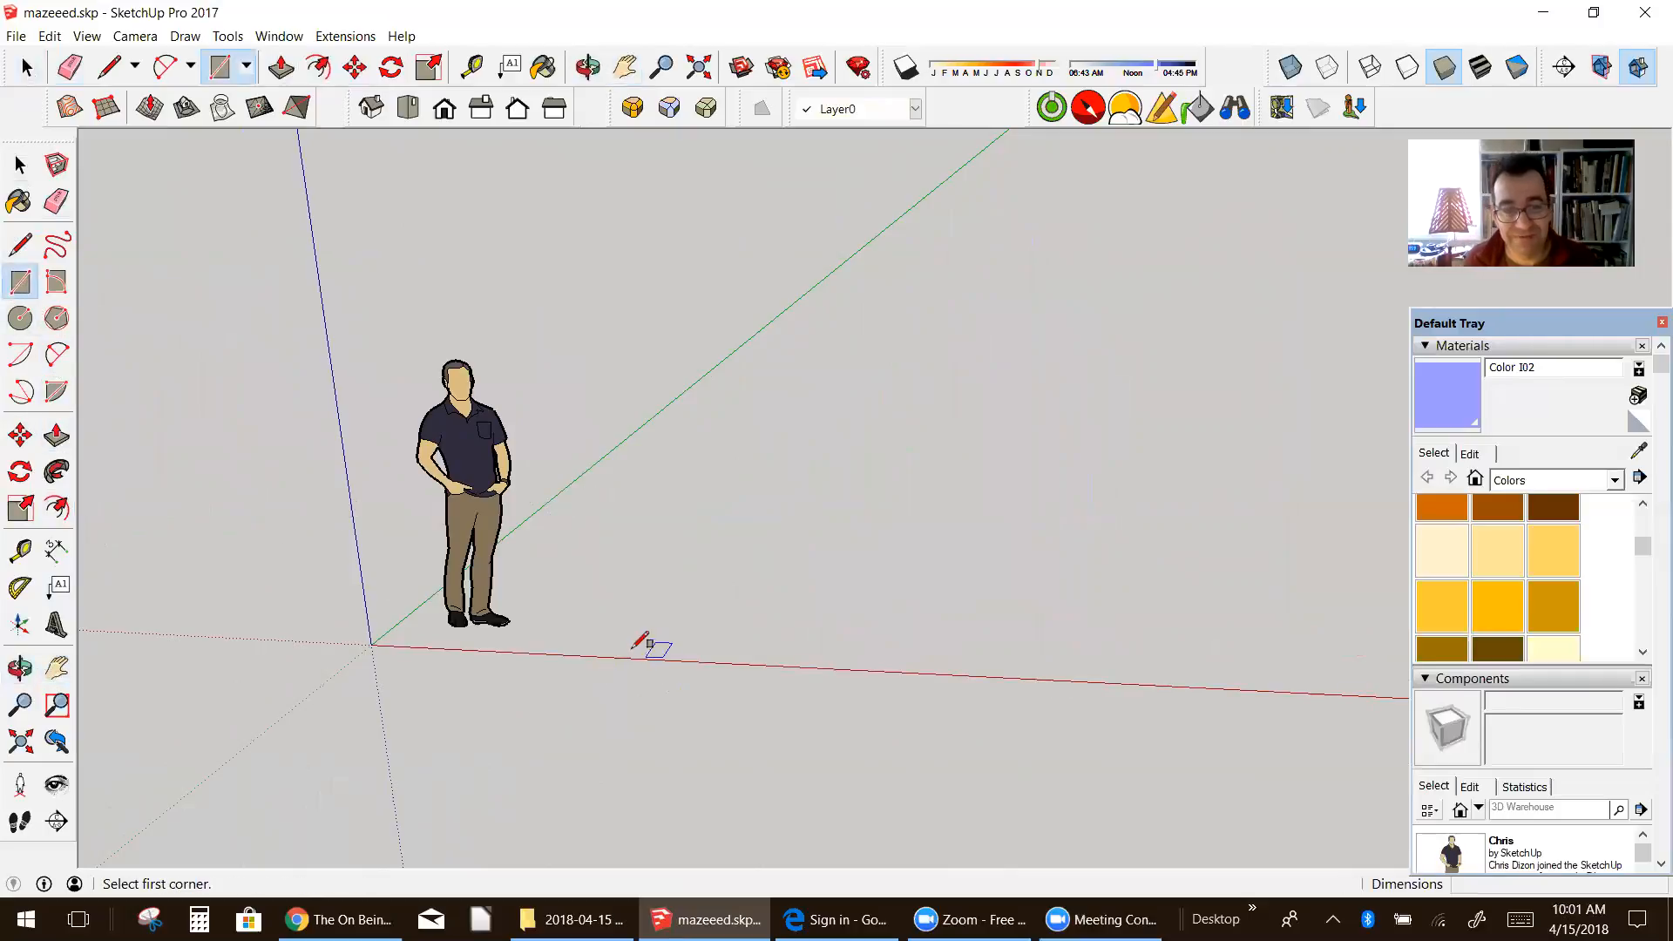
pyautogui.click(372, 644)
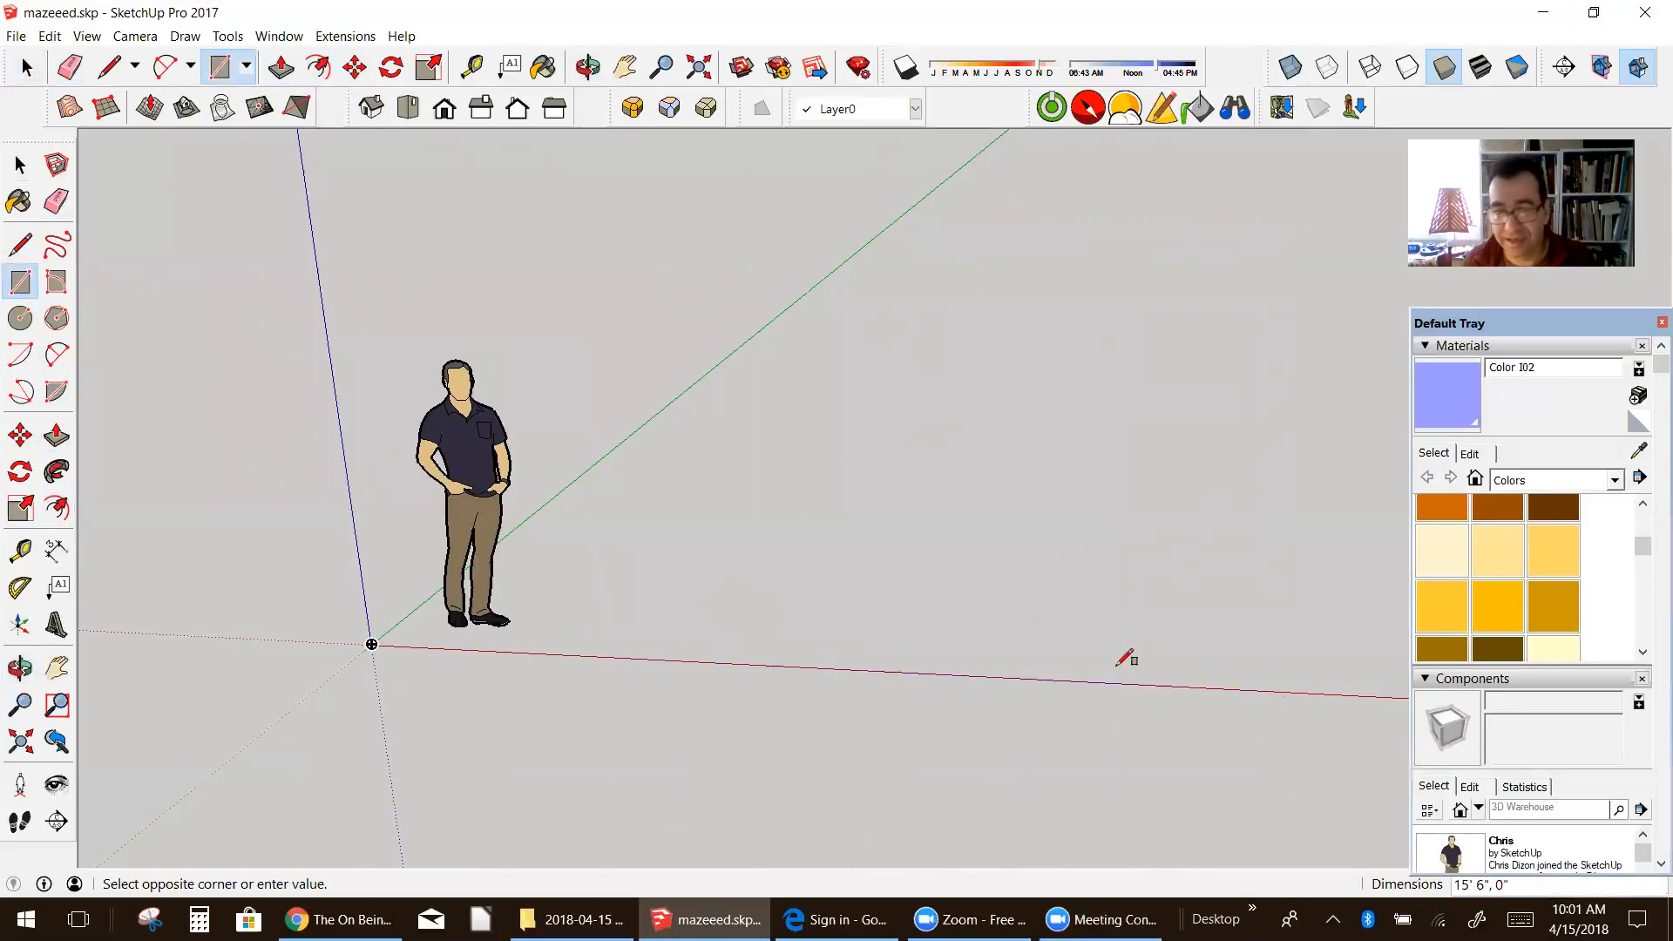
pyautogui.scroll(-5, 1082, 650)
pyautogui.scroll(2, 1081, 649)
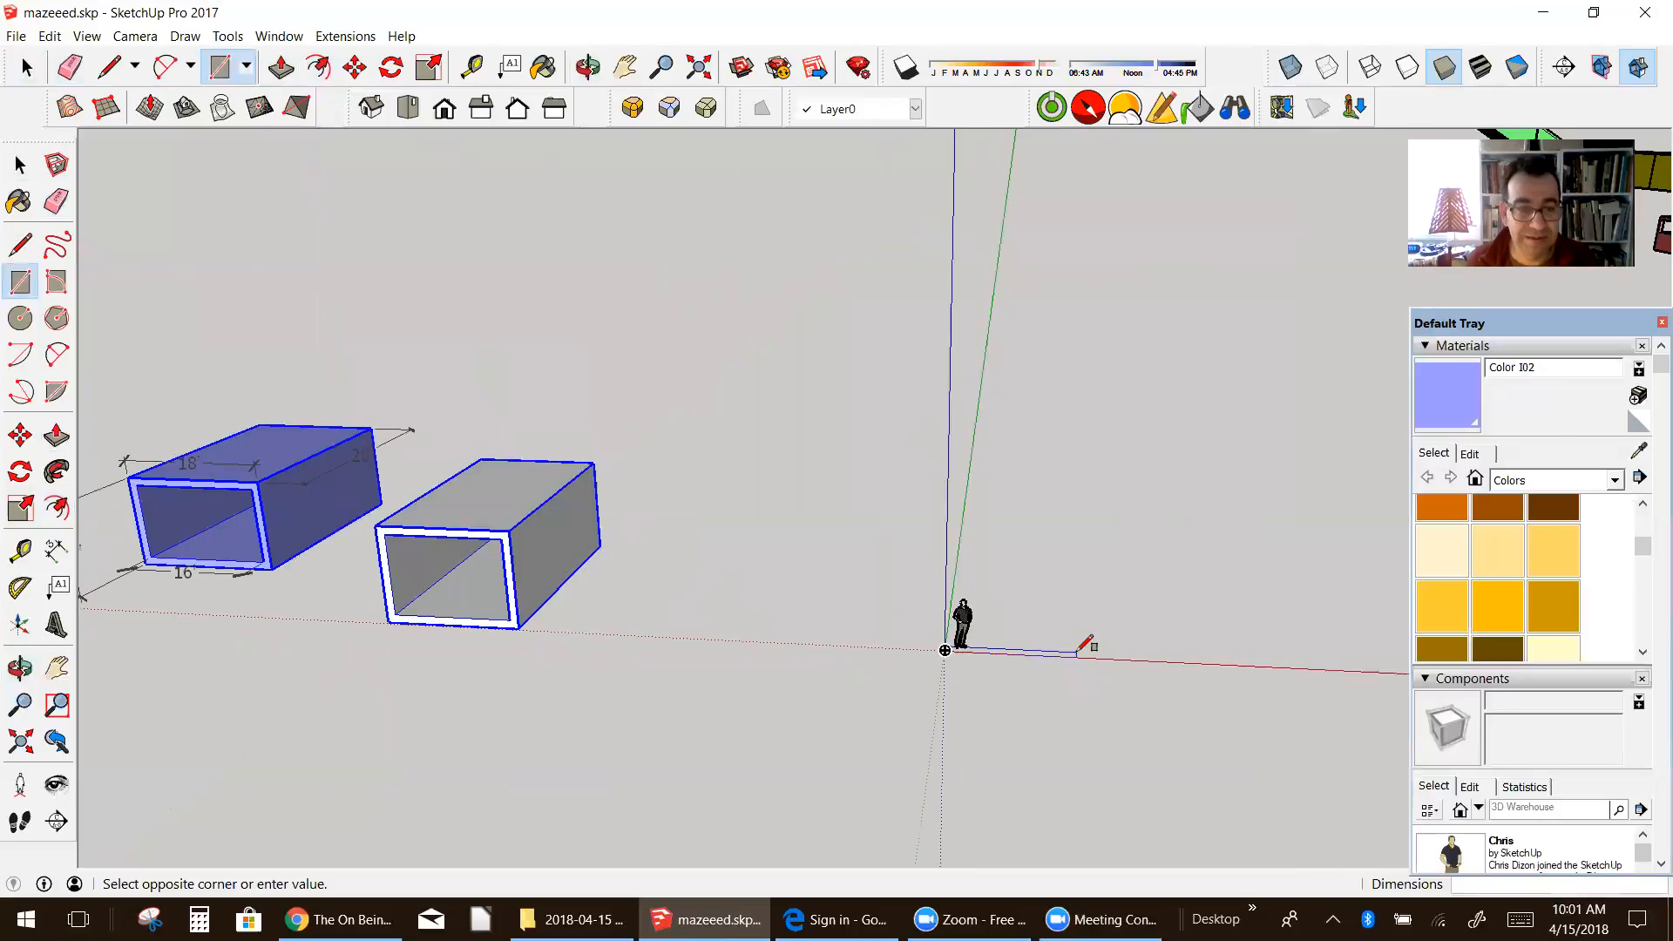
pyautogui.scroll(4, 1084, 647)
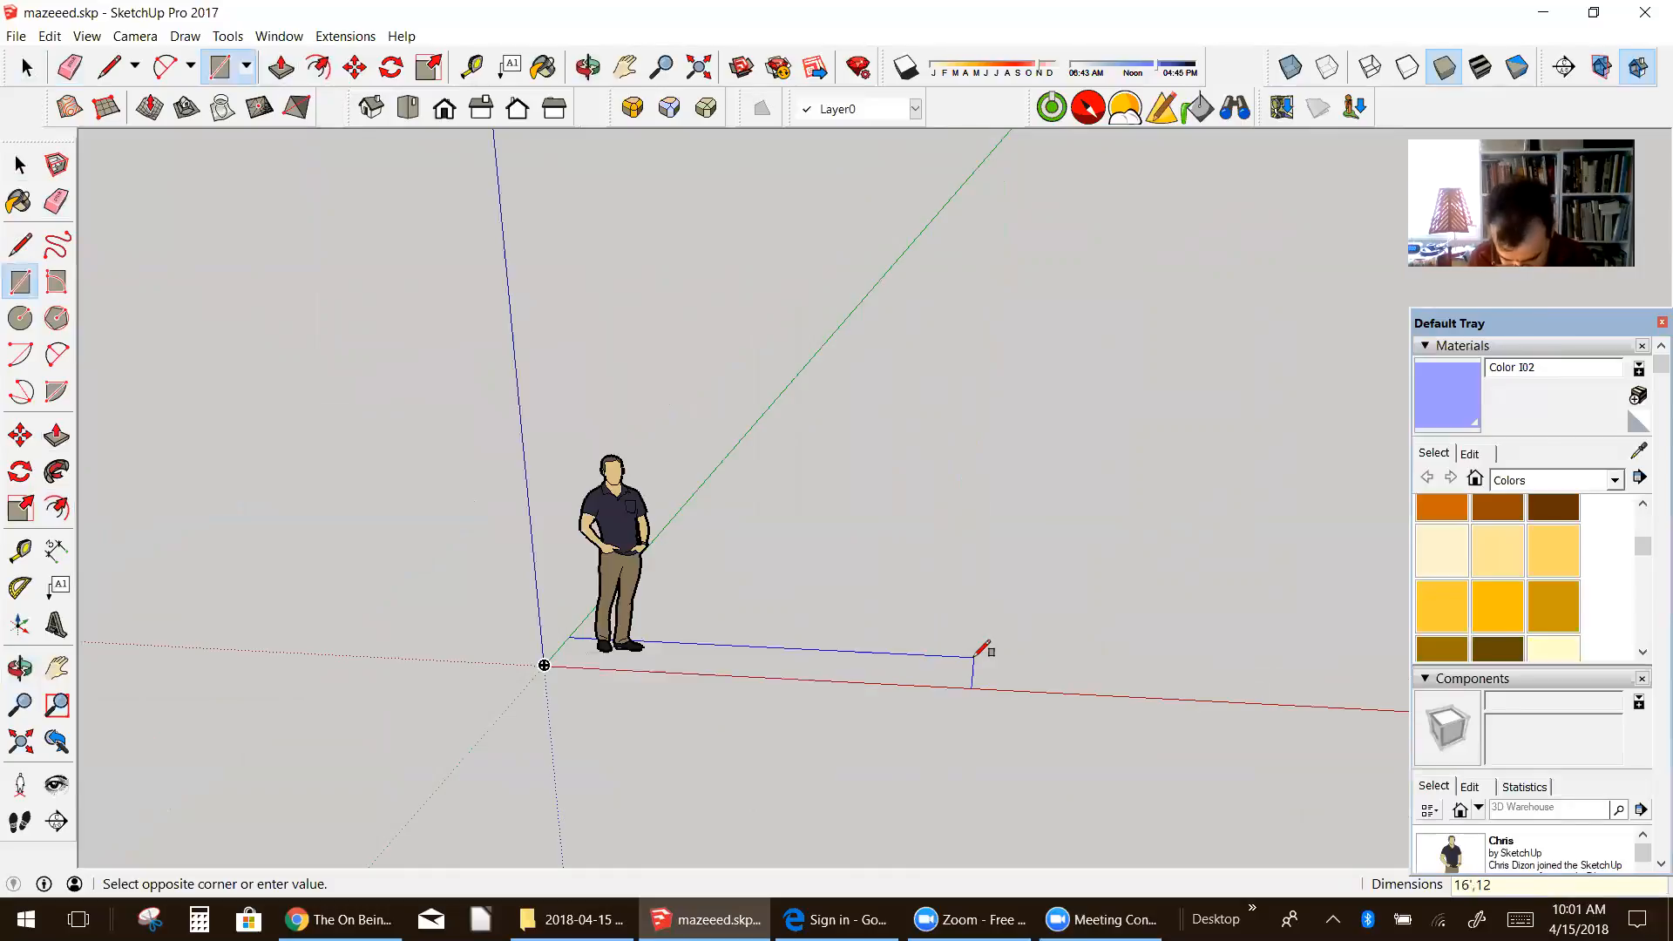
pyautogui.press('Return')
# Step: Move the human figure about 8' 7 1/2" along the negative red axis, clear of the new rectangle
pyautogui.moveTo(934, 685); pyautogui.dragTo(836, 832, button='middle')
pyautogui.click(57, 165)
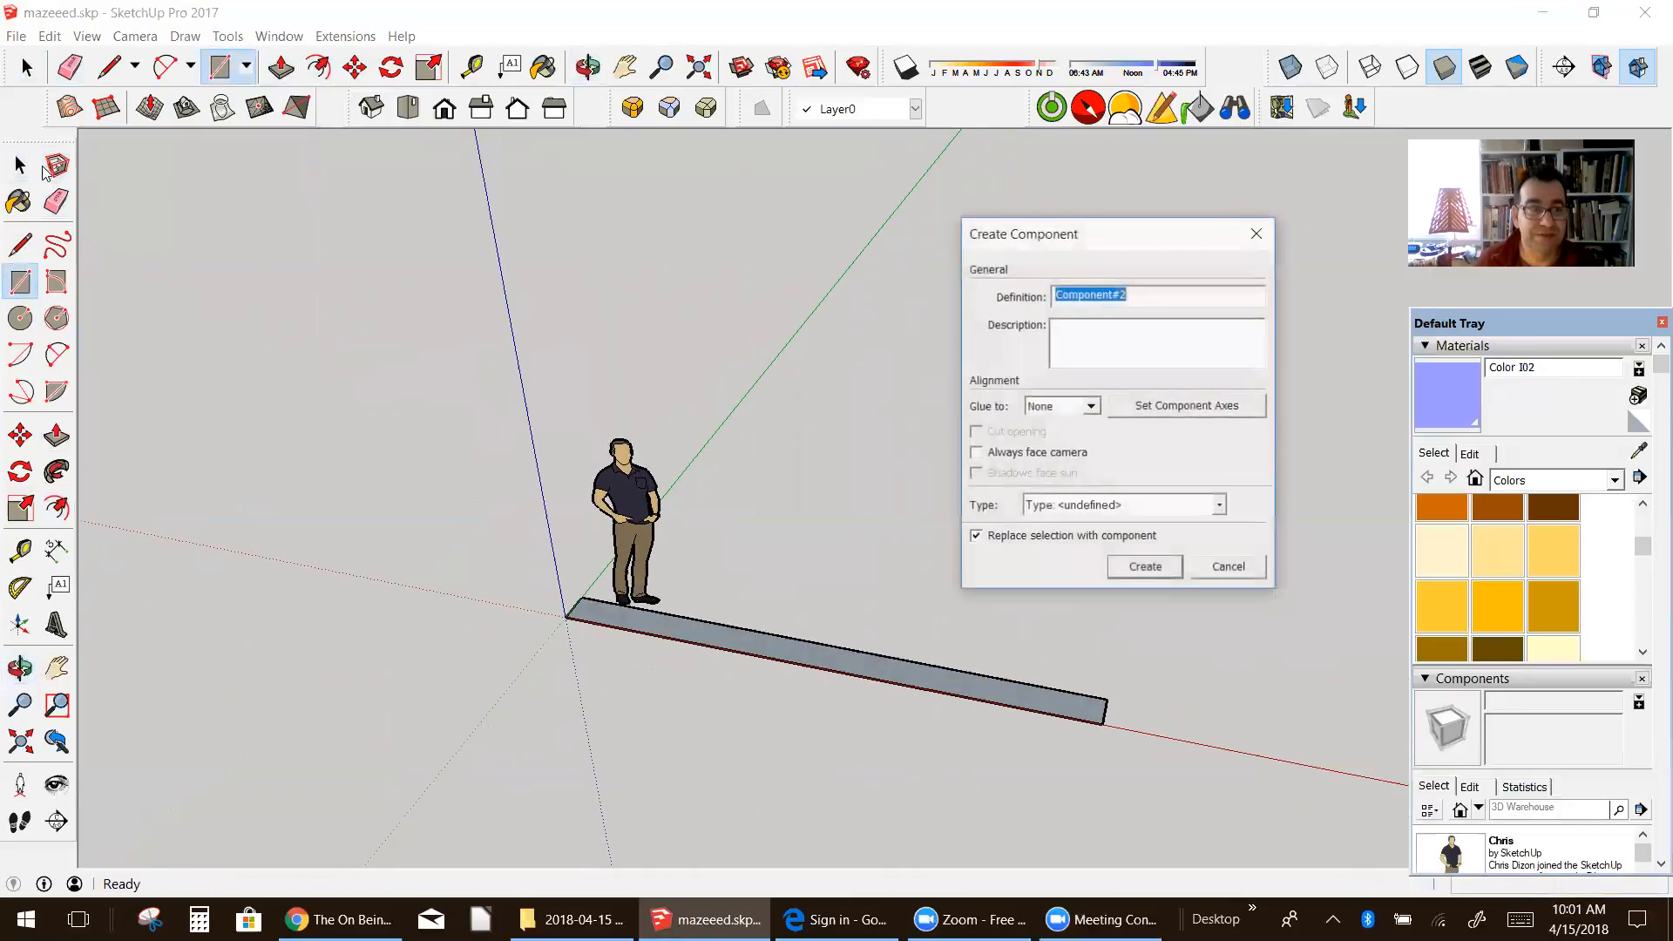
pyautogui.click(1229, 568)
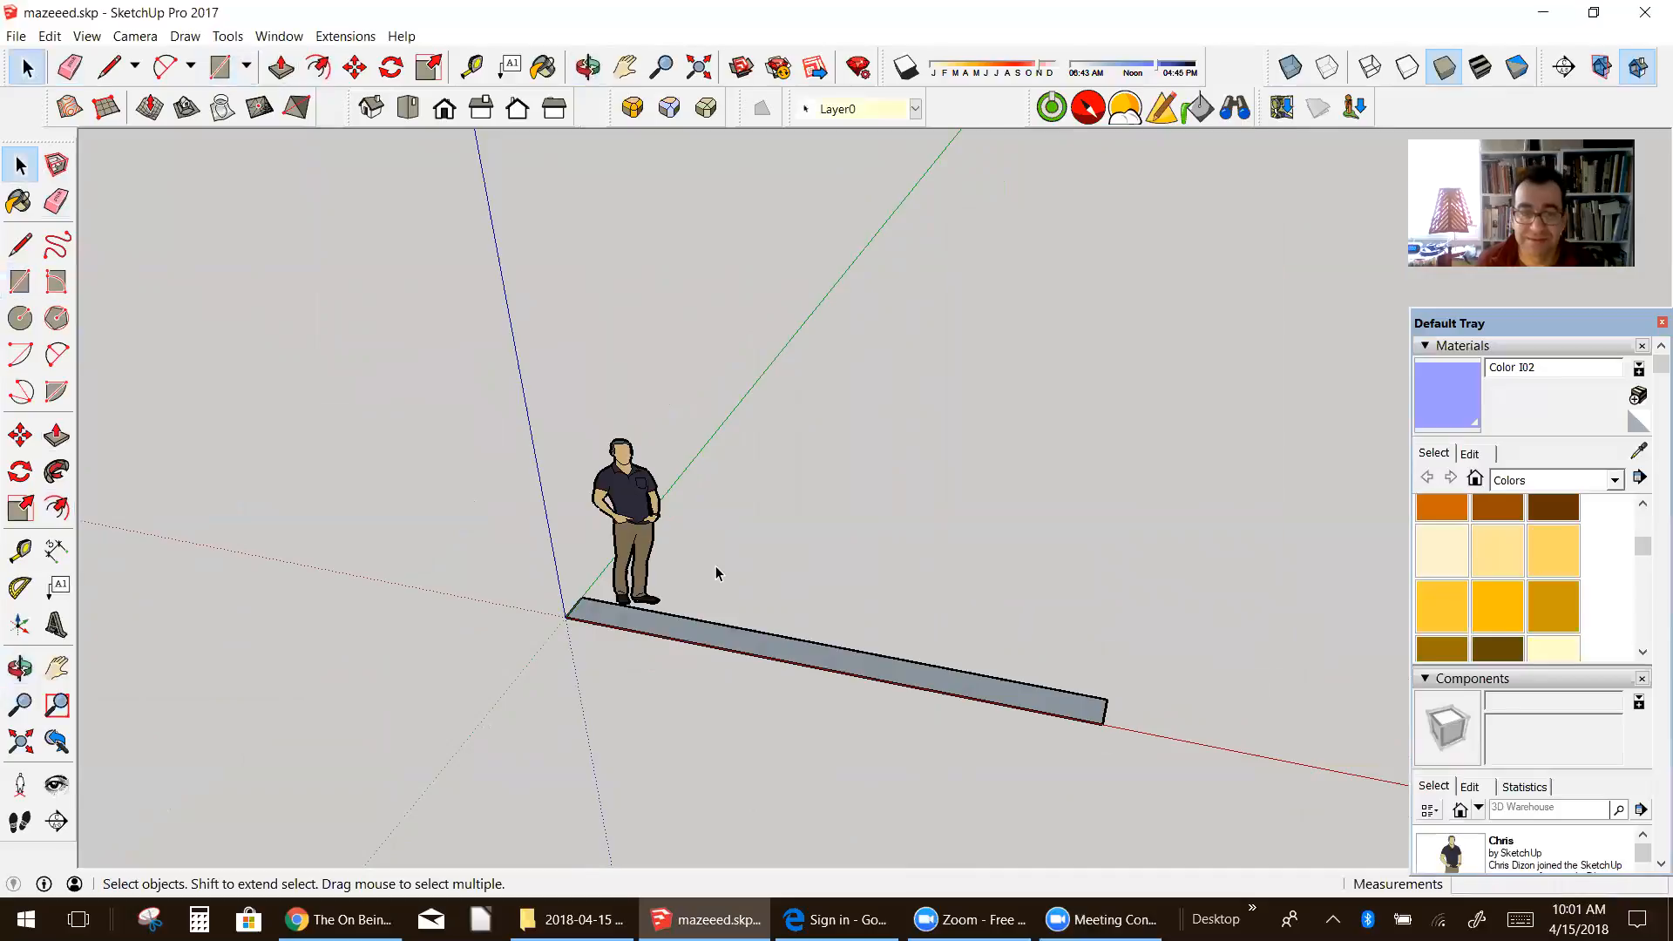
pyautogui.click(632, 532)
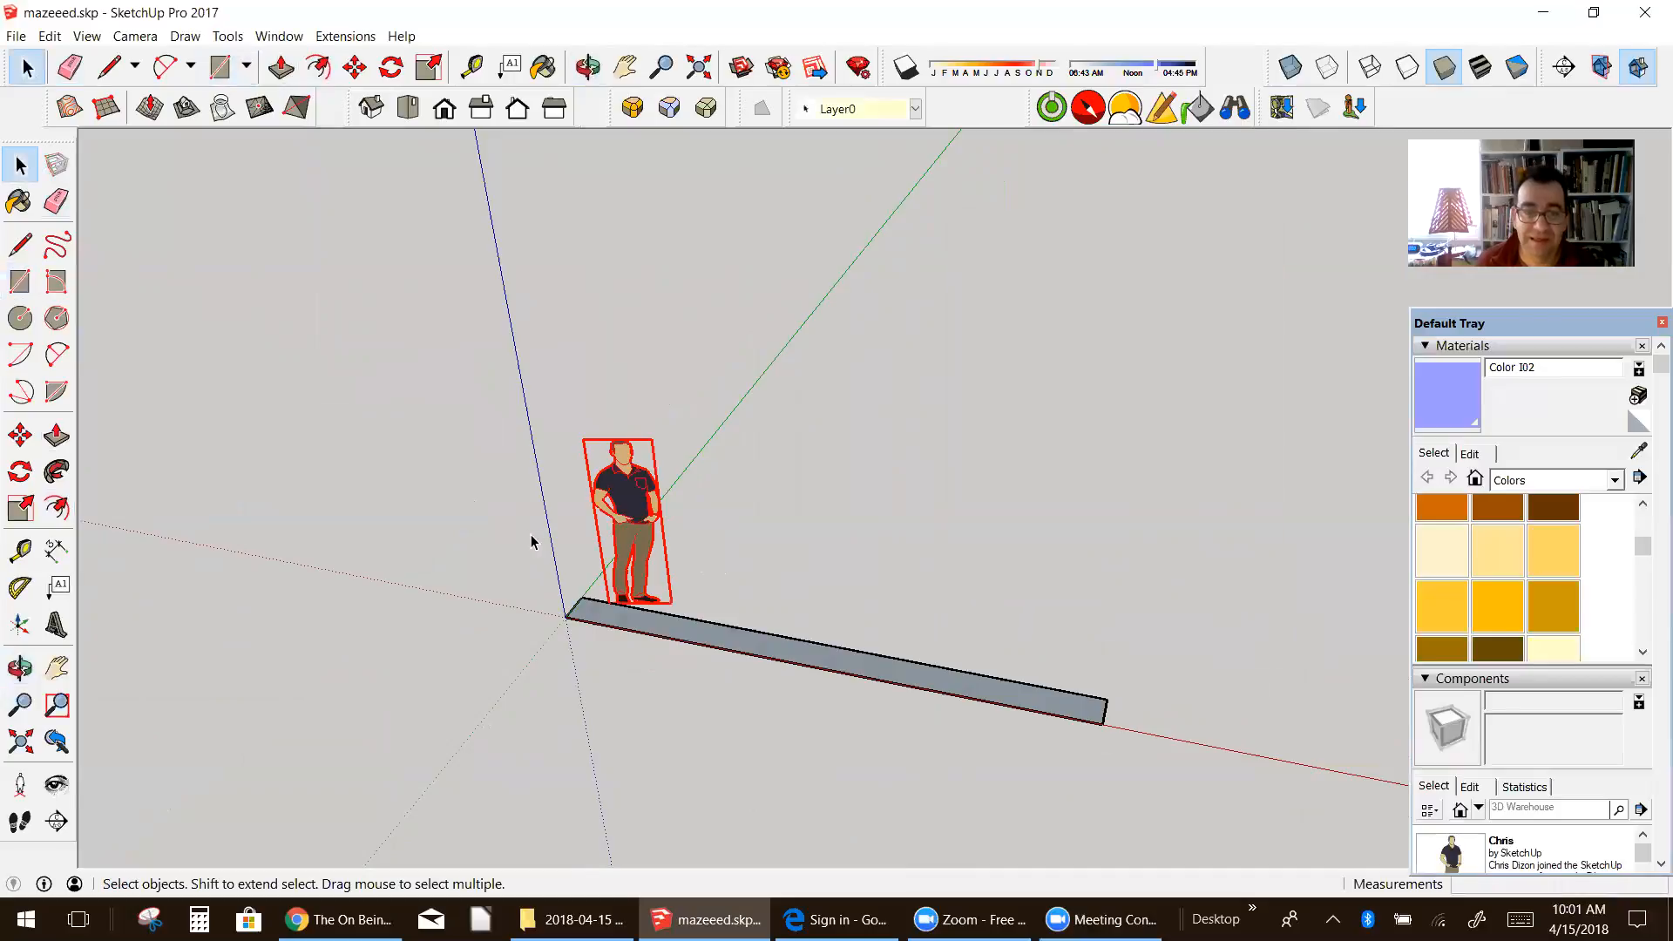
pyautogui.rightClick(632, 498)
pyautogui.click(680, 76)
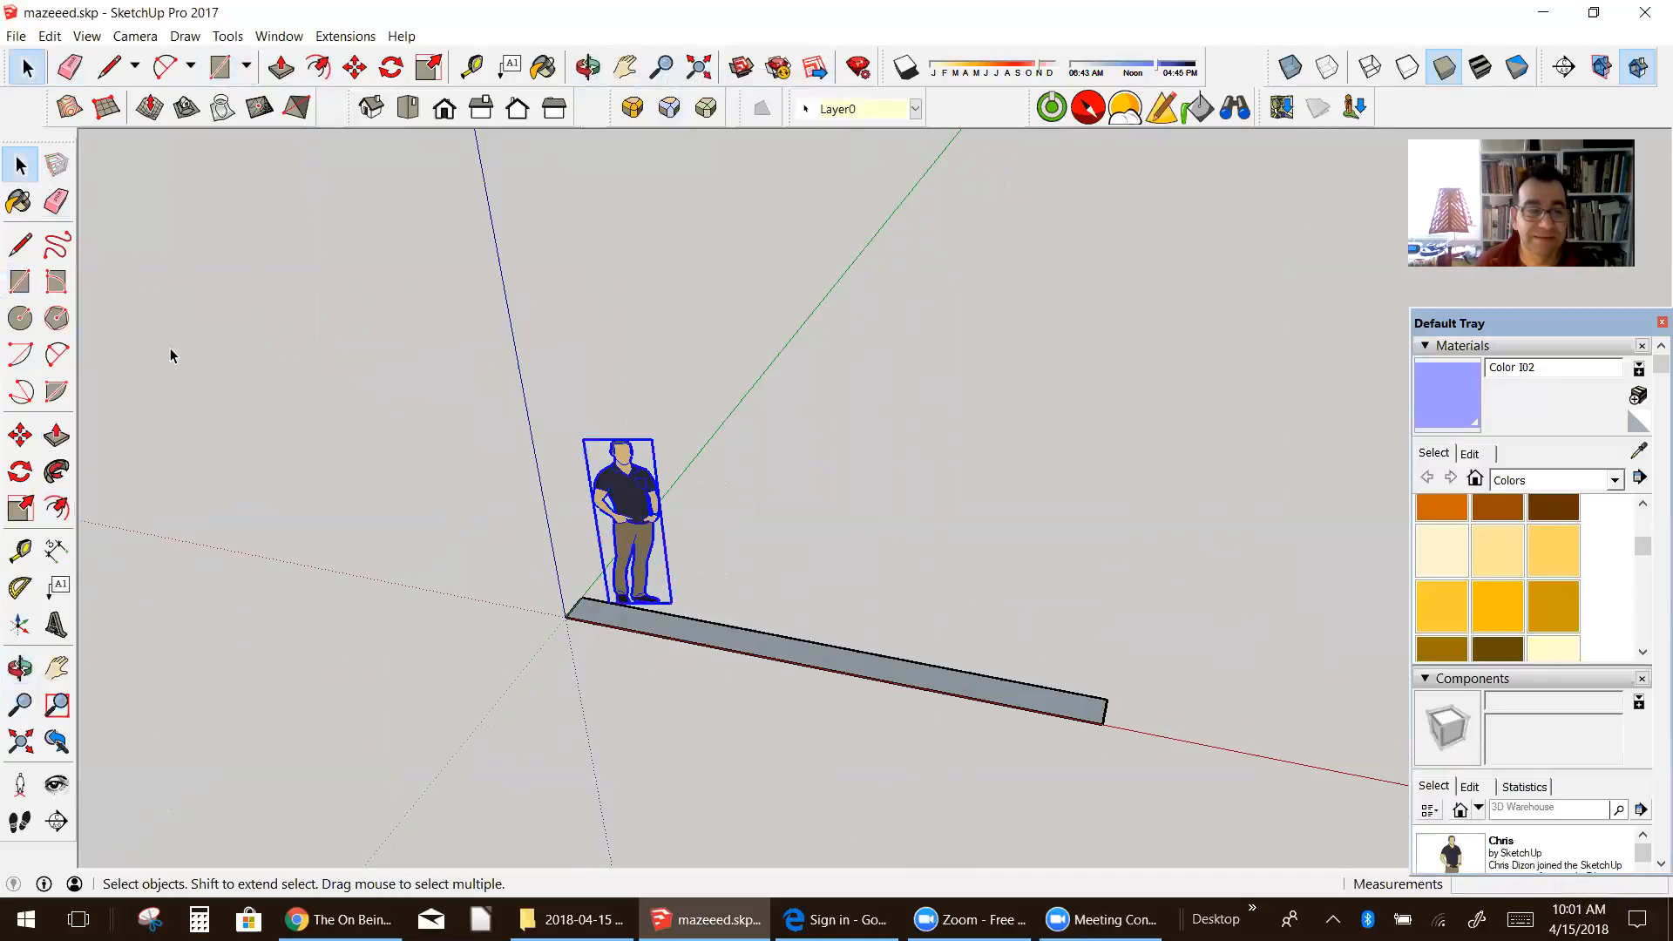
pyautogui.click(20, 436)
pyautogui.moveTo(695, 664); pyautogui.dragTo(414, 648)
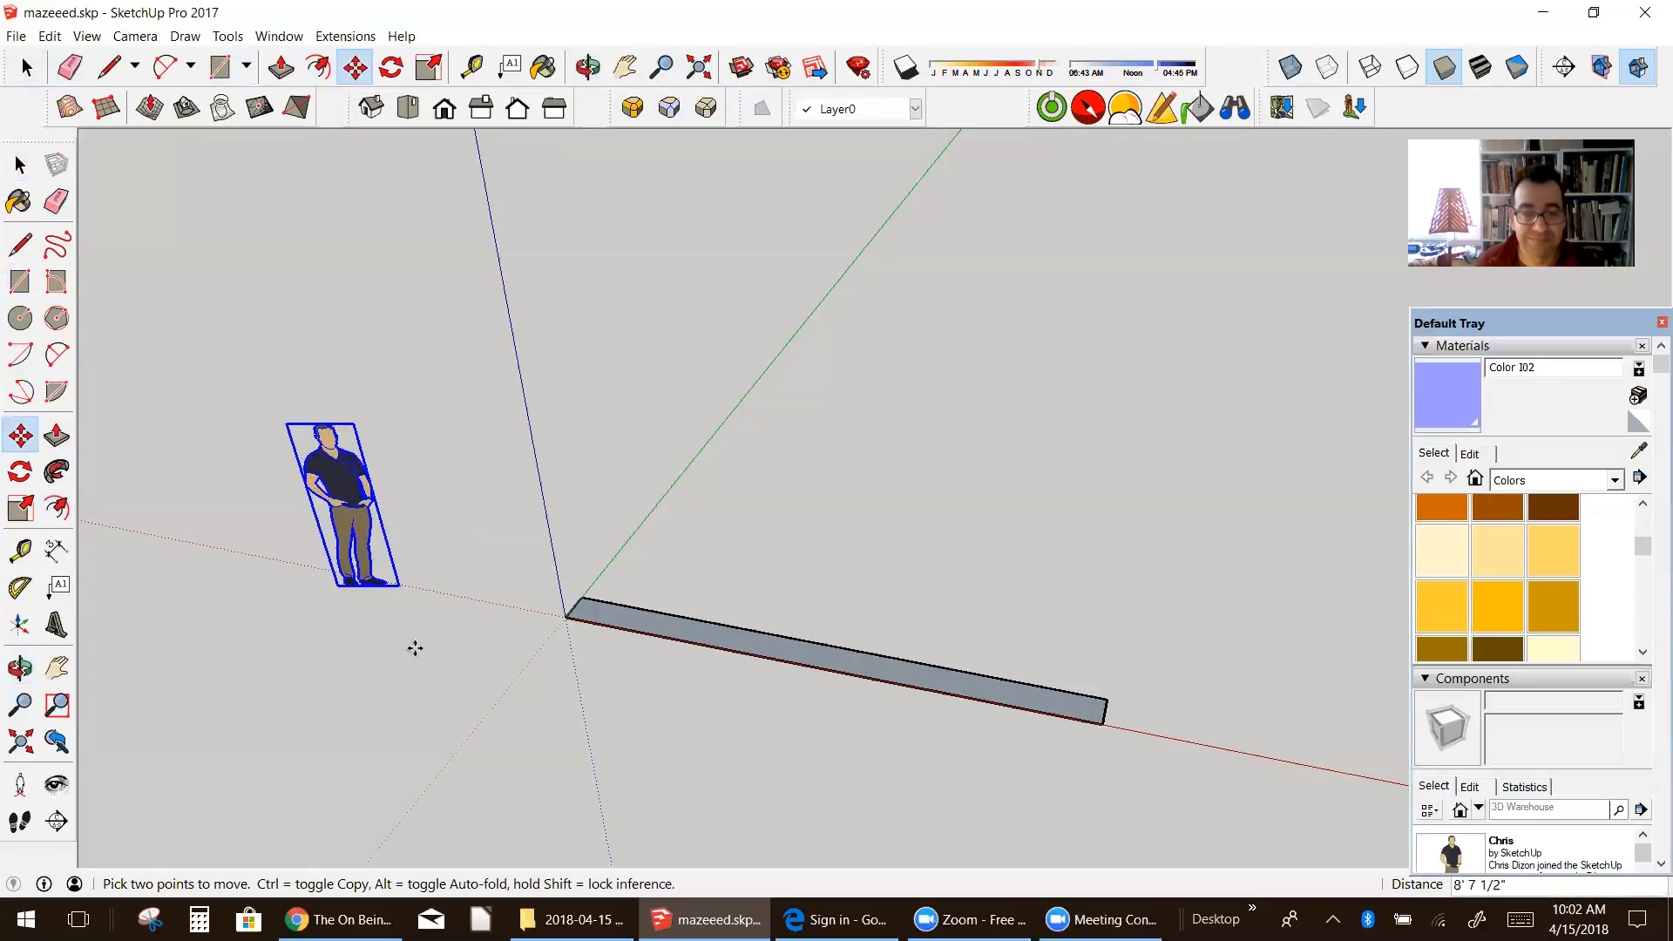
# Step: Pull the narrow rectangle up 7" to form a solid stair tread
pyautogui.click(20, 667)
pyautogui.moveTo(971, 665); pyautogui.dragTo(956, 691)
pyautogui.scroll(5, 994, 709)
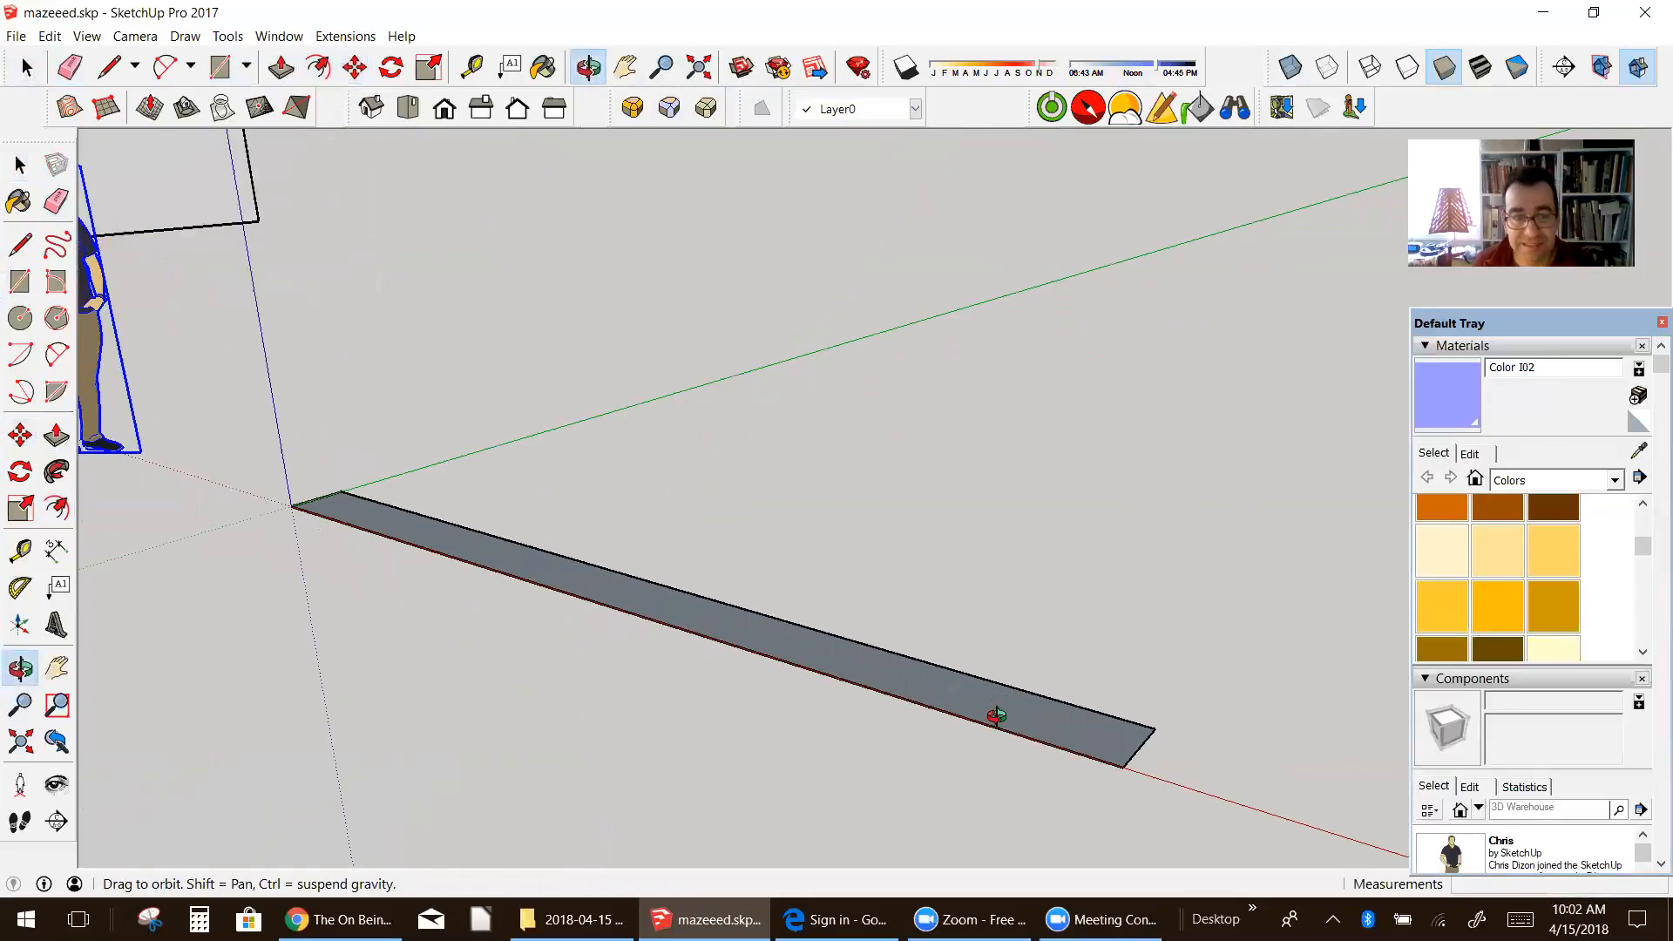
pyautogui.click(57, 436)
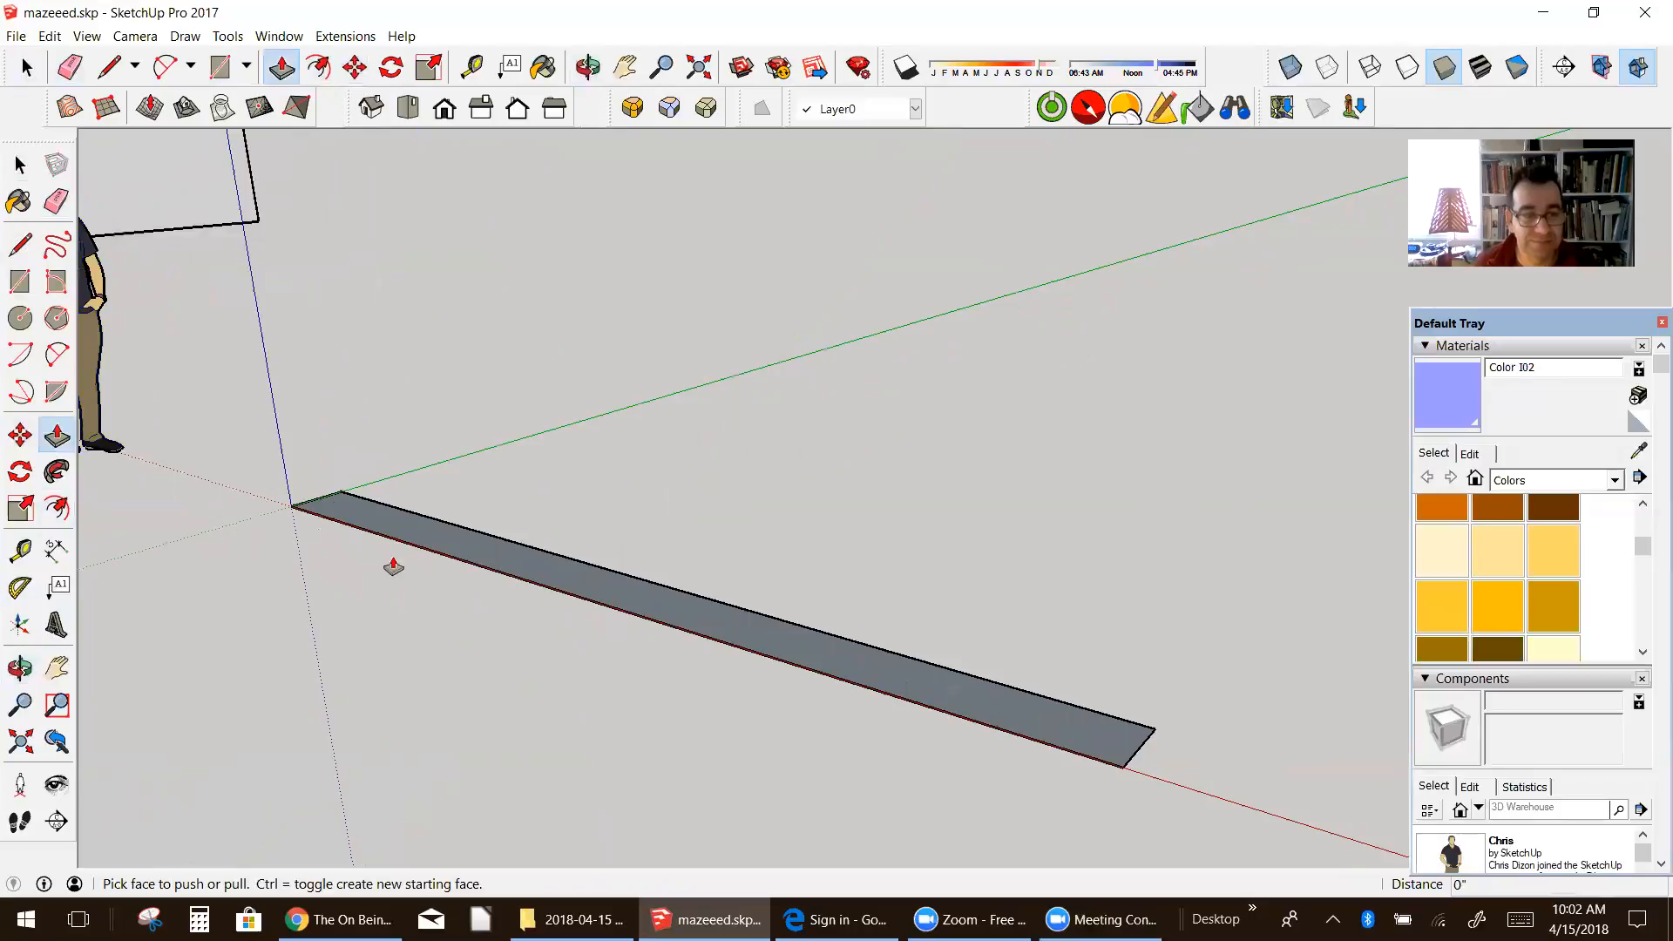
pyautogui.moveTo(421, 542); pyautogui.dragTo(419, 533)
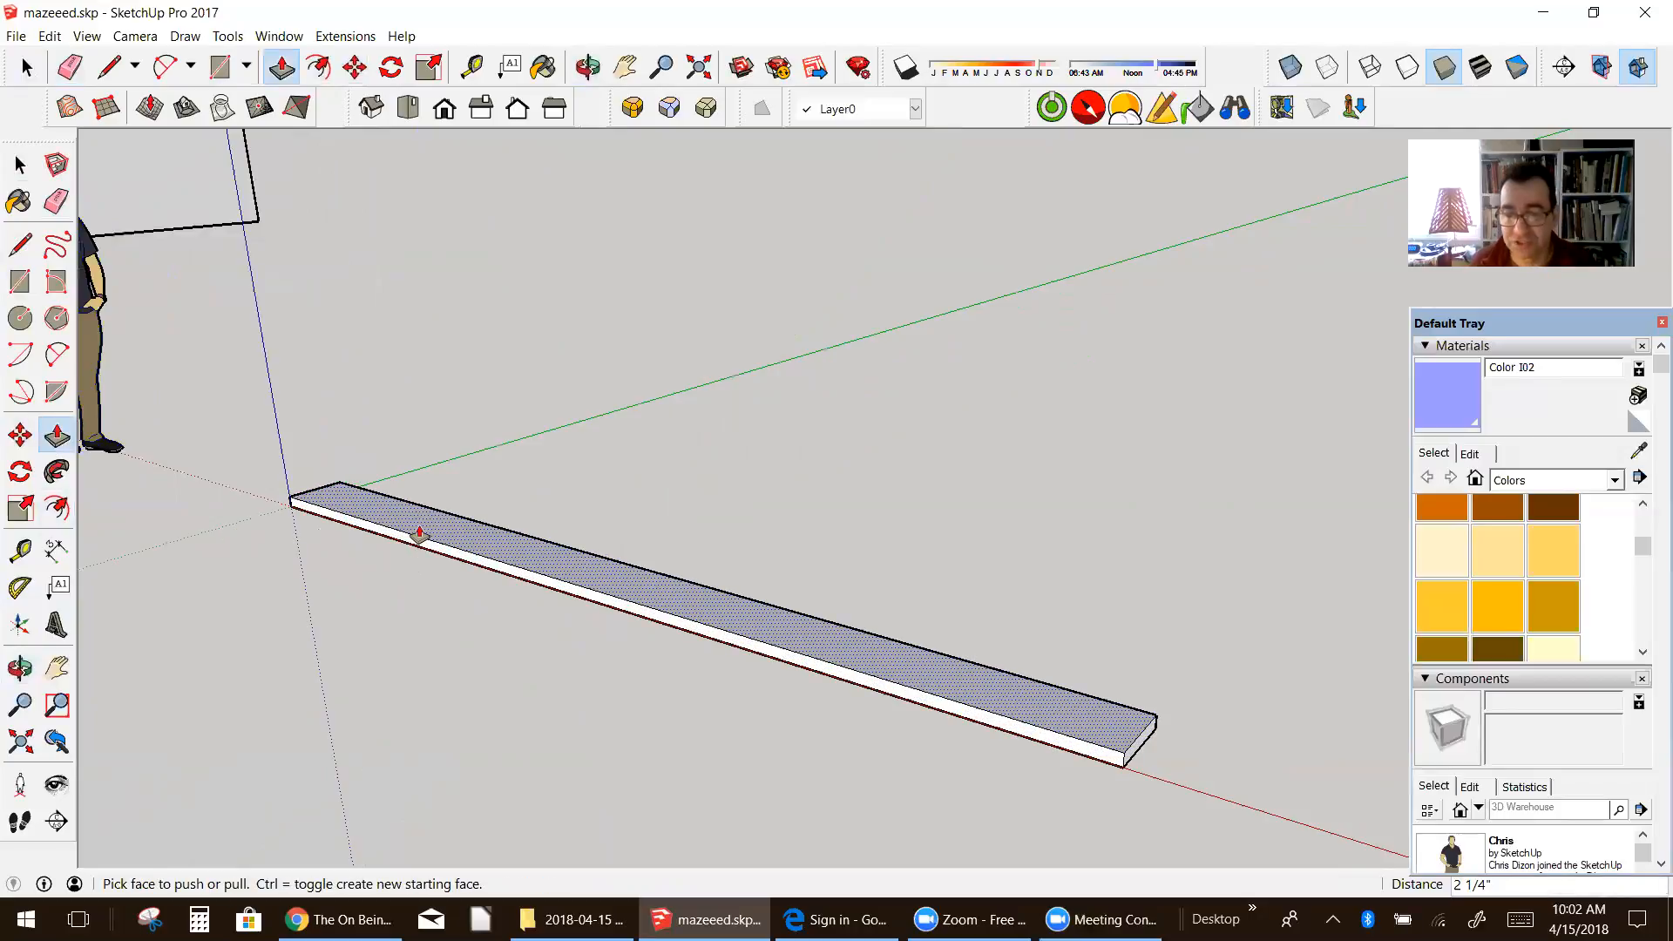
pyautogui.write('7')
pyautogui.press('Return')
# Step: Select the whole tread and make it a component named "step"
pyautogui.moveTo(418, 529); pyautogui.dragTo(637, 530, button='middle')
pyautogui.click(19, 163)
pyautogui.moveTo(259, 447)
pyautogui.mouseDown()
pyautogui.moveTo(685, 620)
pyautogui.moveTo(1154, 739)
pyautogui.mouseUp()
pyautogui.rightClick(1028, 642)
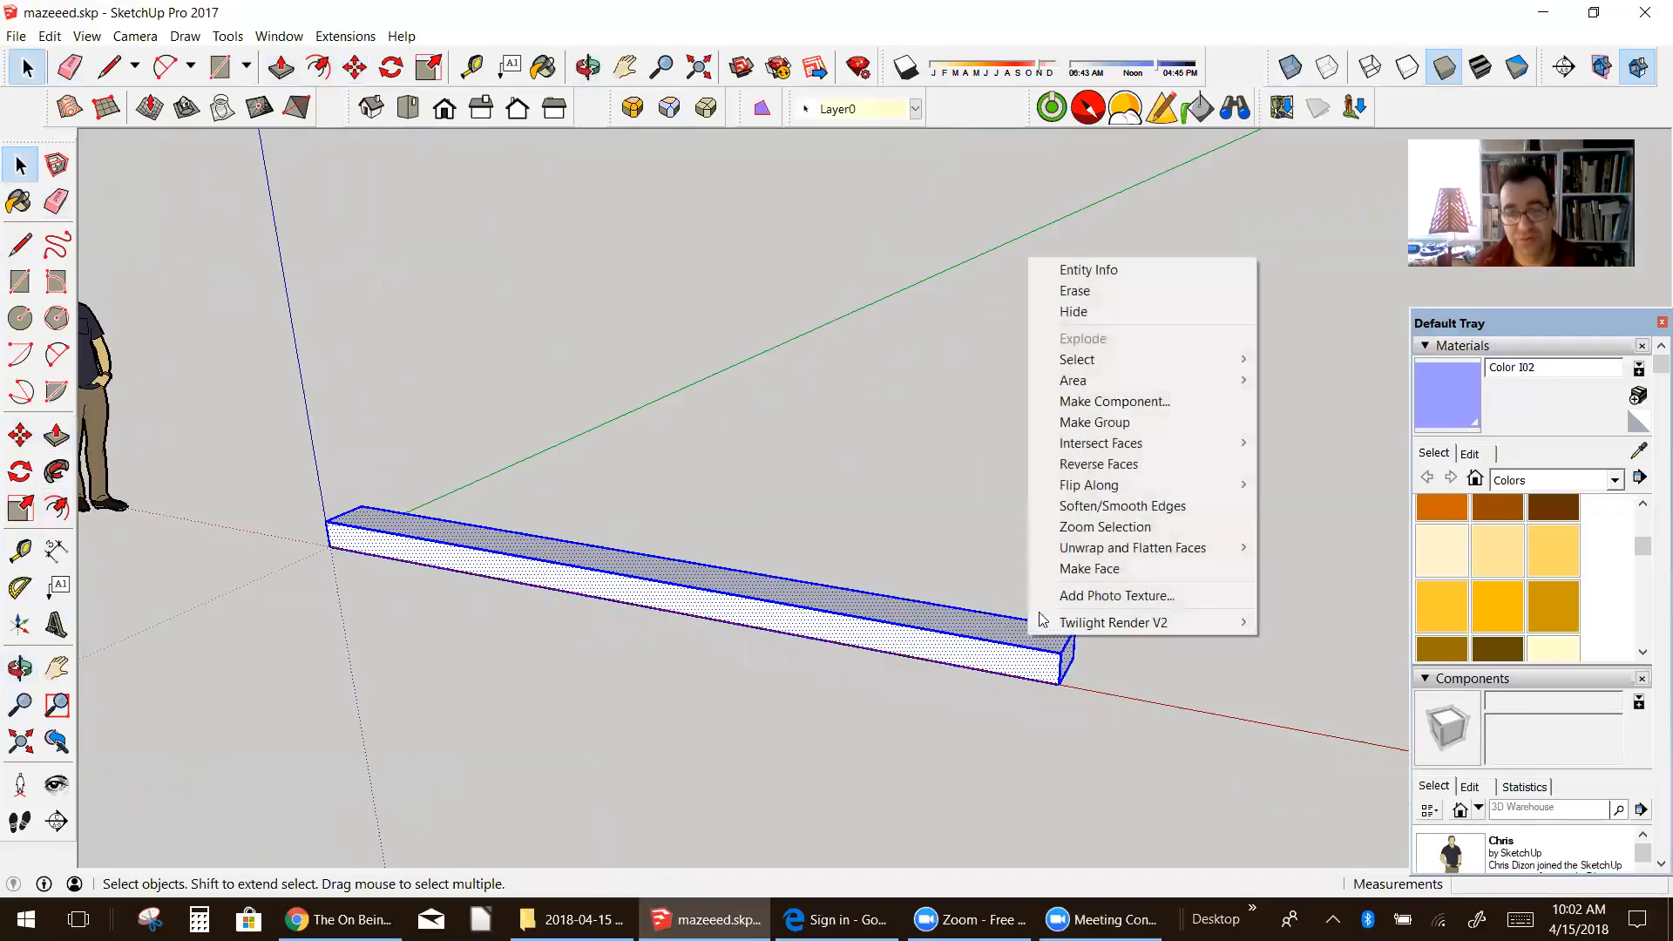
pyautogui.click(1124, 402)
pyautogui.write('step')
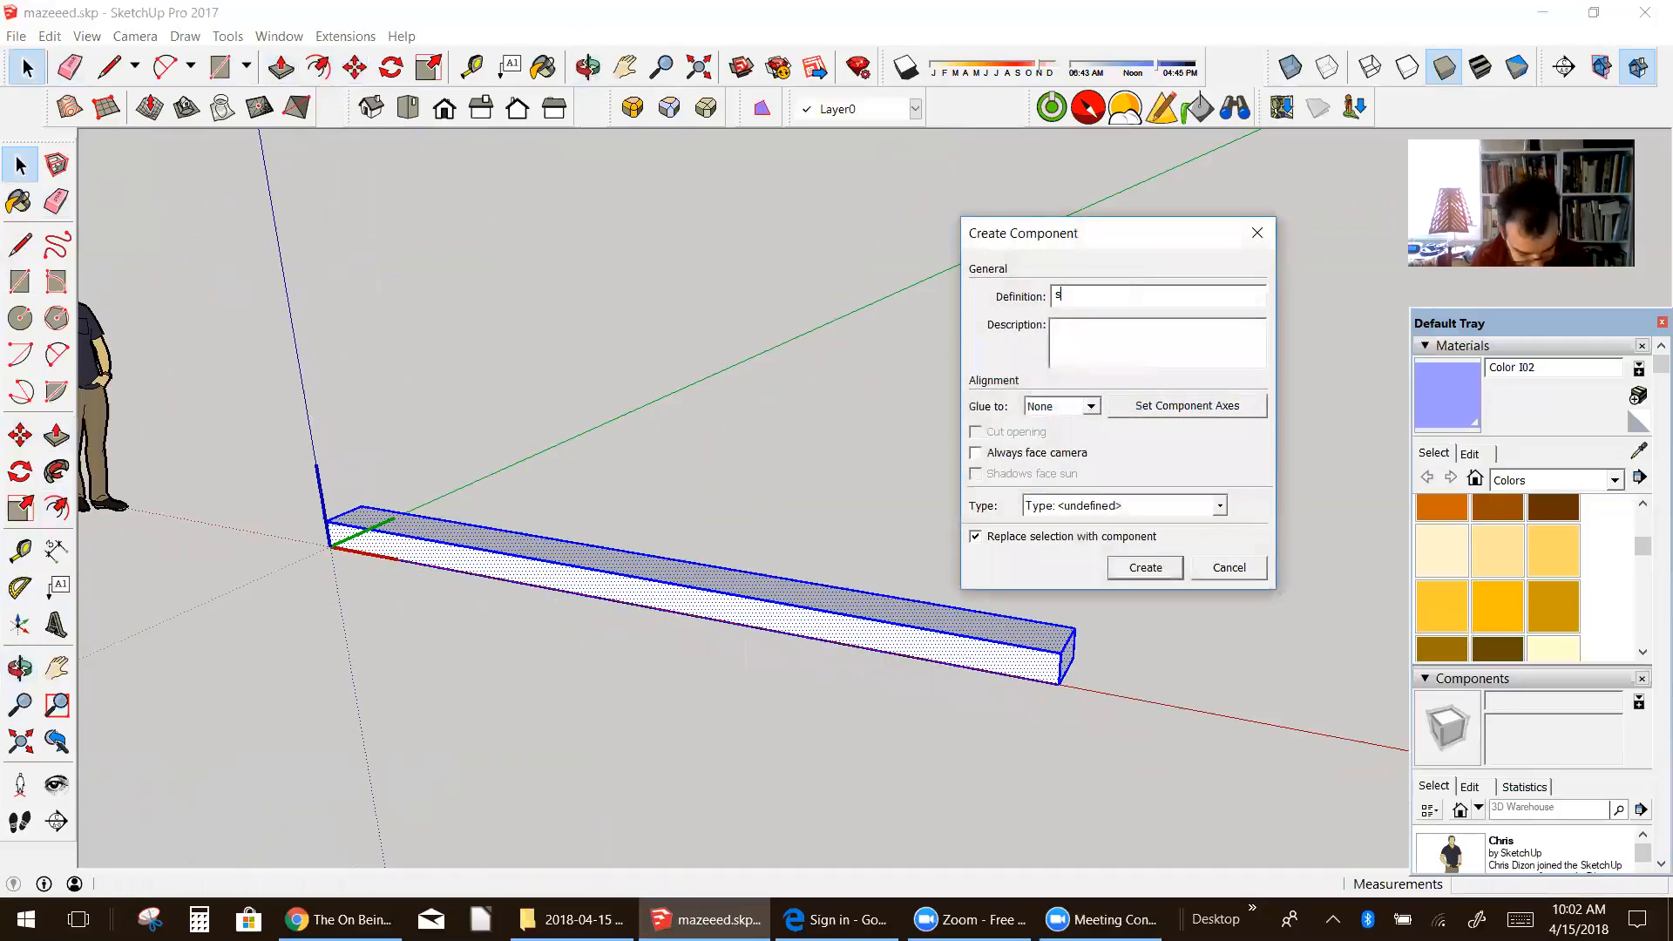
pyautogui.click(1164, 571)
# Step: Copy the step from its lower front corner to its upper back corner and repeat the copy 12x to build a staircase
pyautogui.moveTo(1162, 572); pyautogui.dragTo(1038, 702, button='middle')
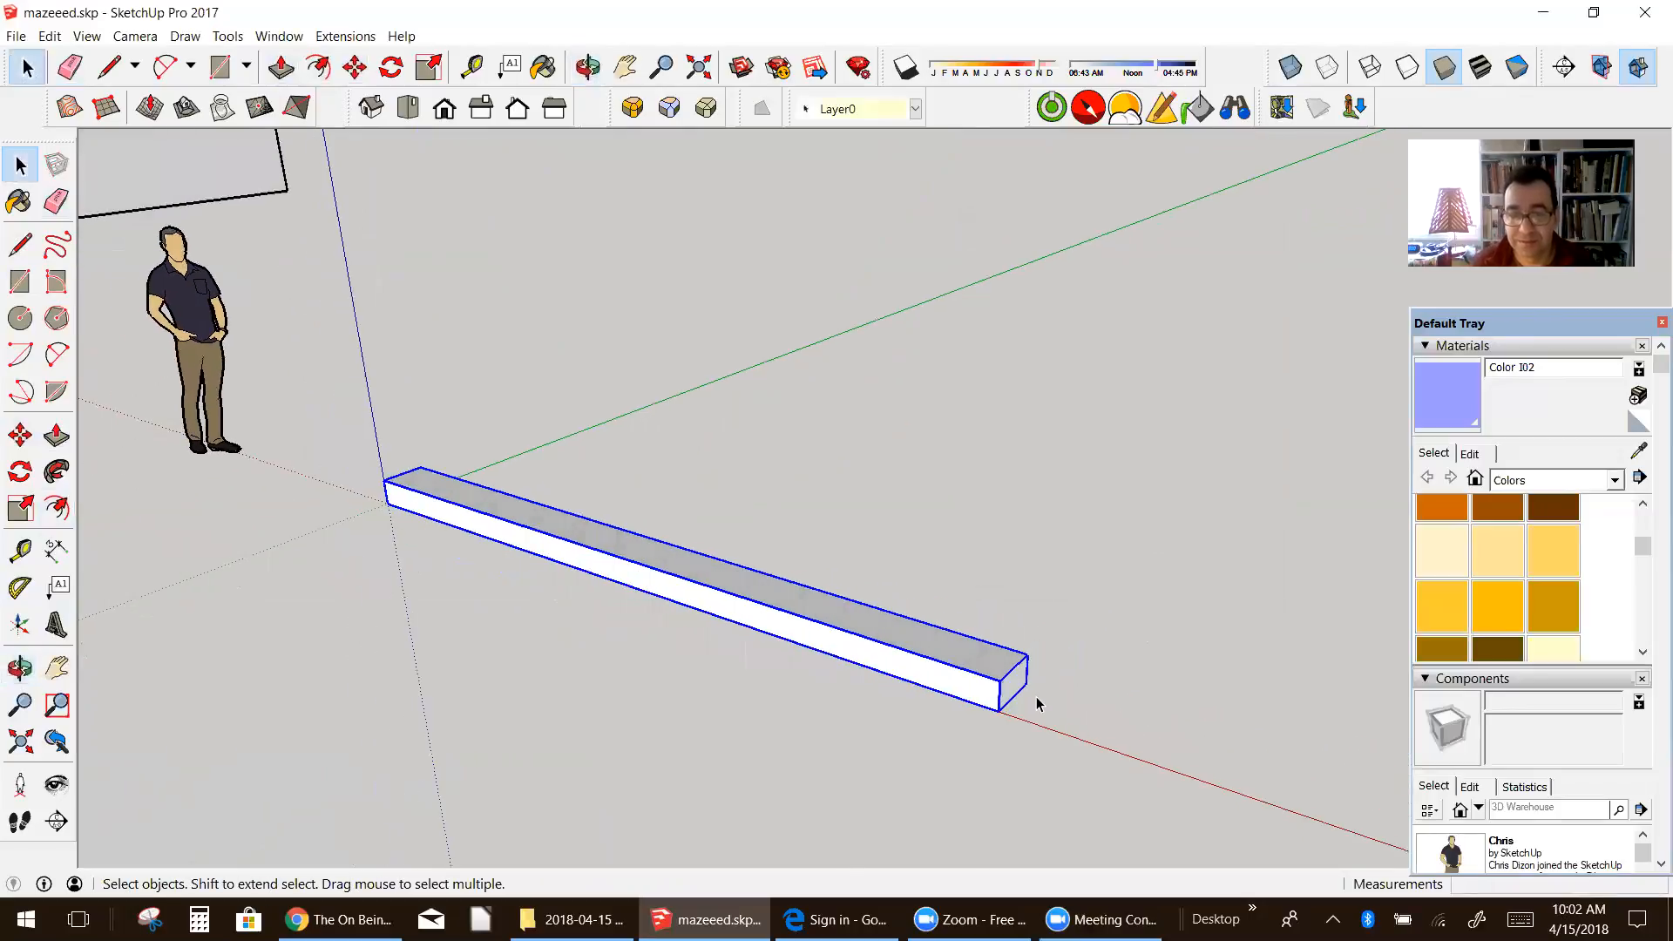
pyautogui.scroll(5, 1037, 703)
pyautogui.scroll(-5, 1039, 699)
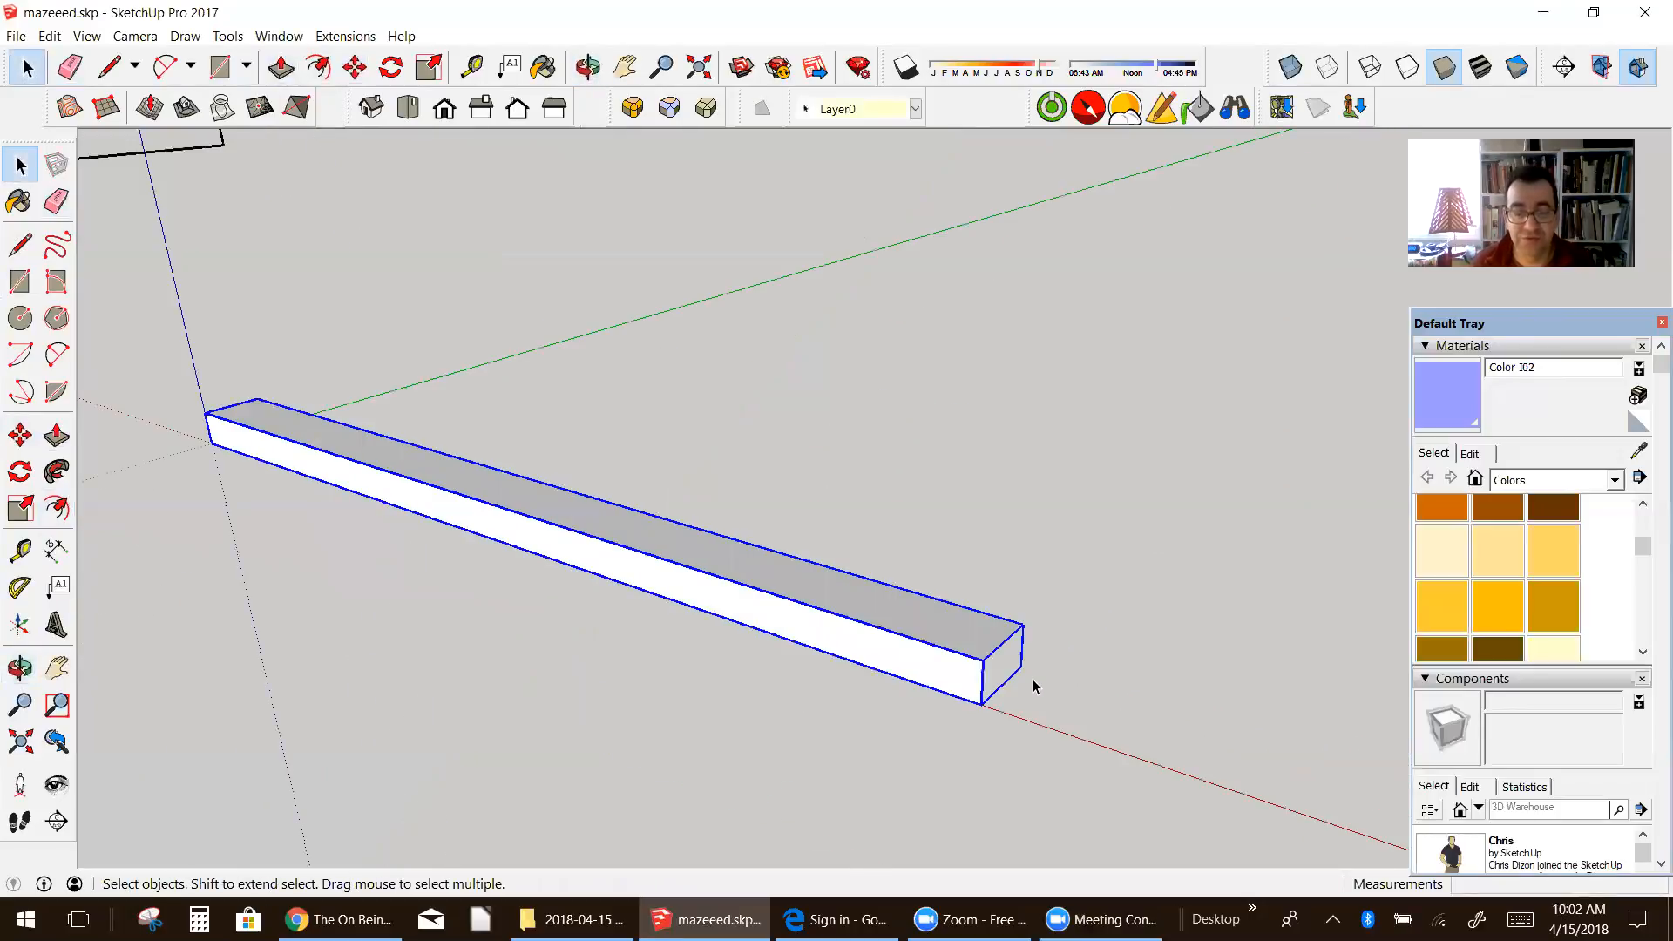
pyautogui.click(19, 443)
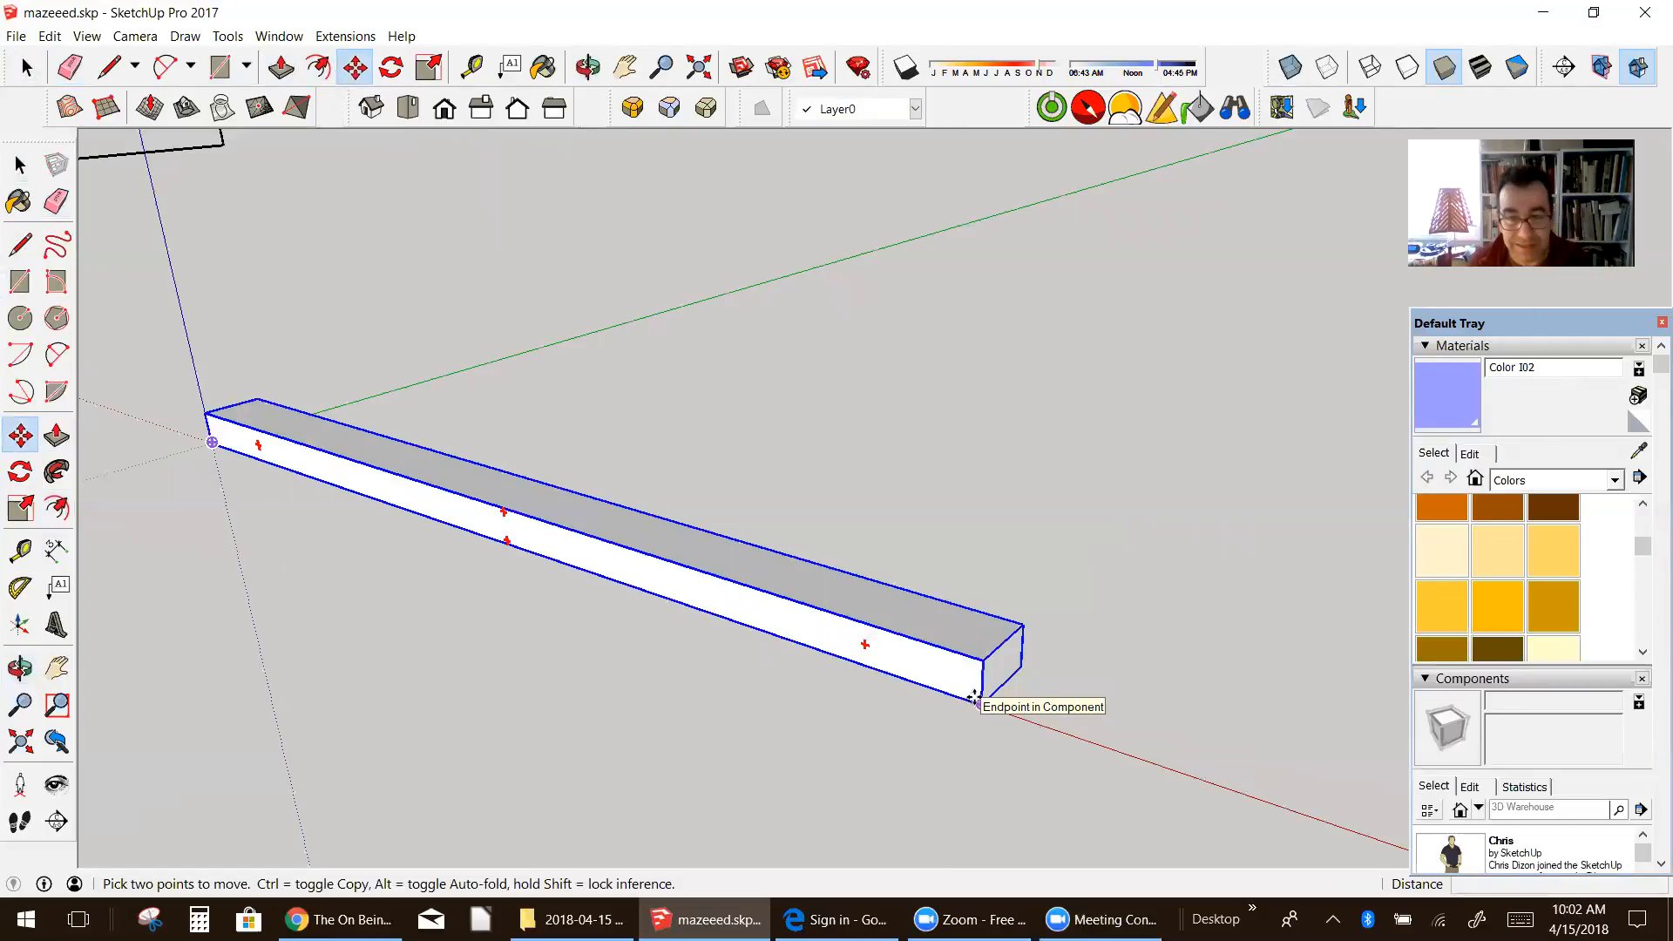
pyautogui.scroll(3, 980, 704)
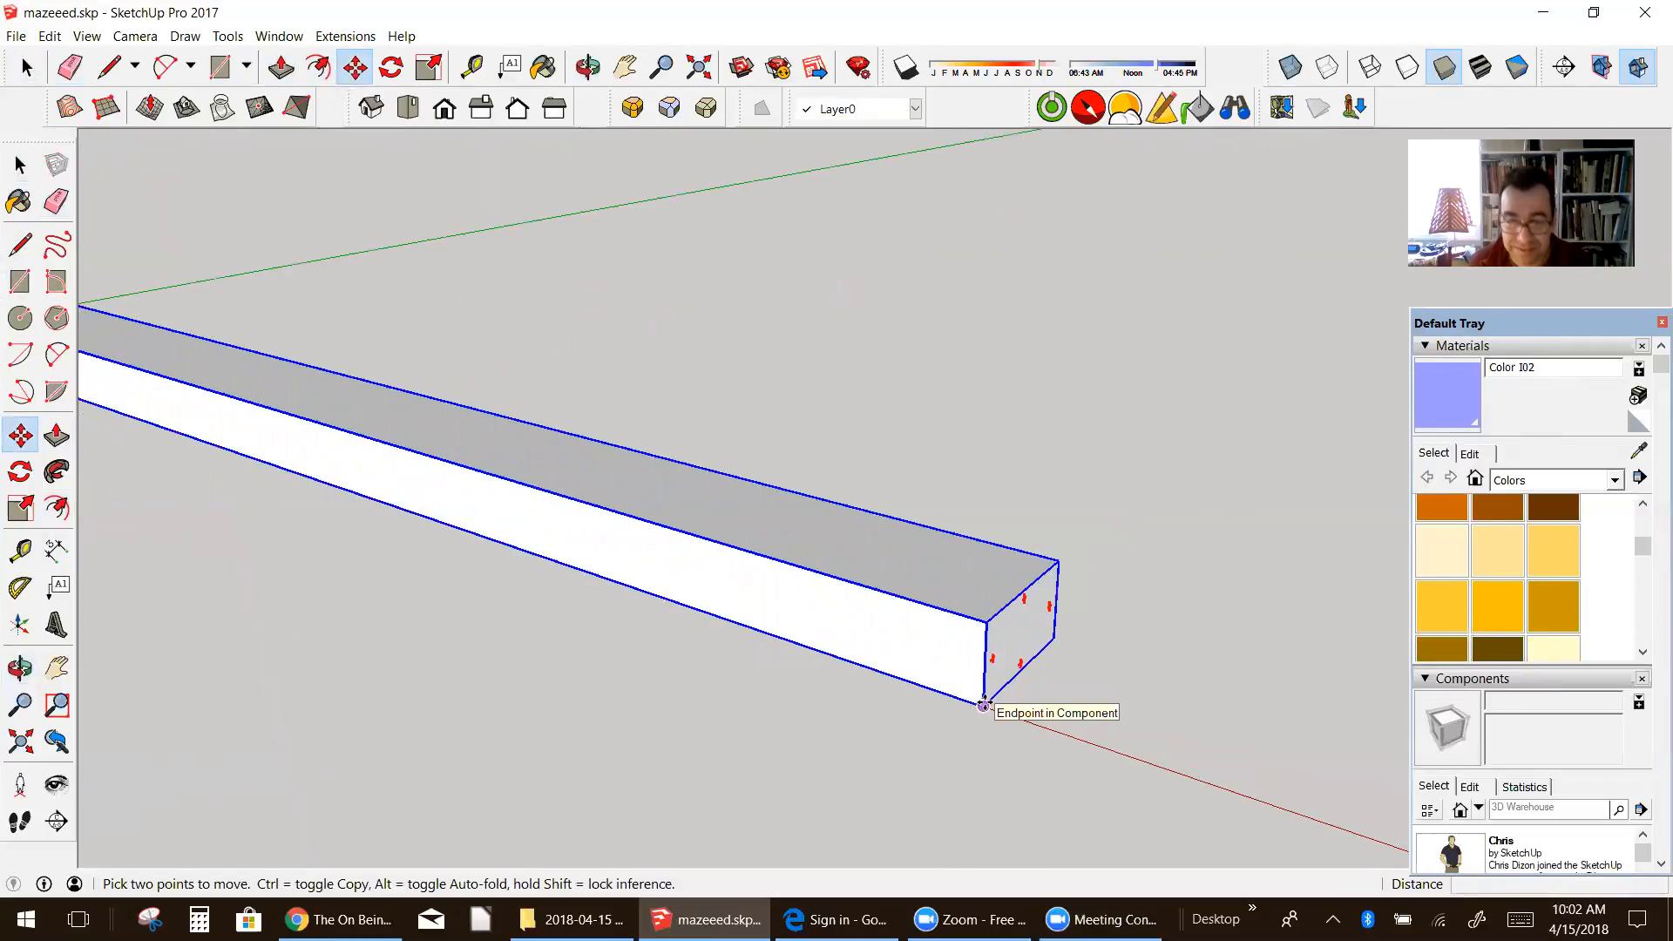
pyautogui.press('ctrl')
pyautogui.click(983, 704)
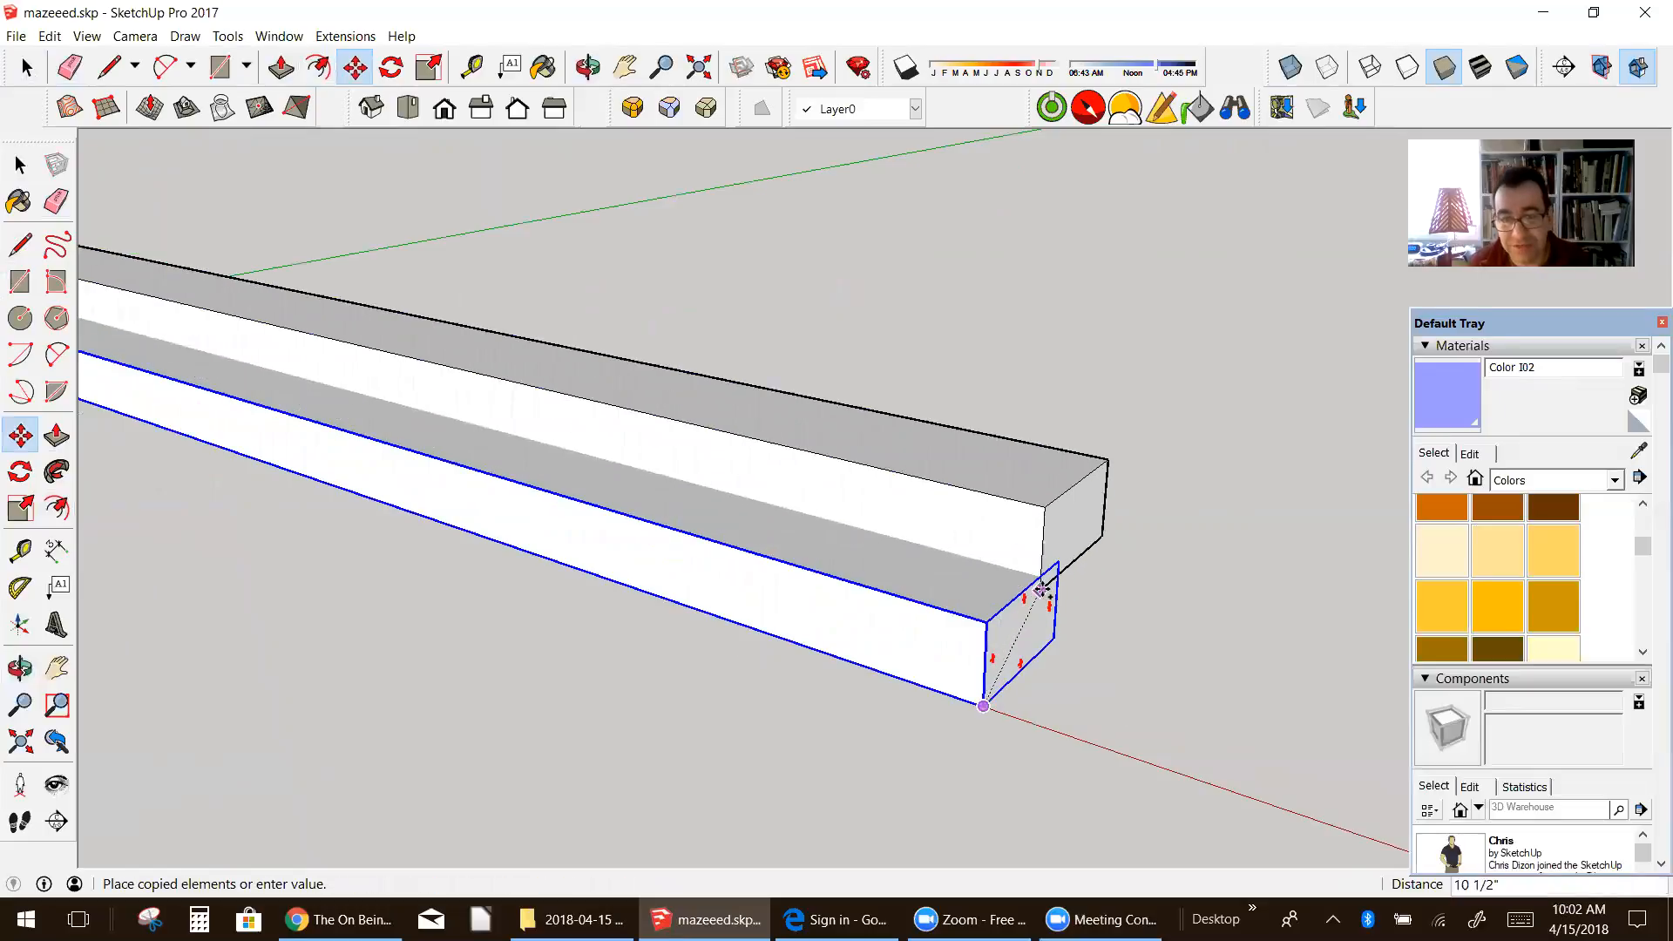
pyautogui.click(1057, 564)
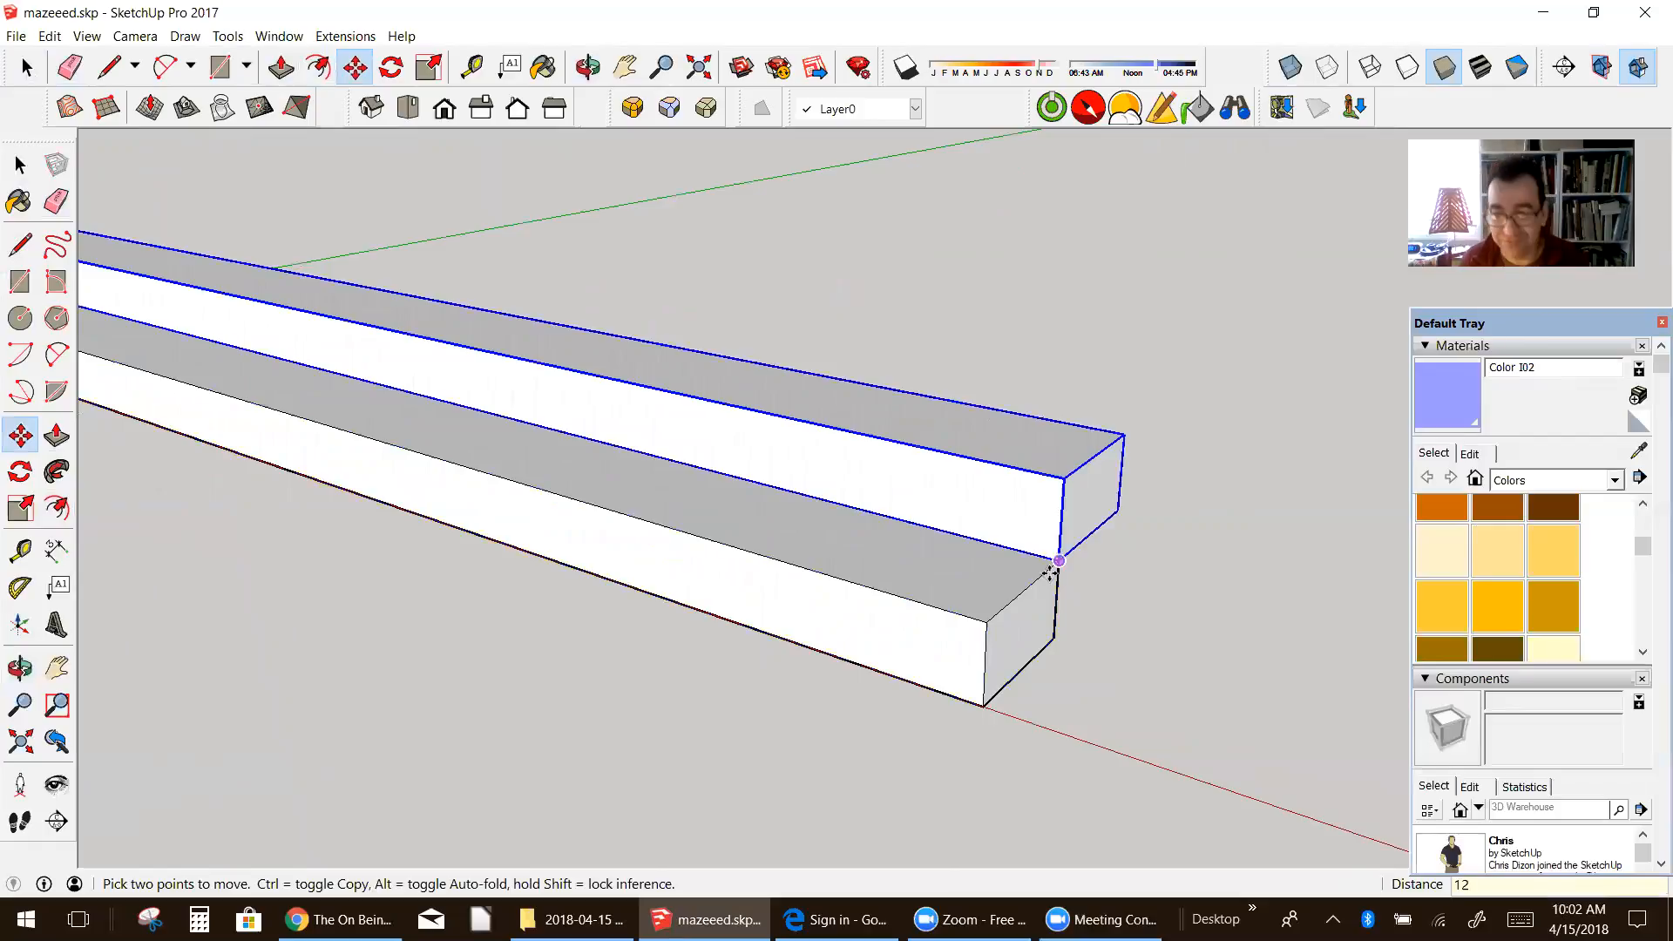
pyautogui.press('Return')
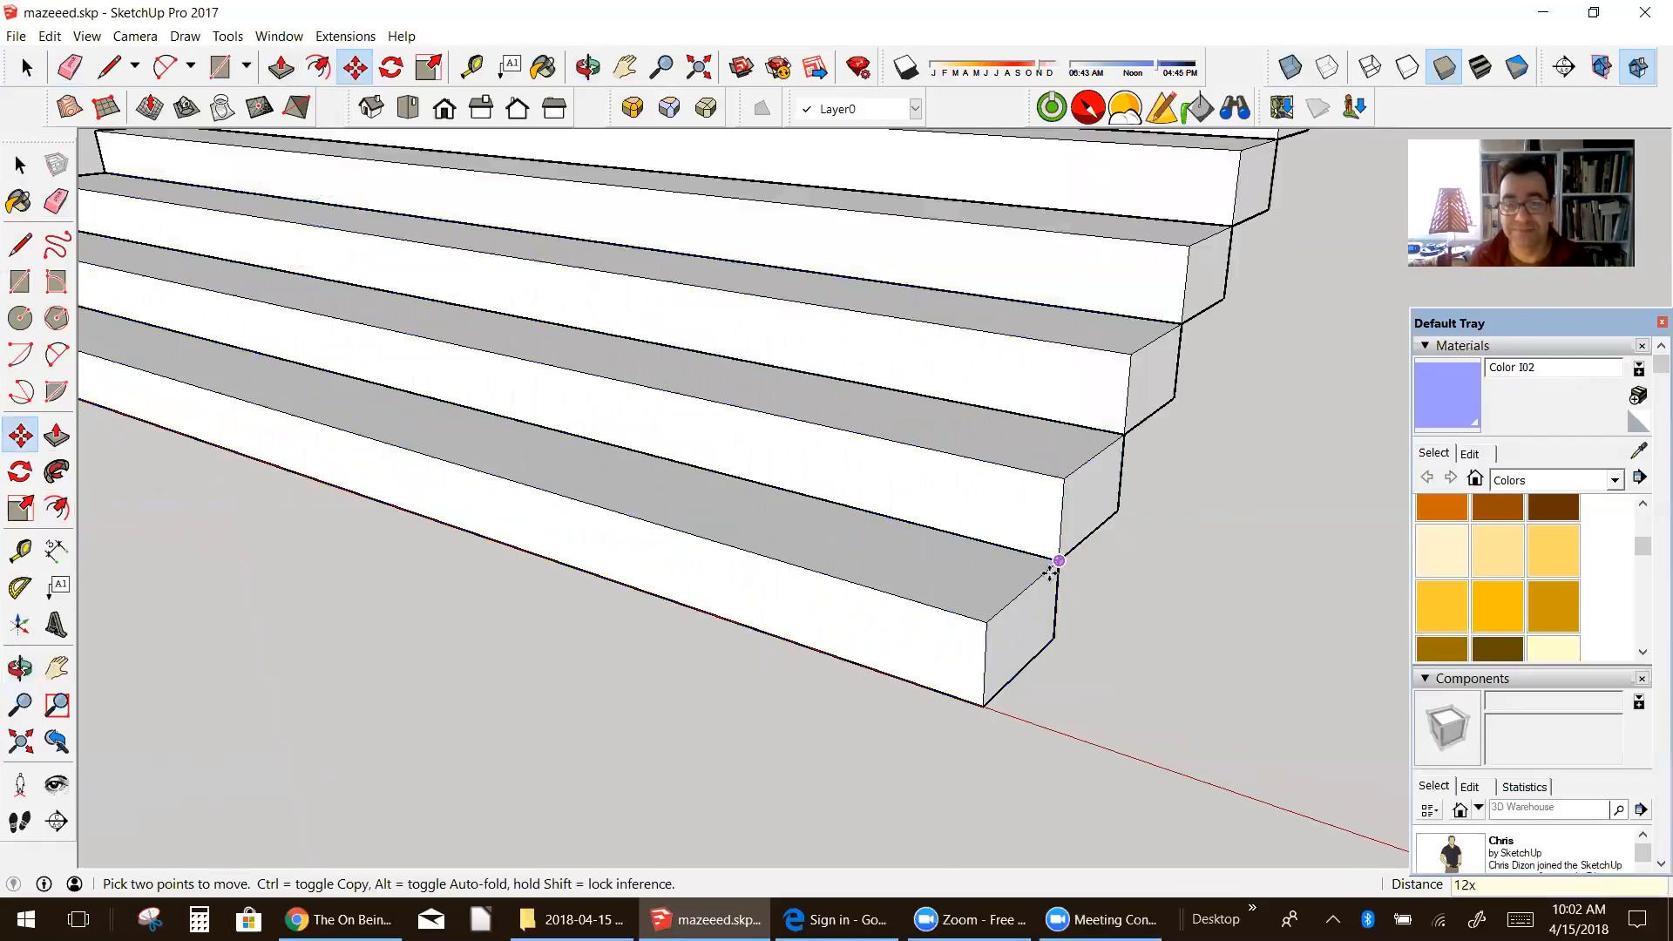
# Step: Select all the steps of the staircase and combine them into one group
pyautogui.scroll(-5, 990, 520)
pyautogui.moveTo(952, 479)
pyautogui.mouseDown(button='middle')
pyautogui.moveTo(964, 400)
pyautogui.moveTo(985, 451)
pyautogui.moveTo(878, 545)
pyautogui.moveTo(784, 334)
pyautogui.moveTo(852, 415)
pyautogui.moveTo(980, 495)
pyautogui.mouseUp(button='middle')
pyautogui.scroll(-2, 881, 537)
pyautogui.scroll(2, 880, 471)
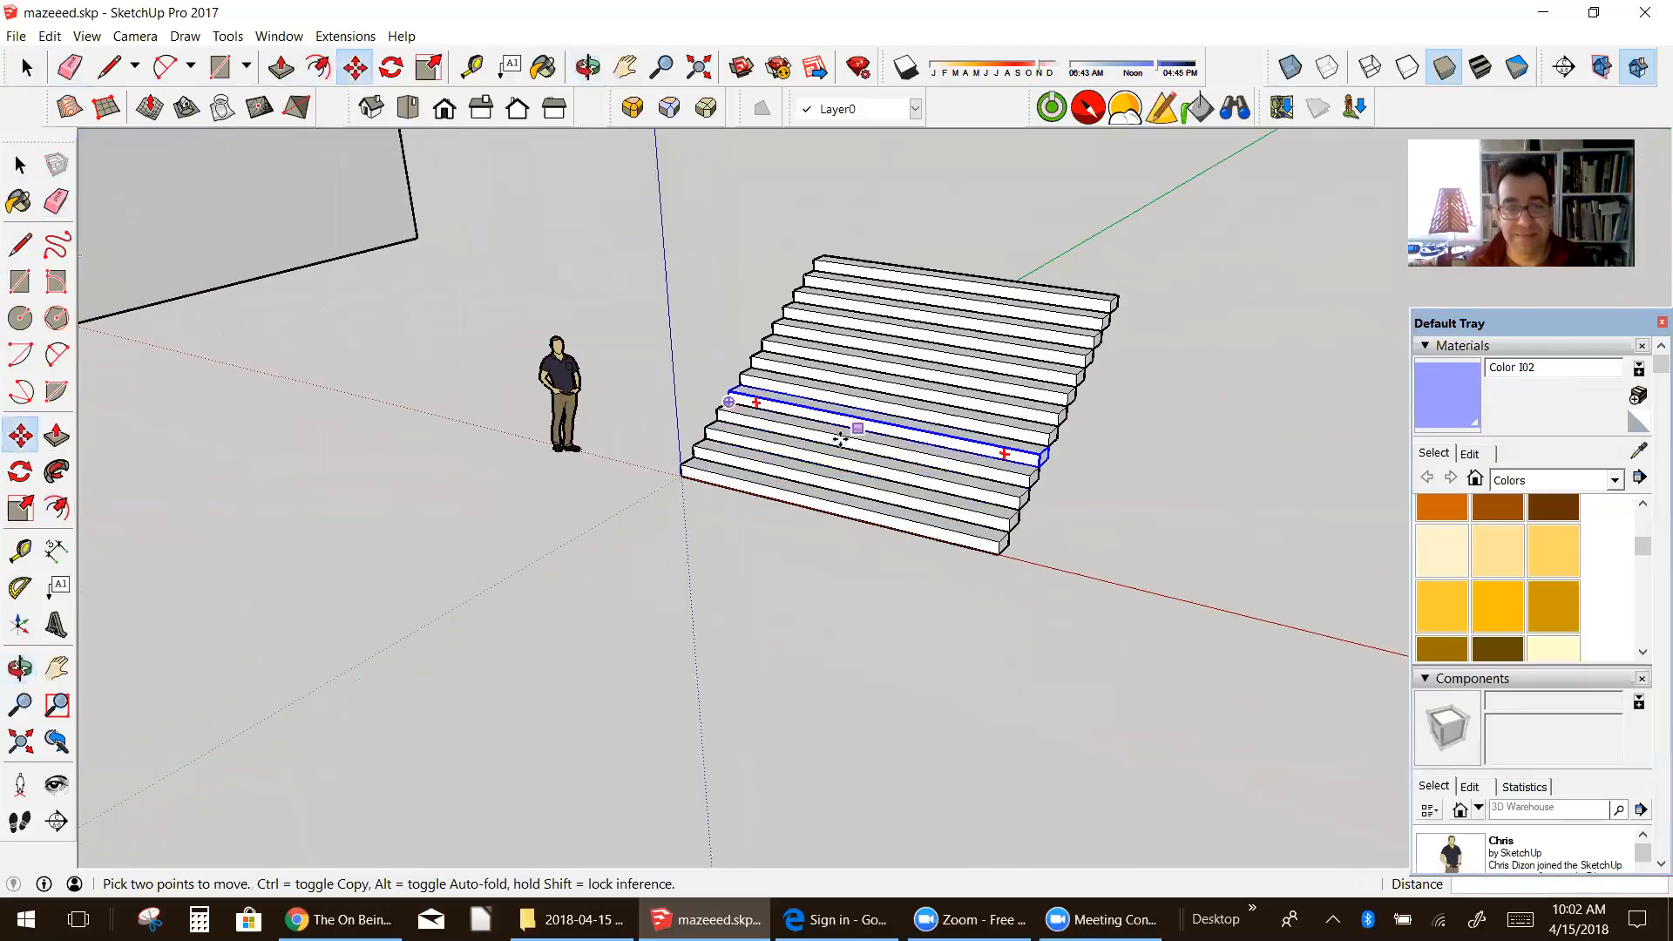
pyautogui.click(21, 165)
pyautogui.moveTo(982, 462); pyautogui.dragTo(1201, 667)
pyautogui.rightClick(968, 401)
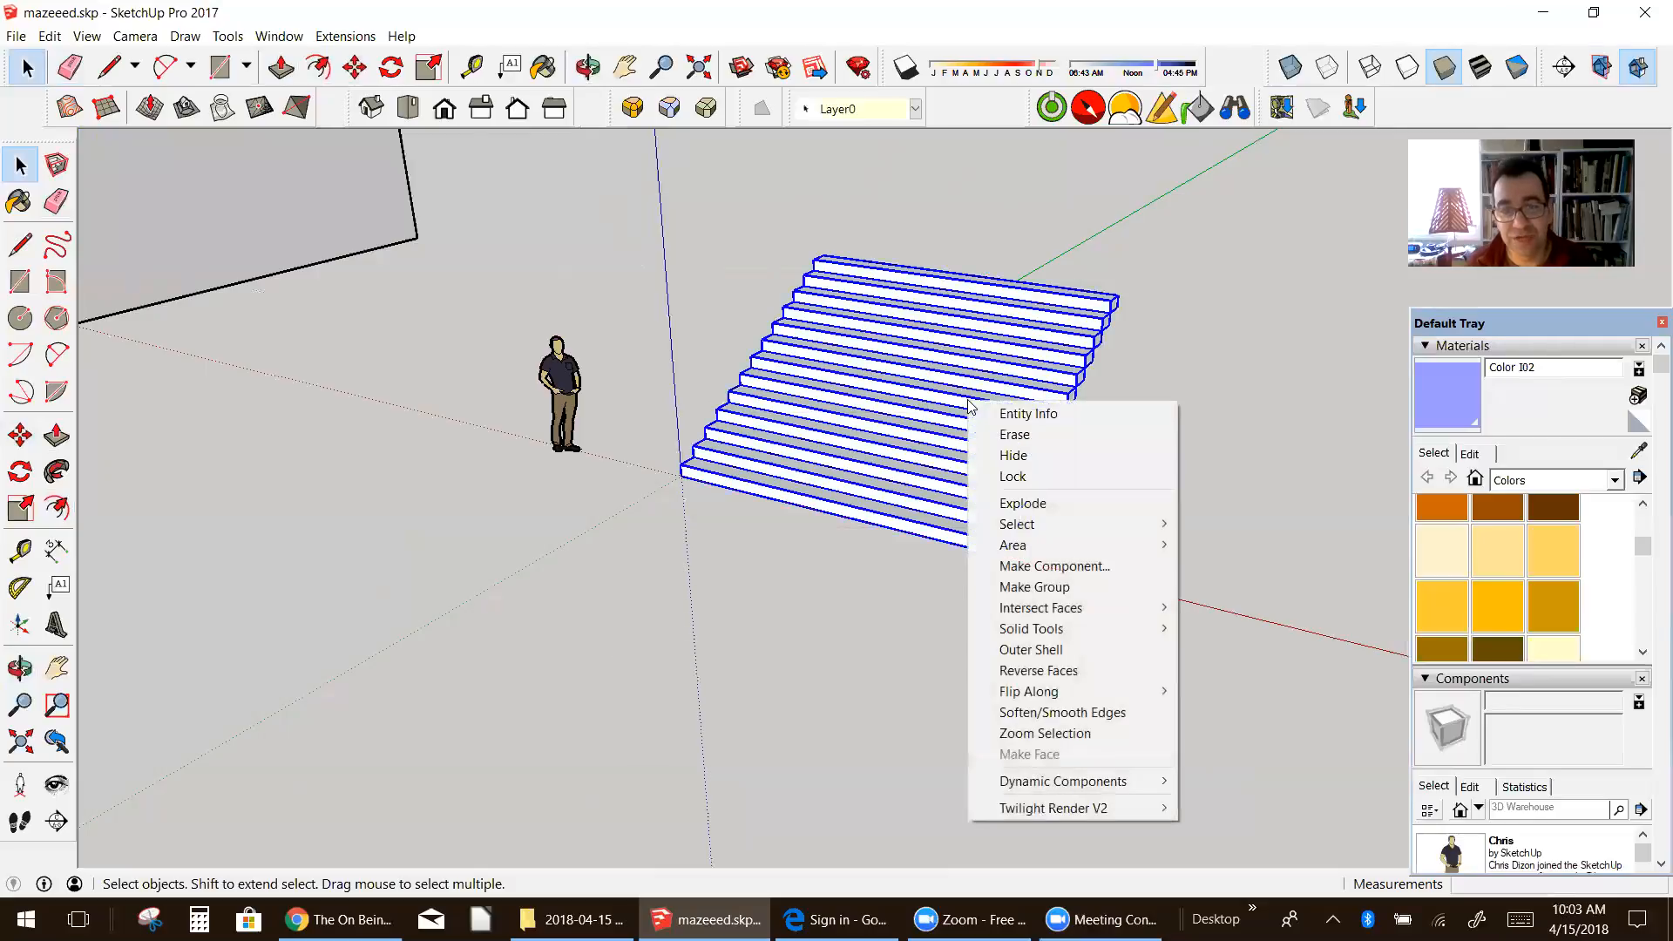
pyautogui.click(1053, 588)
# Step: Move the staircase group by its bottom step's corner to the inner bottom corner of the white tunnel's open end
pyautogui.moveTo(920, 503); pyautogui.dragTo(527, 479, button='middle')
pyautogui.click(21, 433)
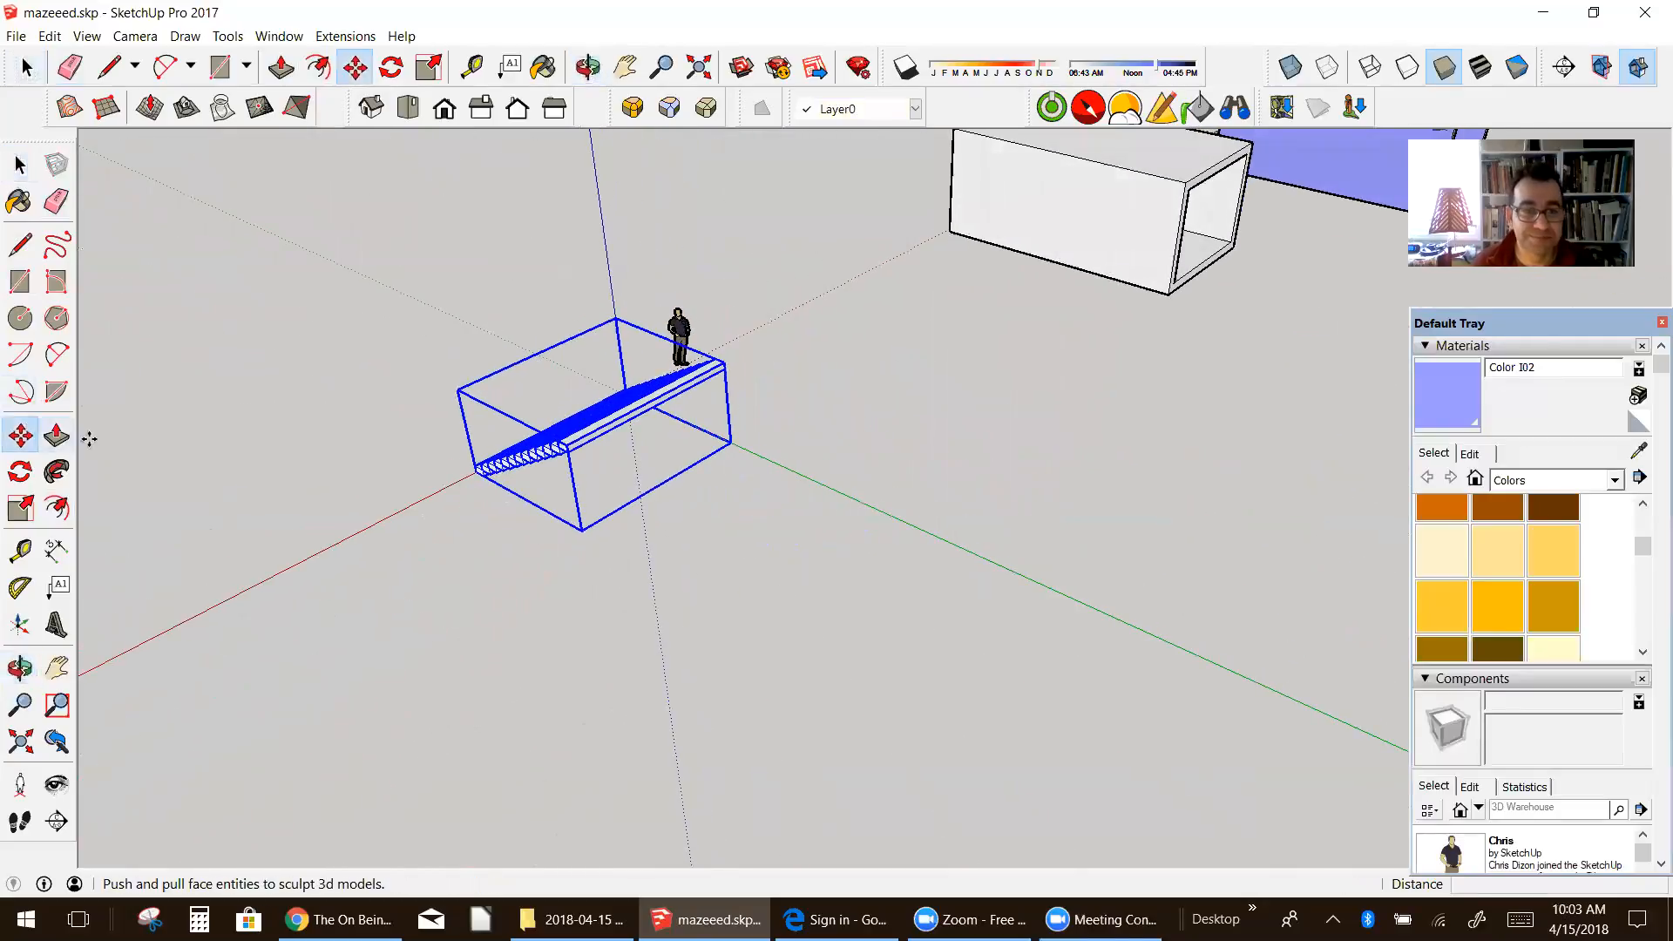
pyautogui.click(480, 464)
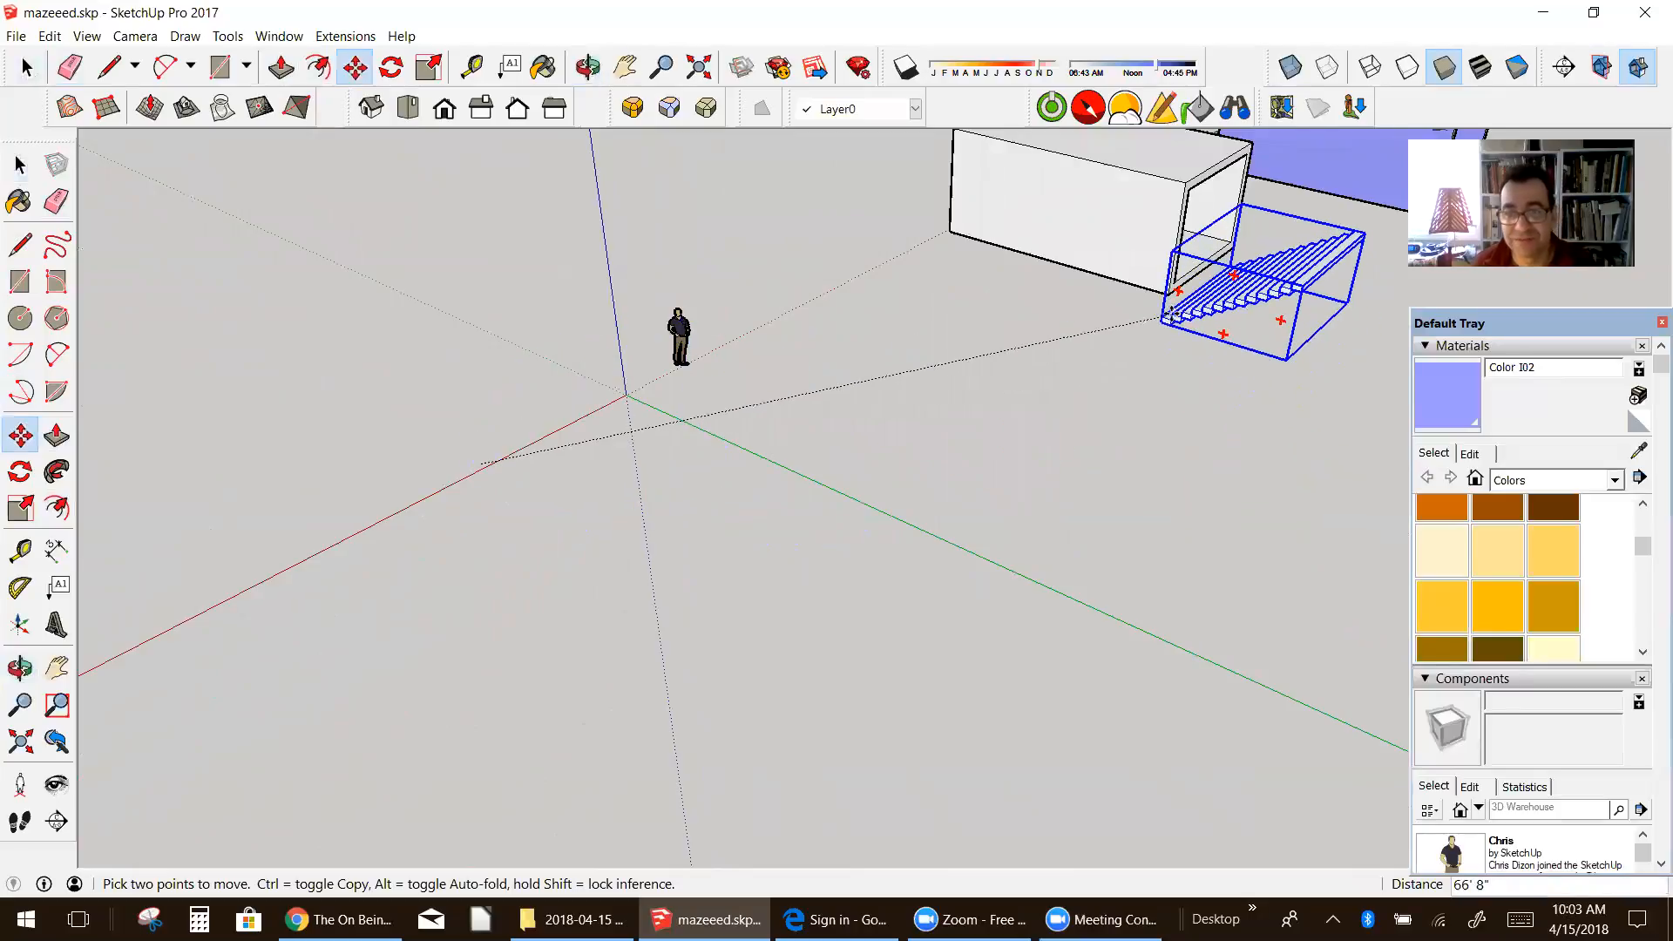
pyautogui.scroll(5, 1159, 316)
pyautogui.scroll(3, 1159, 316)
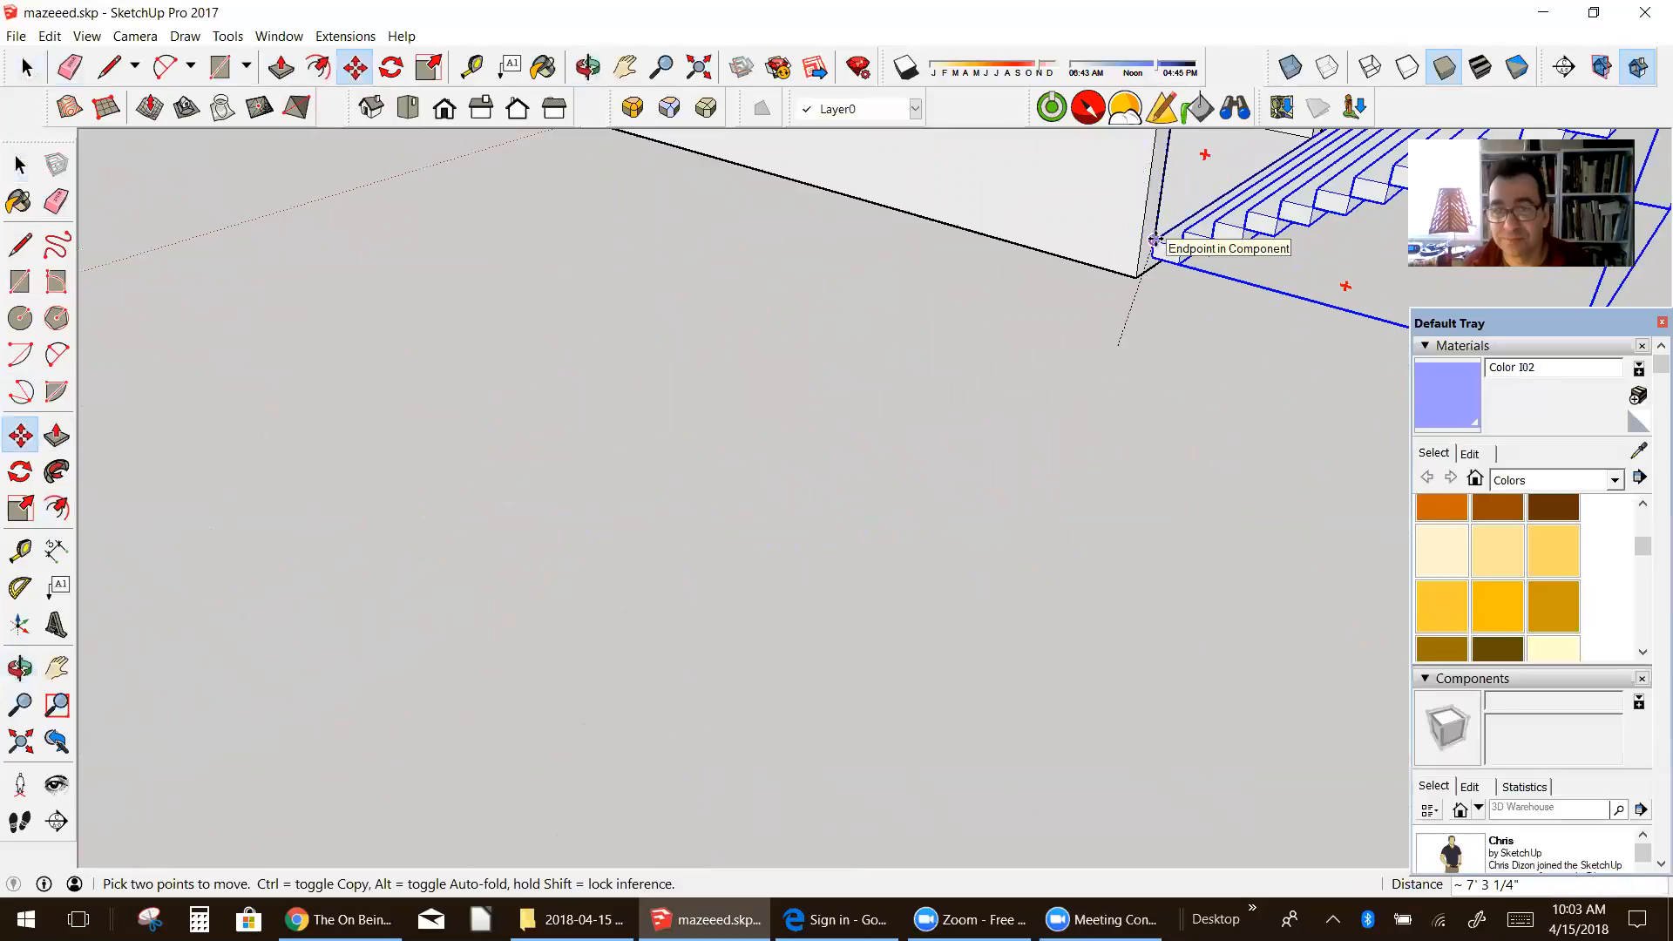
pyautogui.scroll(5, 1156, 240)
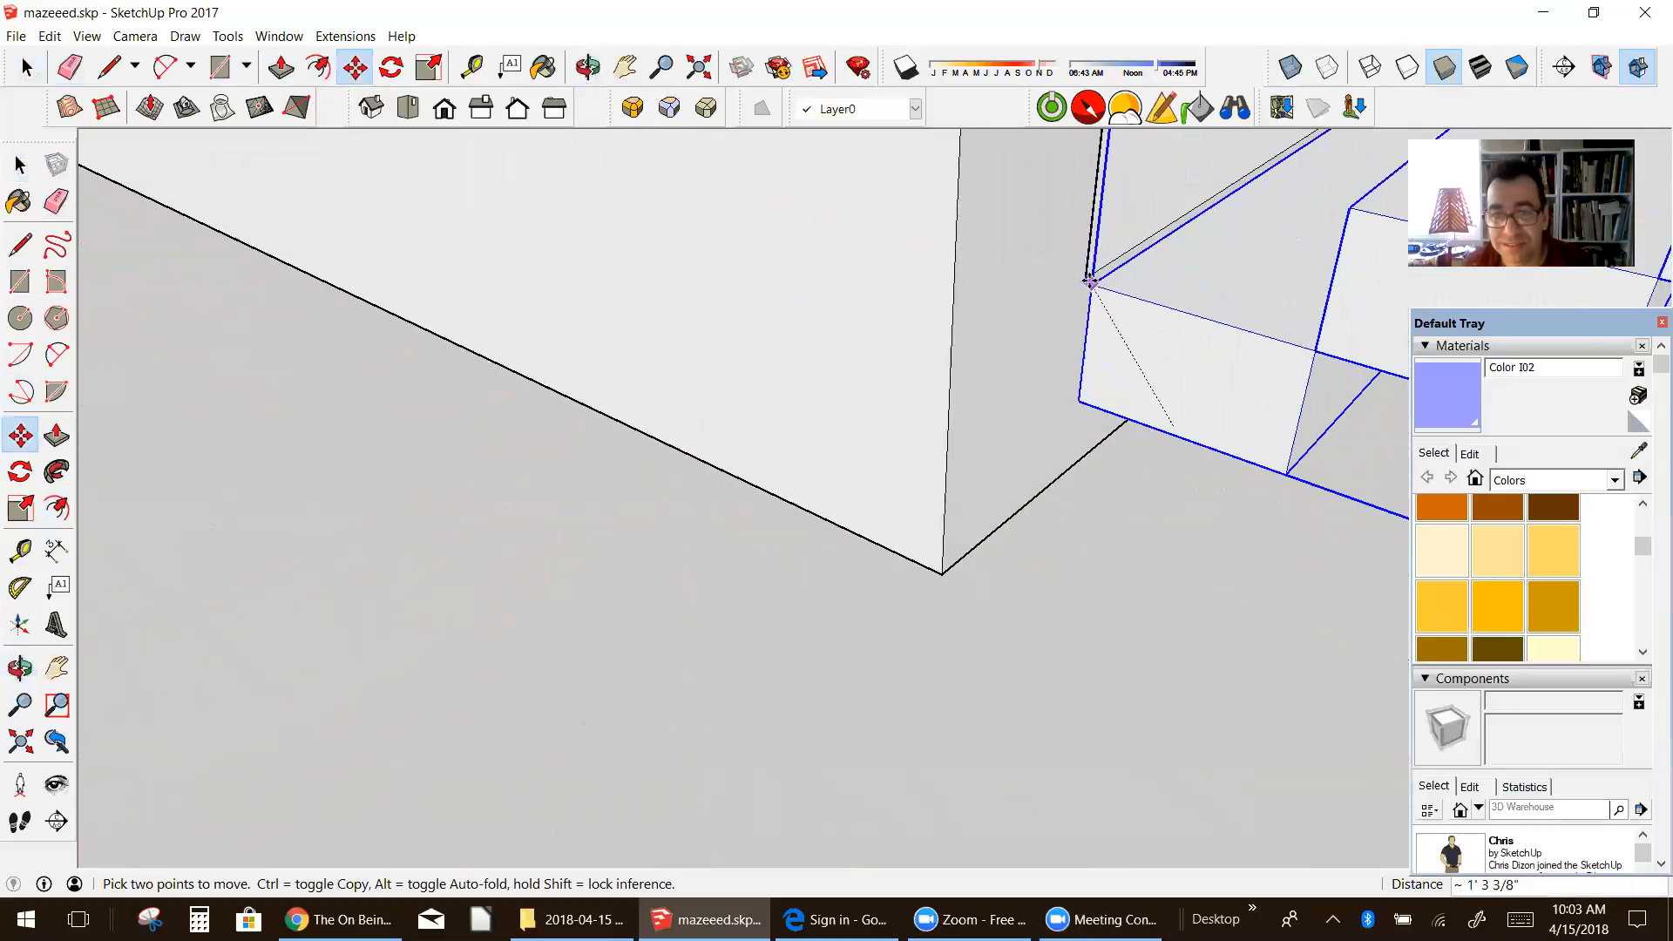
pyautogui.click(1086, 279)
# Step: Open the staircase group for editing and select its top step
pyautogui.scroll(-7, 912, 437)
pyautogui.moveTo(862, 439); pyautogui.dragTo(990, 279, button='middle')
pyautogui.scroll(-6, 853, 299)
pyautogui.press('m')
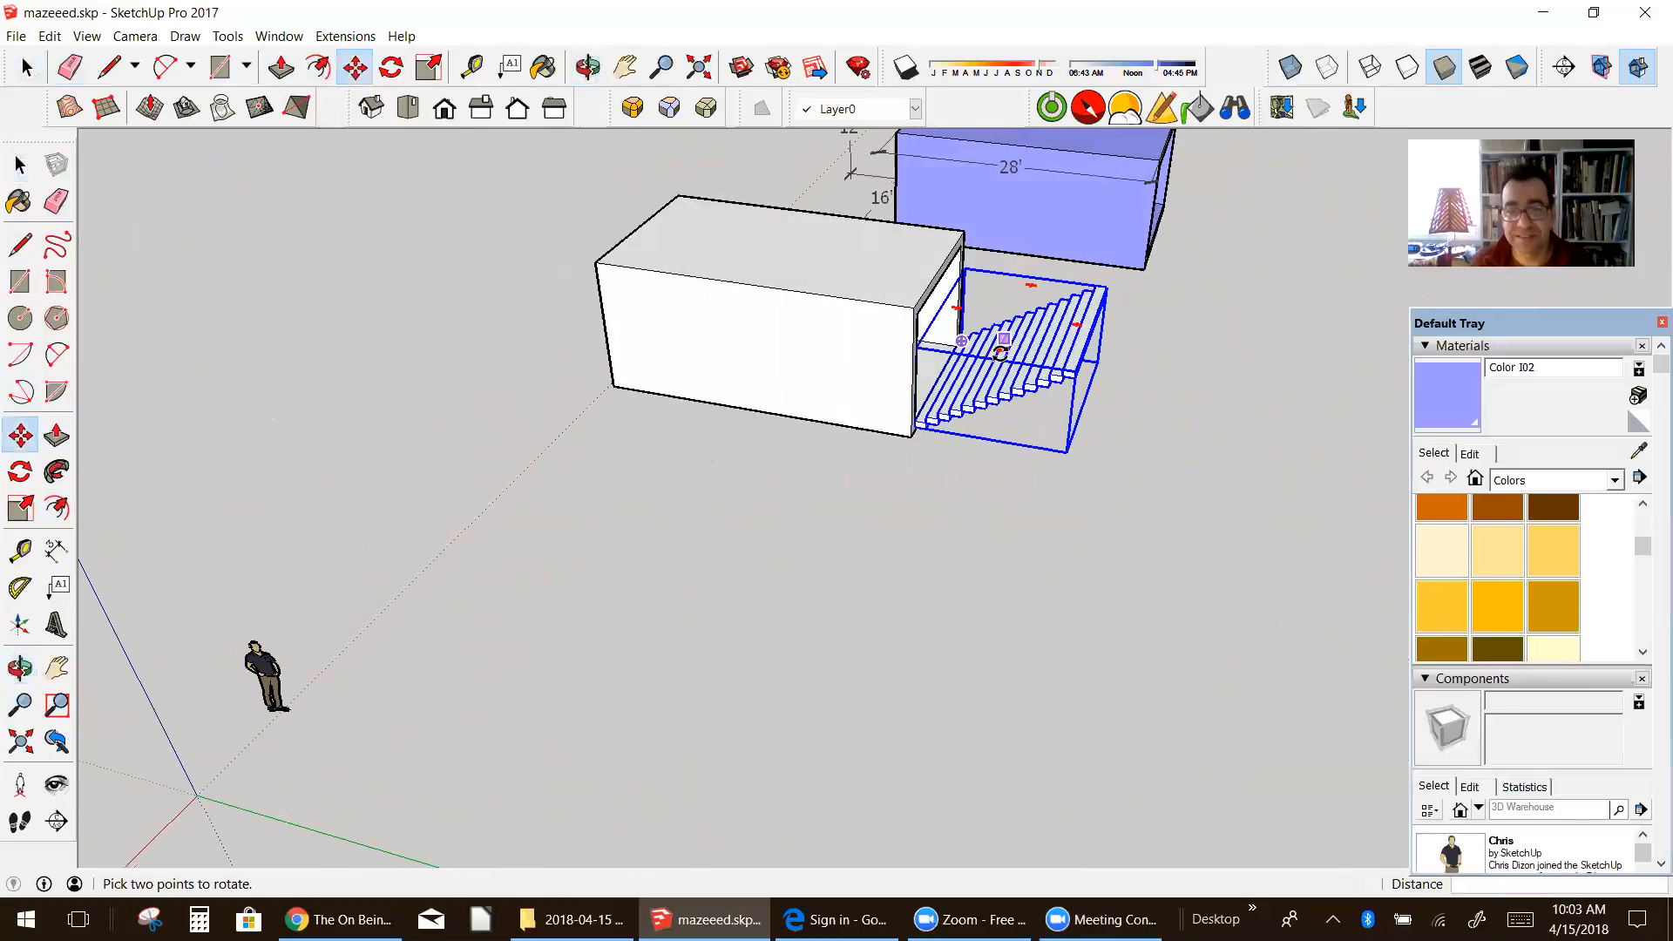
pyautogui.scroll(3, 1018, 353)
pyautogui.moveTo(1059, 394); pyautogui.dragTo(932, 400, button='middle')
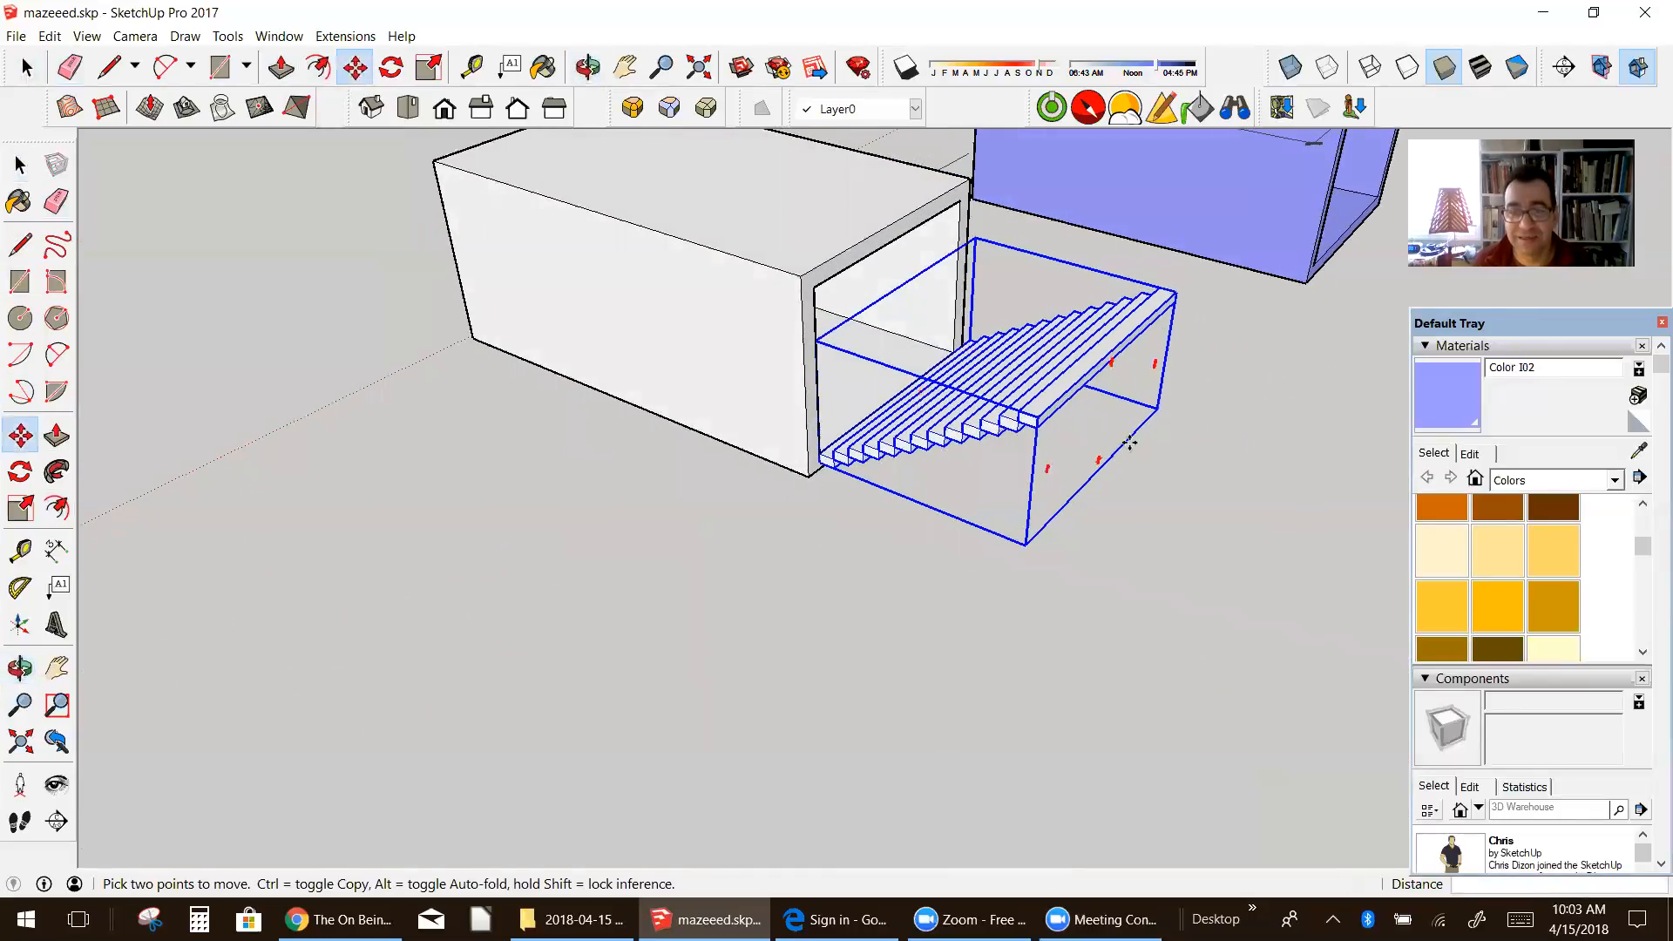
pyautogui.click(20, 165)
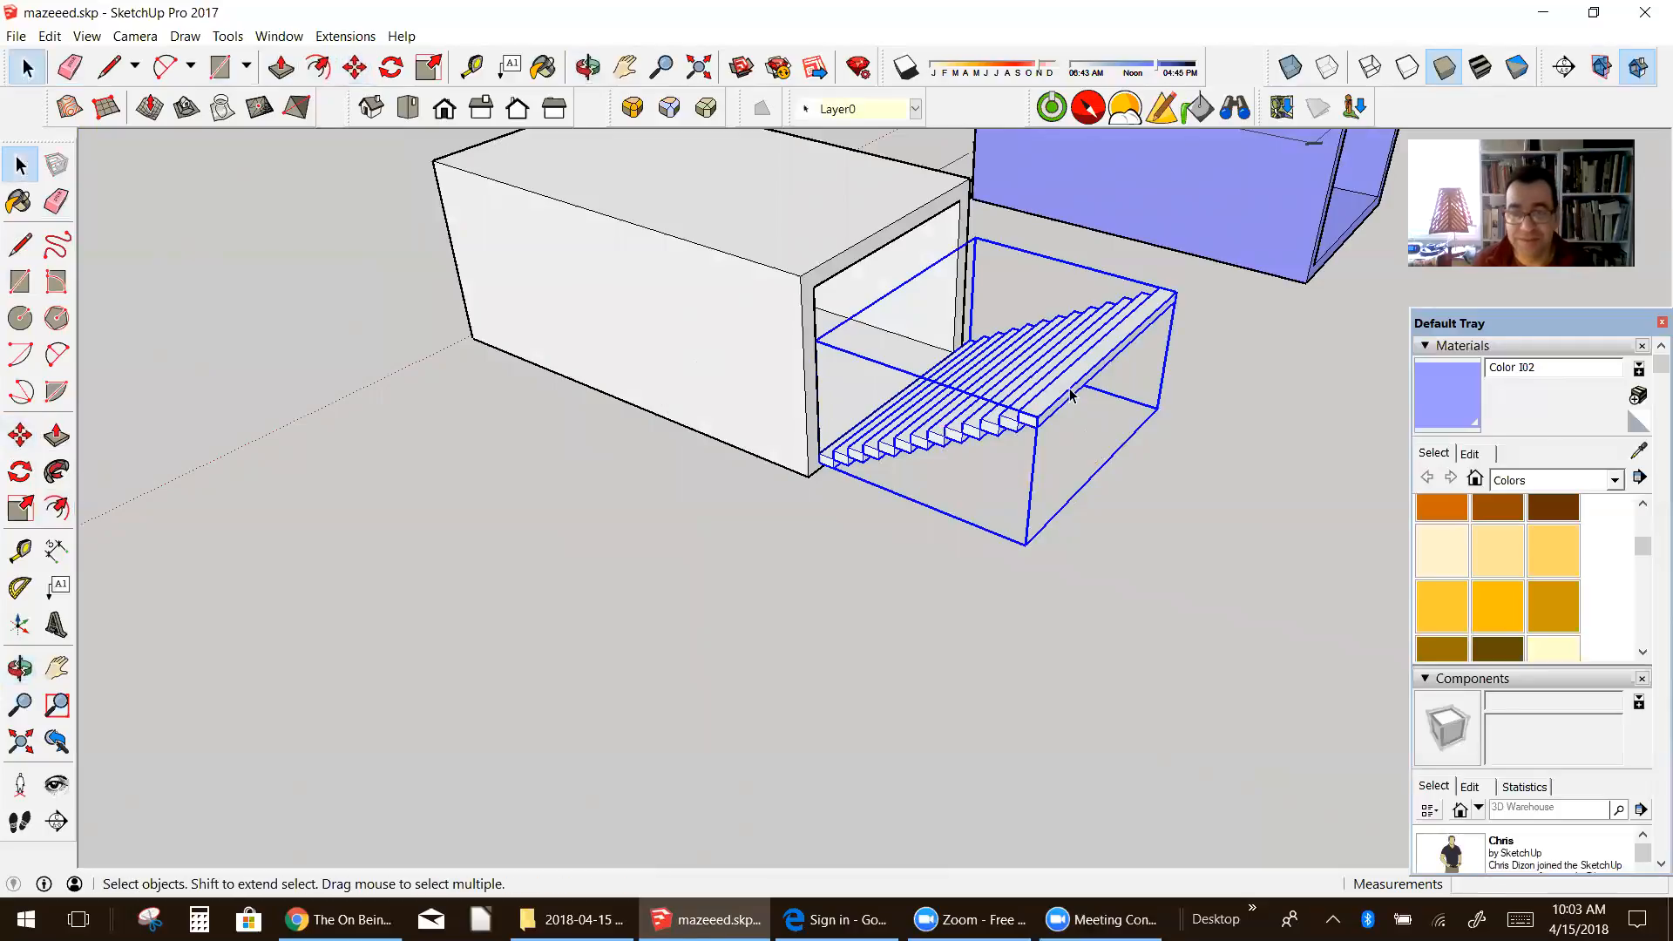
pyautogui.doubleClick(1070, 396)
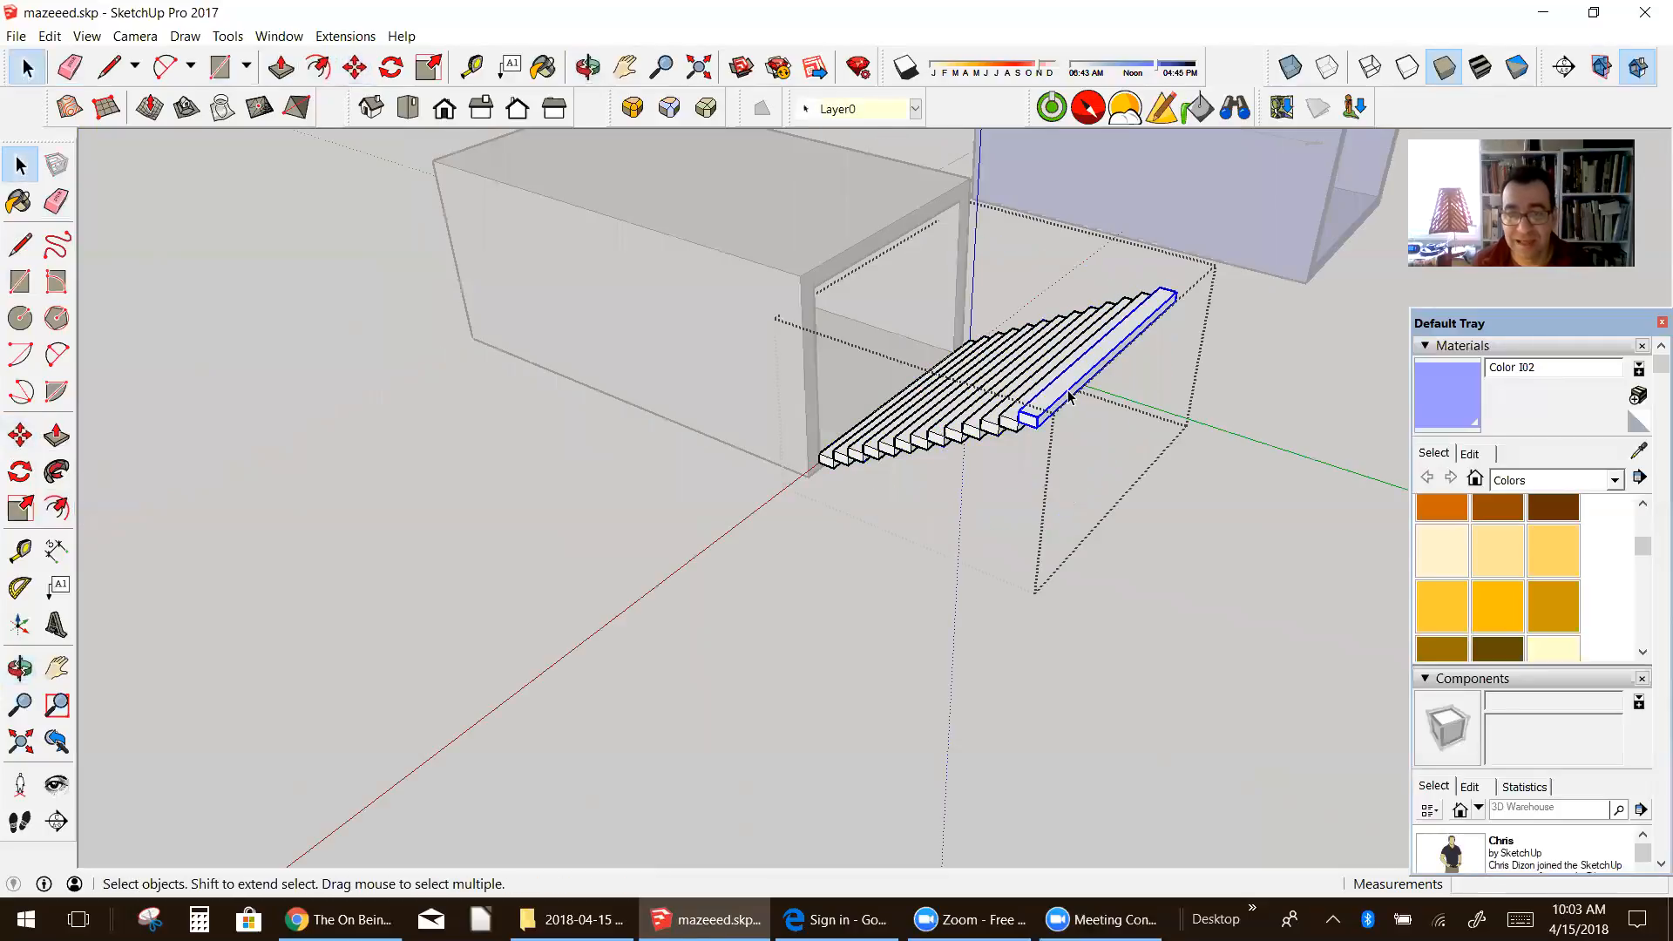
# Step: Copy the top step 1' outward by its upper corners so the copy sits directly against it at the same height
pyautogui.scroll(3, 1070, 396)
pyautogui.click(20, 434)
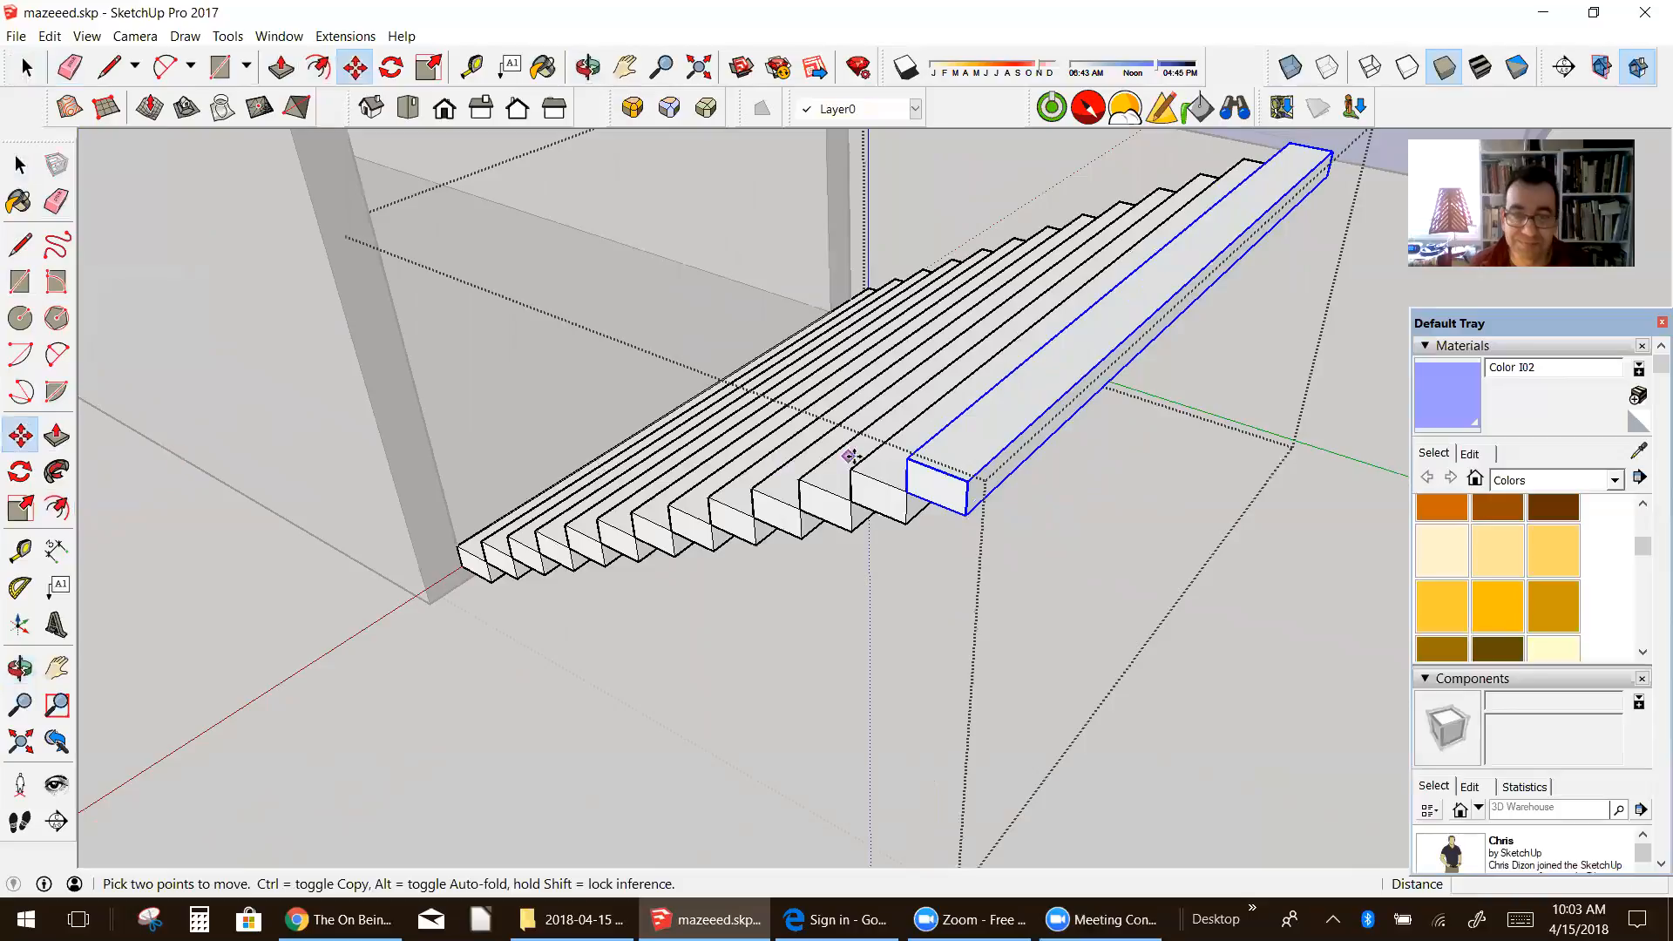
pyautogui.press('ctrl')
pyautogui.click(907, 459)
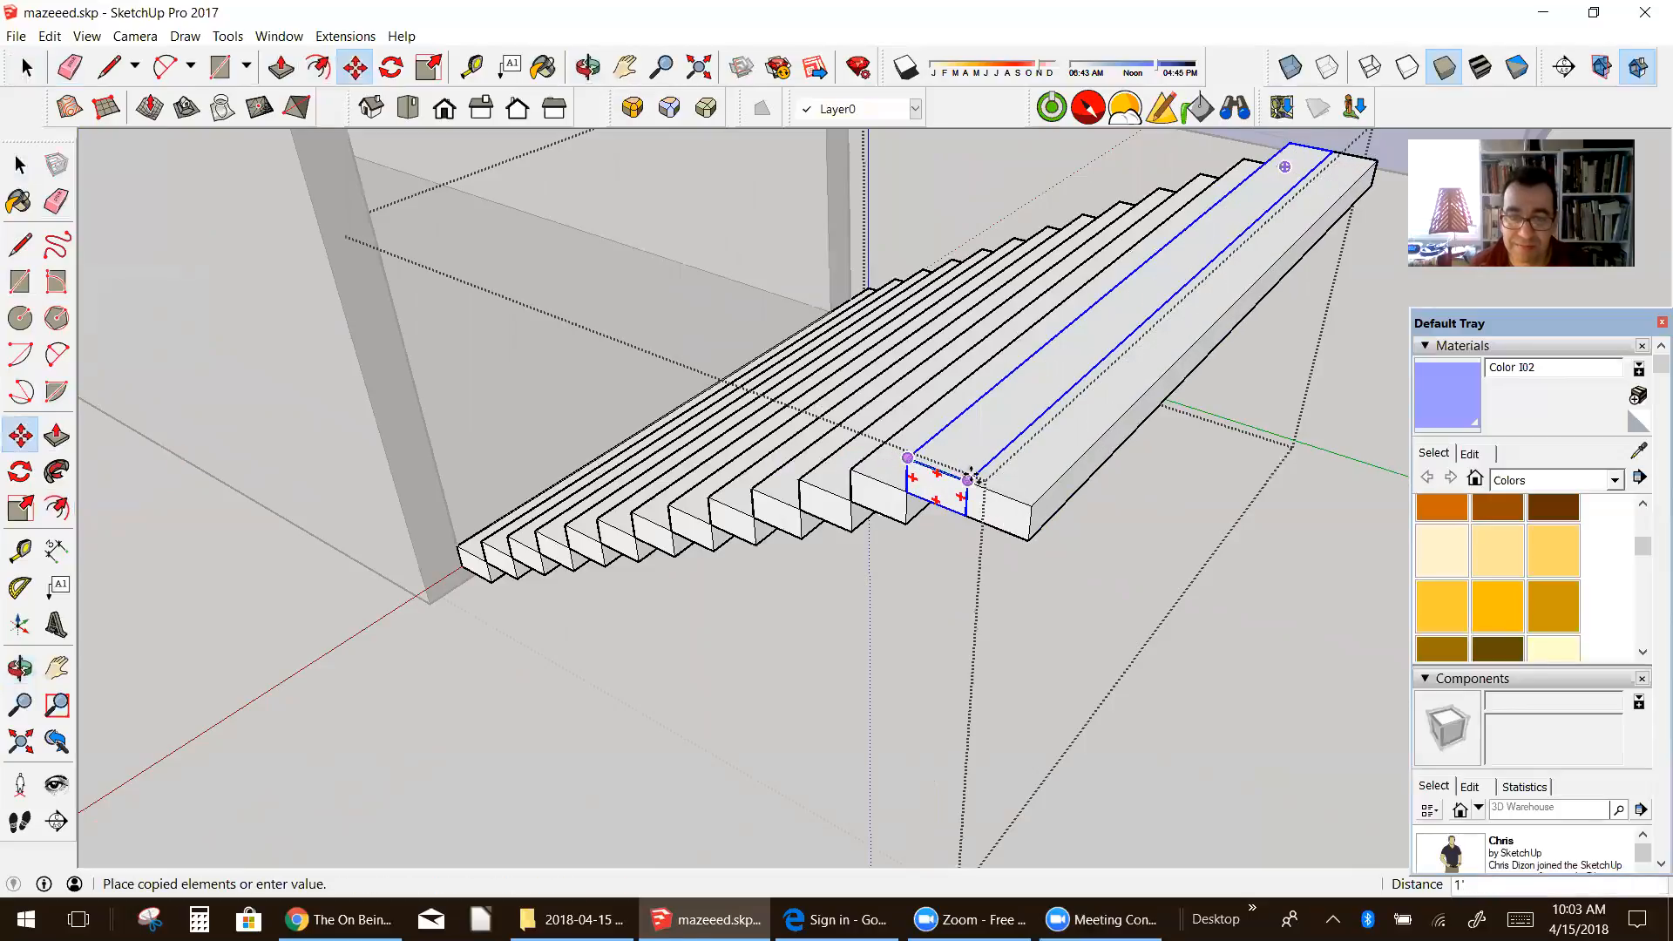
pyautogui.click(967, 481)
pyautogui.scroll(-2, 1078, 319)
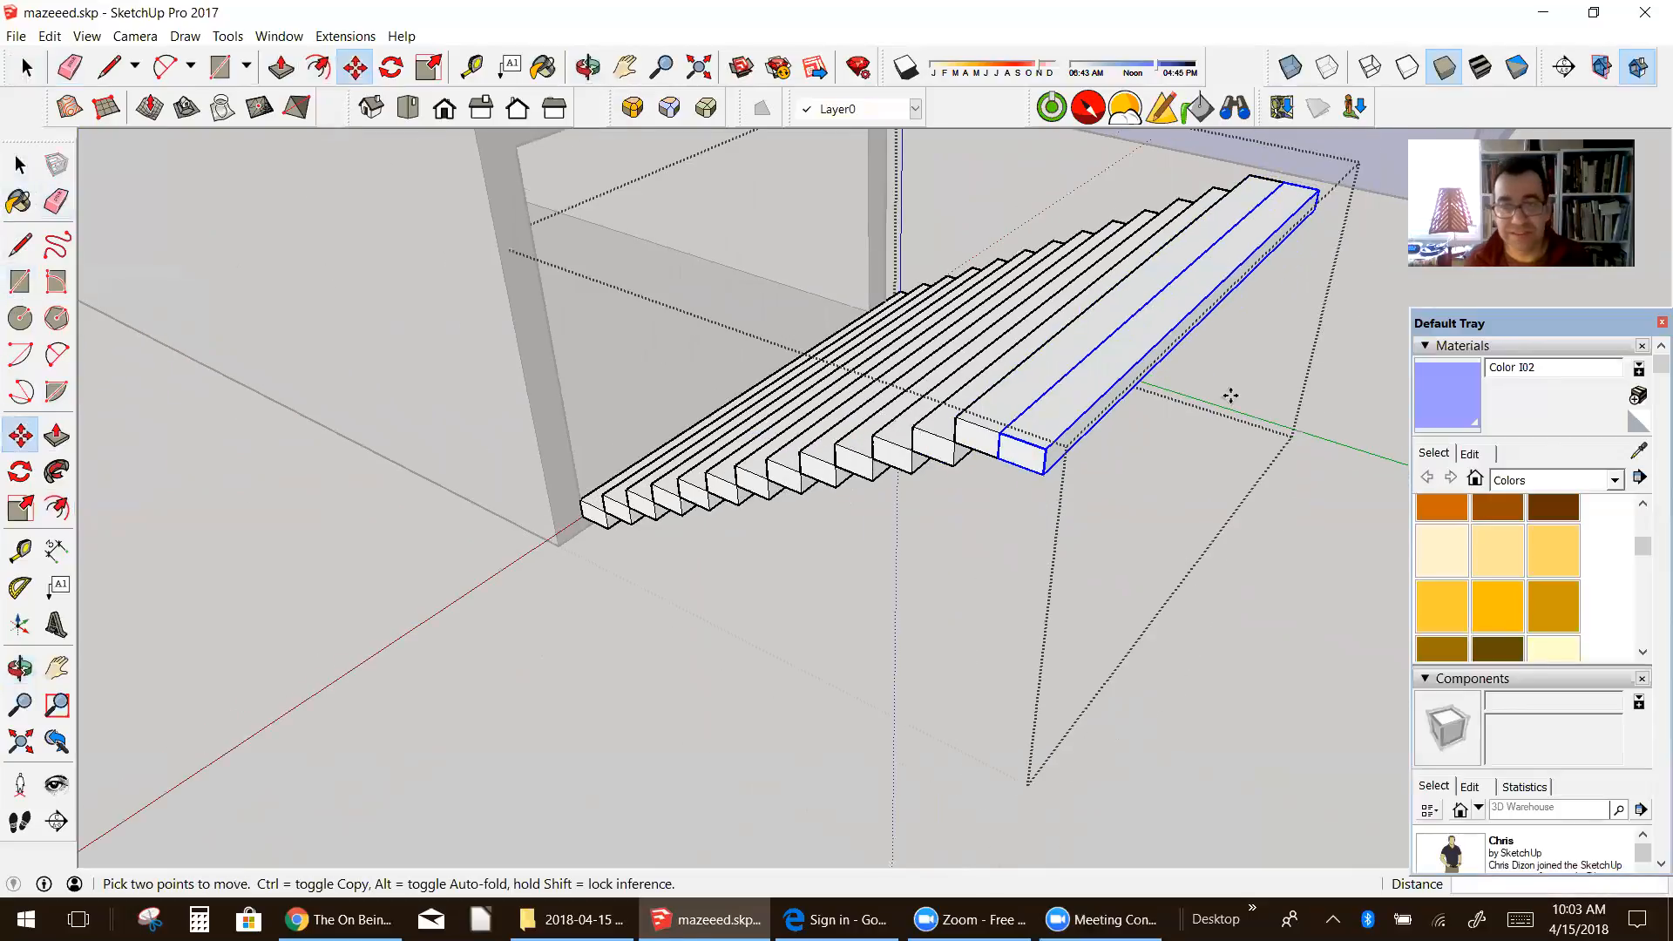
# Step: Scale the copied step outward along the green axis by a factor of 2 and again by 3 to form a landing
pyautogui.click(32, 162)
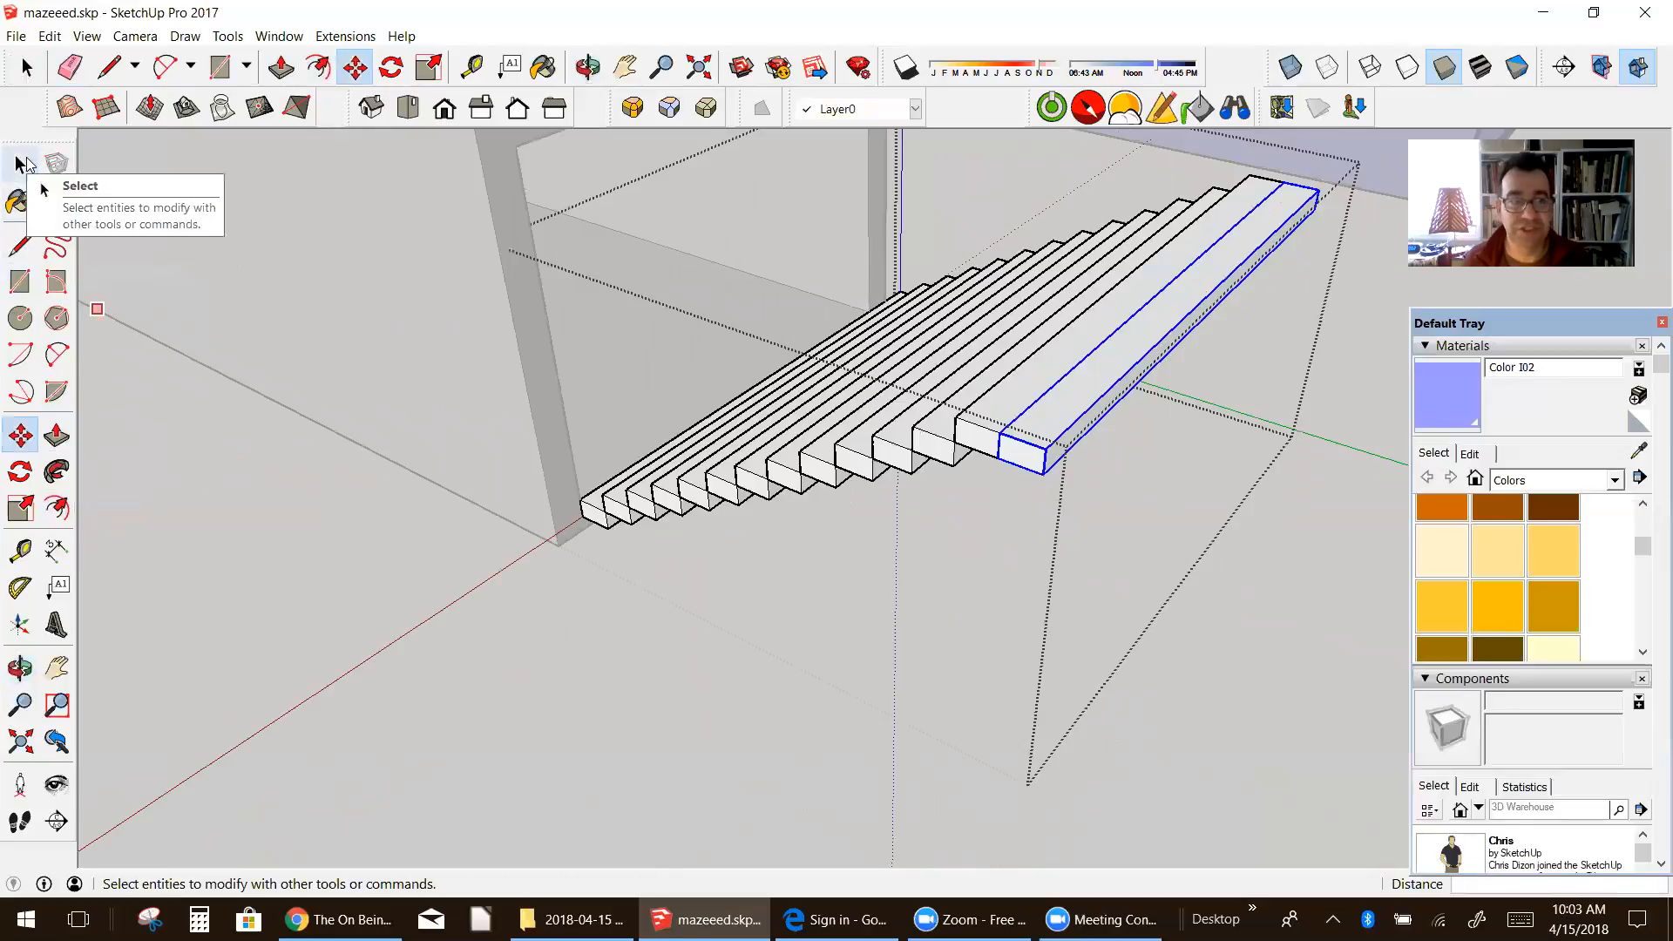
pyautogui.click(21, 506)
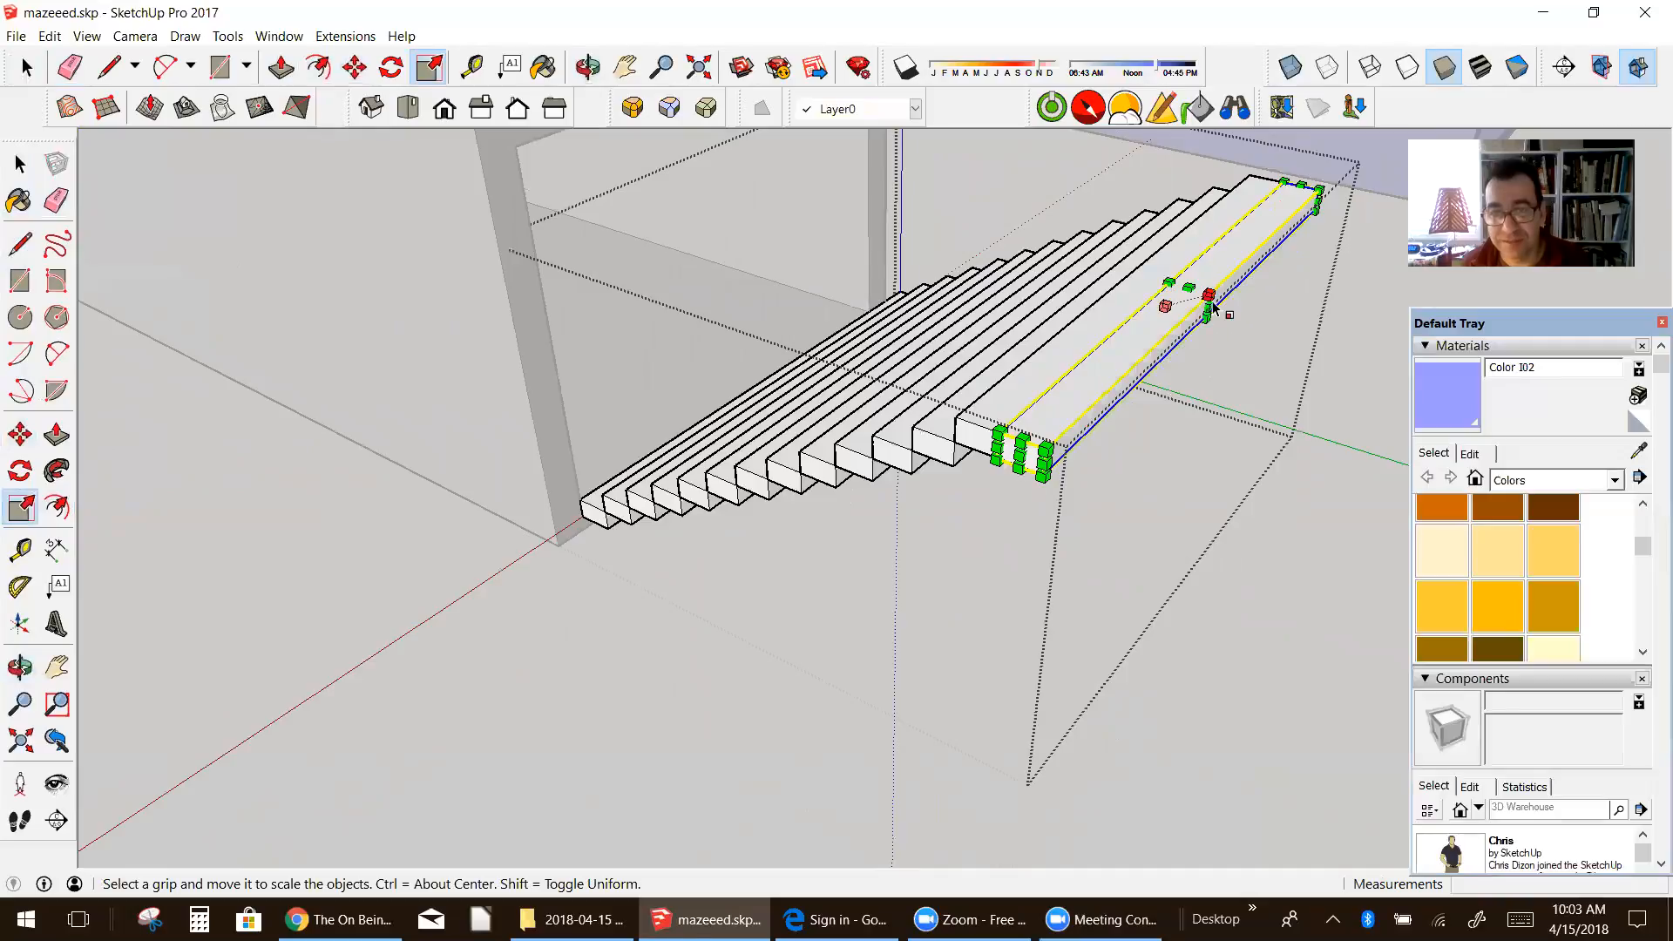
pyautogui.scroll(3, 1214, 307)
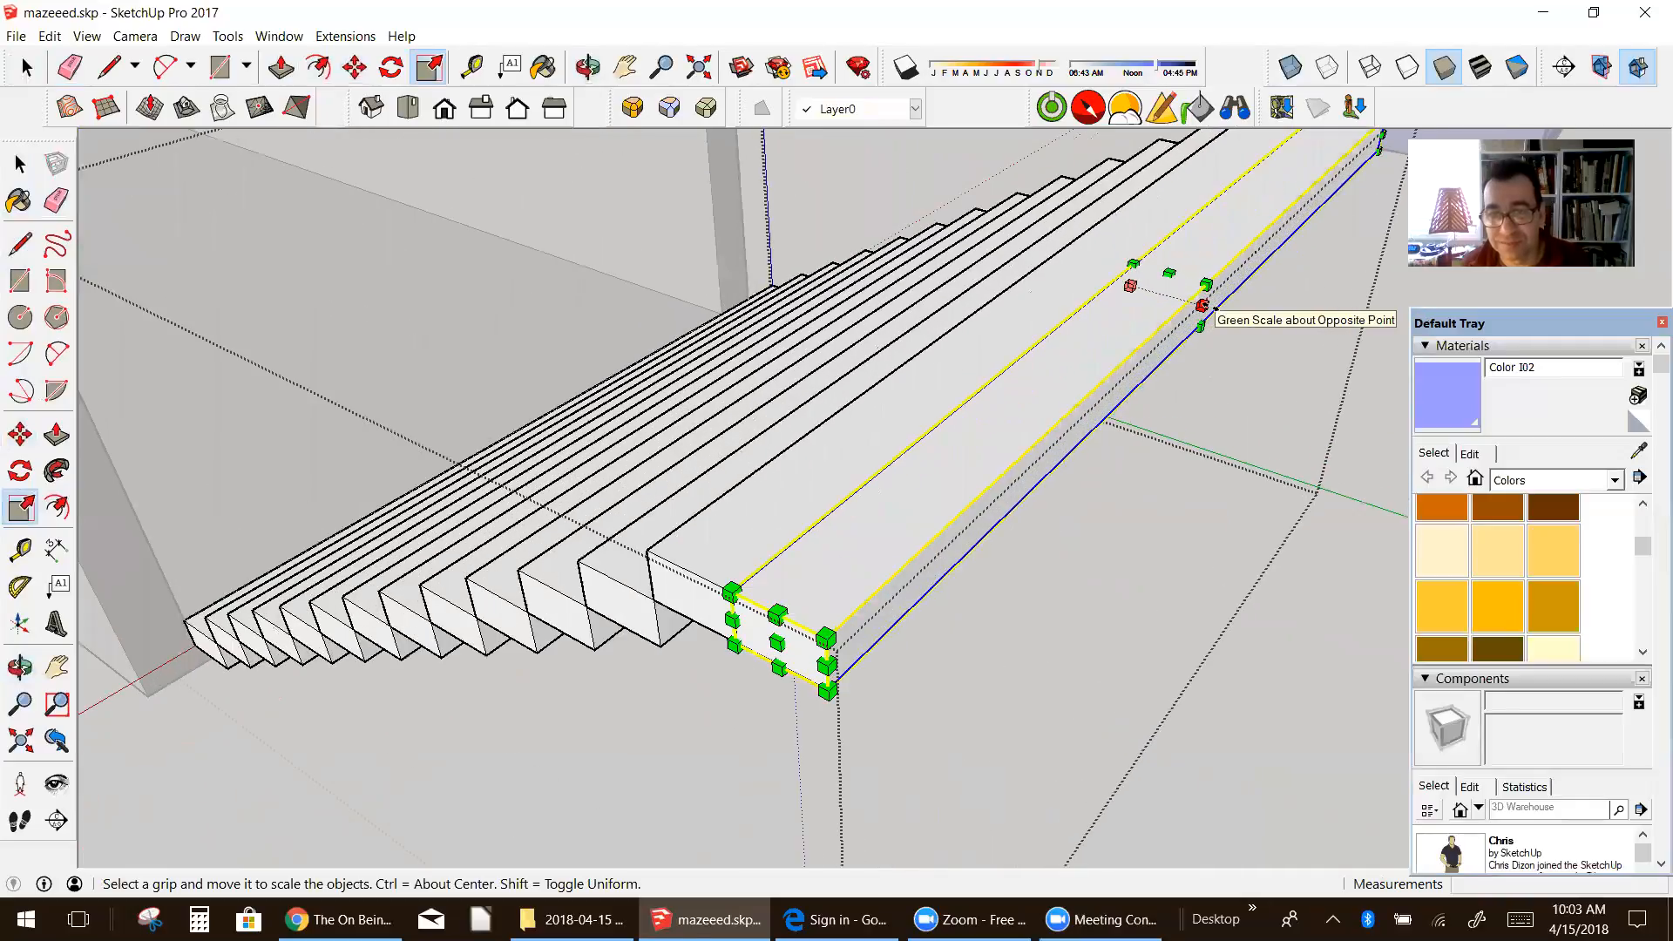
pyautogui.scroll(3, 1215, 310)
pyautogui.moveTo(1251, 326); pyautogui.dragTo(1293, 343)
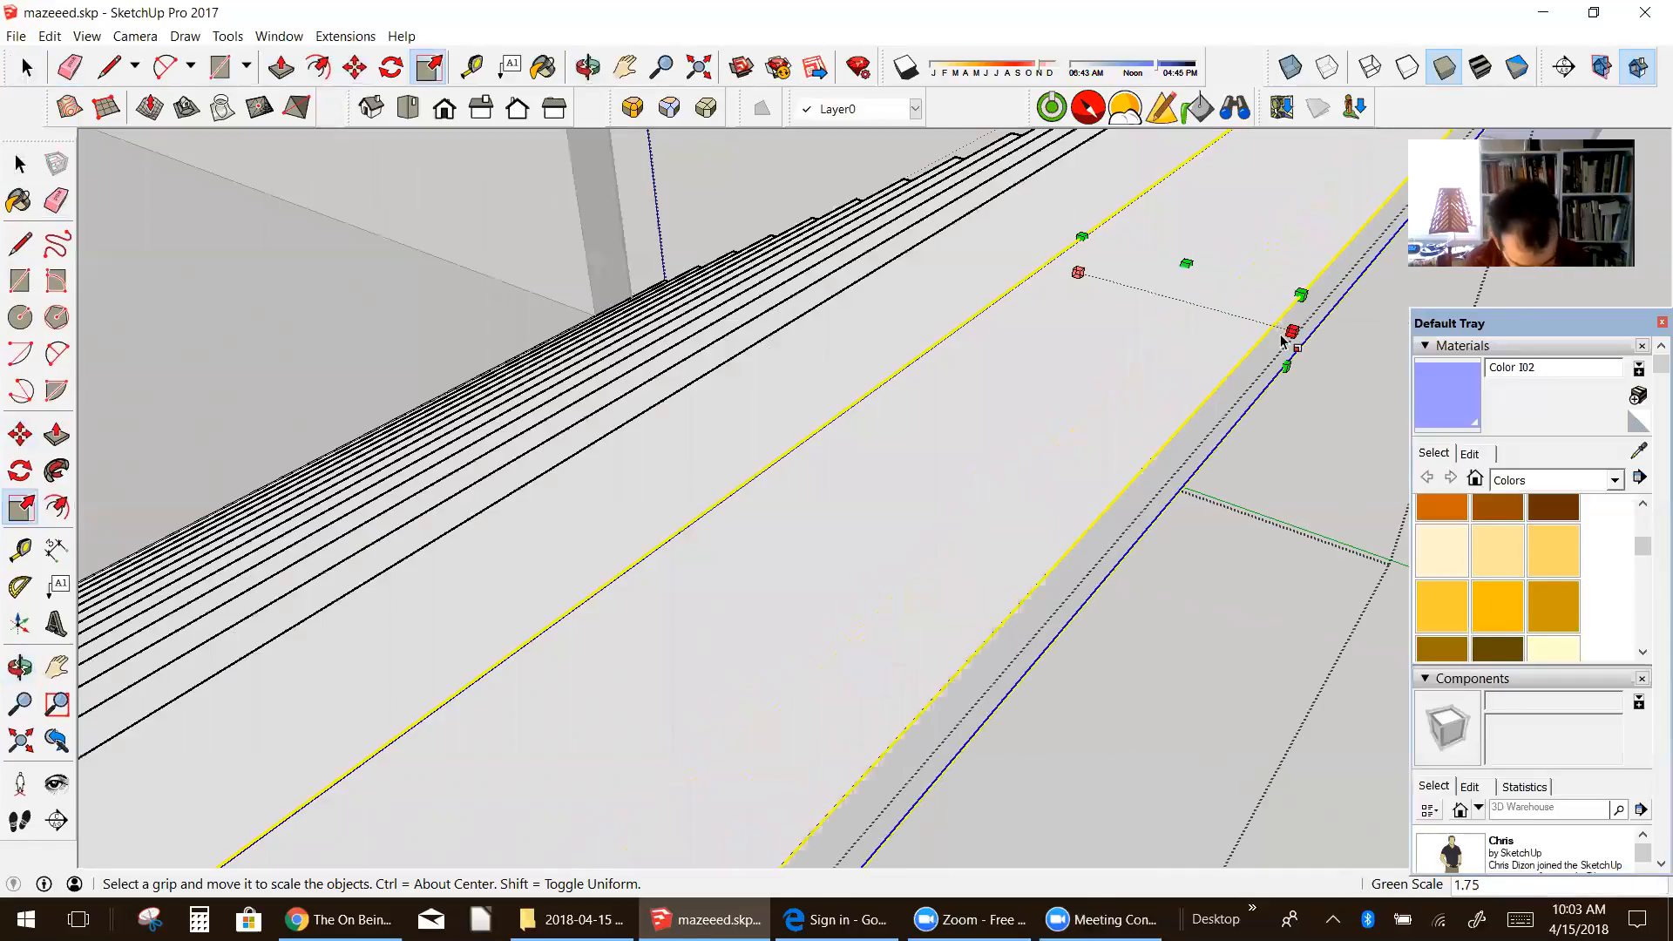
pyautogui.write('2')
pyautogui.press('Return')
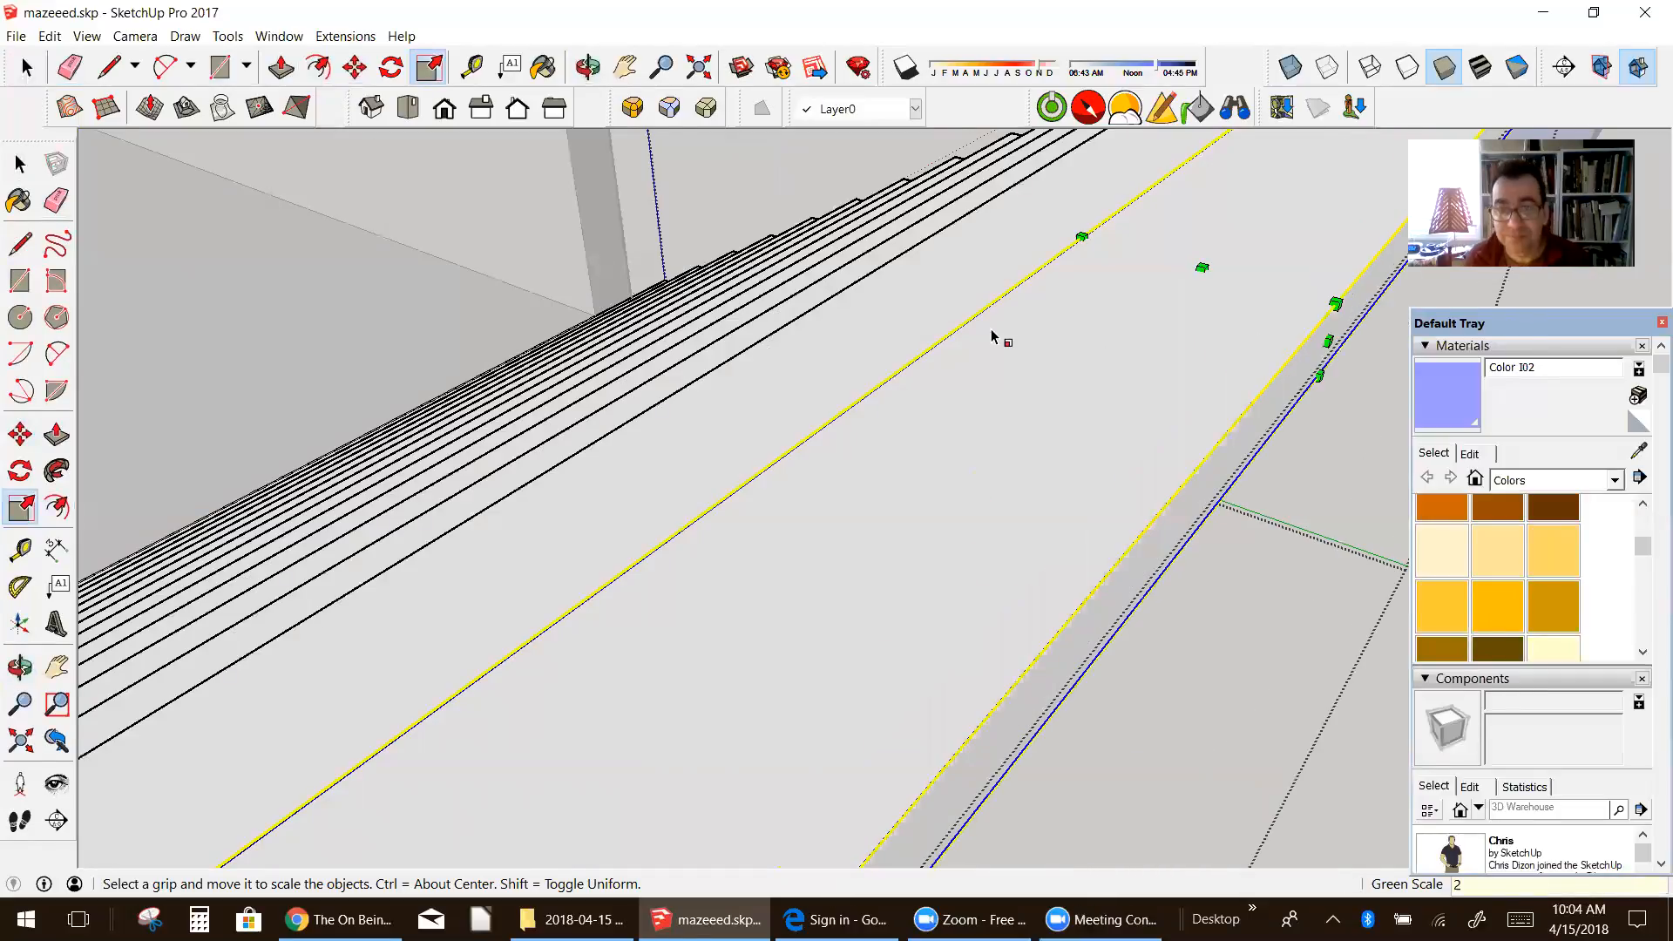
pyautogui.scroll(-3, 1192, 333)
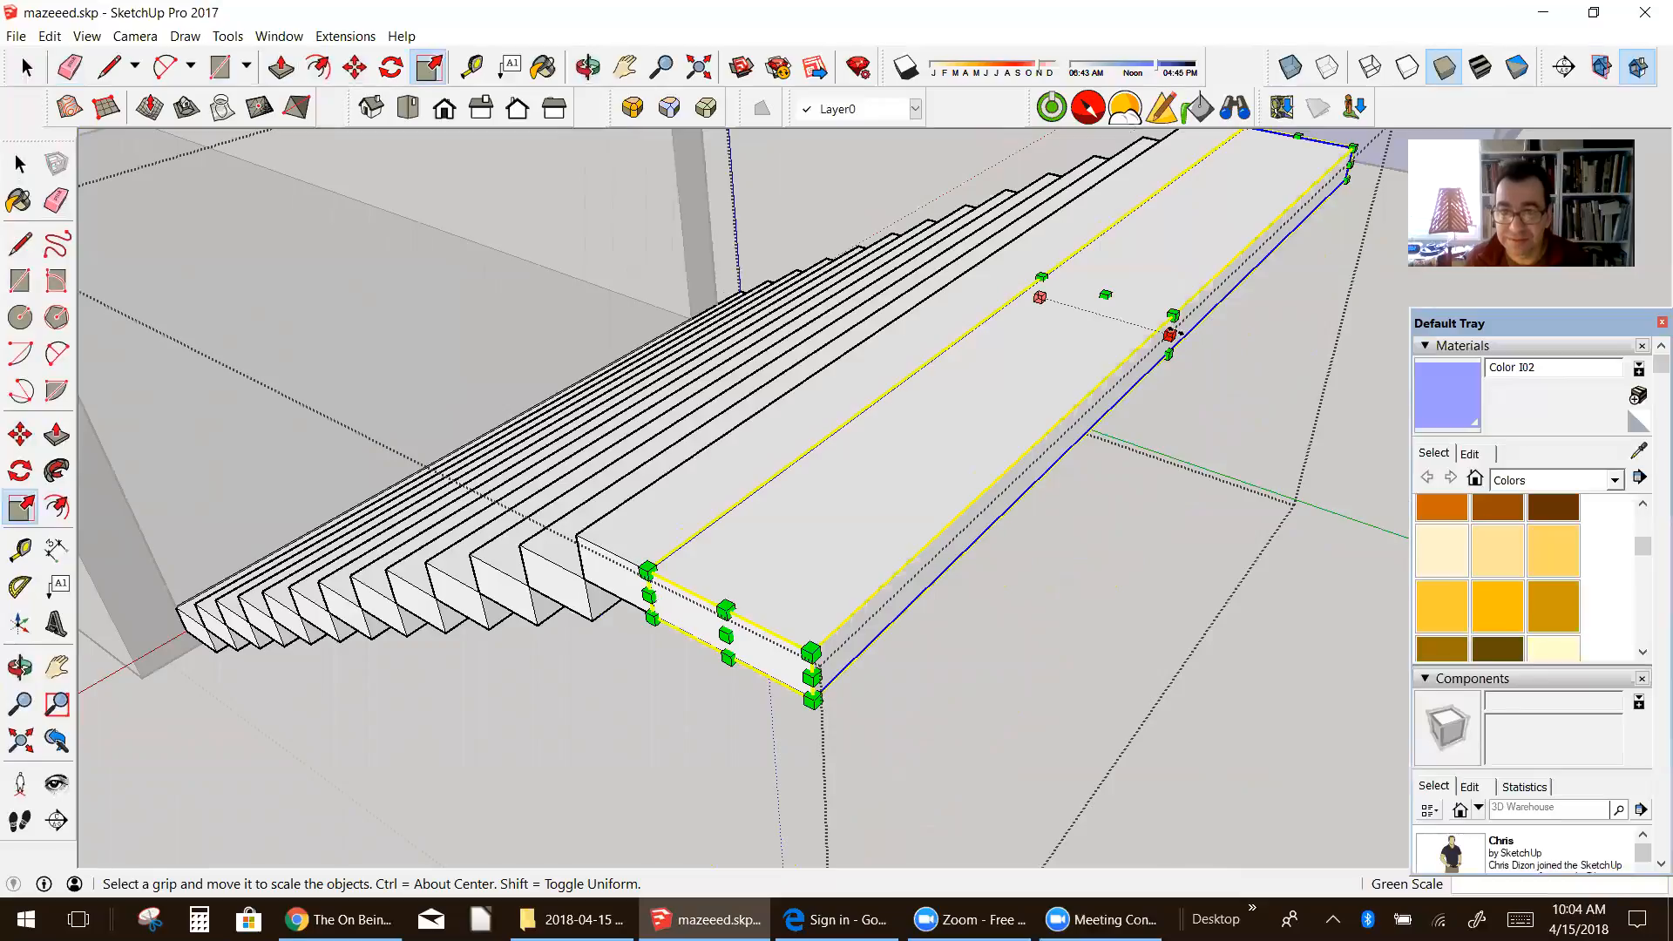
pyautogui.write('3')
pyautogui.press('Return')
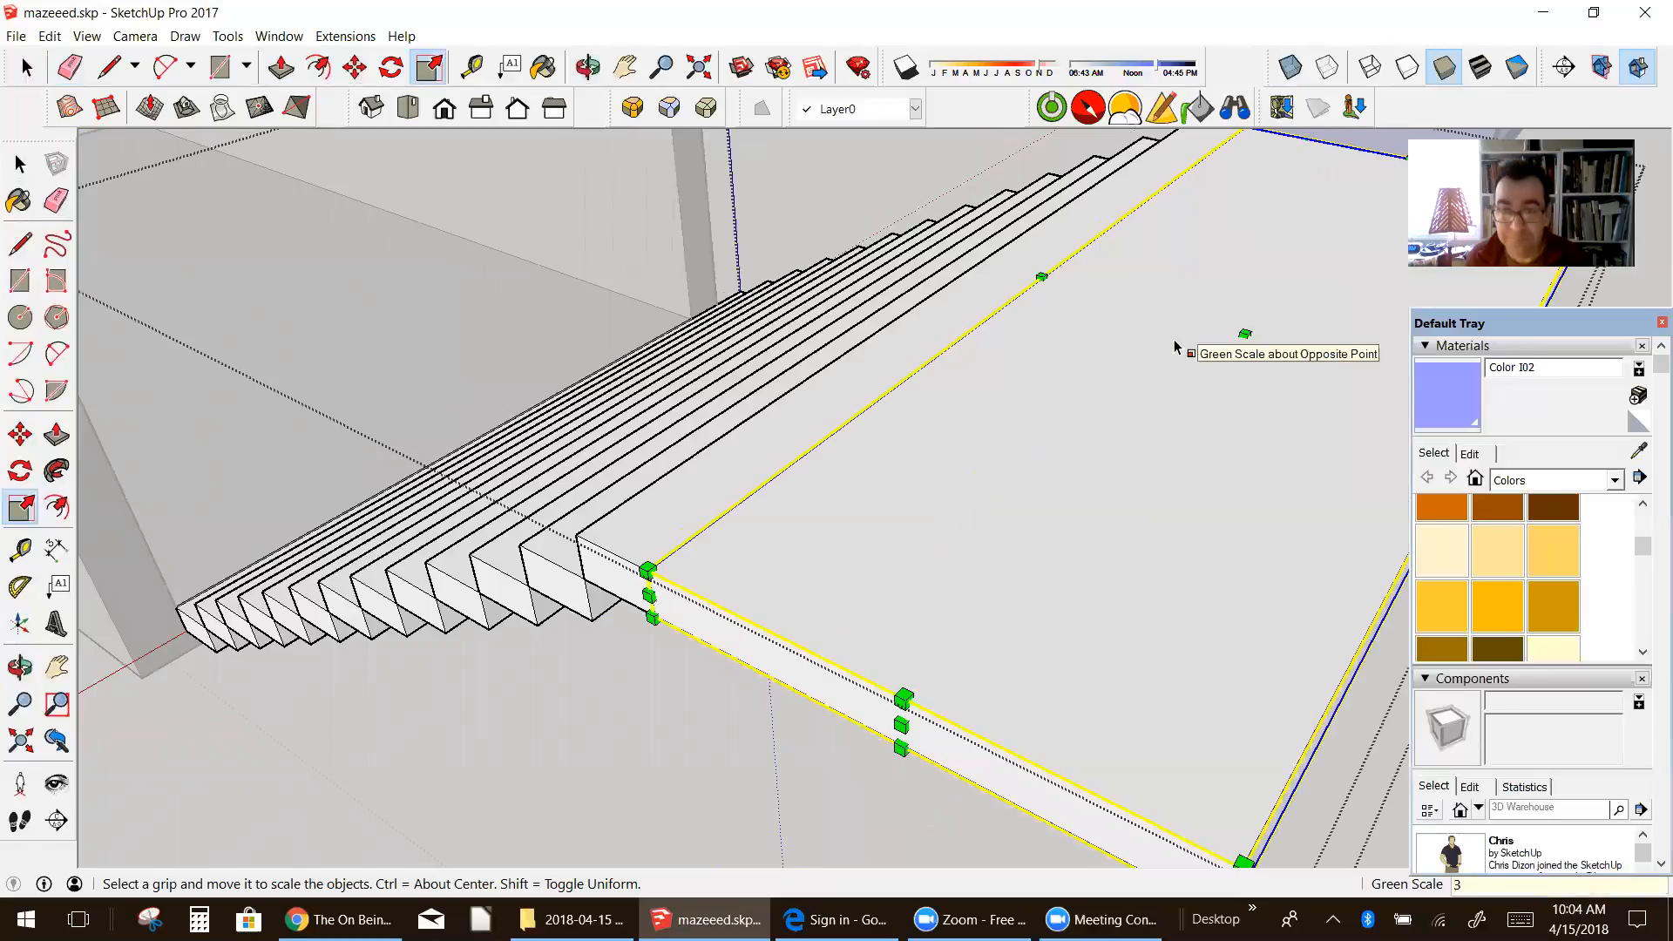
pyautogui.scroll(-3, 977, 350)
pyautogui.moveTo(985, 364); pyautogui.dragTo(1139, 345, button='middle')
pyautogui.scroll(-1, 1087, 335)
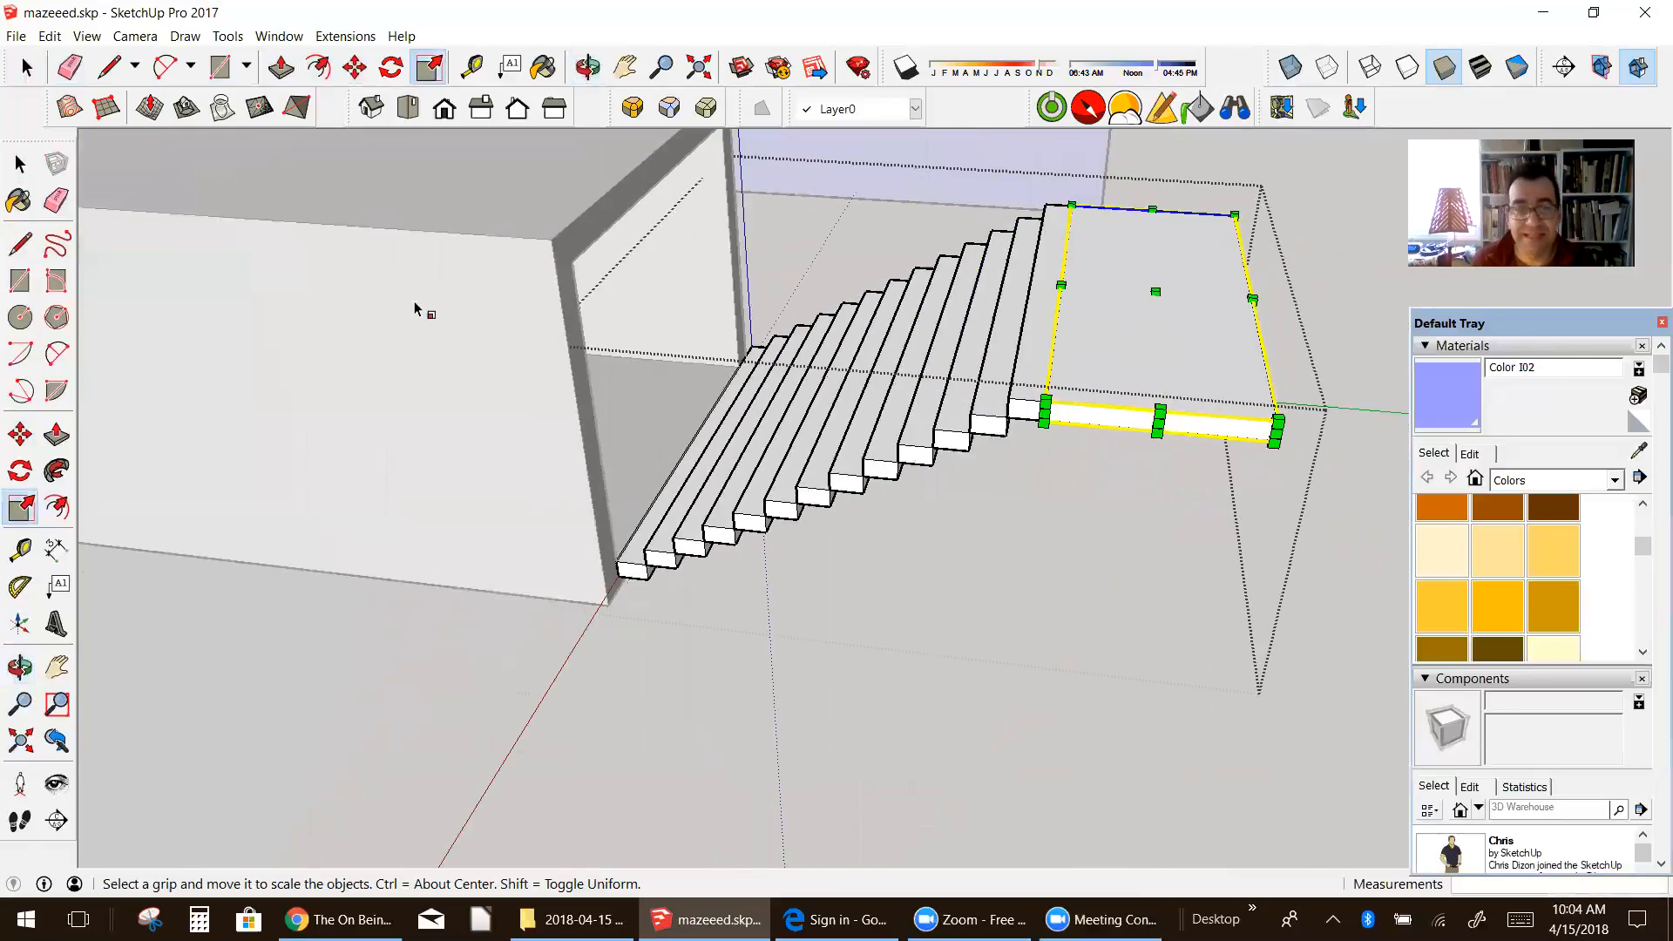
# Step: Inside the staircase group, copy all the steps except the landing from the bottom step's lower corner to the landing's far lower corner
pyautogui.click(19, 163)
pyautogui.rightClick(790, 529)
pyautogui.click(850, 537)
pyautogui.click(791, 506)
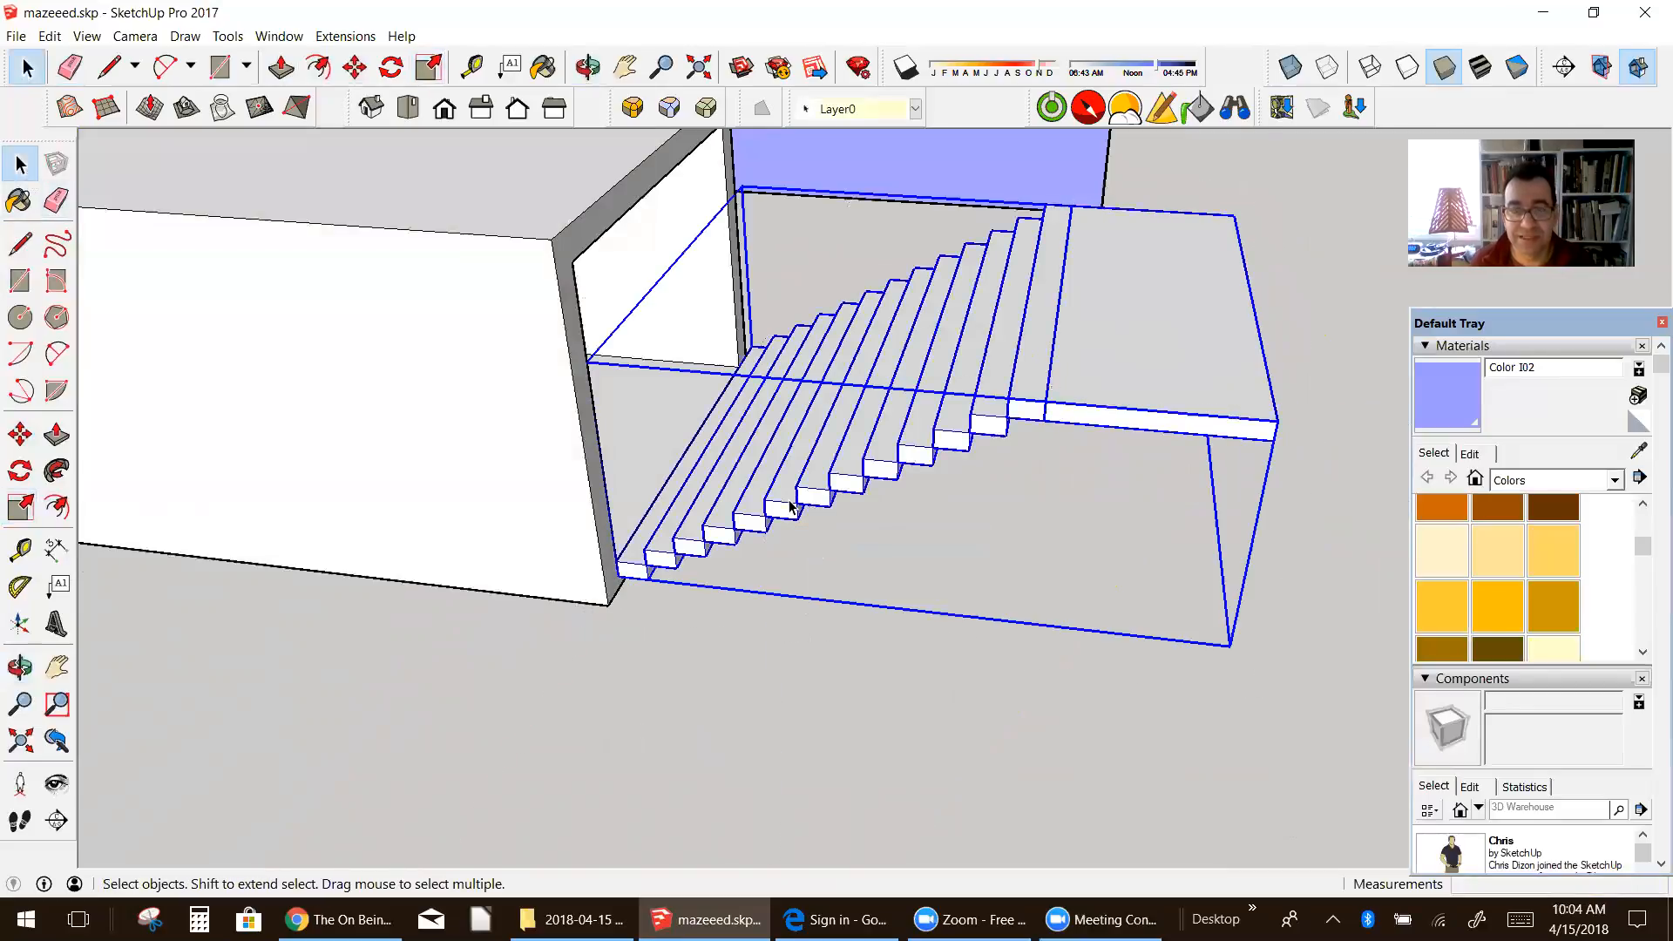
pyautogui.doubleClick(791, 505)
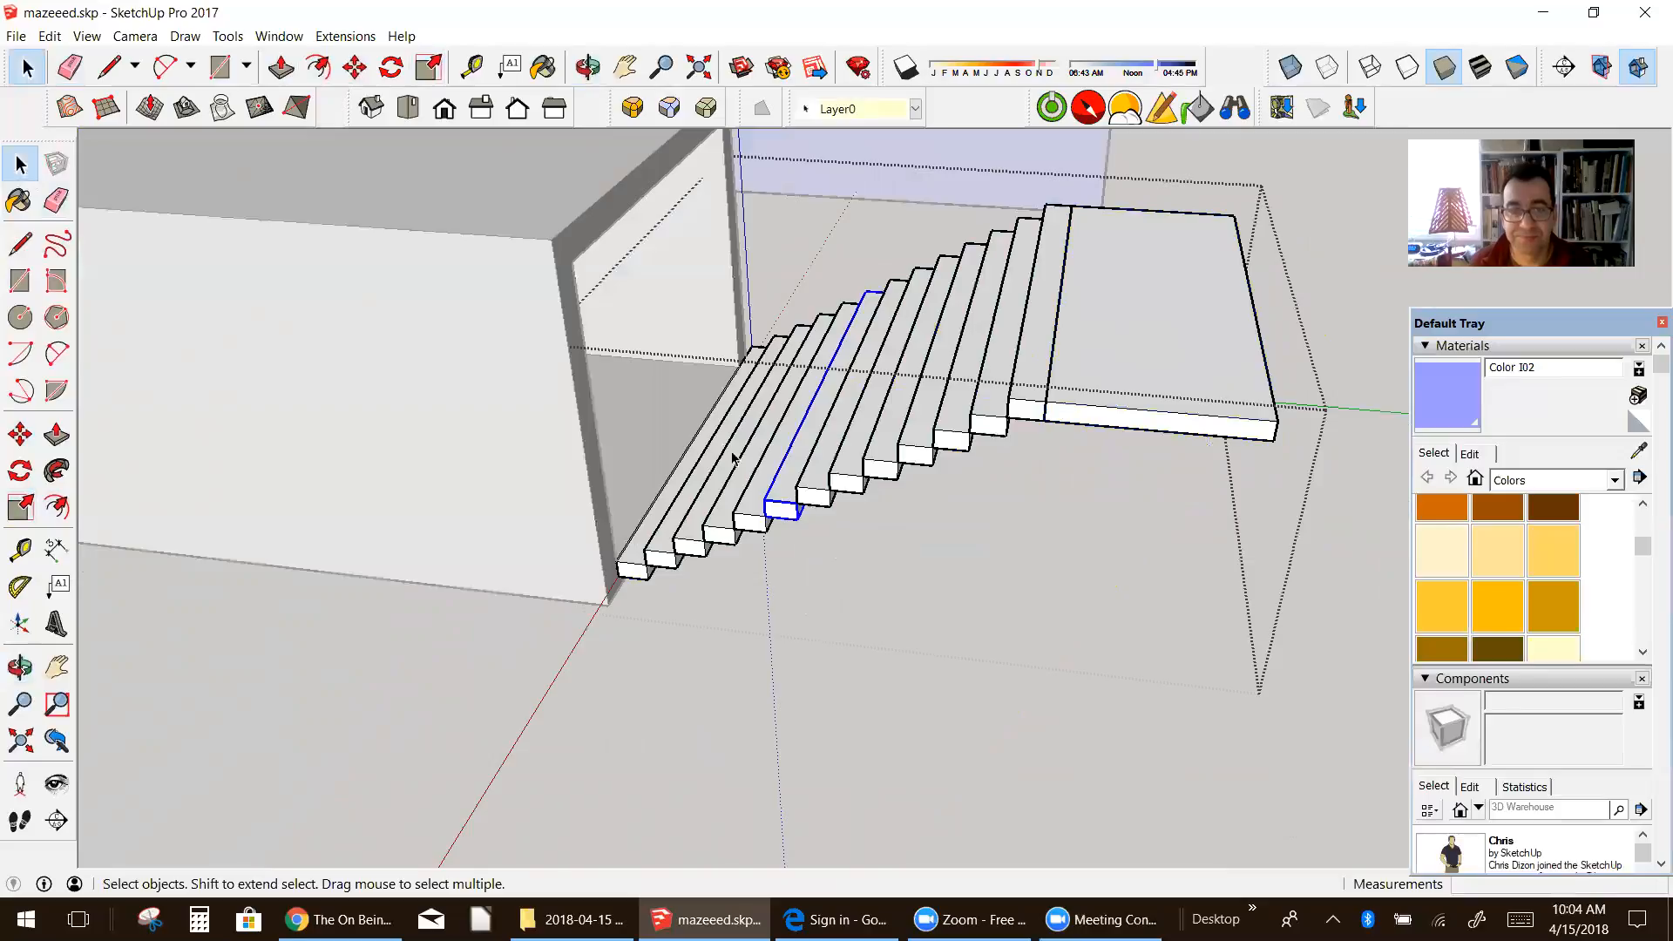
pyautogui.moveTo(554, 207); pyautogui.dragTo(950, 537)
pyautogui.moveTo(595, 138); pyautogui.dragTo(1107, 695)
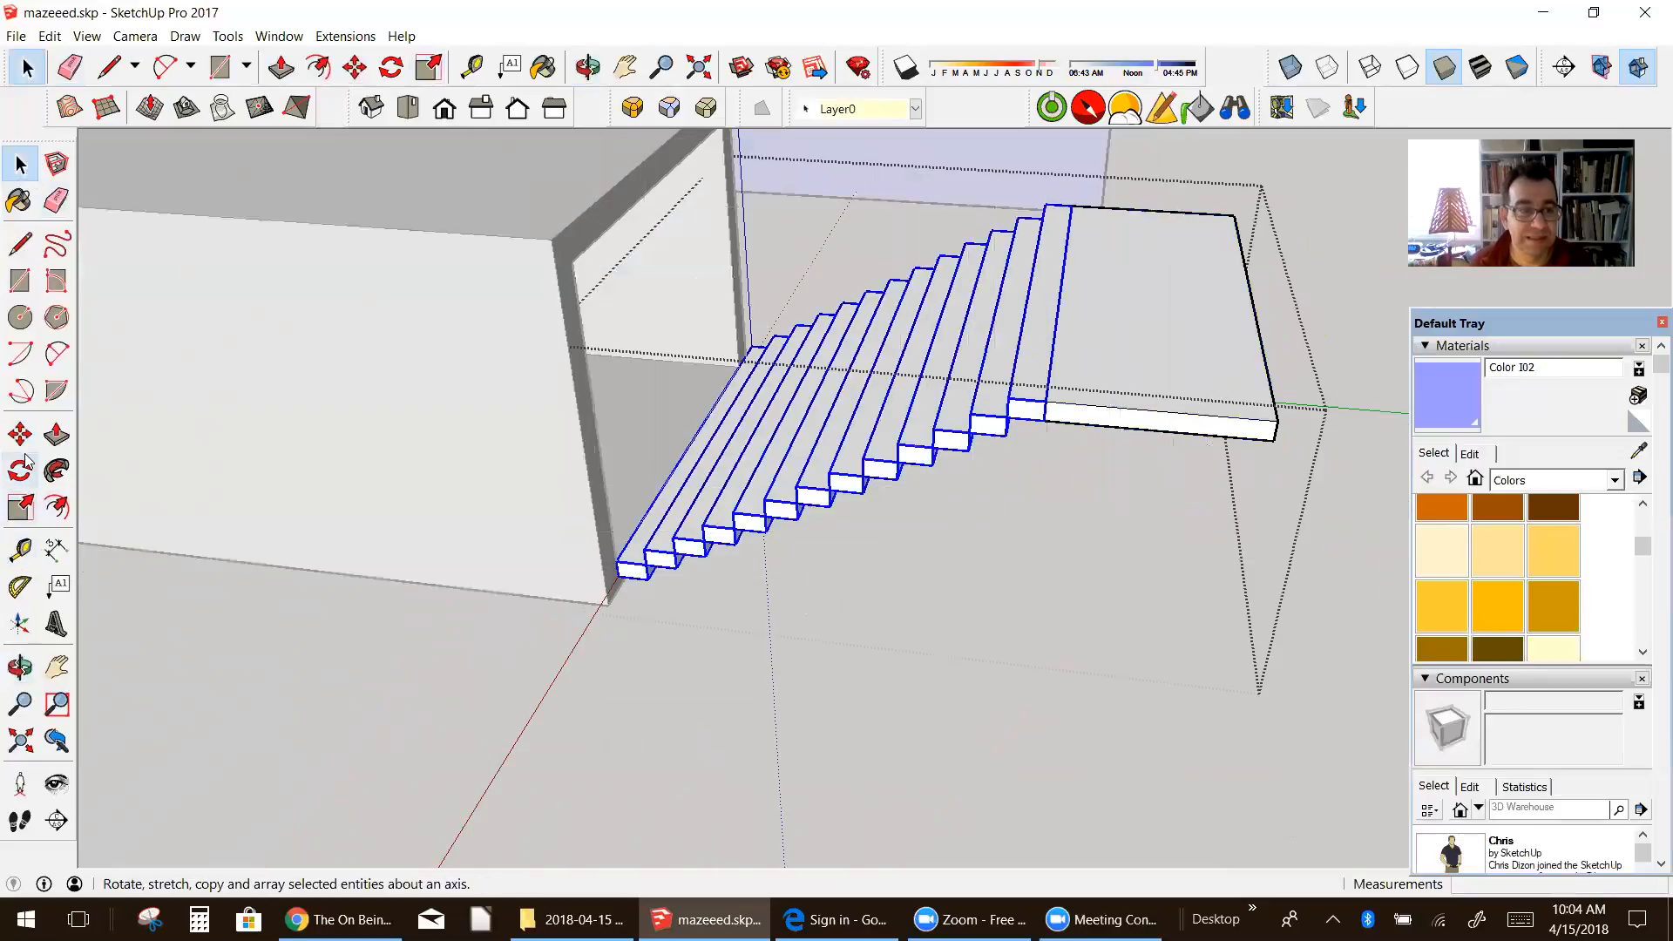
pyautogui.click(20, 434)
pyautogui.press('ctrl')
pyautogui.click(618, 574)
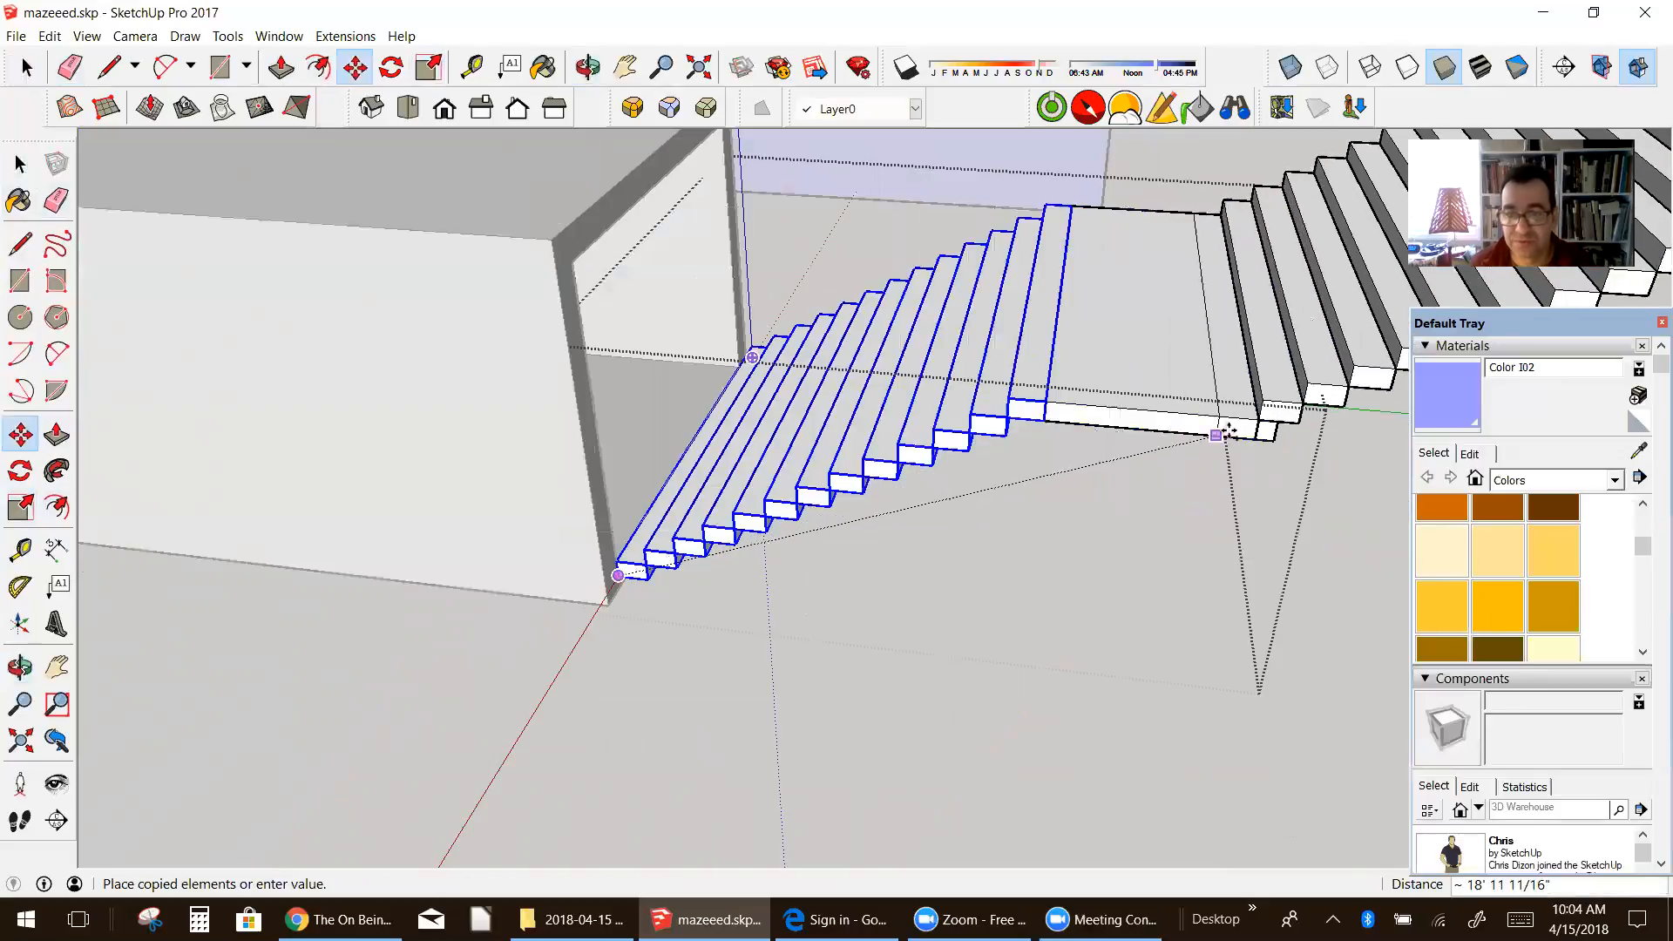
pyautogui.click(1247, 436)
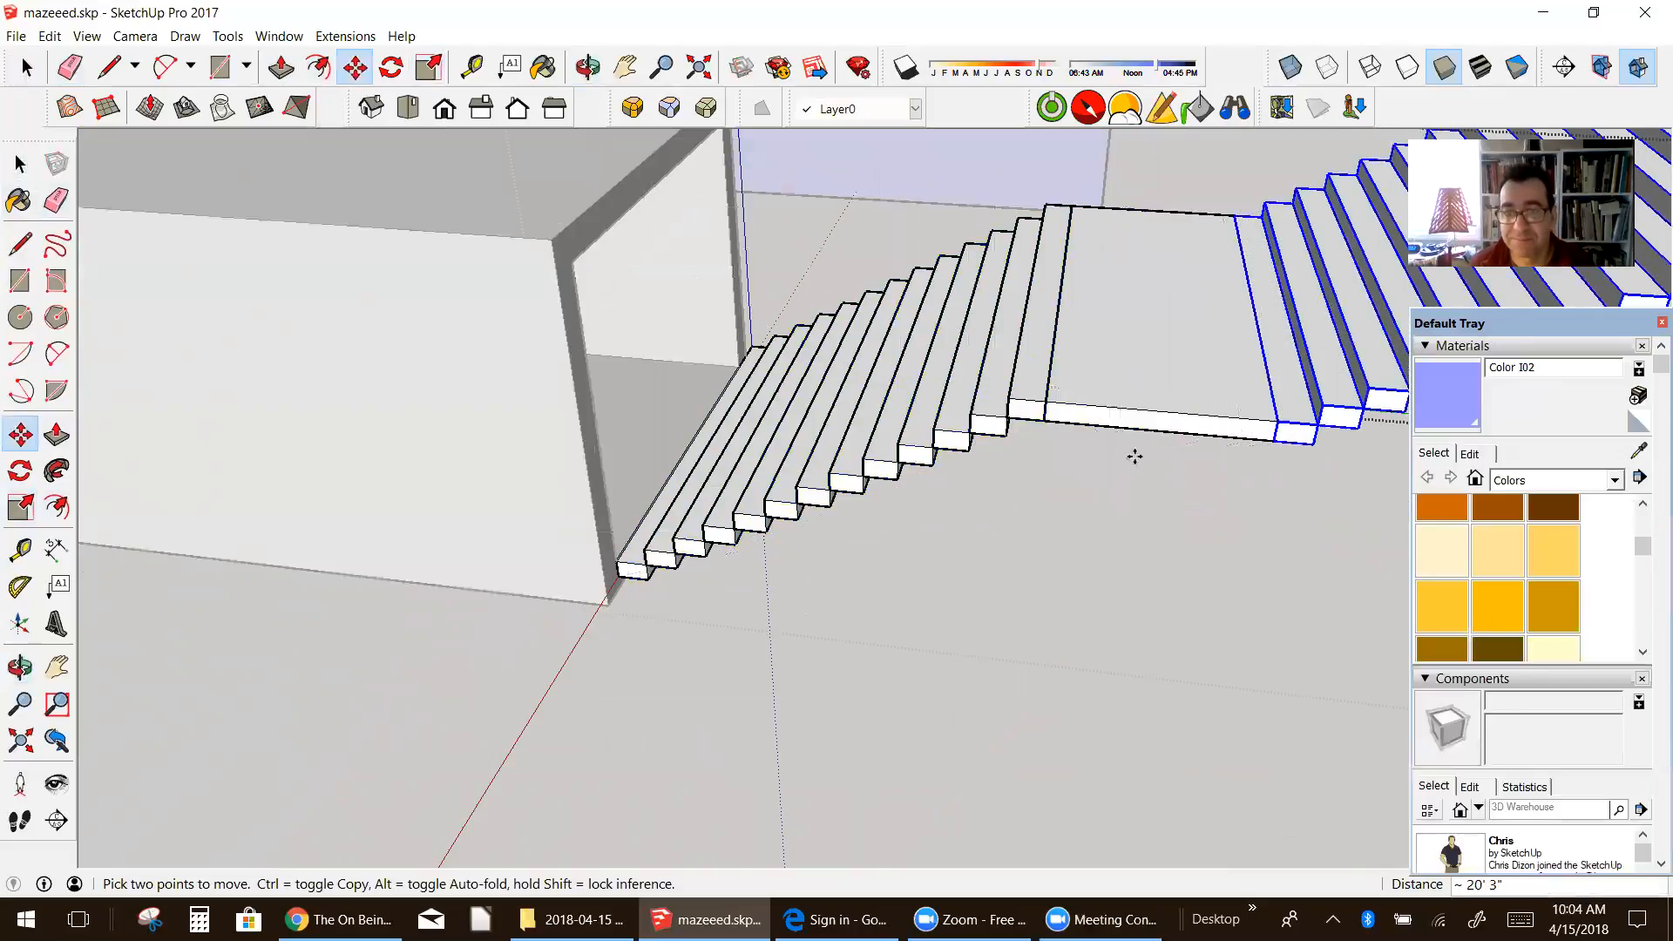
# Step: Exit the staircase group and clear the selection
pyautogui.moveTo(1027, 474); pyautogui.dragTo(1133, 327, button='middle')
pyautogui.scroll(-5, 1024, 396)
pyautogui.press('m')
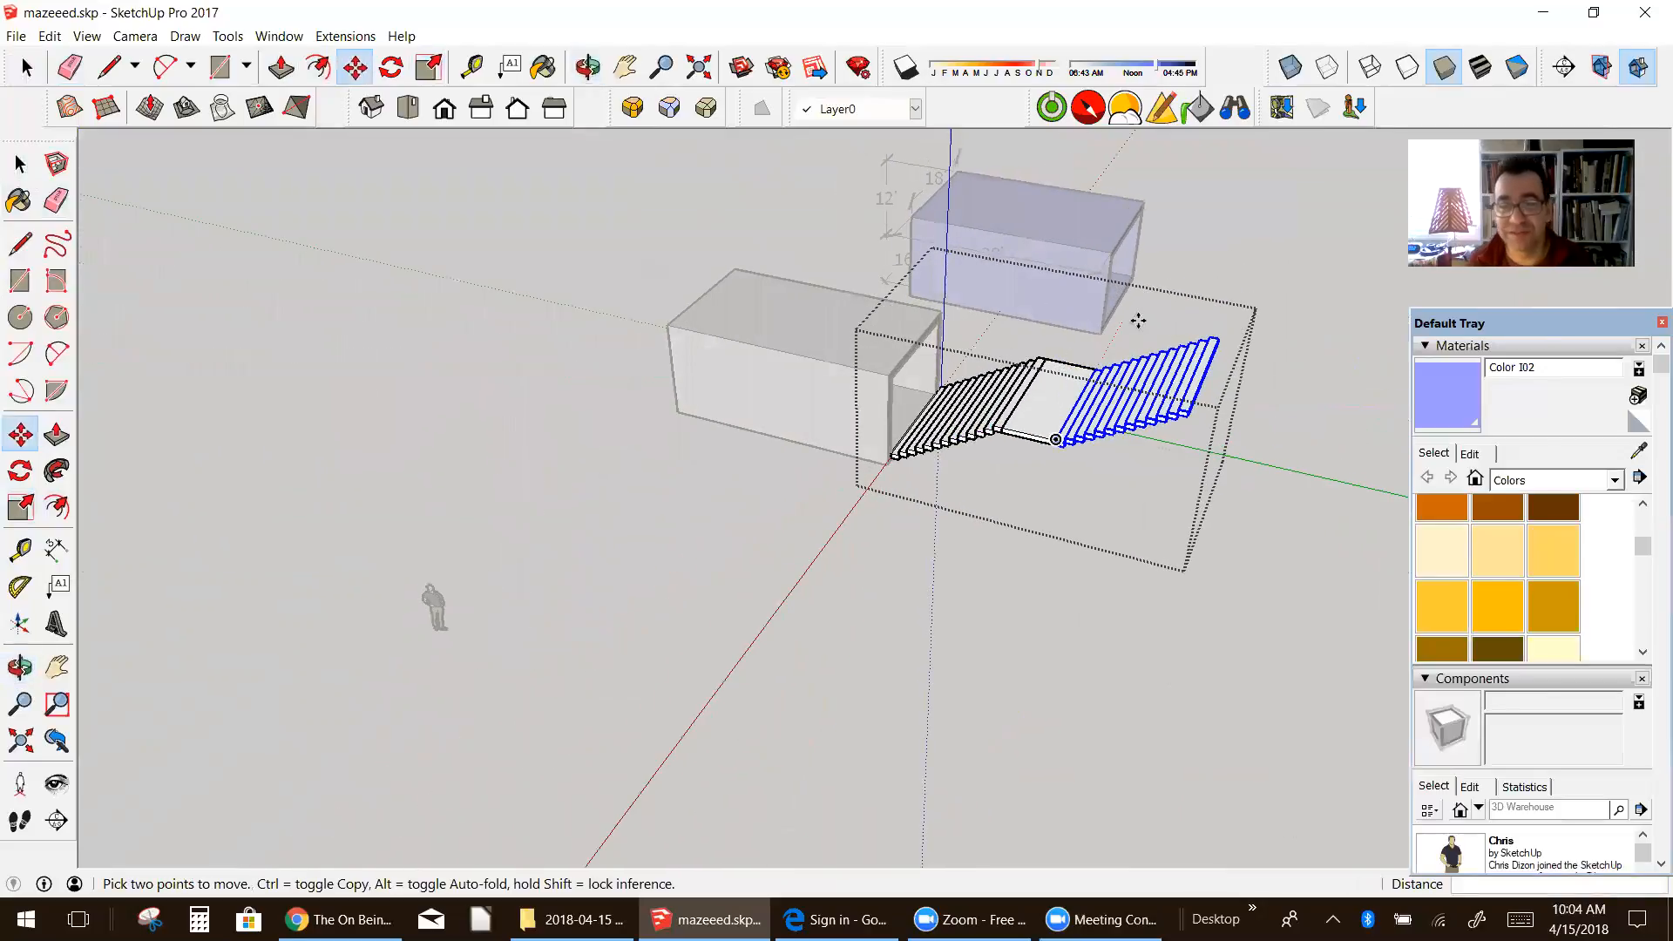
pyautogui.click(20, 164)
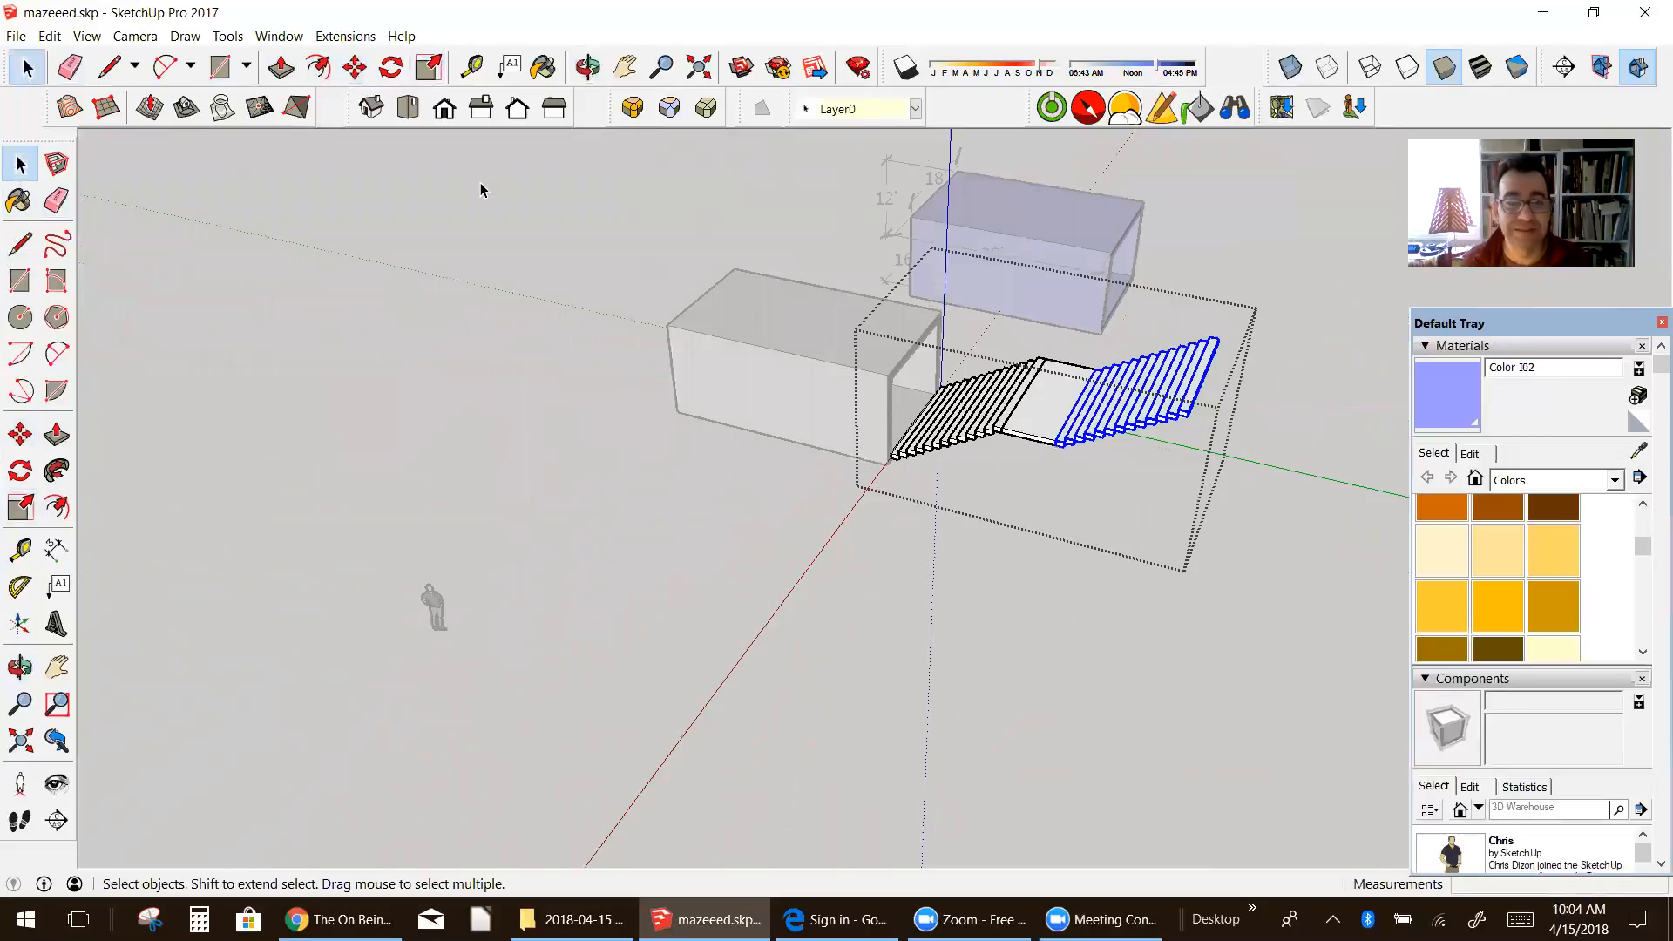
pyautogui.click(482, 187)
# Step: Draw a vertical line about 9' 11" high from the bottom step's corner to the inner top corner of the white tunnel's opening
pyautogui.moveTo(828, 284); pyautogui.dragTo(632, 223, button='middle')
pyautogui.scroll(4, 853, 345)
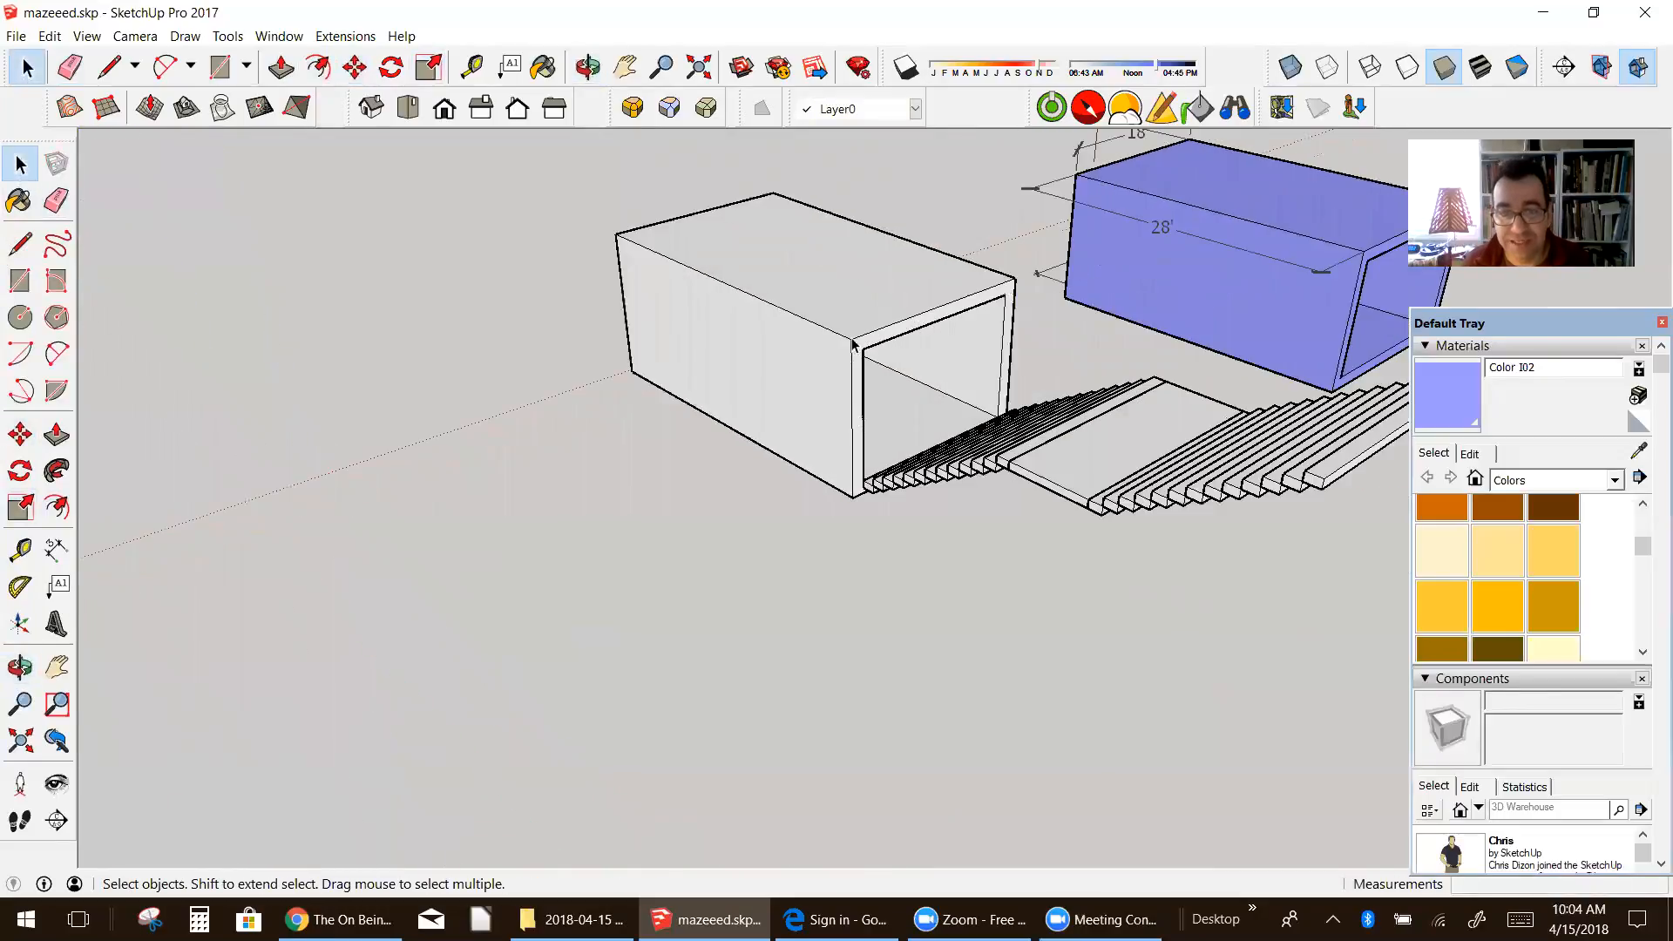
pyautogui.moveTo(1102, 411); pyautogui.dragTo(1115, 262, button='middle')
pyautogui.scroll(3, 977, 306)
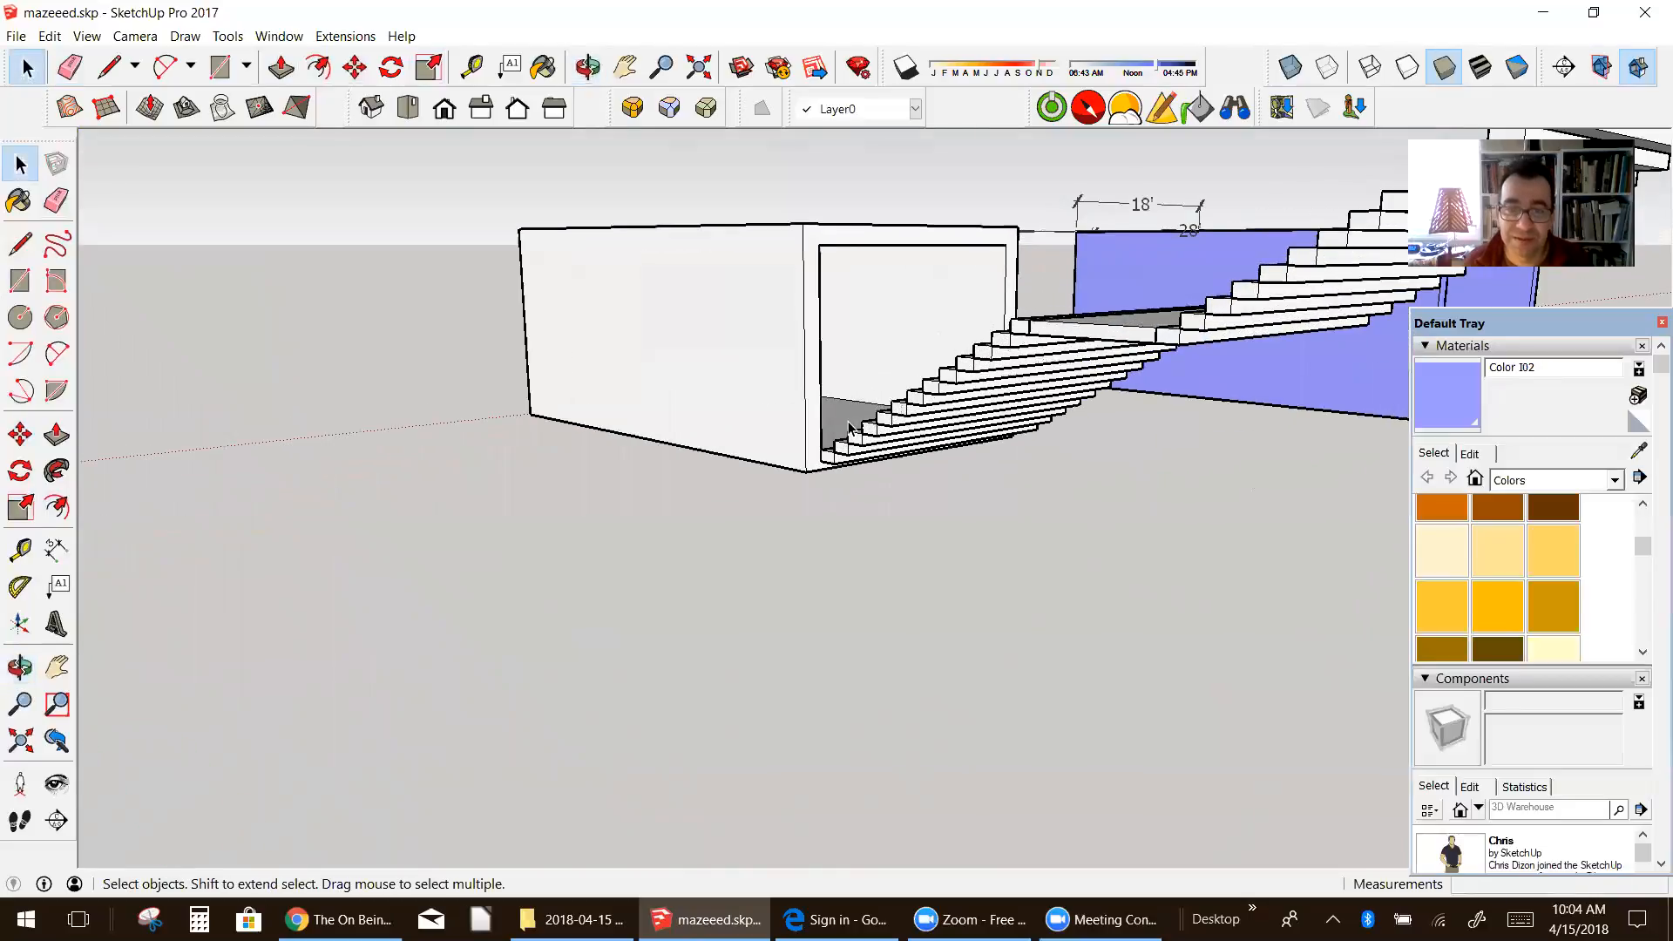
pyautogui.scroll(2, 853, 432)
pyautogui.scroll(-4, 863, 443)
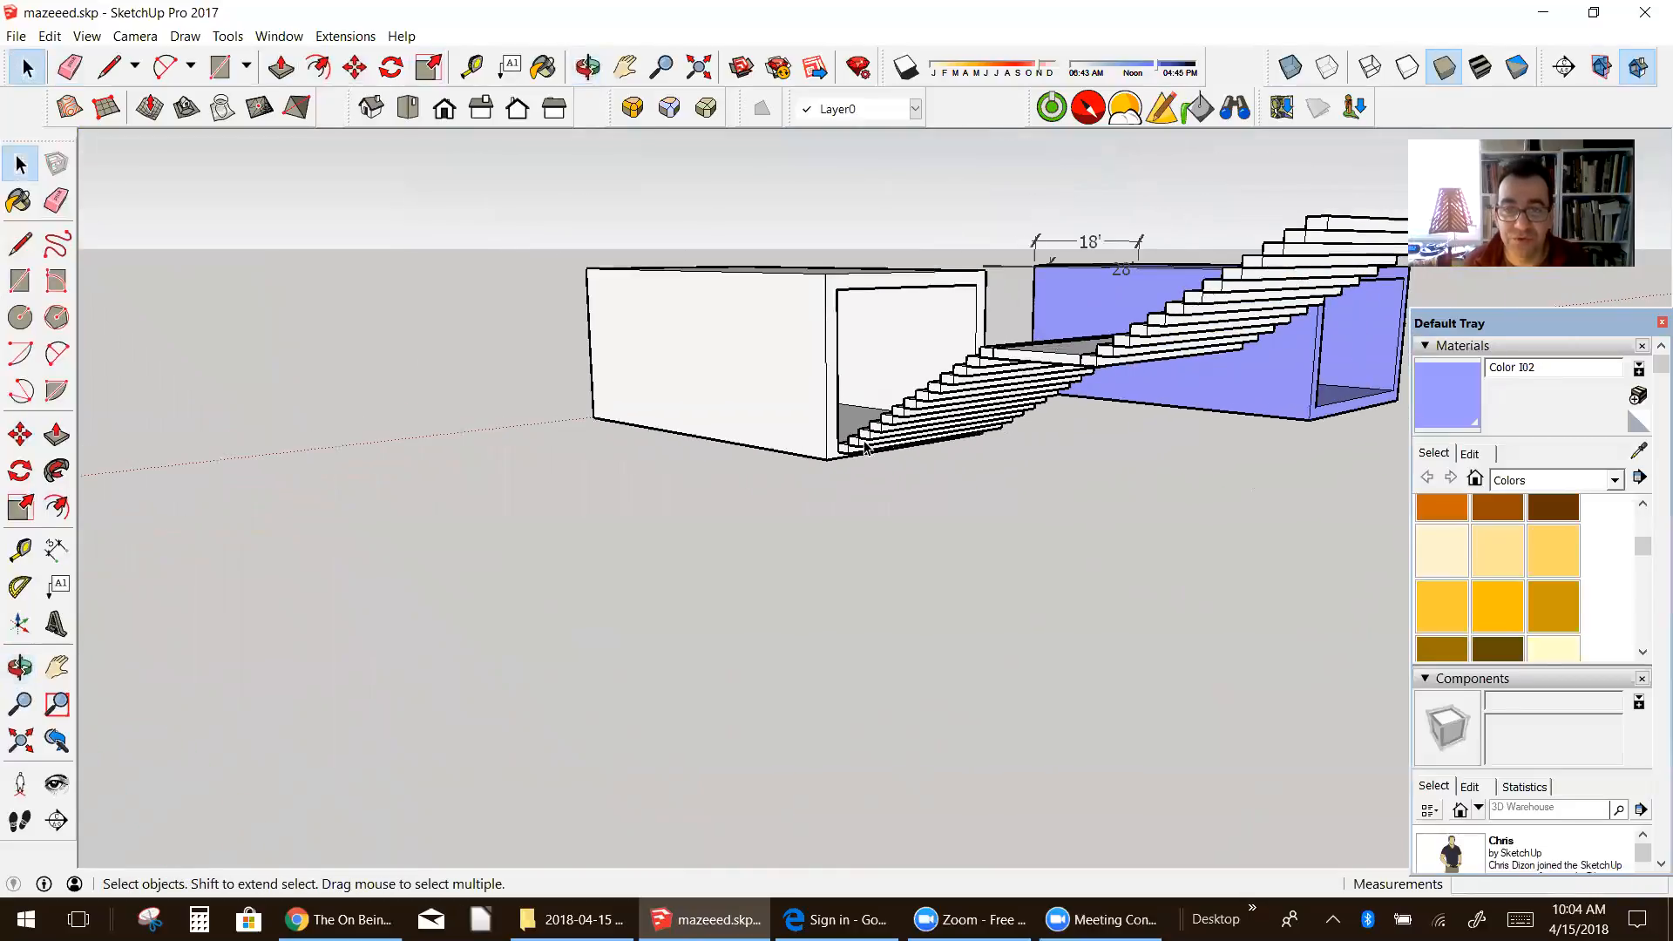
pyautogui.scroll(2, 866, 447)
pyautogui.click(20, 244)
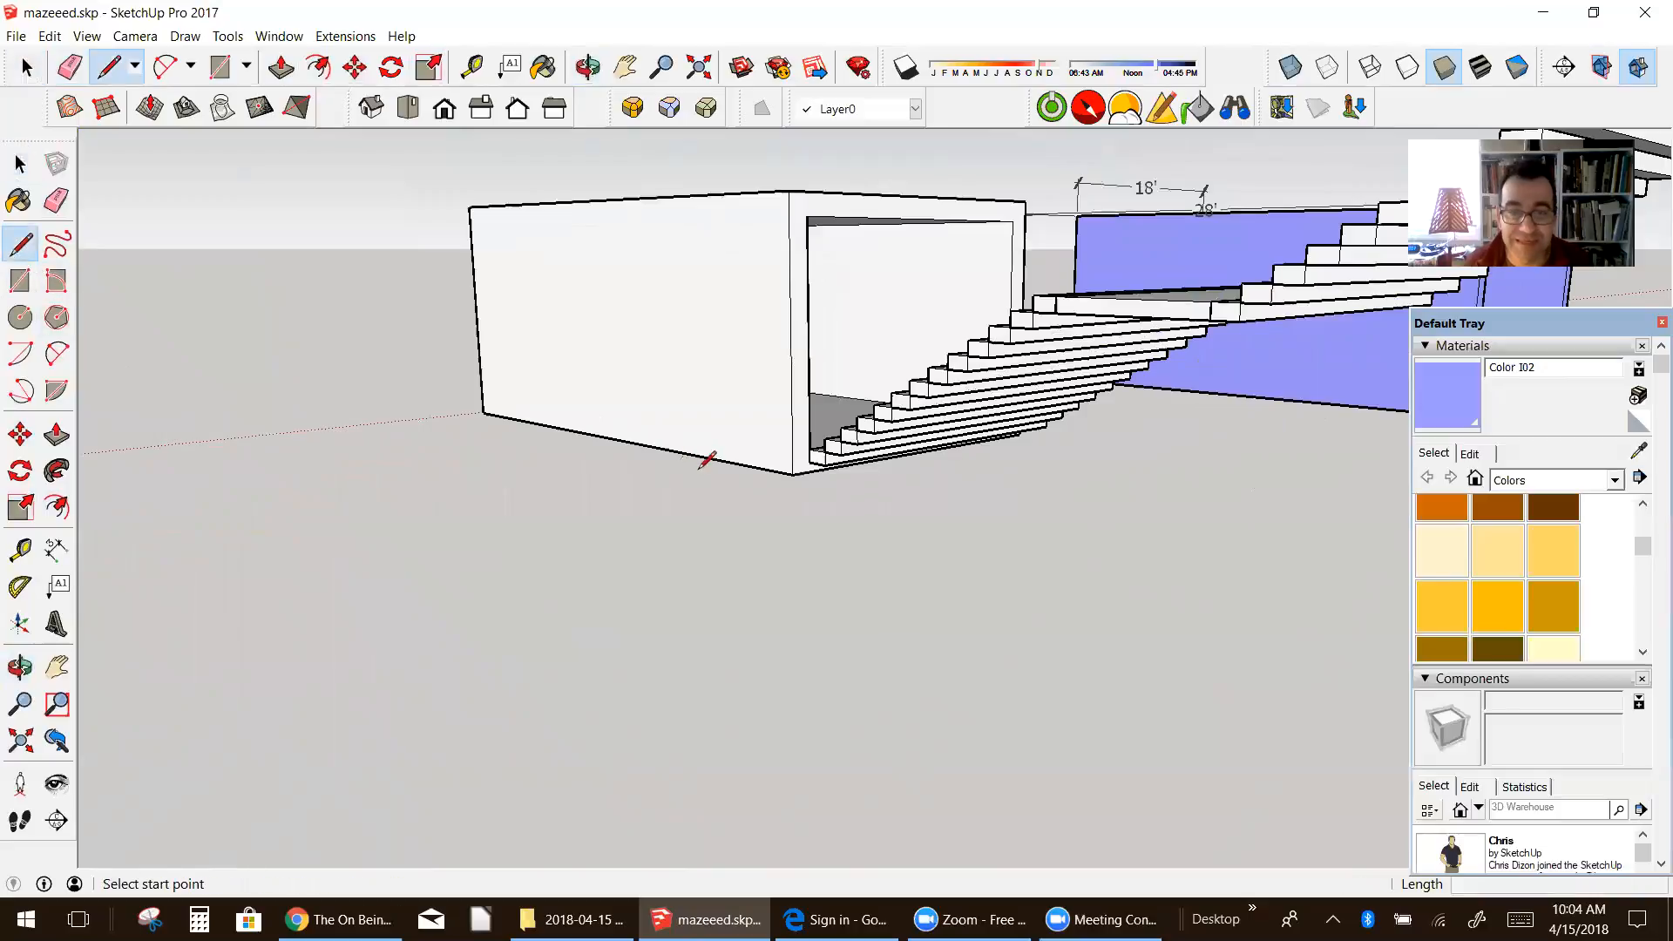
pyautogui.click(811, 461)
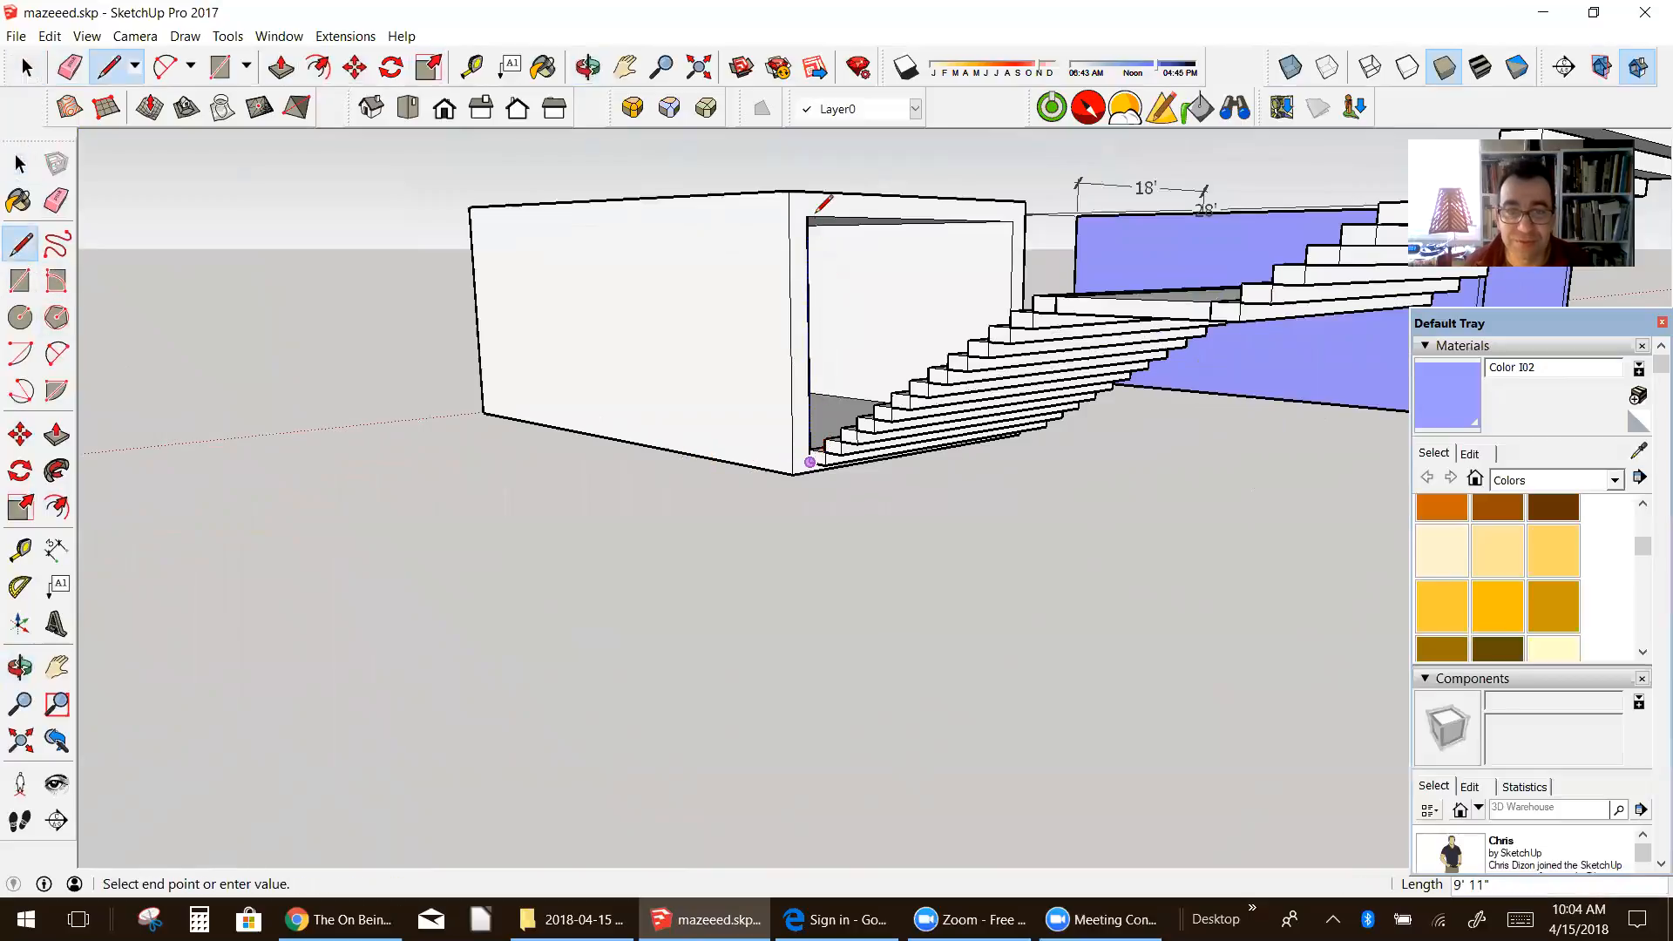
pyautogui.moveTo(813, 220); pyautogui.dragTo(523, 288, button='middle')
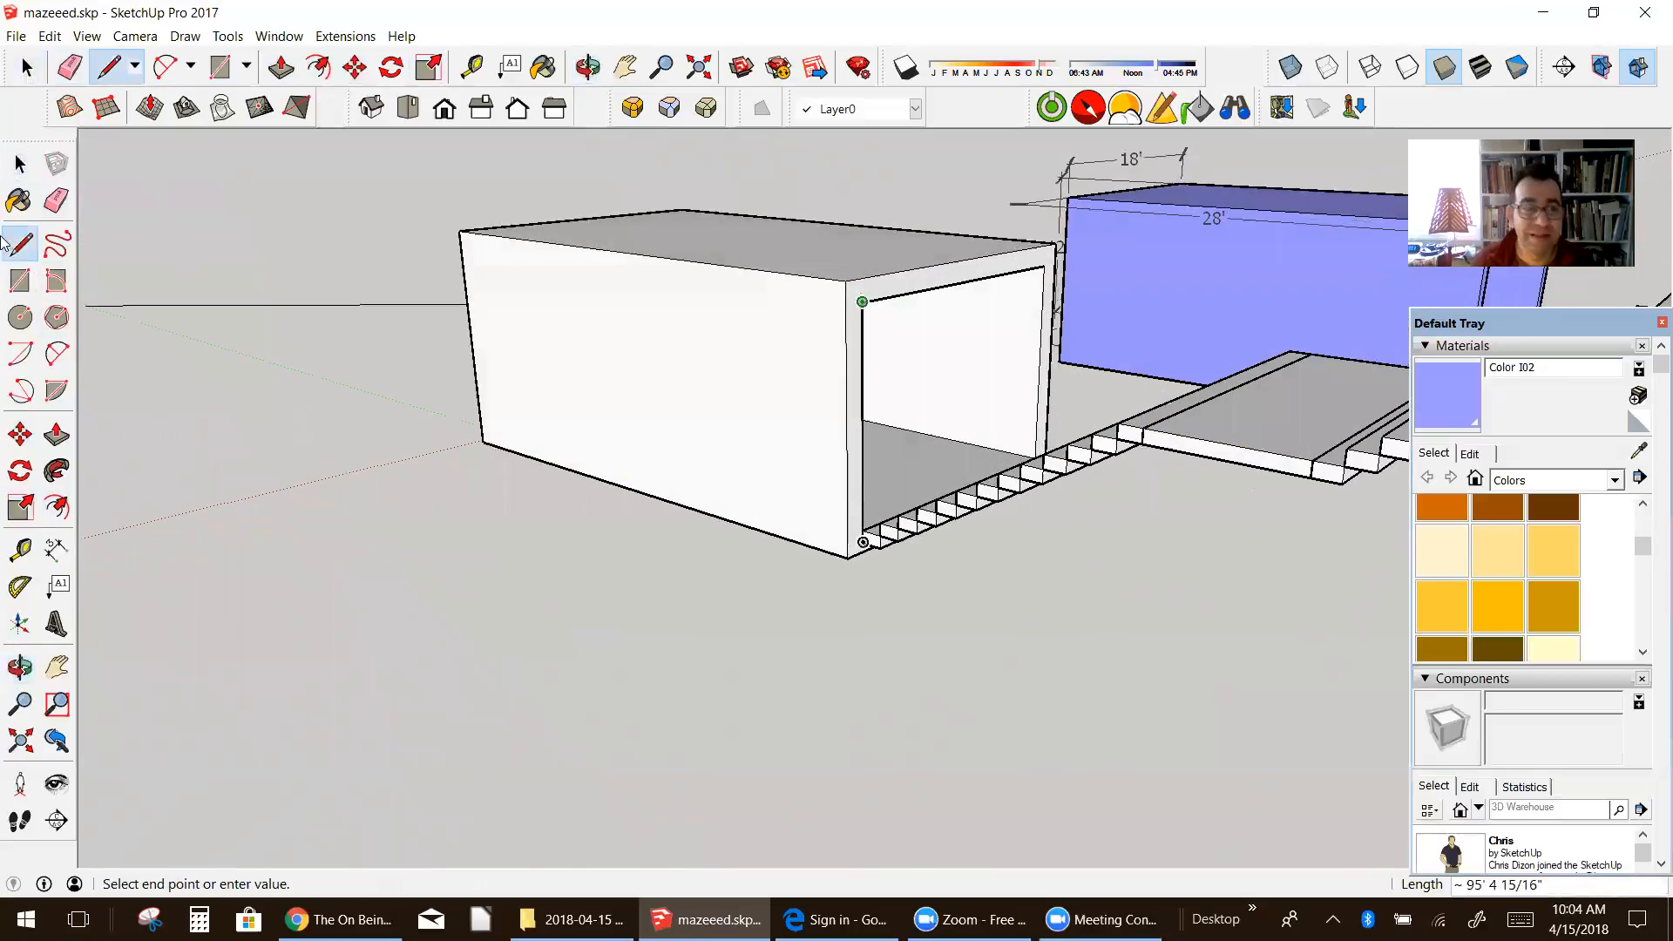
# Step: Move the white tunnel 9' 11" away from the staircase along the green axis
pyautogui.click(29, 161)
pyautogui.rightClick(31, 155)
pyautogui.click(489, 342)
pyautogui.click(490, 342)
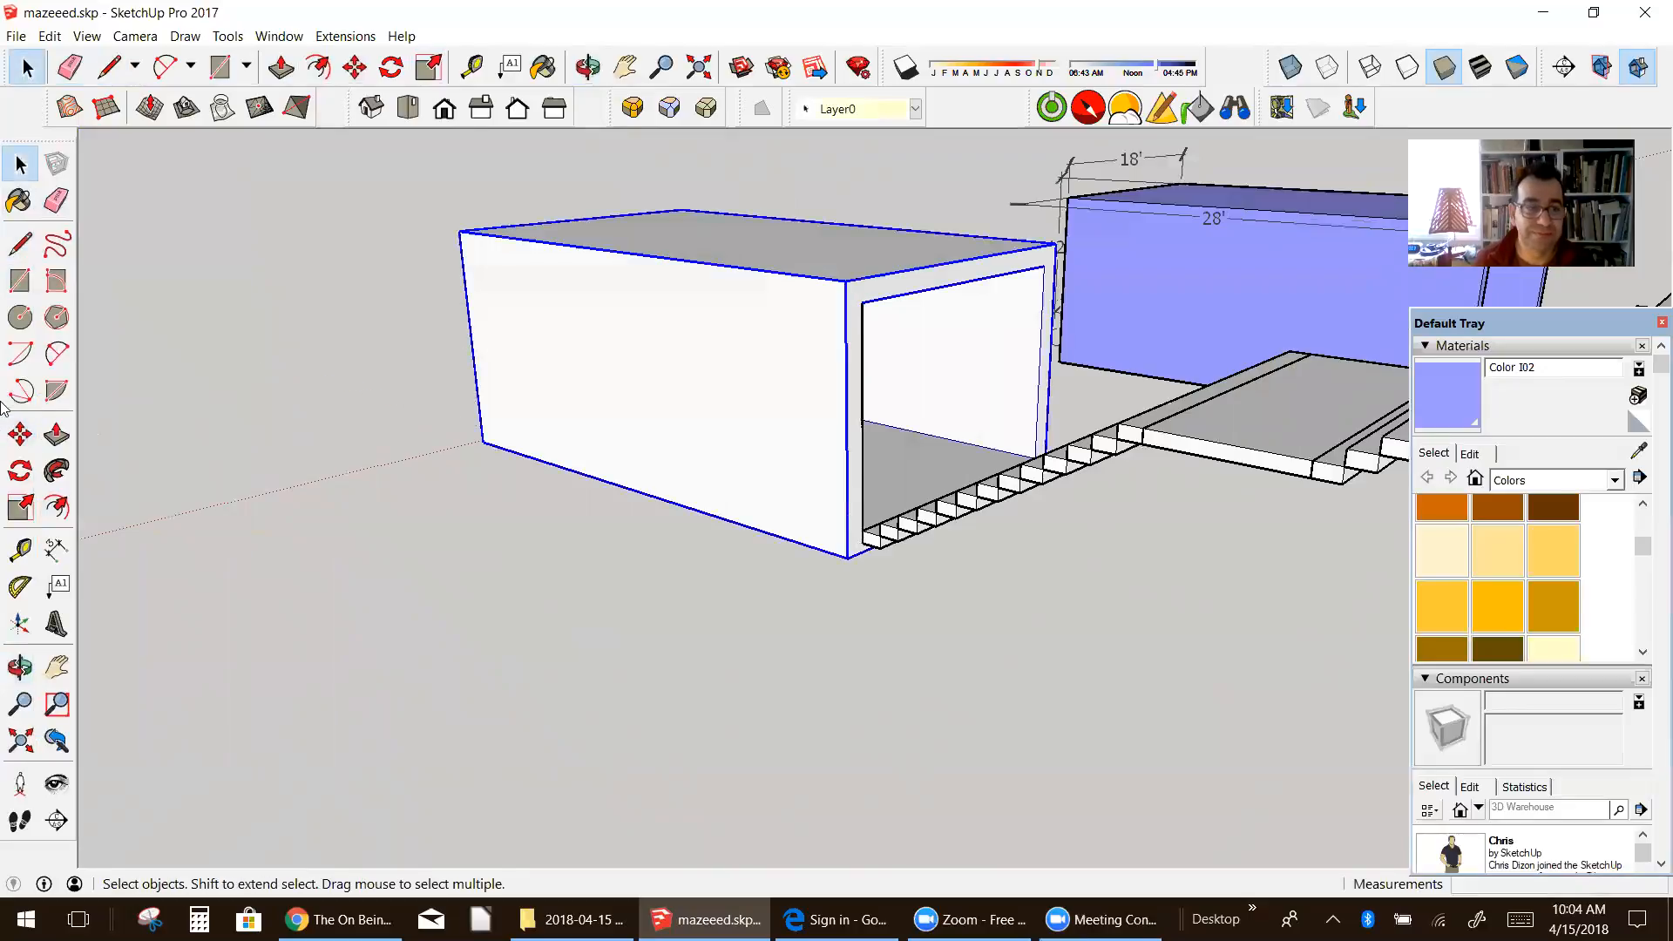
pyautogui.click(21, 434)
pyautogui.click(847, 556)
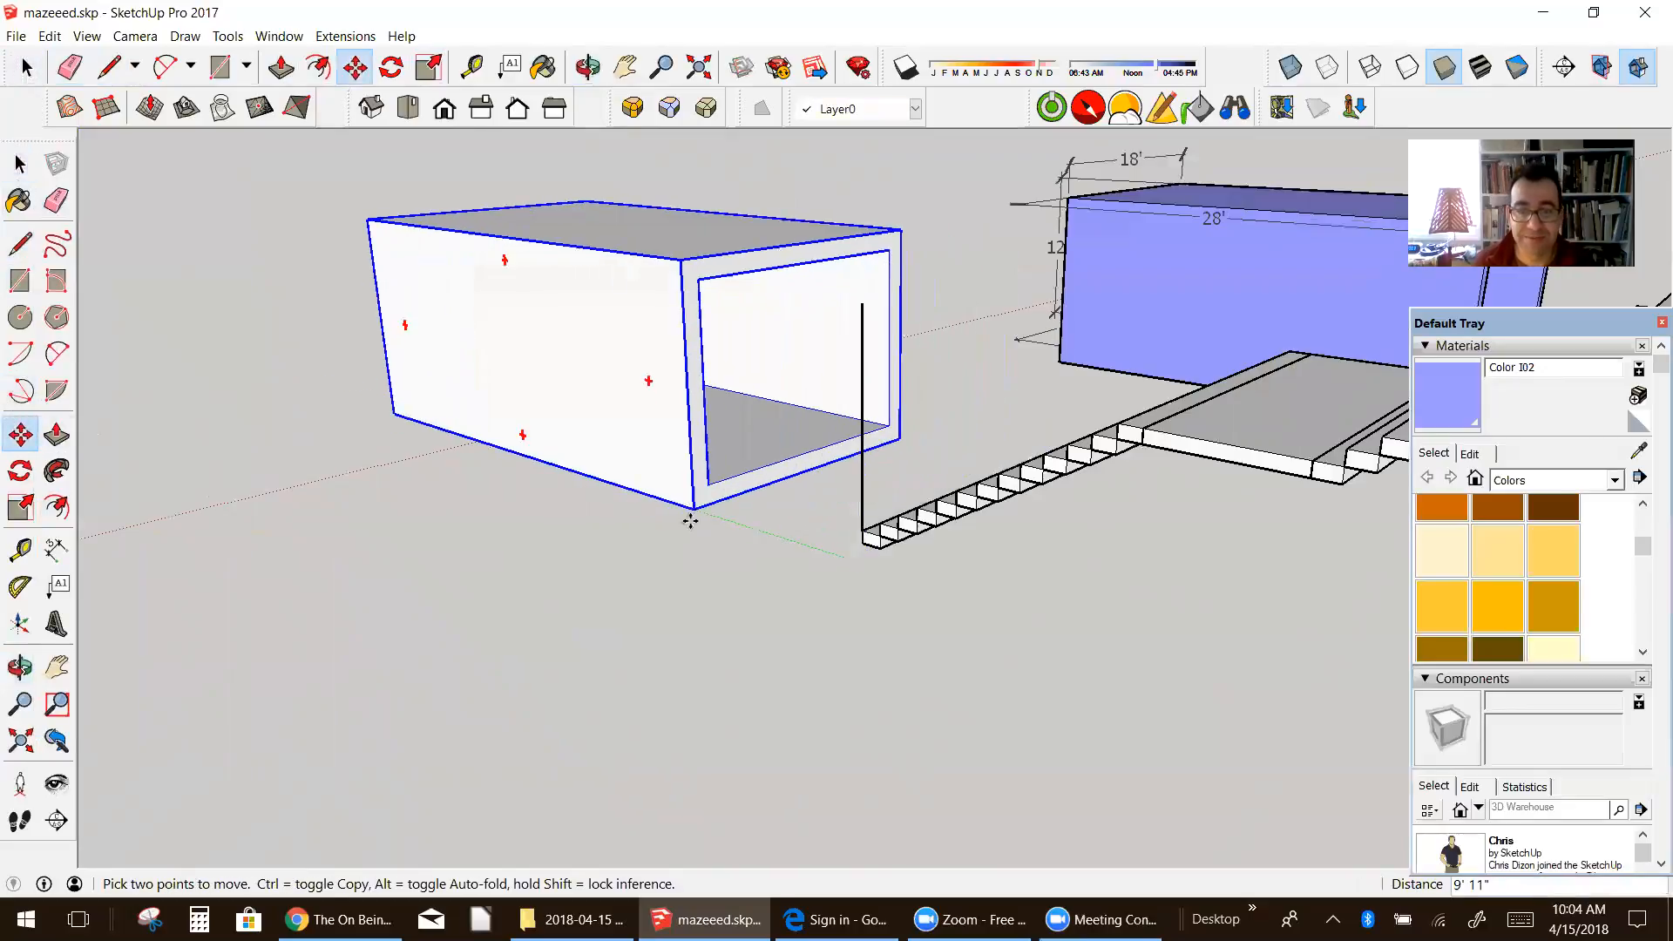
pyautogui.moveTo(857, 575); pyautogui.dragTo(776, 654, button='middle')
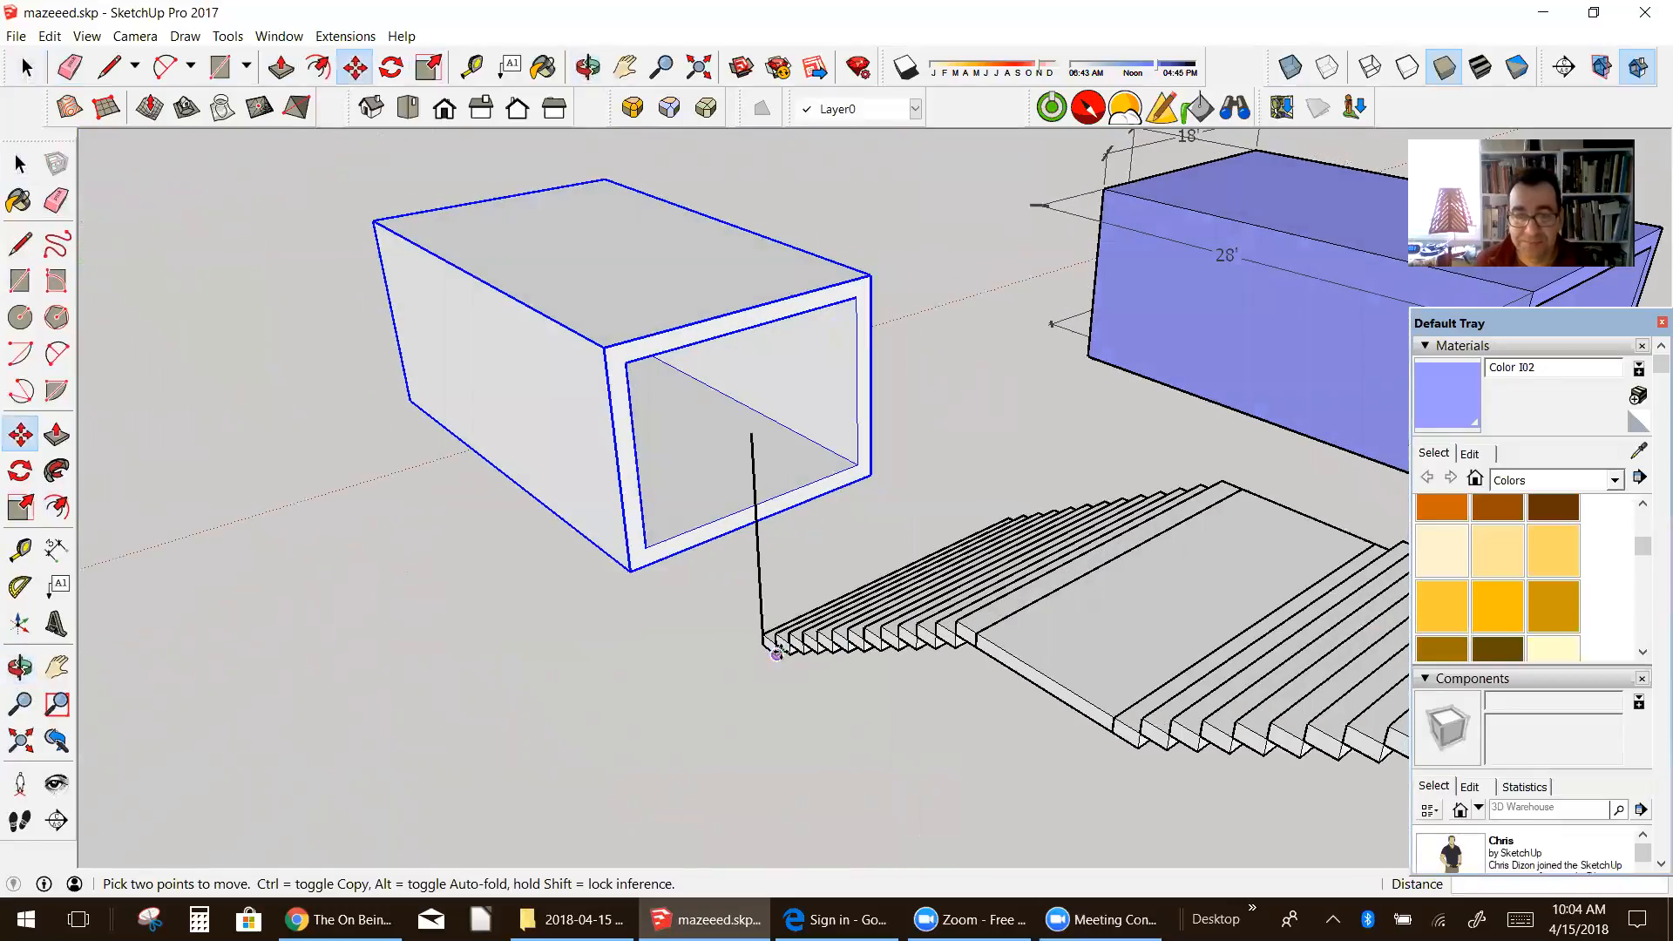
# Step: Copy the vertical line from the bottom step's corner to the lower corner where the first flight meets the landing
pyautogui.click(20, 164)
pyautogui.click(761, 620)
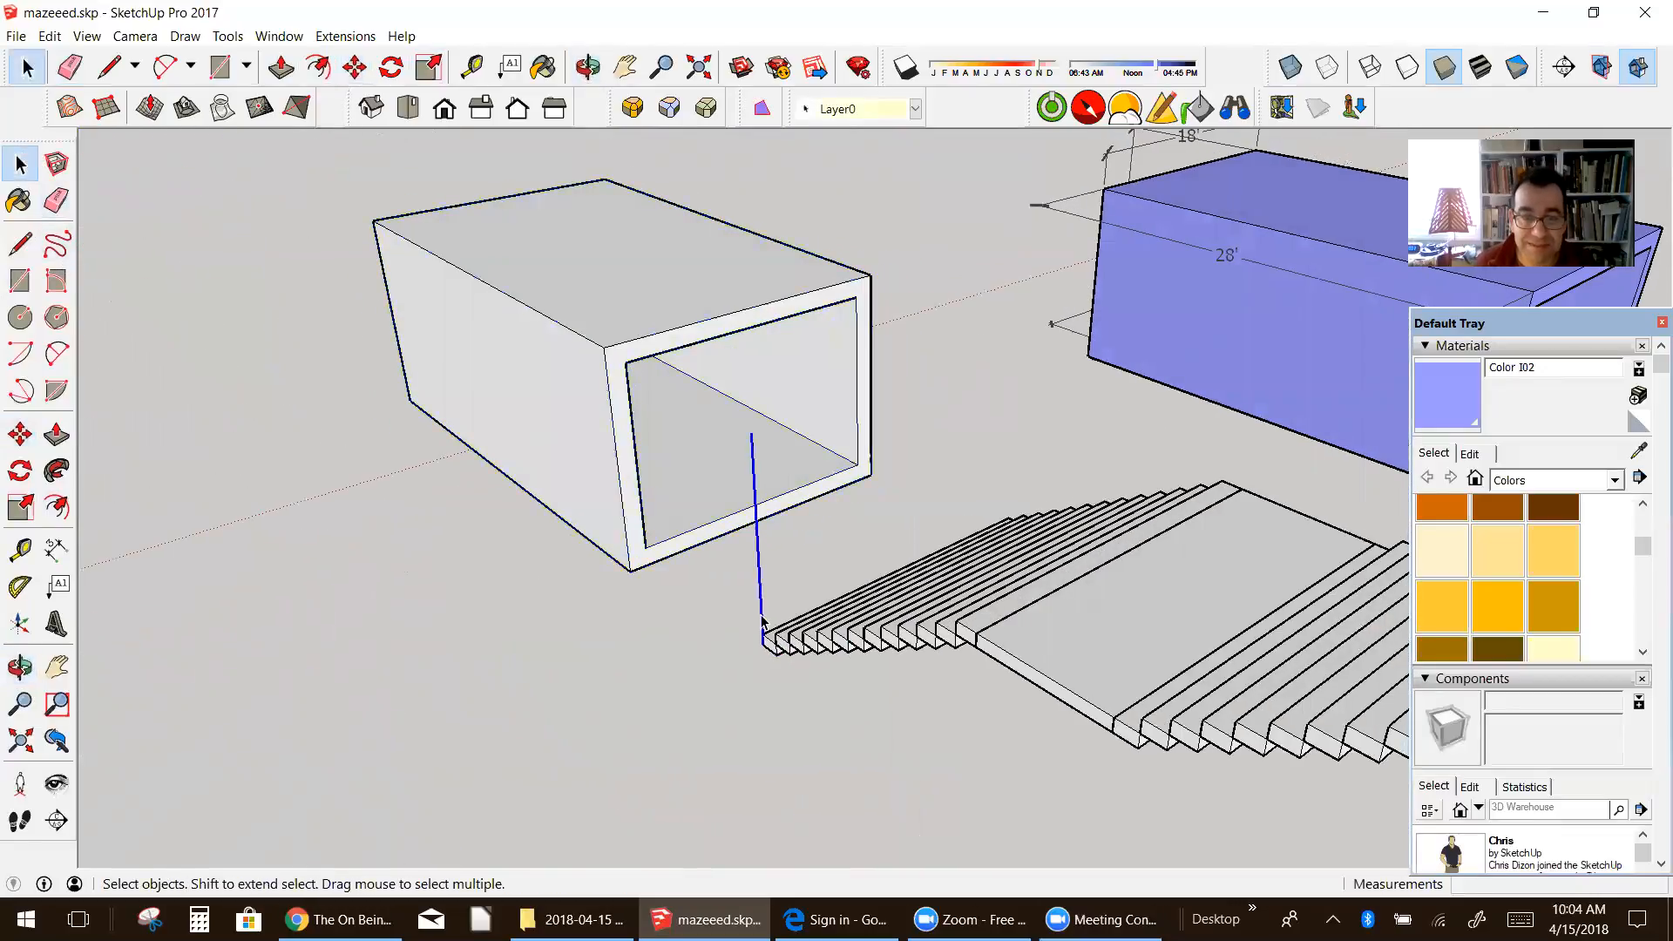
pyautogui.click(20, 434)
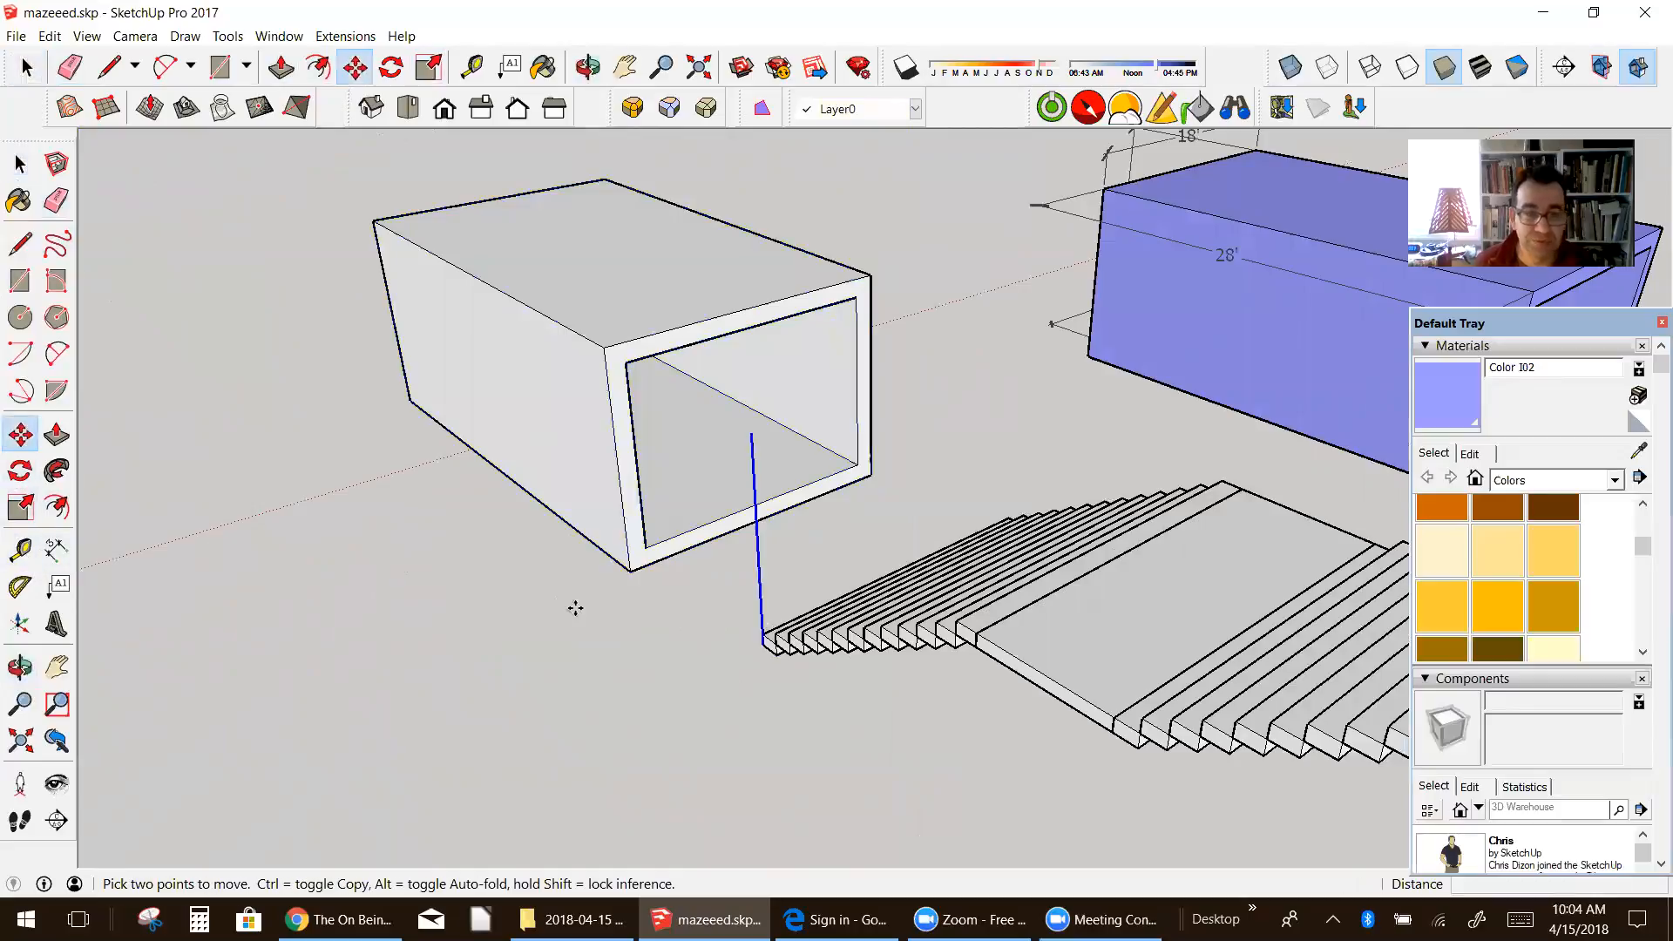
pyautogui.click(761, 633)
pyautogui.press('ctrl')
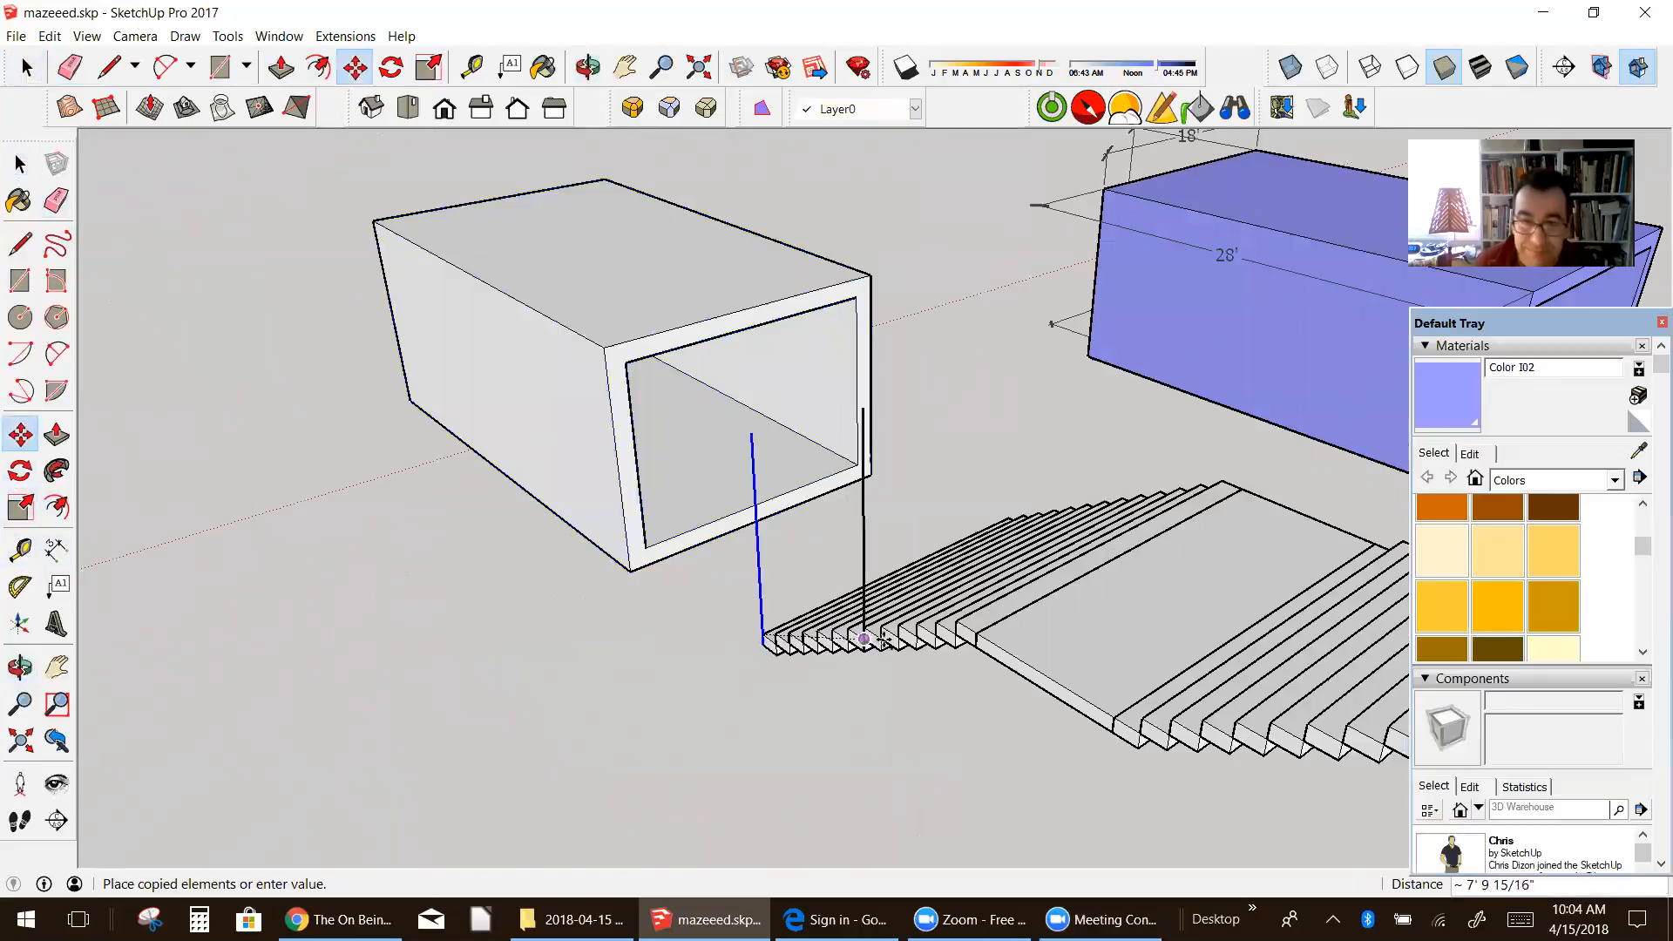
pyautogui.rightClick(956, 639)
pyautogui.click(957, 642)
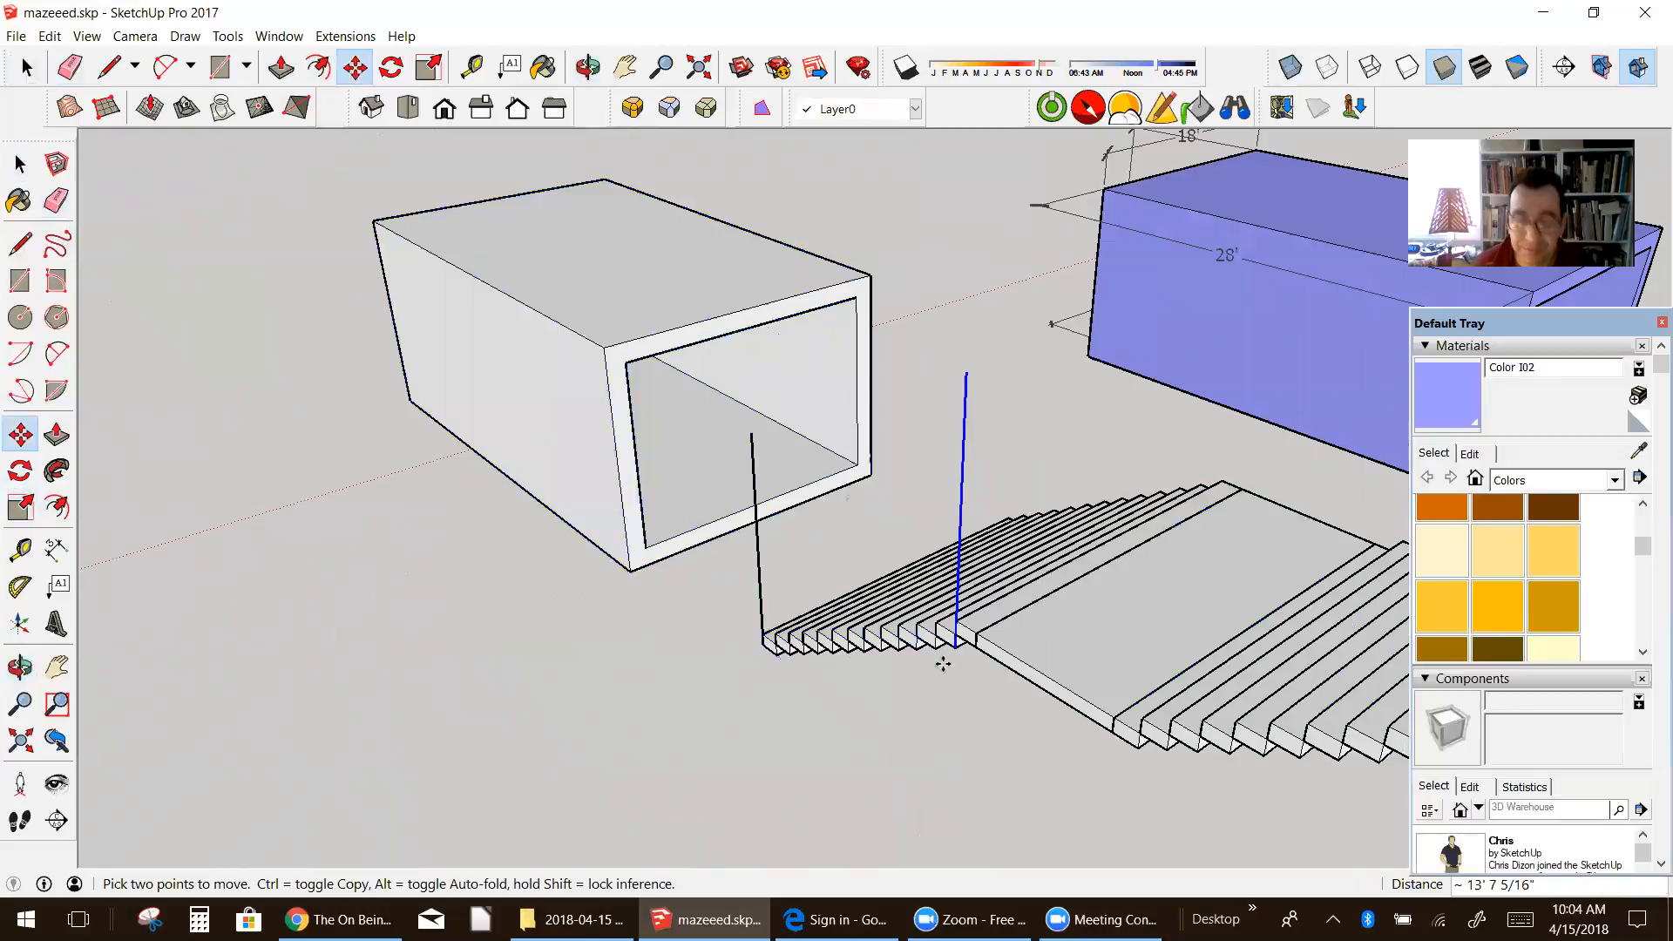
# Step: Delete the misplaced line copy and copy the vertical line from the end step's upper corner to the upper corner where the first flight meets the landing
pyautogui.press('Delete')
pyautogui.click(20, 163)
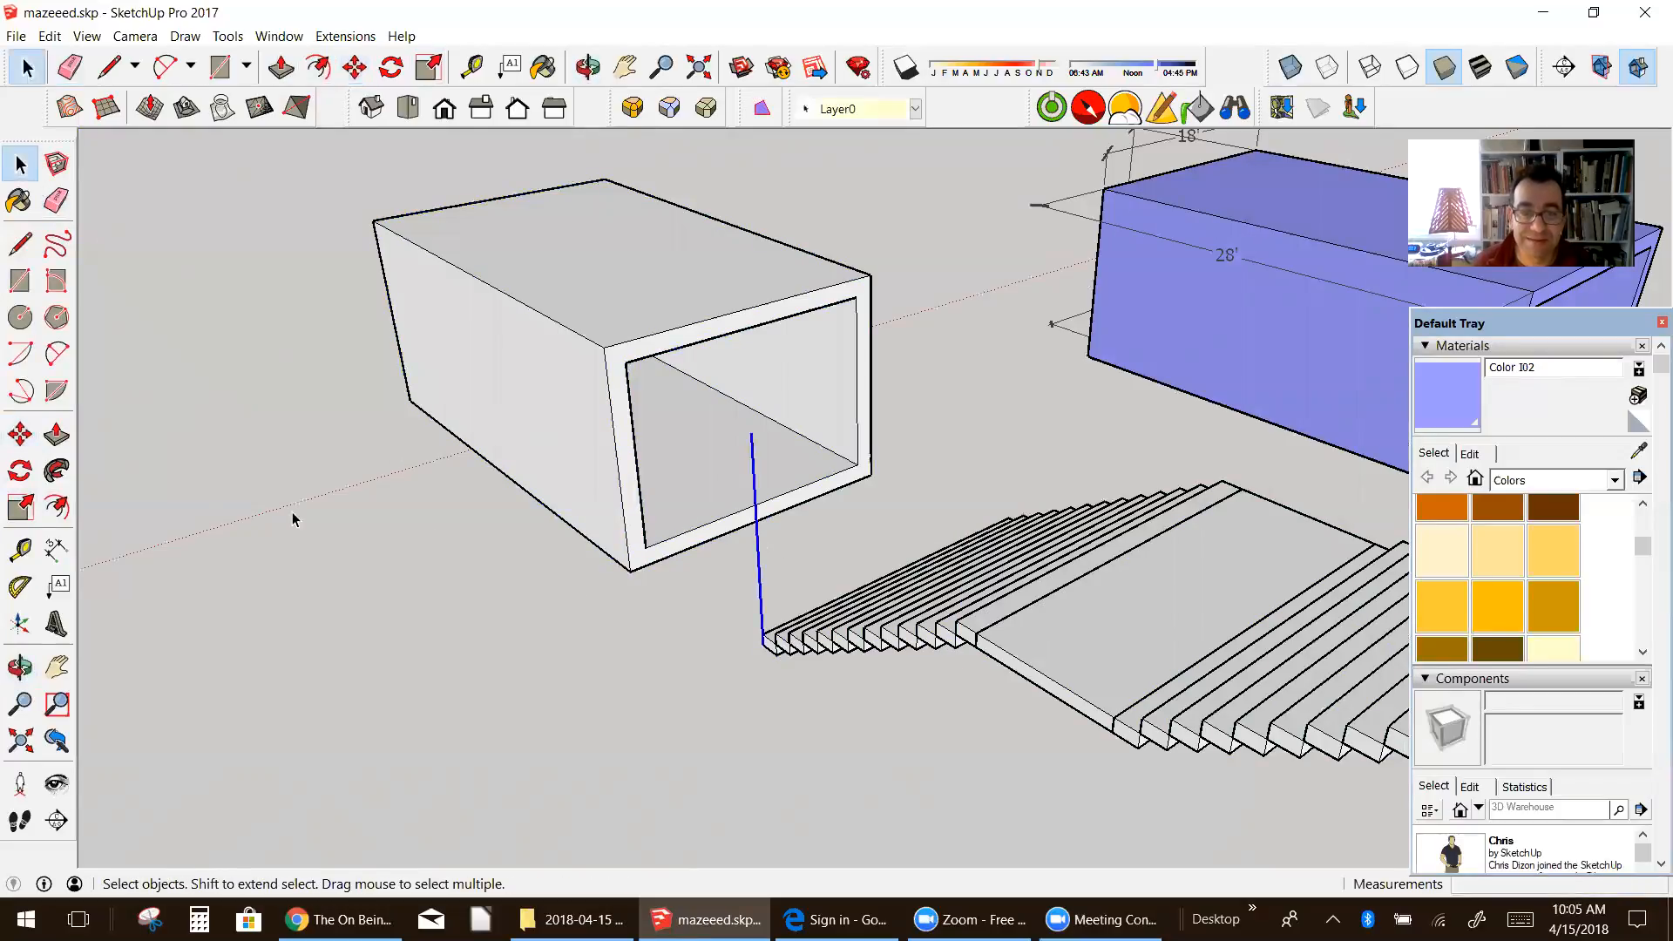
pyautogui.click(20, 433)
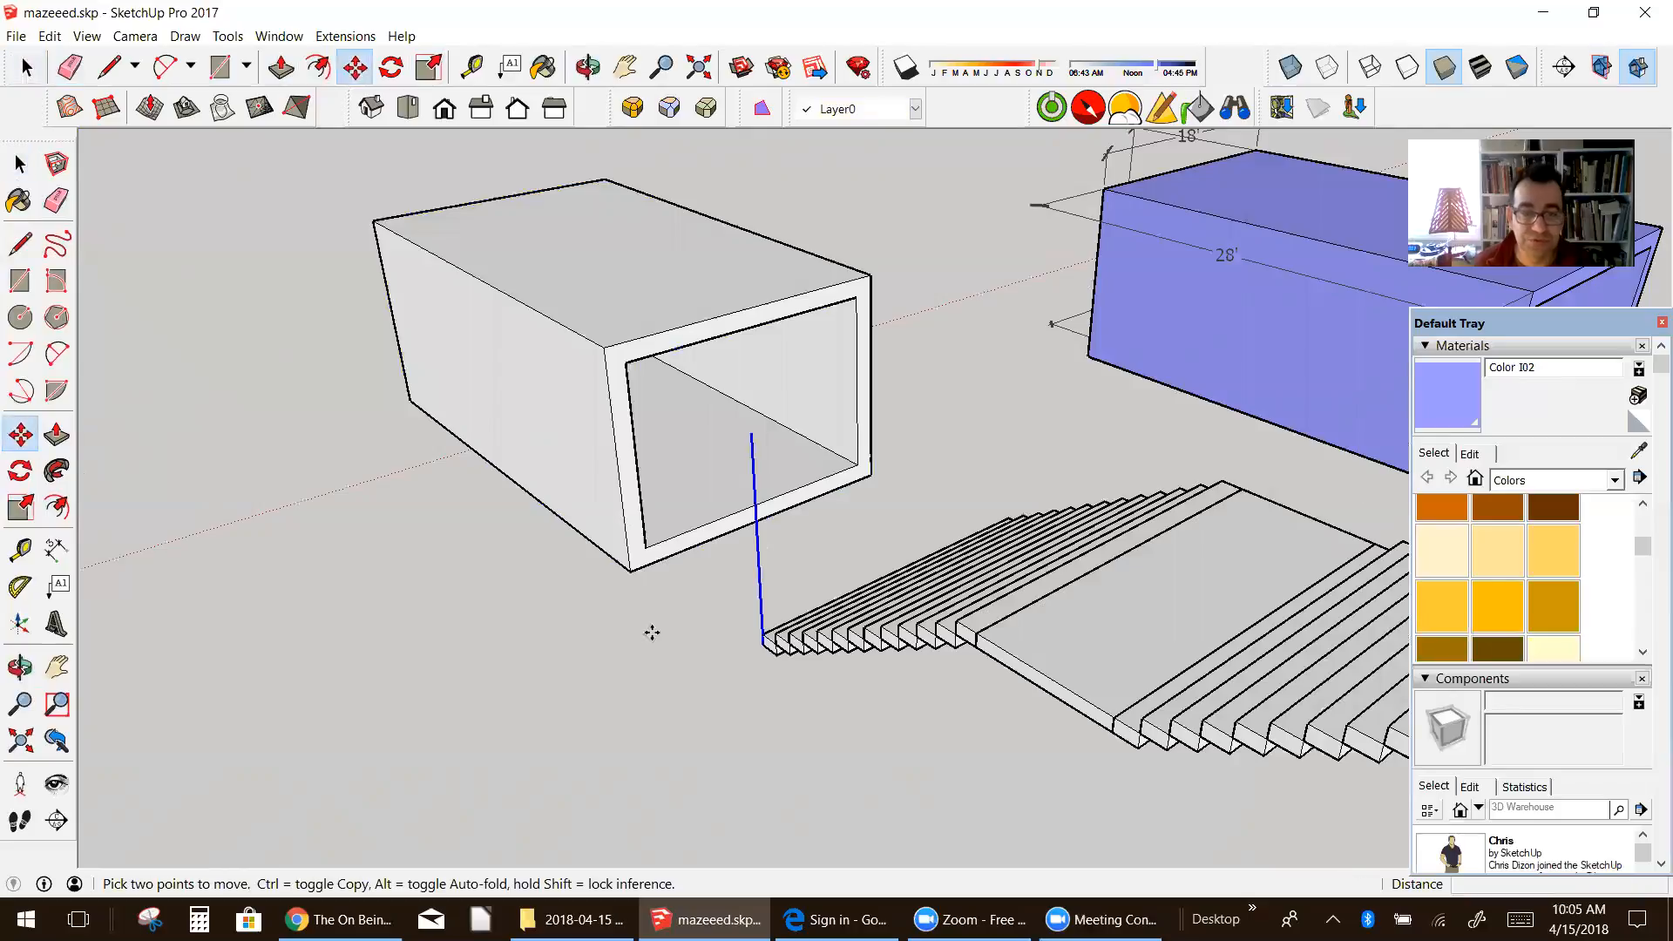
pyautogui.click(761, 634)
pyautogui.press('ctrl')
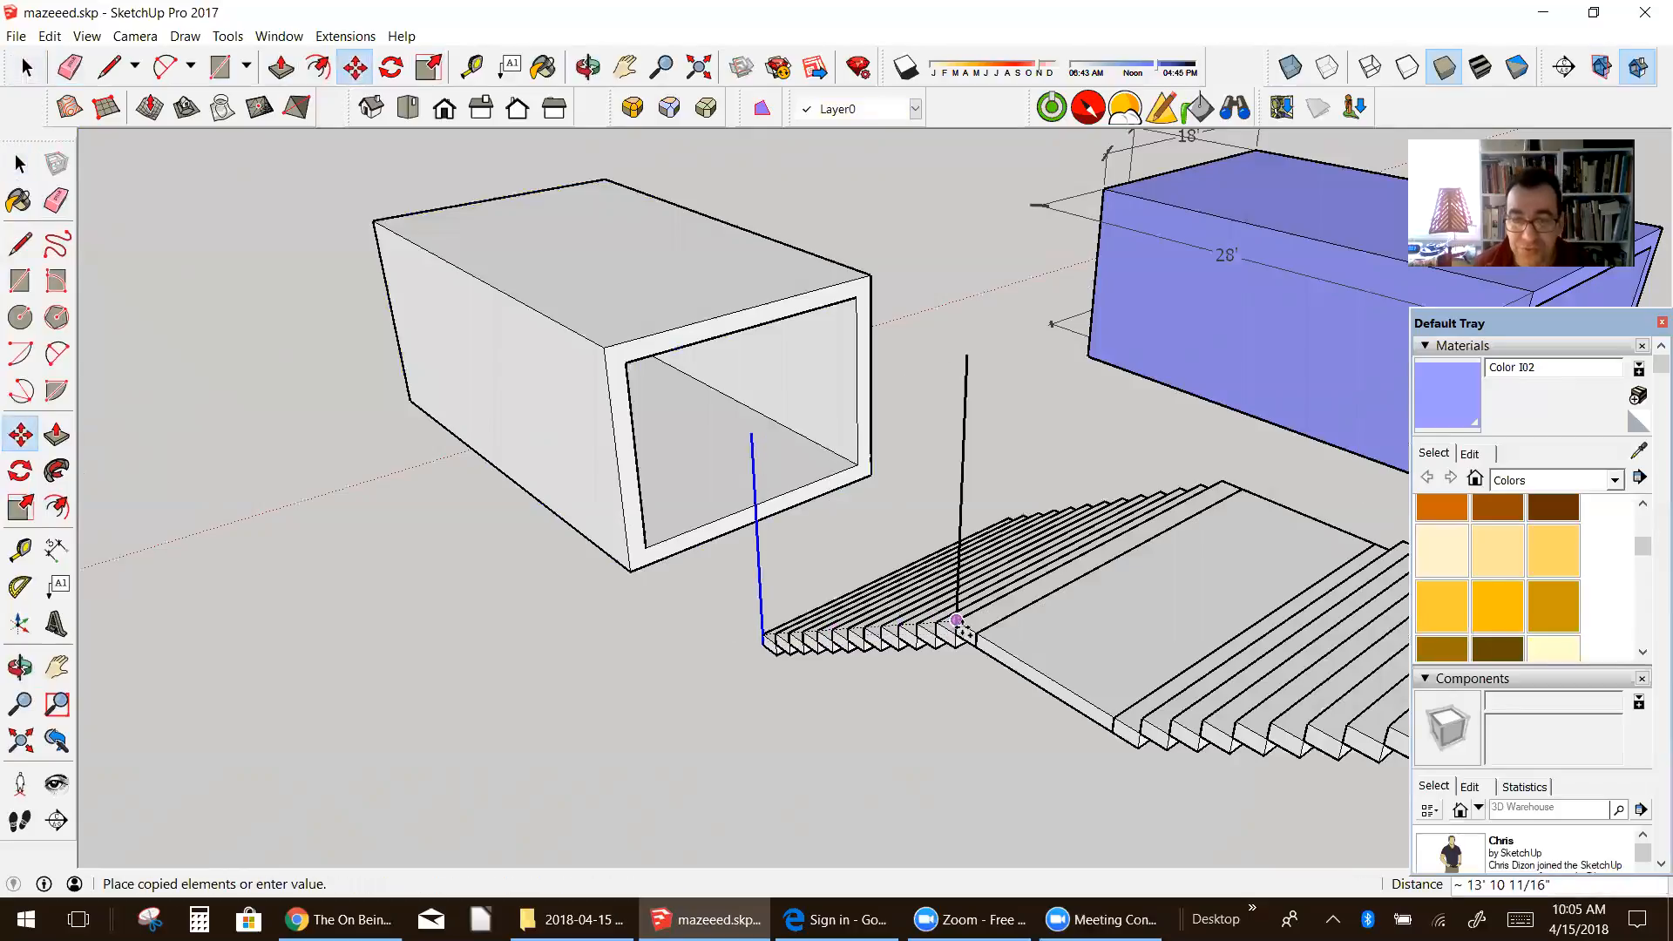
pyautogui.click(957, 620)
# Step: Copy the vertical line 7' along the landing's edge to the corner where the second flight starts
pyautogui.click(956, 619)
pyautogui.press('ctrl')
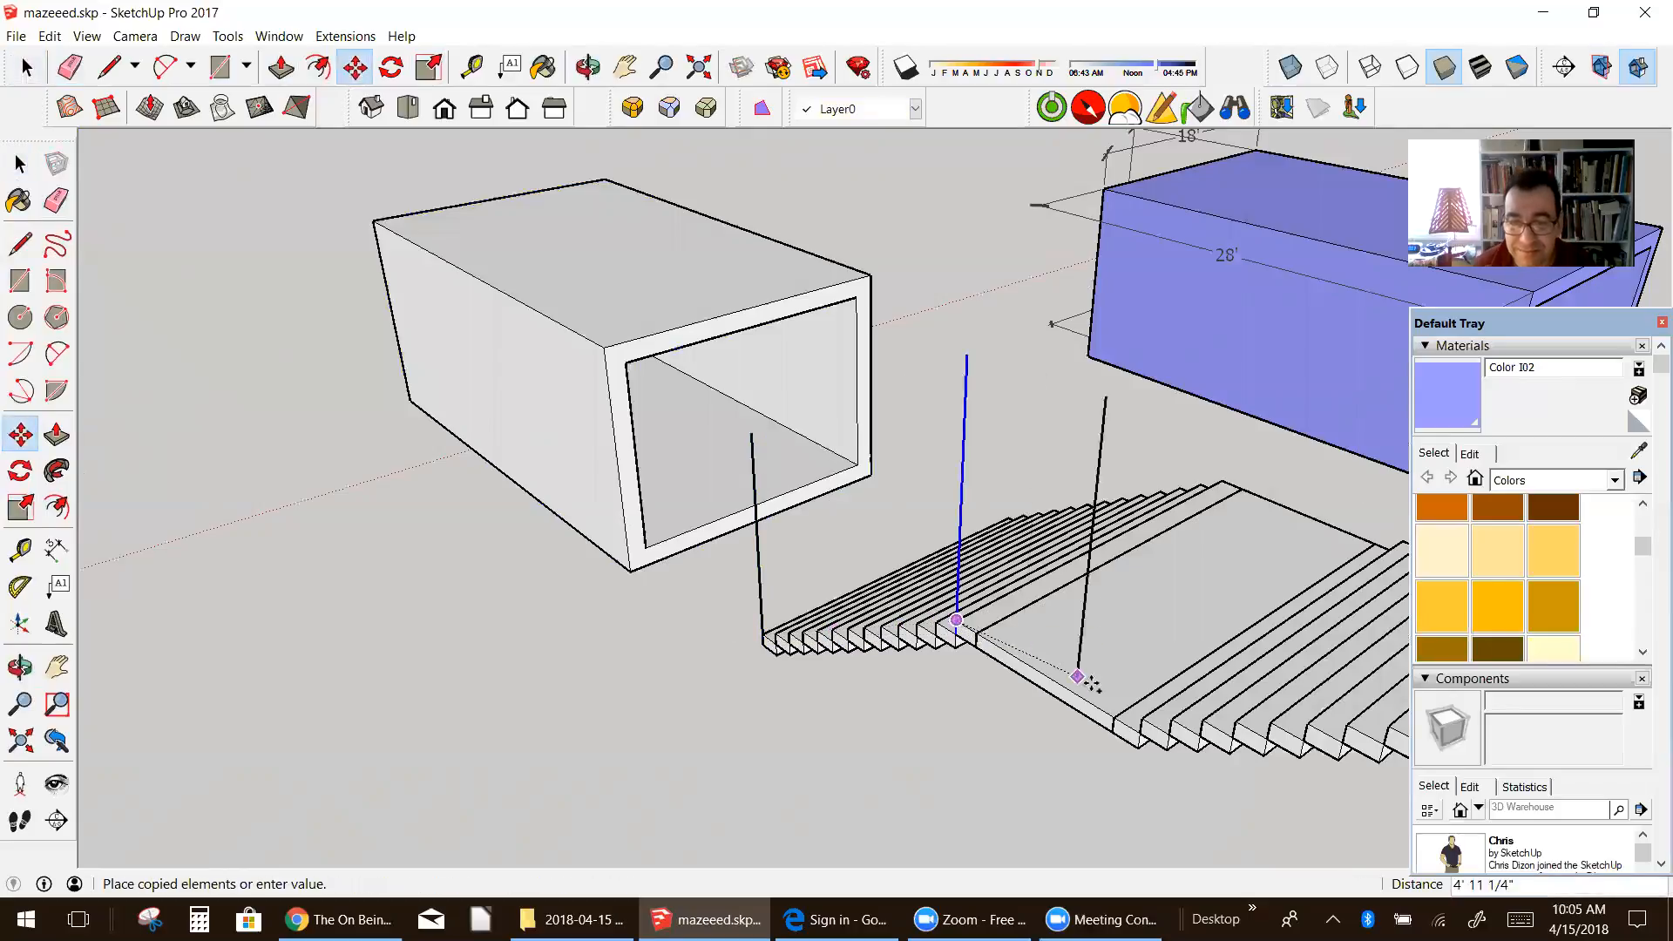
pyautogui.click(1130, 726)
# Step: Copy the vertical line from the landing's corner to the outer corner at the far end of the second flight
pyautogui.scroll(-2, 1130, 726)
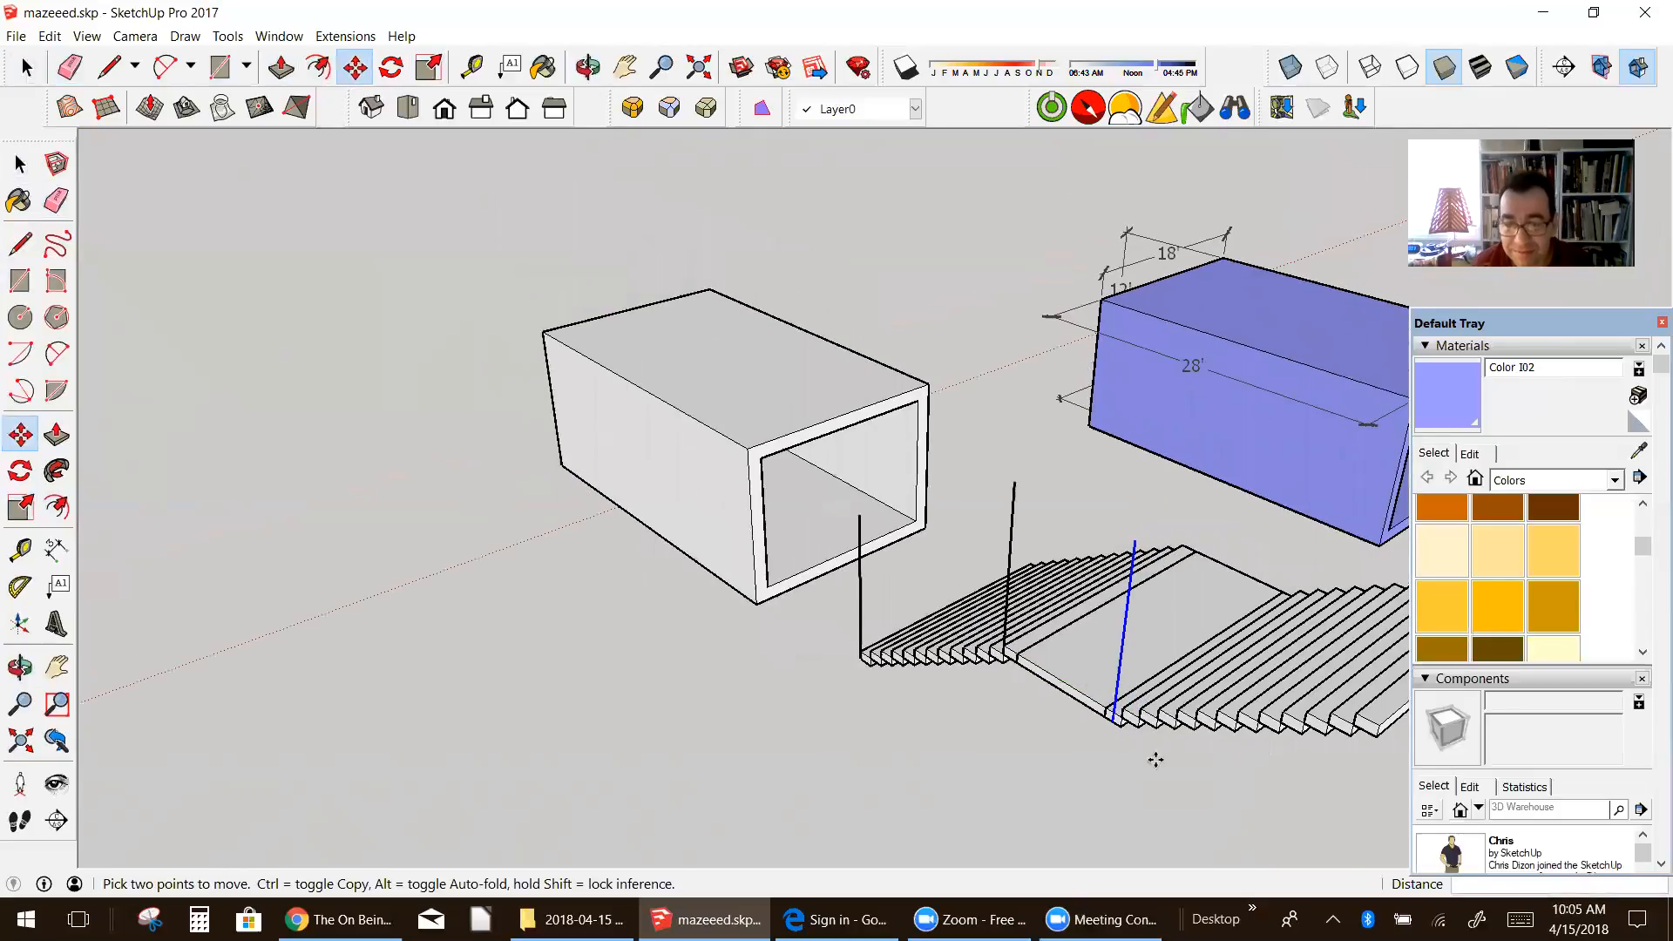
pyautogui.scroll(4, 1121, 723)
pyautogui.scroll(2, 1121, 723)
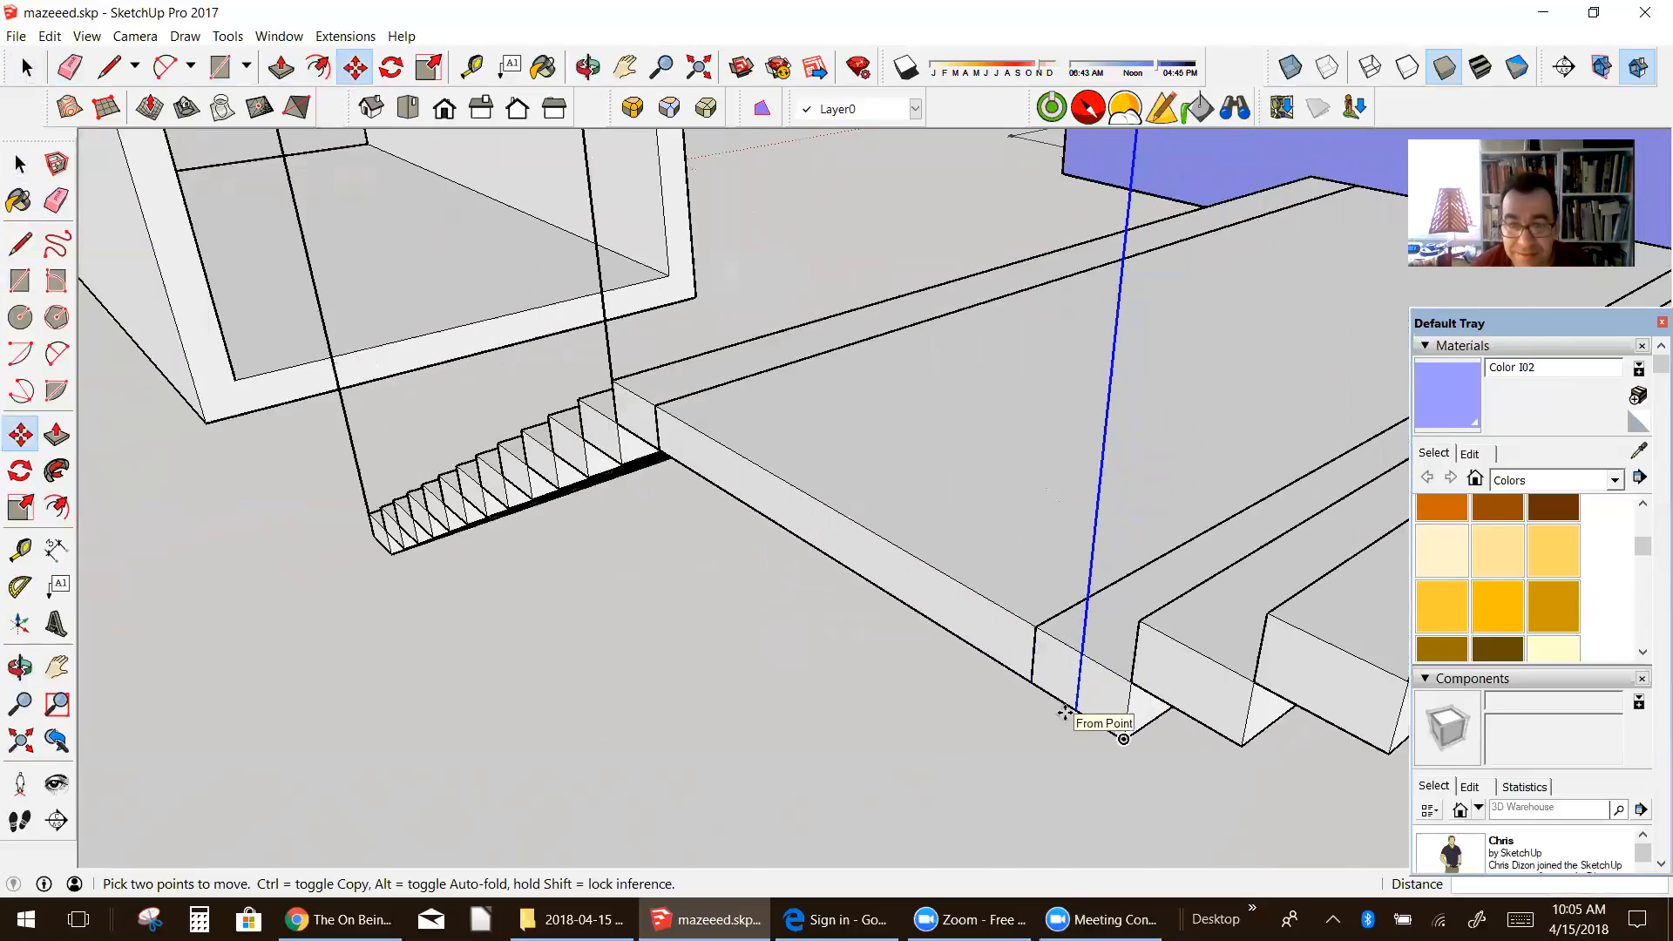
pyautogui.scroll(-5, 1111, 684)
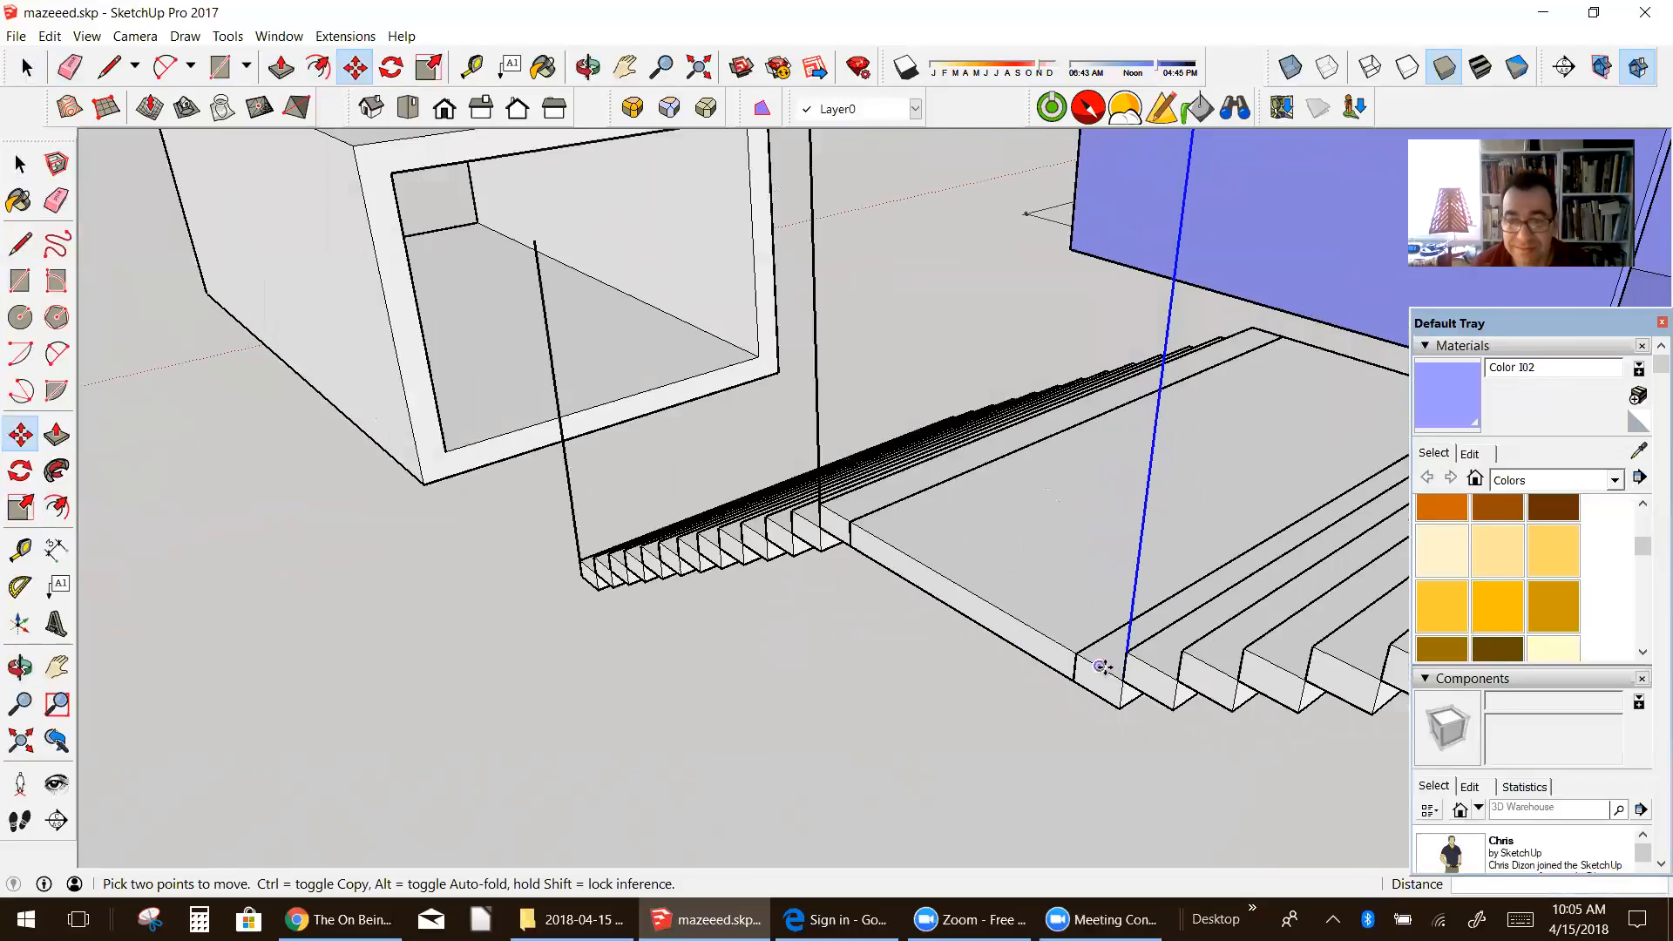
pyautogui.scroll(-2, 1100, 656)
pyautogui.press('ctrl')
pyautogui.click(1107, 667)
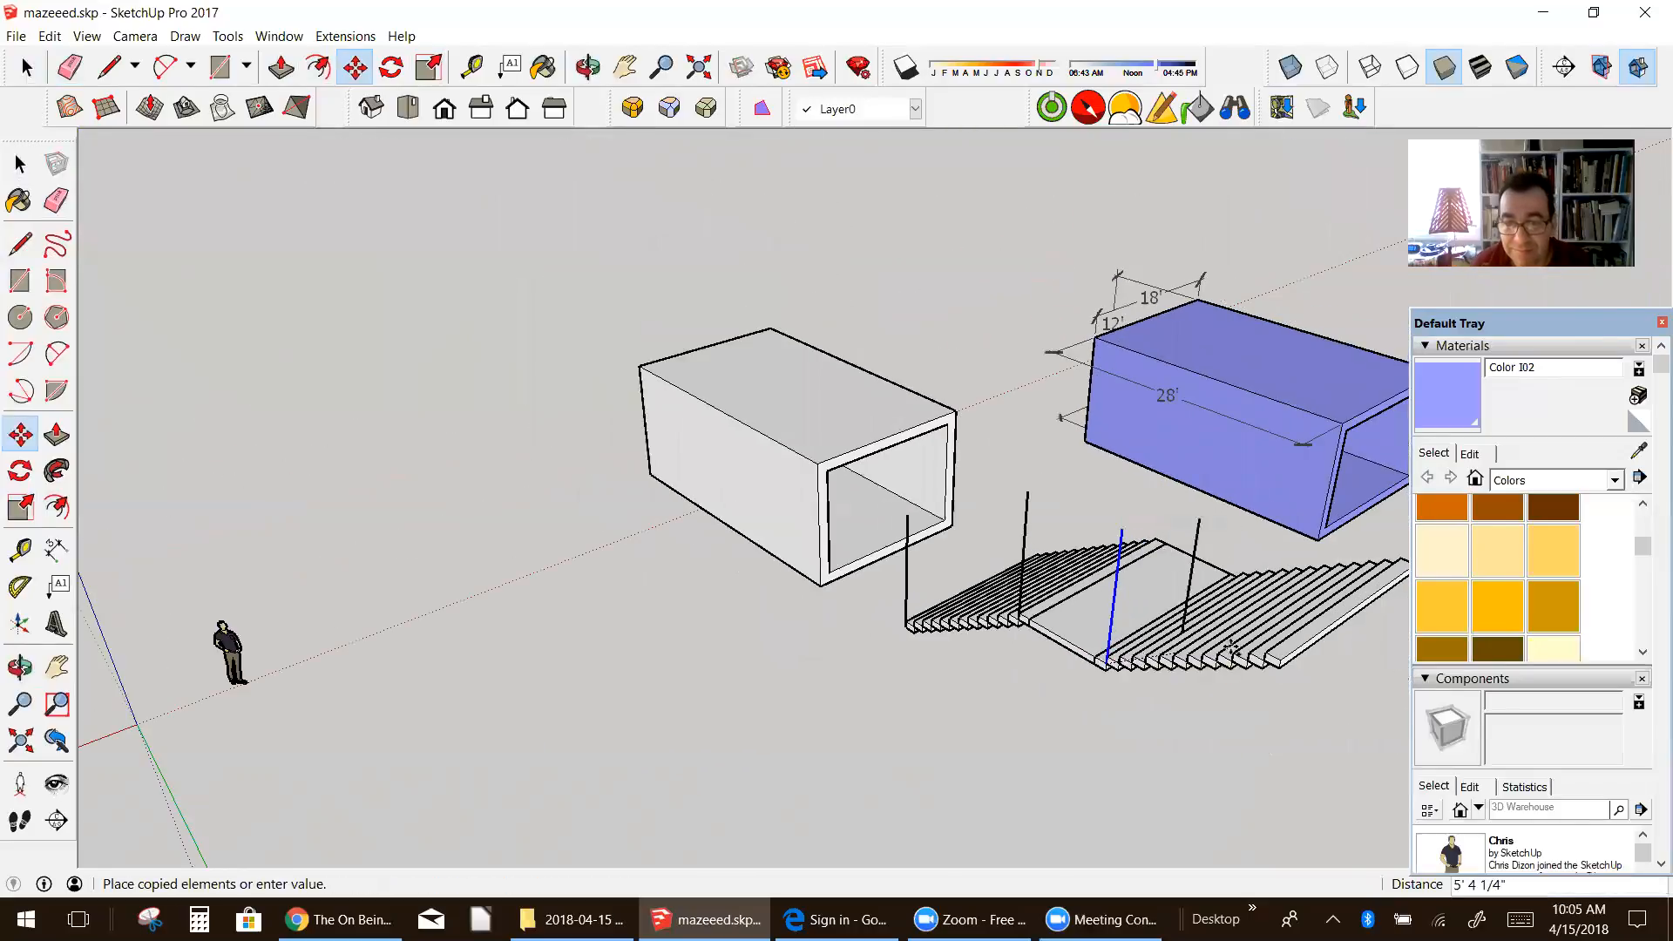
pyautogui.click(1279, 660)
# Step: Draw edges connecting the upper ends of the four vertical lines along the staircase's side
pyautogui.moveTo(1111, 649); pyautogui.dragTo(560, 687, button='middle')
pyautogui.scroll(3, 375, 519)
pyautogui.scroll(1, 541, 522)
pyautogui.moveTo(710, 523); pyautogui.dragTo(750, 528, button='middle')
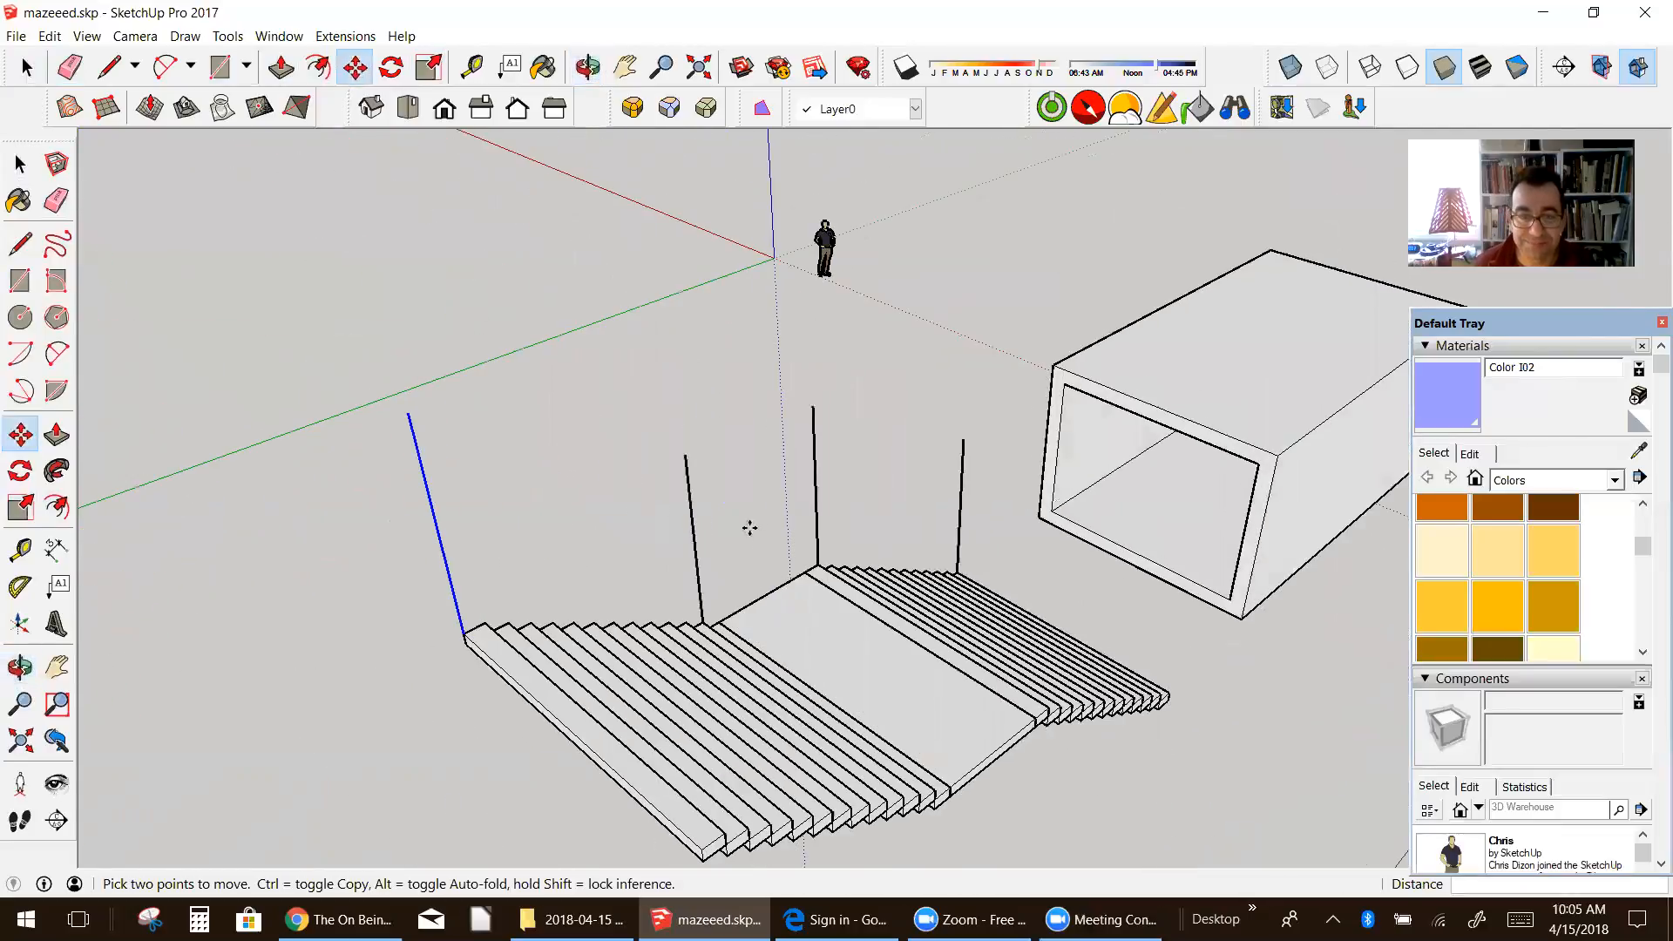
pyautogui.click(20, 244)
pyautogui.click(962, 438)
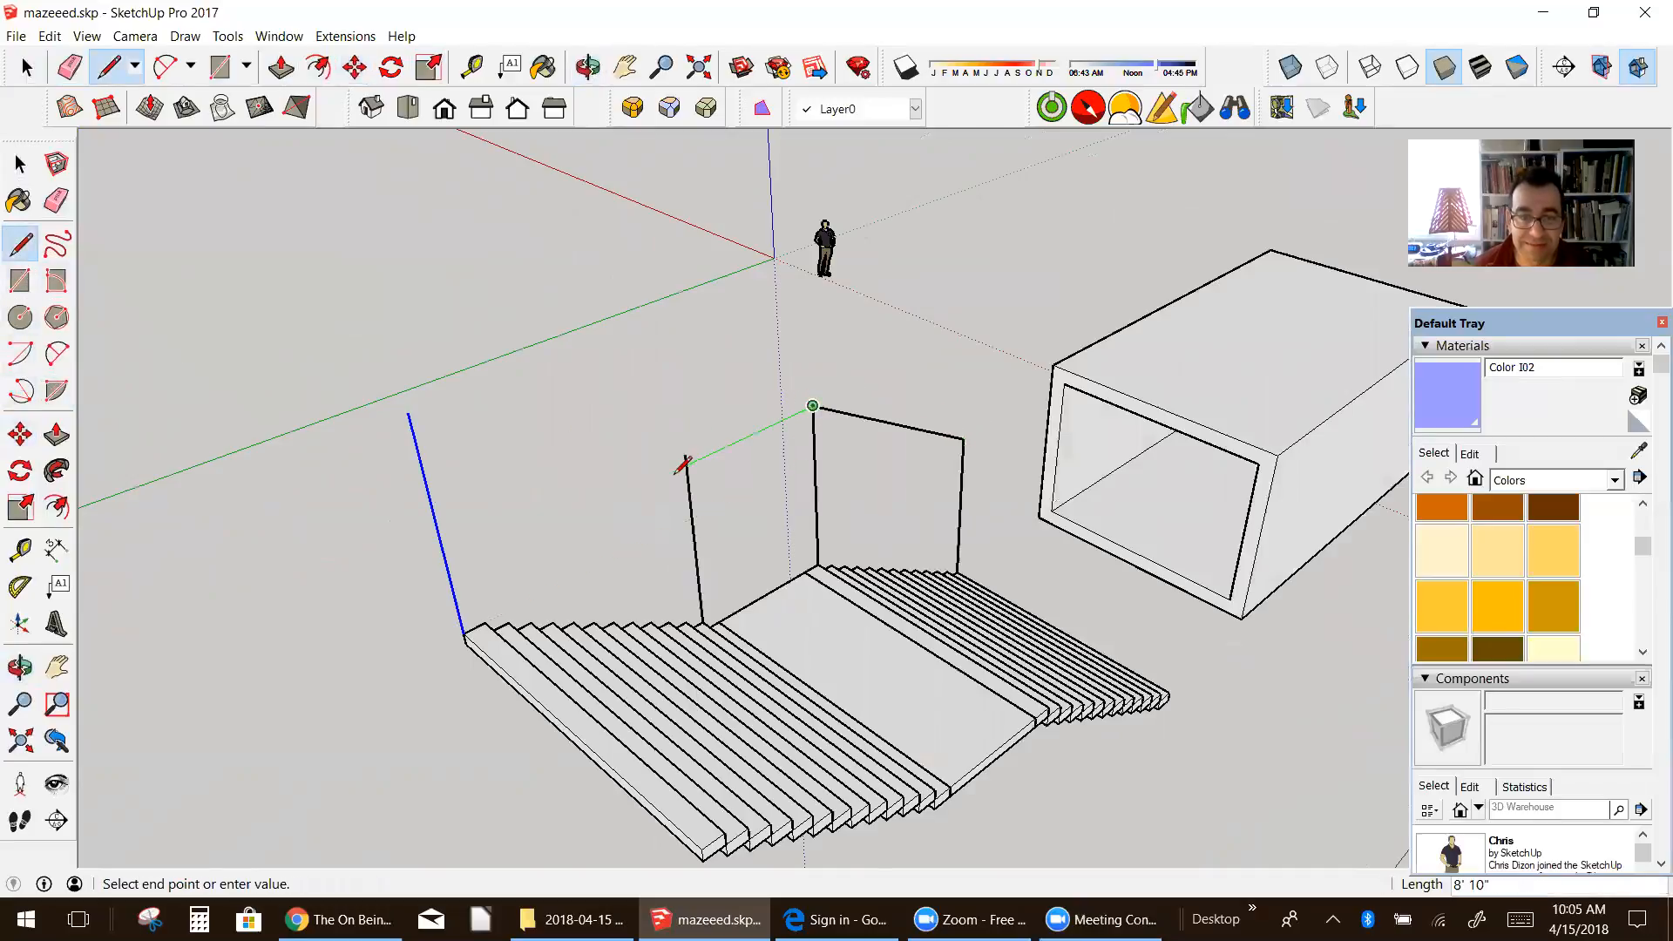
pyautogui.scroll(5, 689, 462)
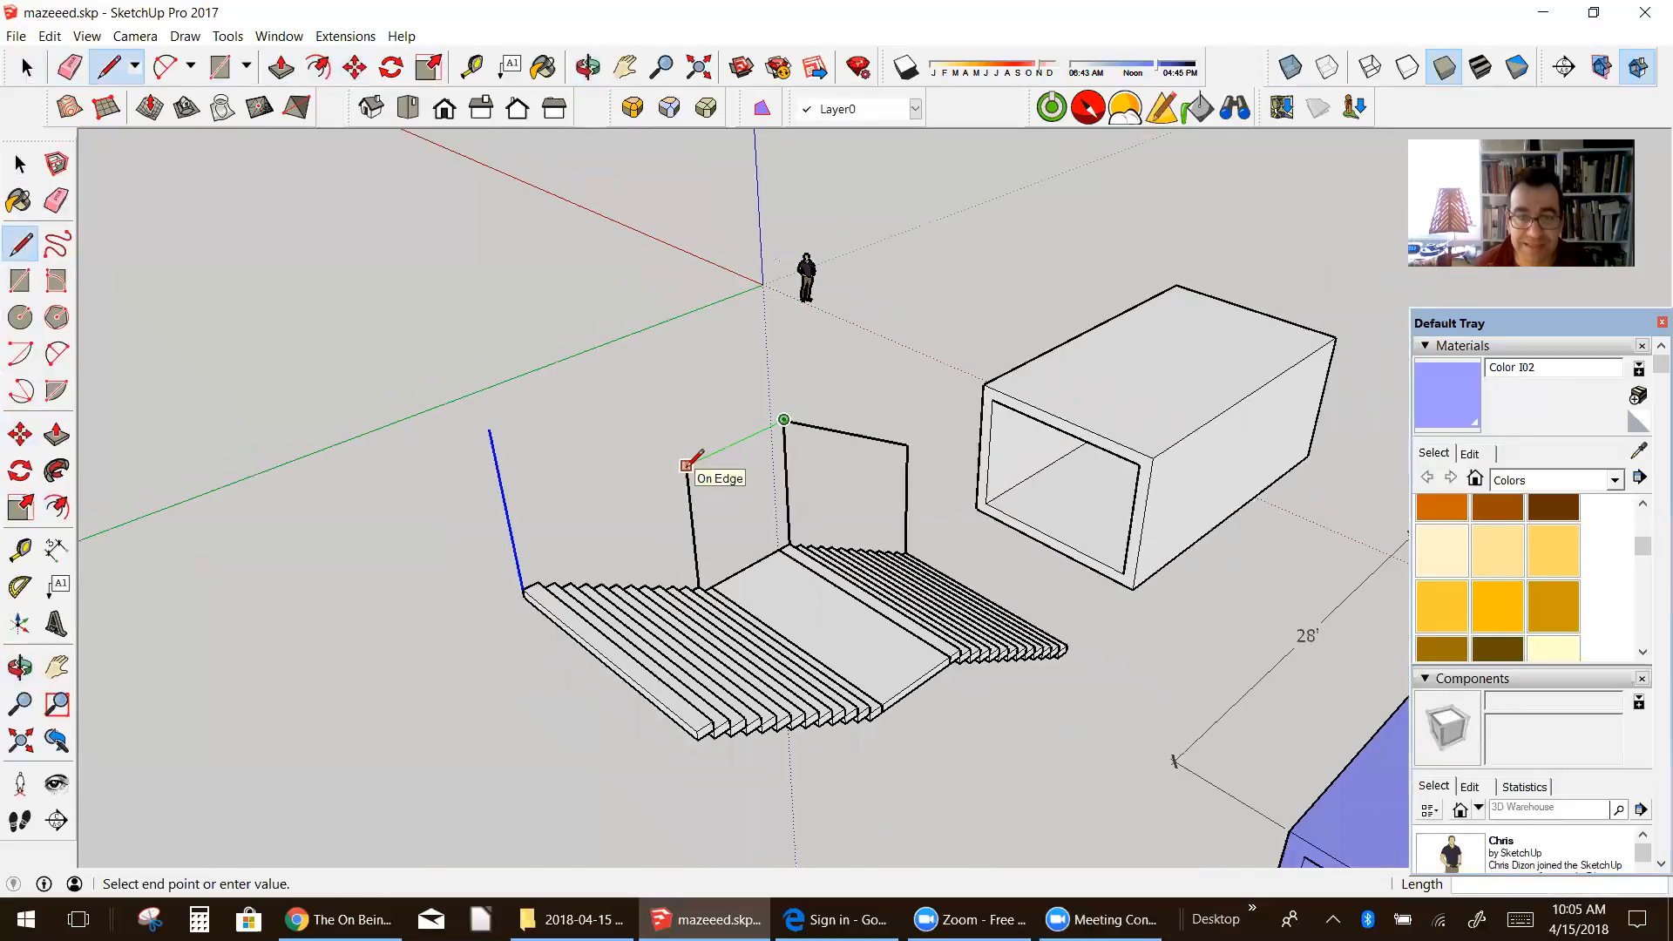
pyautogui.click(688, 460)
pyautogui.scroll(-3, 688, 457)
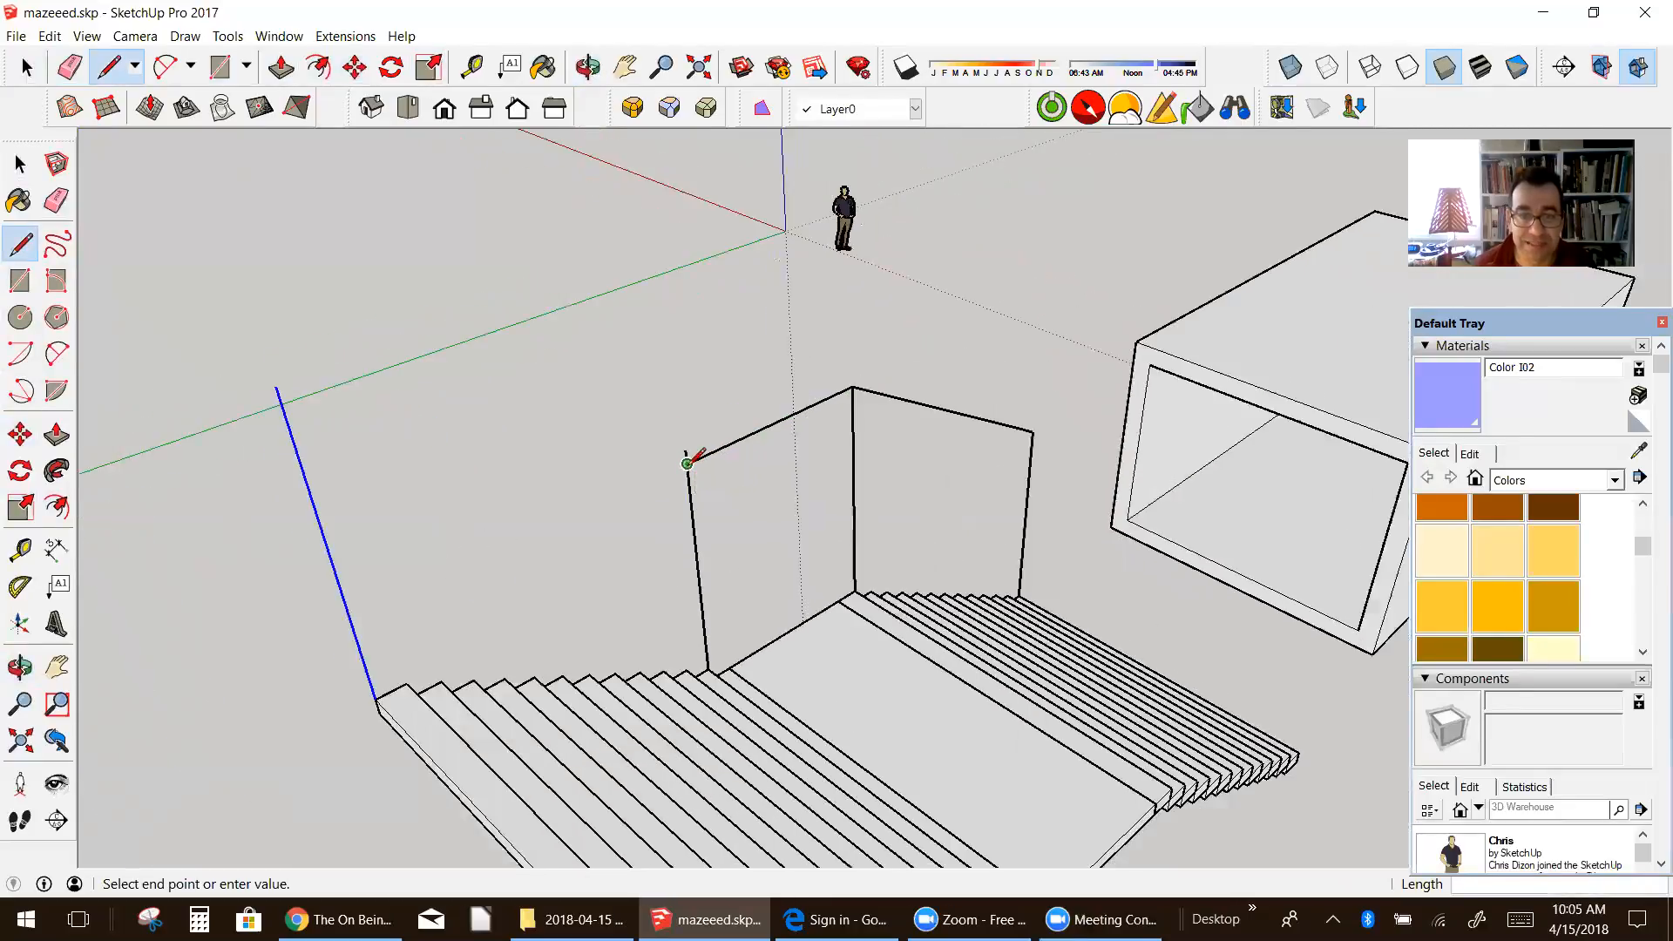
pyautogui.scroll(1, 689, 458)
# Step: Draw the lower edges along the first flight and the landing to close the first two side wall faces
pyautogui.moveTo(584, 488); pyautogui.dragTo(1046, 481, button='middle')
pyautogui.scroll(6, 1098, 475)
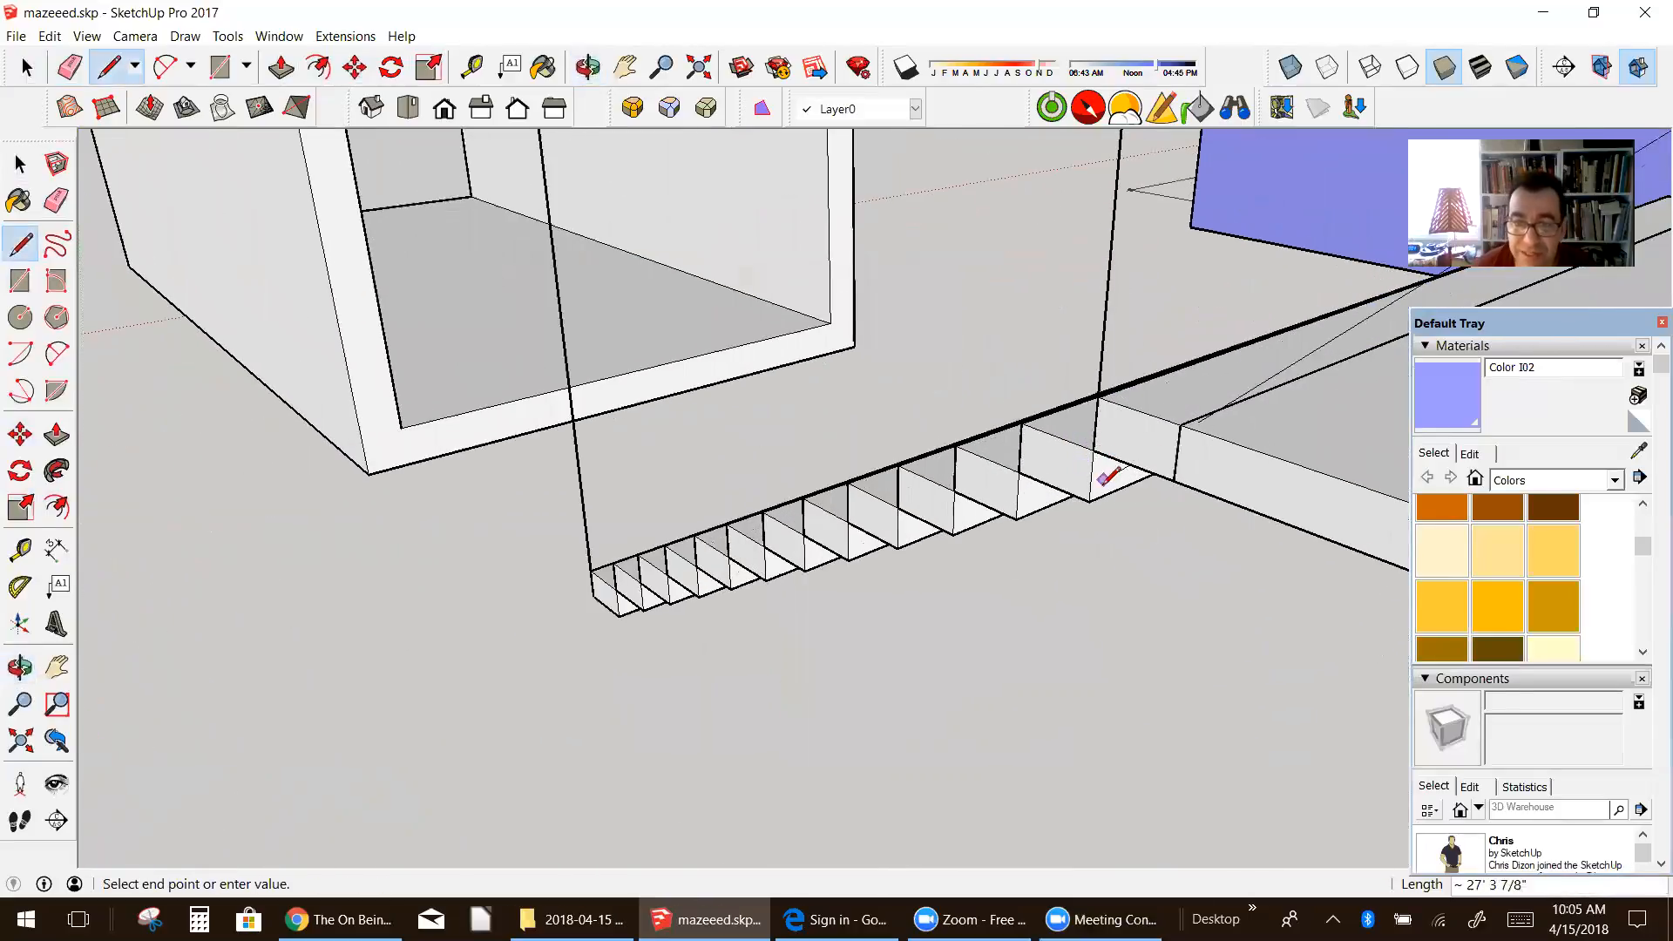
pyautogui.press('Escape')
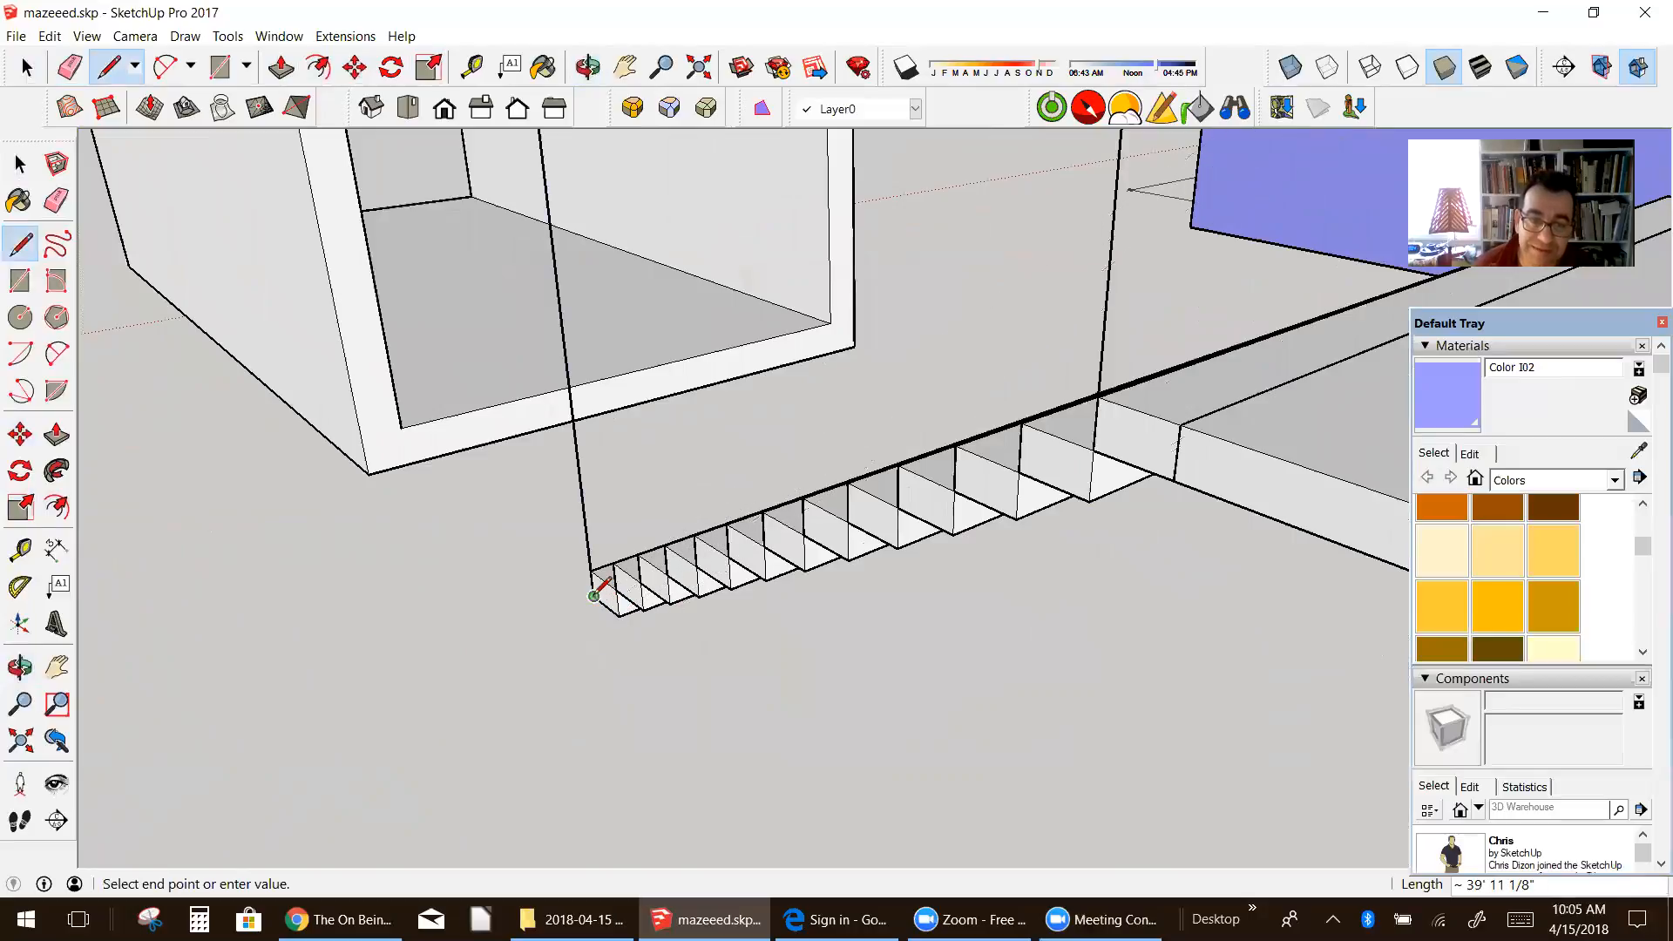
pyautogui.click(1089, 502)
pyautogui.scroll(-3, 1073, 493)
pyautogui.scroll(-3, 1072, 492)
pyautogui.scroll(4, 1084, 484)
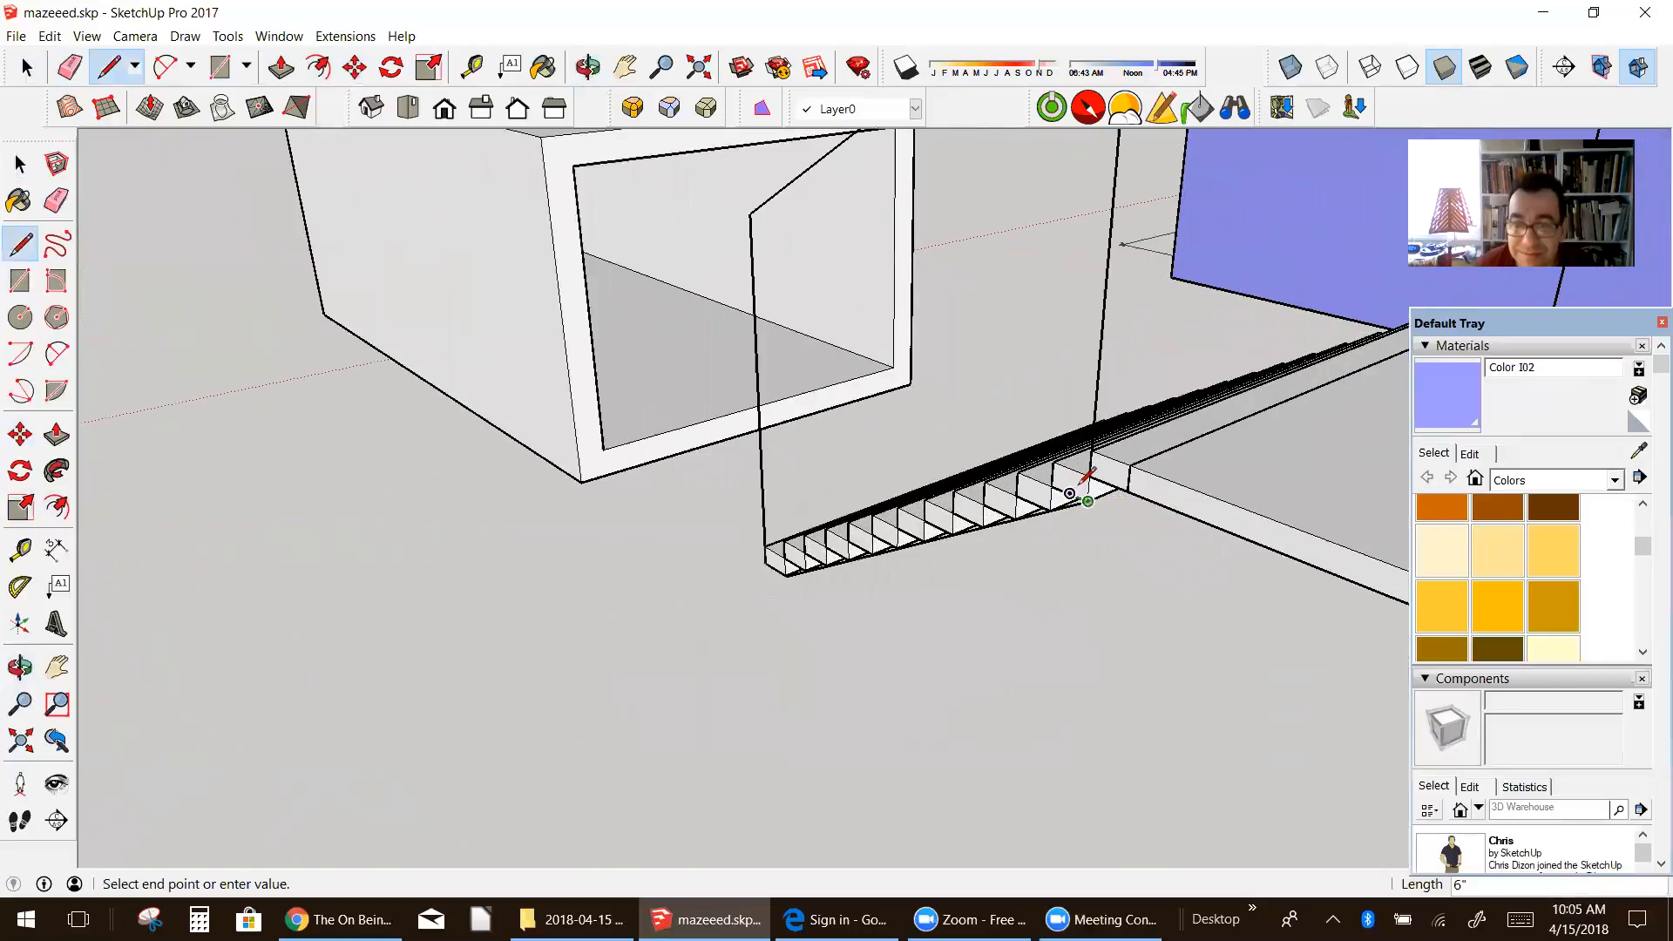
pyautogui.click(1087, 472)
pyautogui.scroll(-2, 1092, 470)
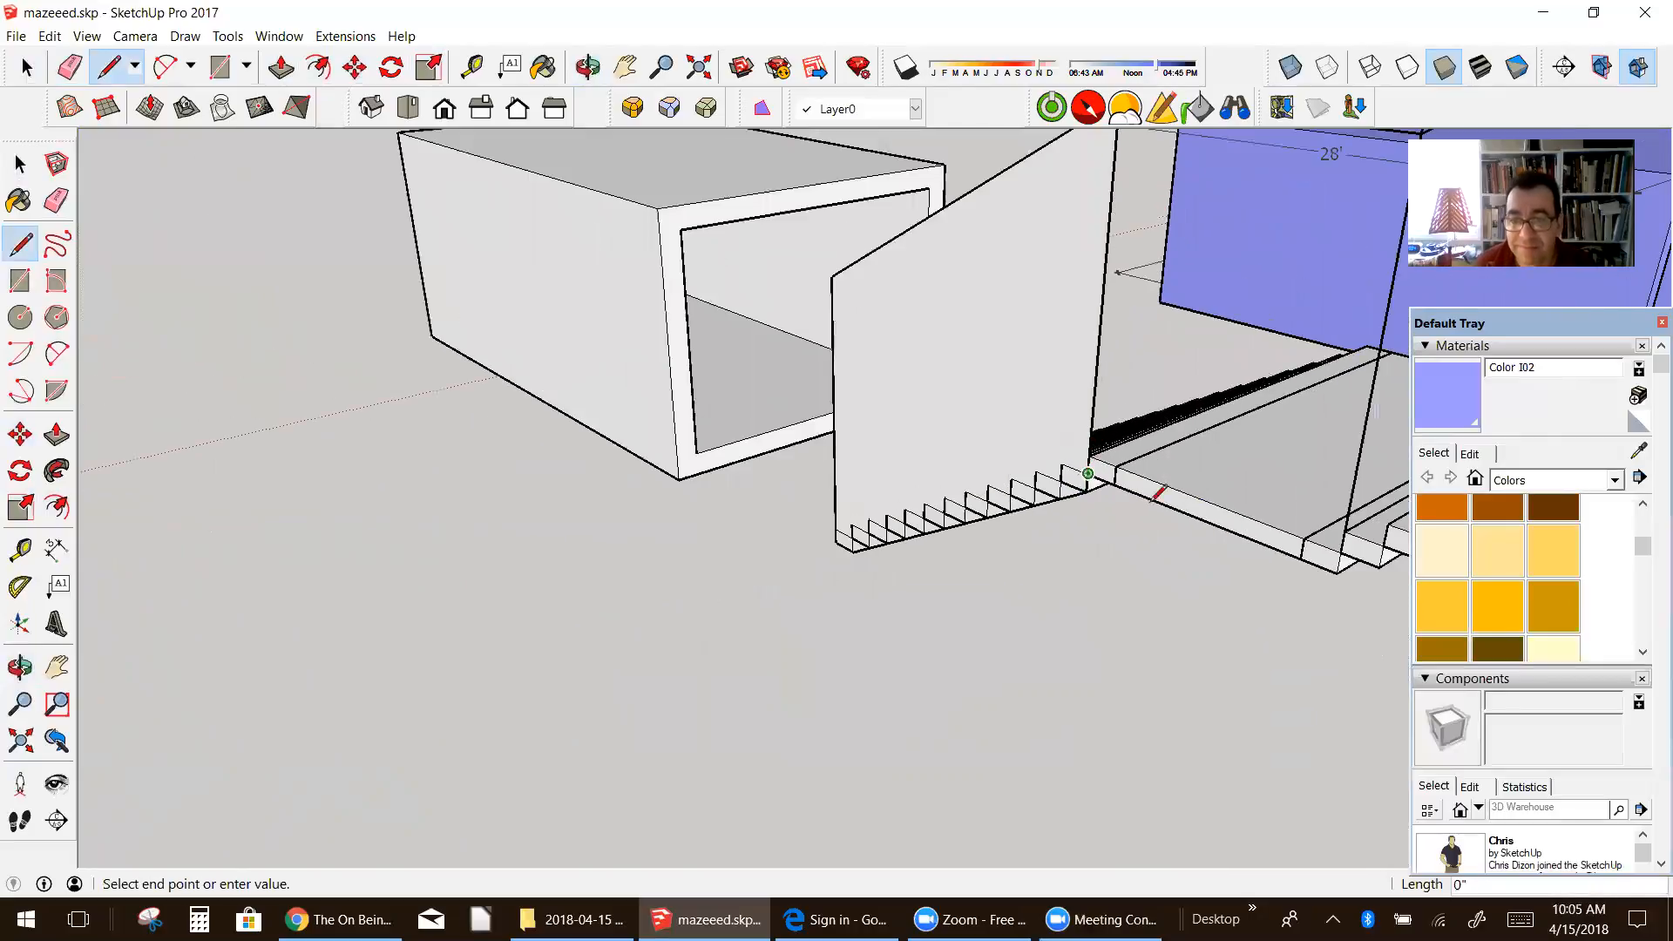
pyautogui.click(1341, 551)
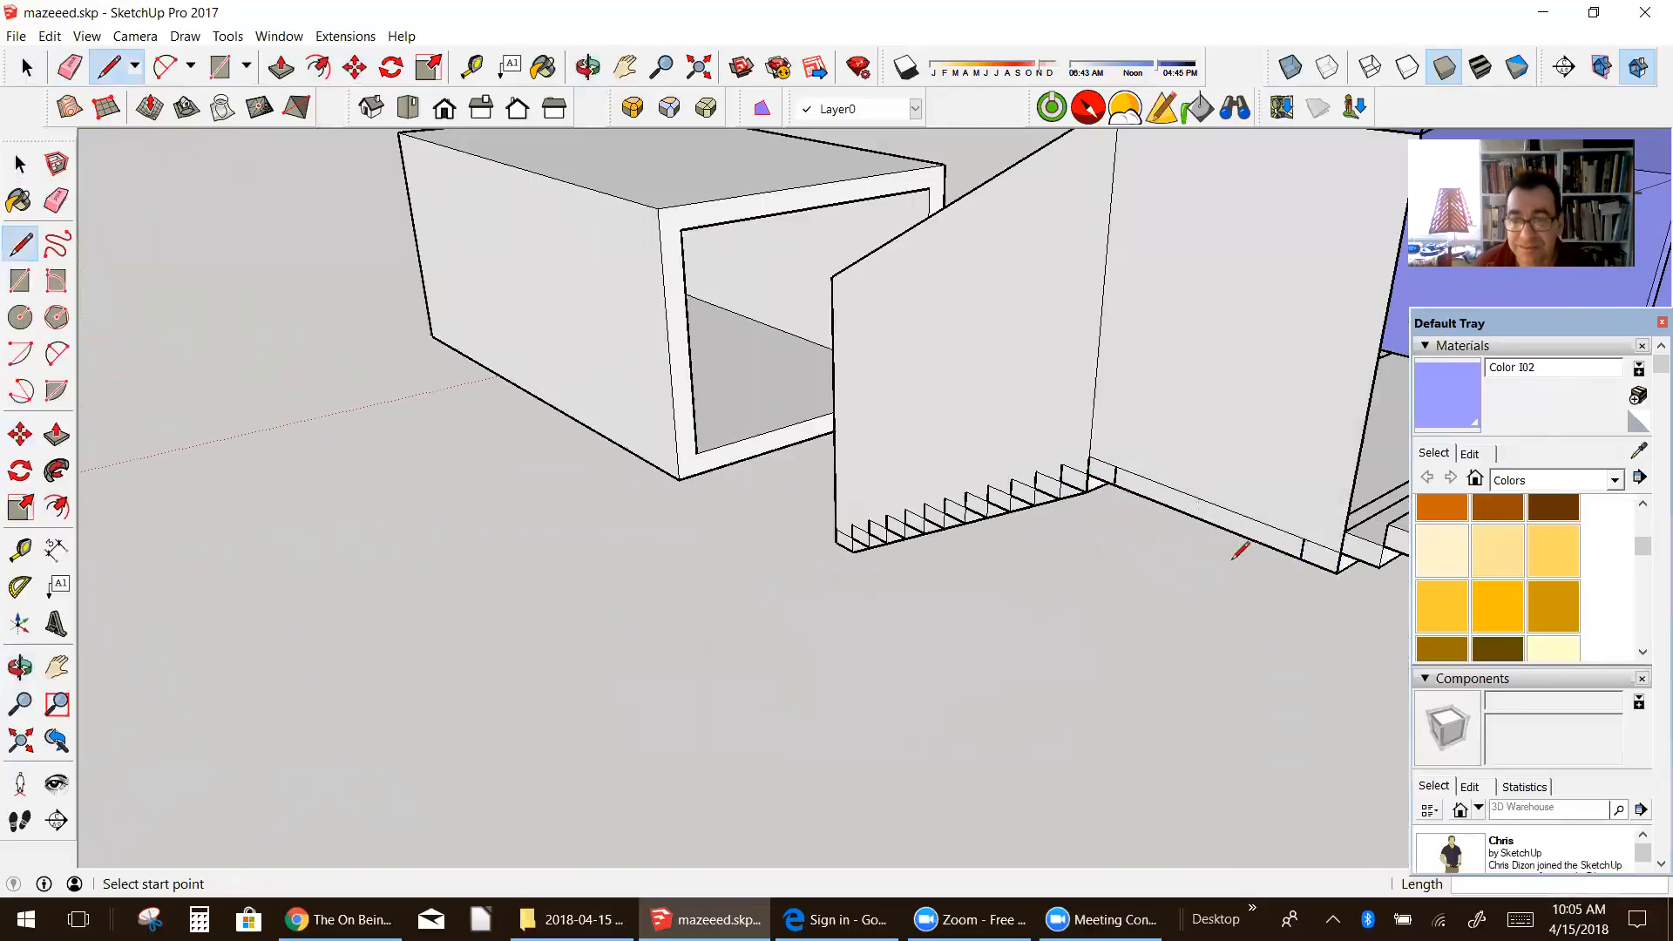
# Step: Draw the lower edge along the second flight between its end corners to close the last side wall face
pyautogui.scroll(-2, 1263, 531)
pyautogui.press('l')
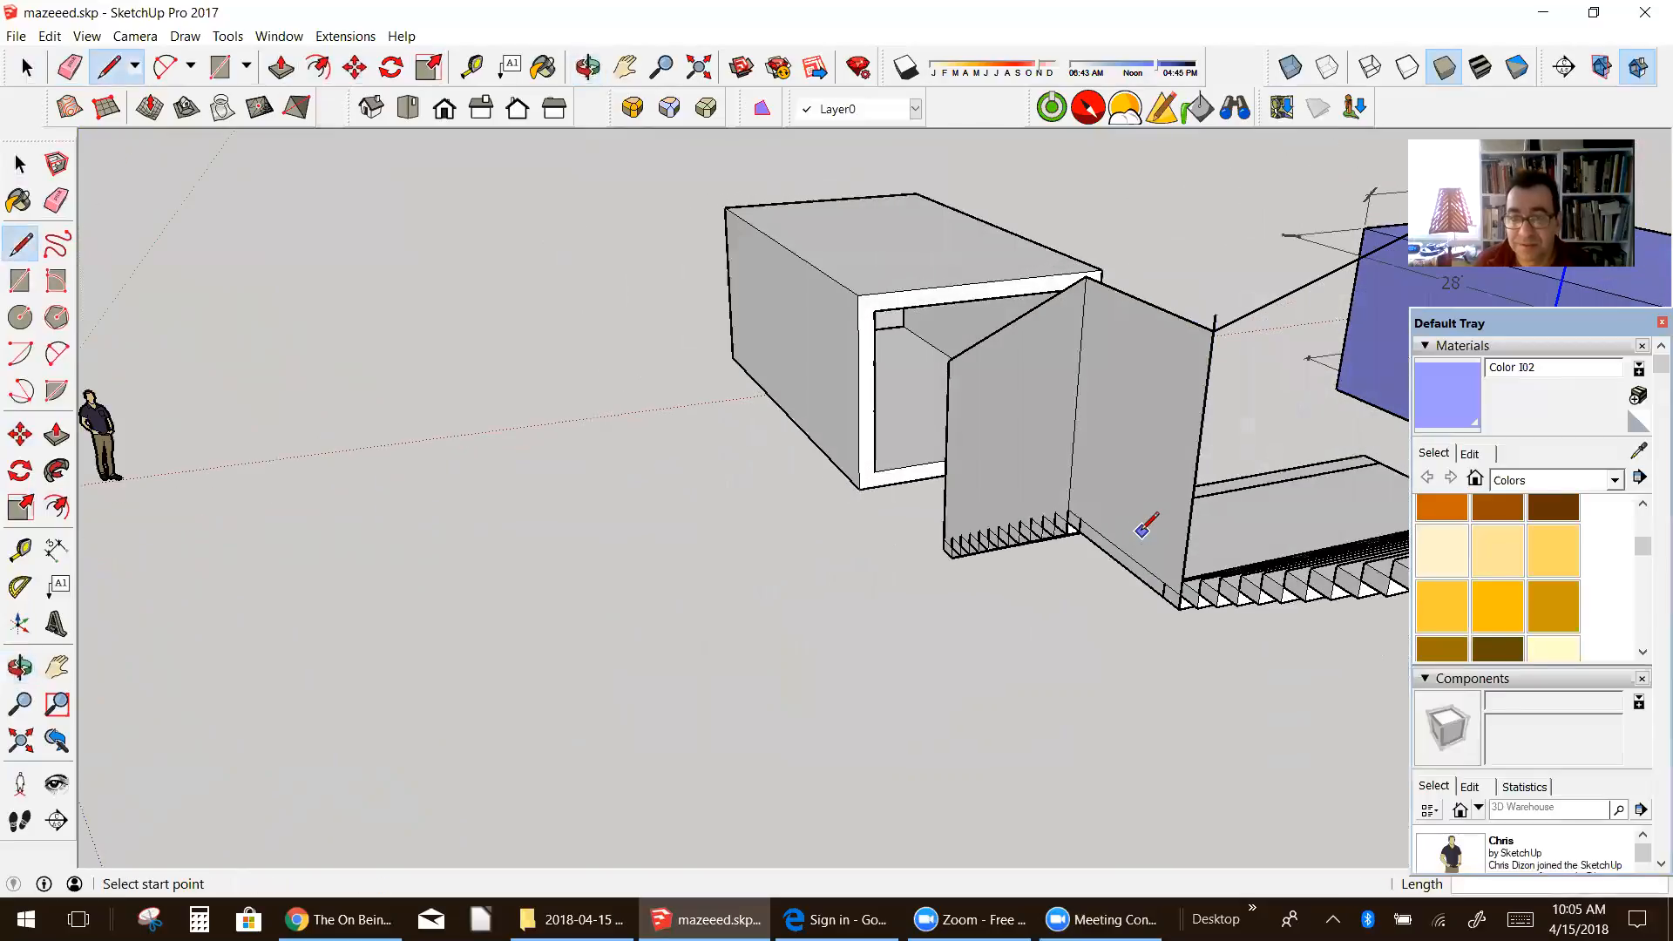
pyautogui.scroll(-3, 1147, 522)
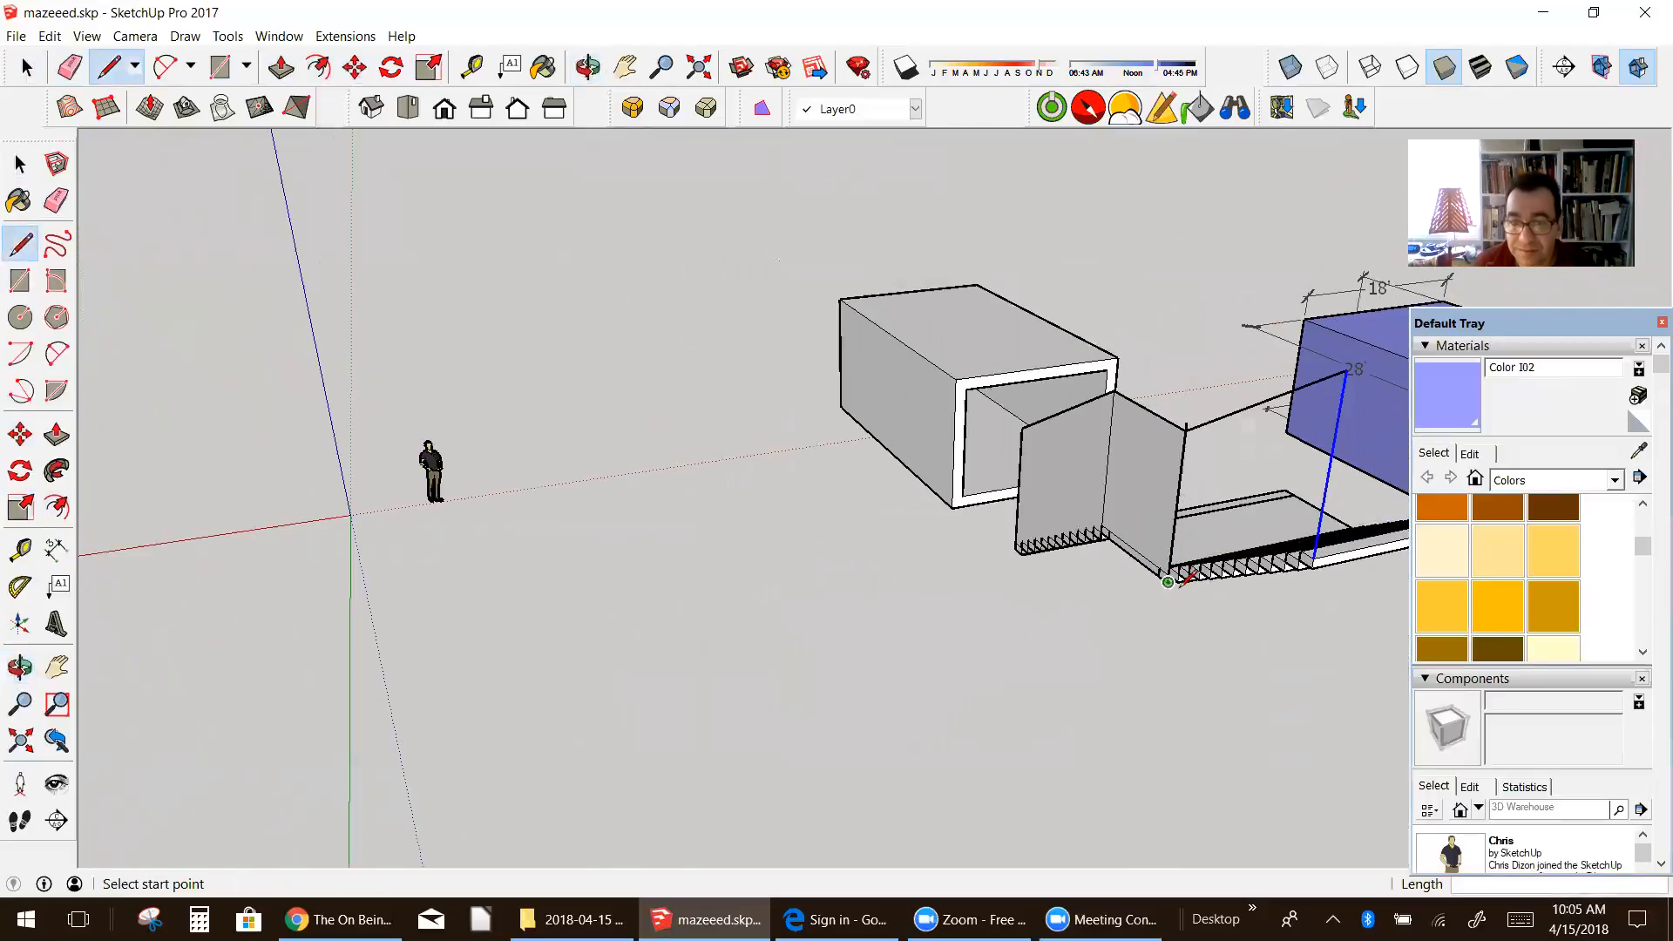
pyautogui.press('Escape')
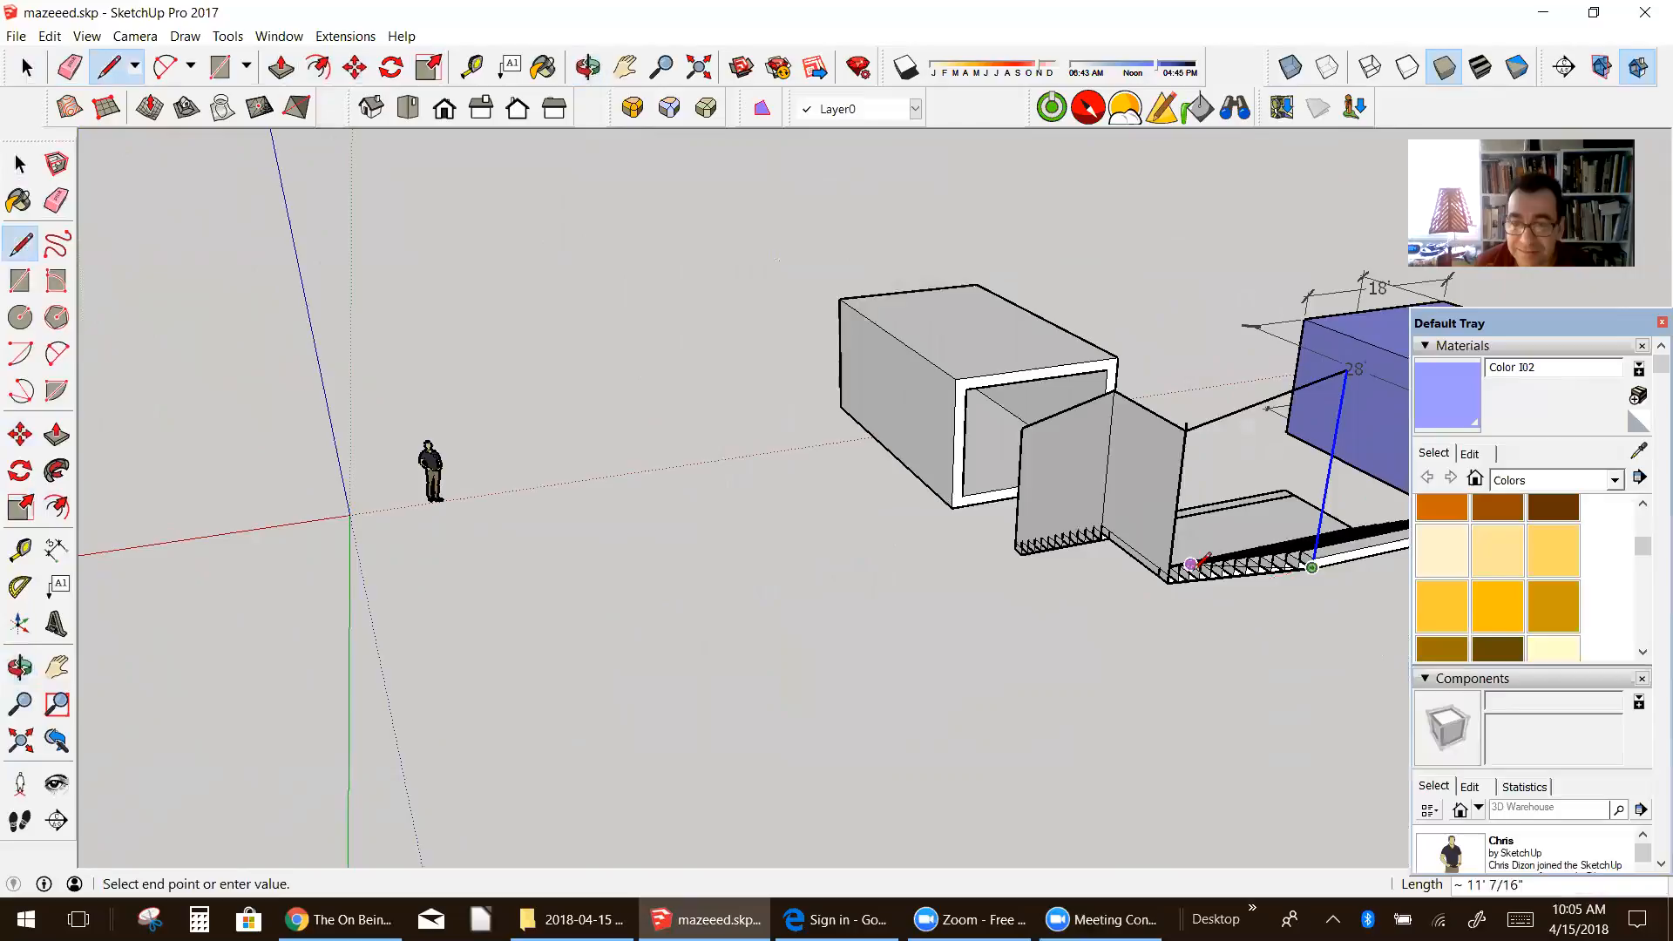
pyautogui.scroll(2, 1159, 577)
pyautogui.moveTo(1168, 577); pyautogui.dragTo(1061, 601, button='middle')
pyautogui.scroll(4, 1285, 597)
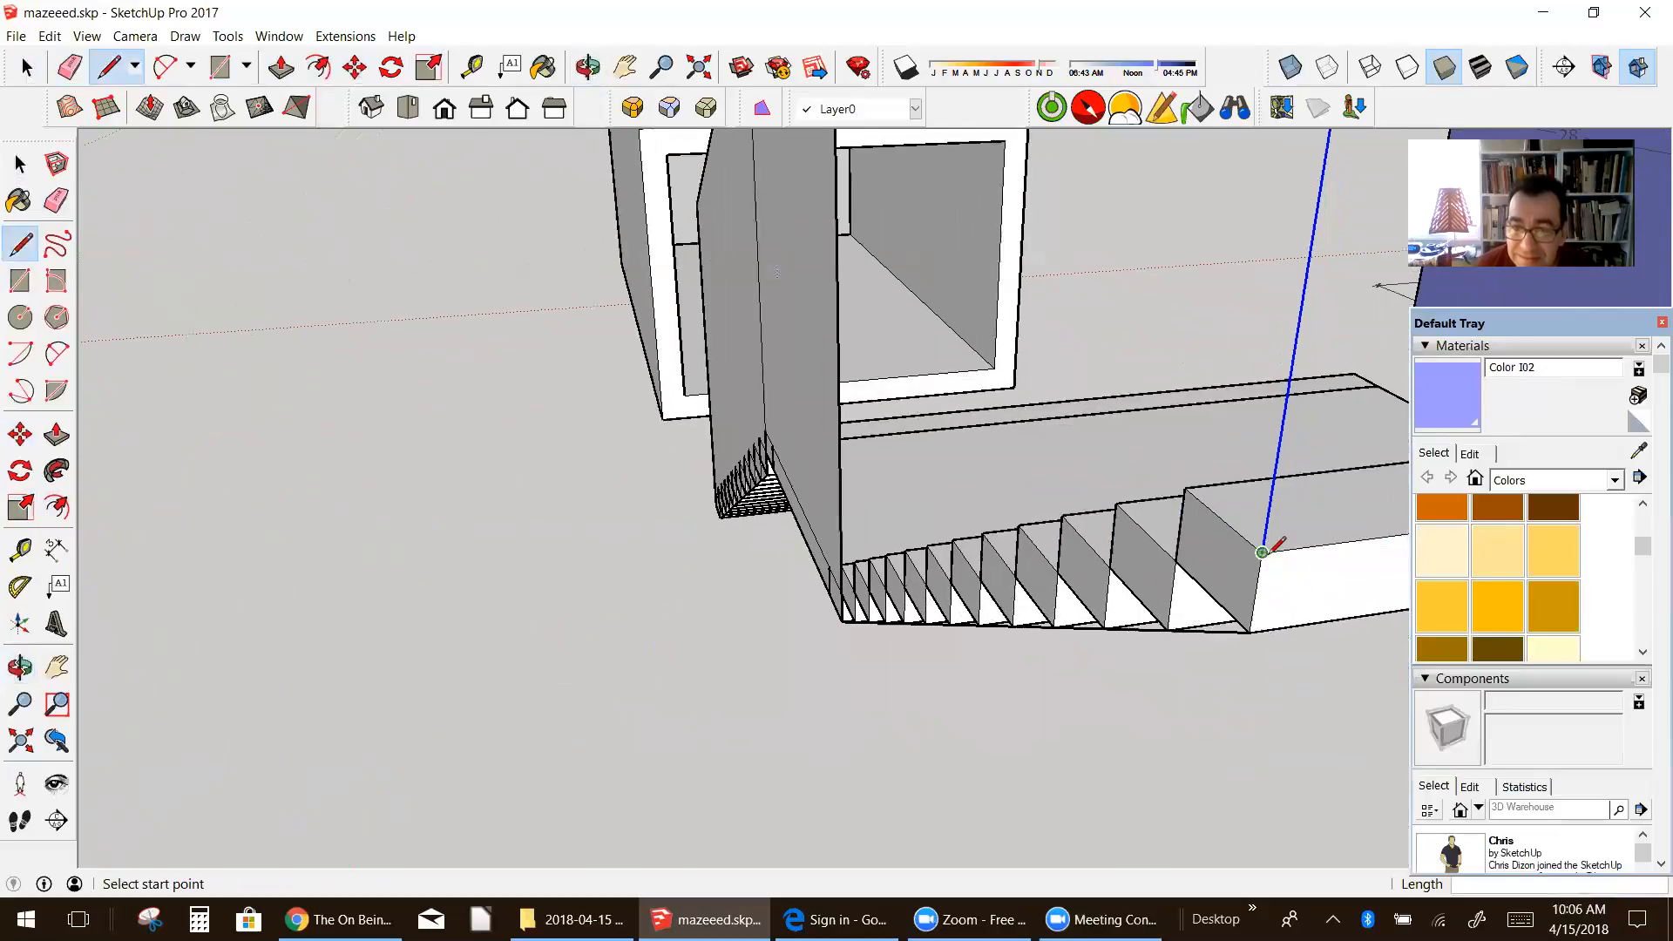
pyautogui.moveTo(1254, 623); pyautogui.dragTo(713, 645, button='middle')
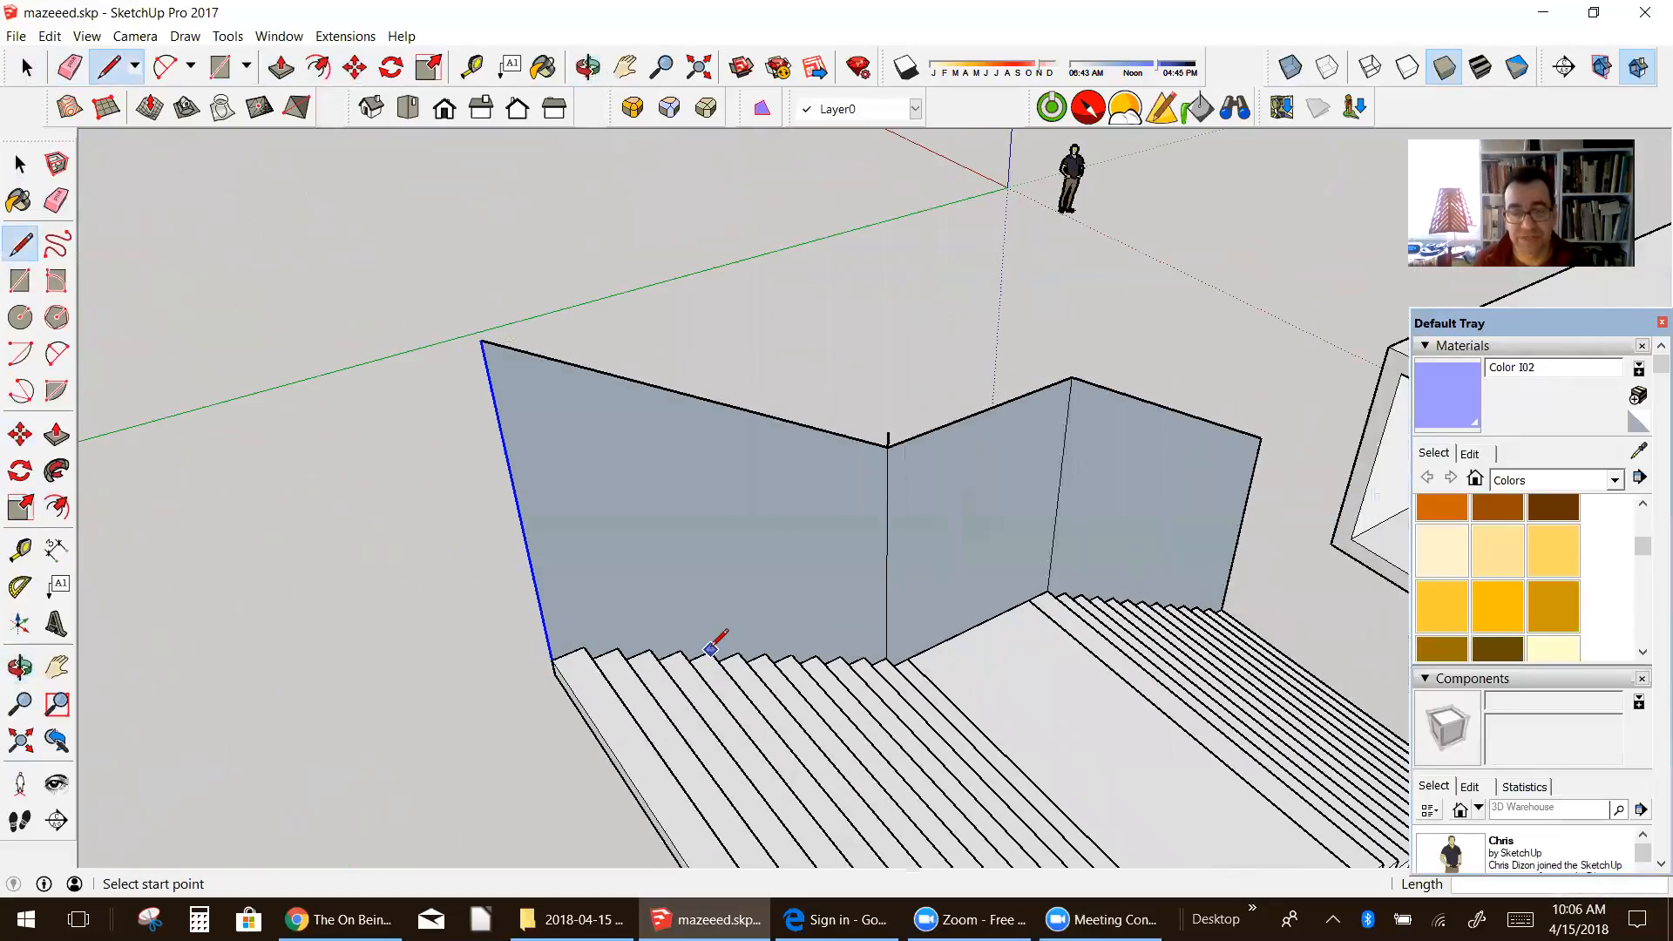
# Step: Erase the vertical edges dividing the side wall and extrude the merged face 1' outward
pyautogui.click(56, 200)
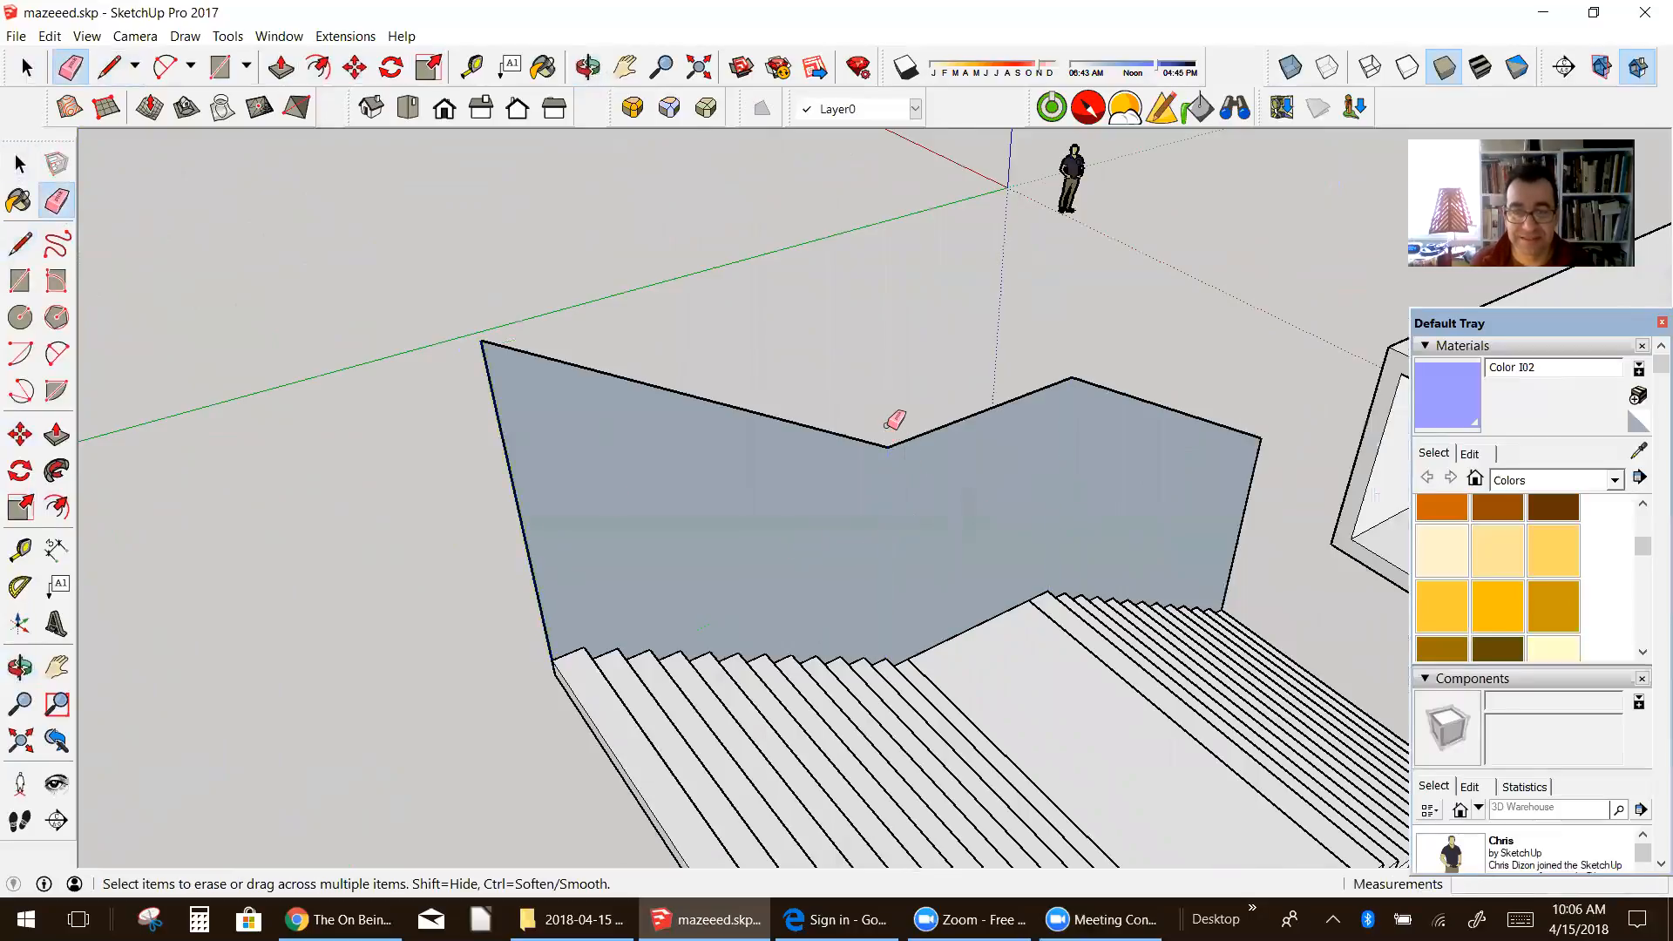
pyautogui.scroll(-3, 896, 420)
pyautogui.moveTo(773, 441)
pyautogui.mouseDown(button='middle')
pyautogui.moveTo(1028, 485)
pyautogui.moveTo(927, 486)
pyautogui.moveTo(1203, 441)
pyautogui.moveTo(993, 488)
pyautogui.mouseUp(button='middle')
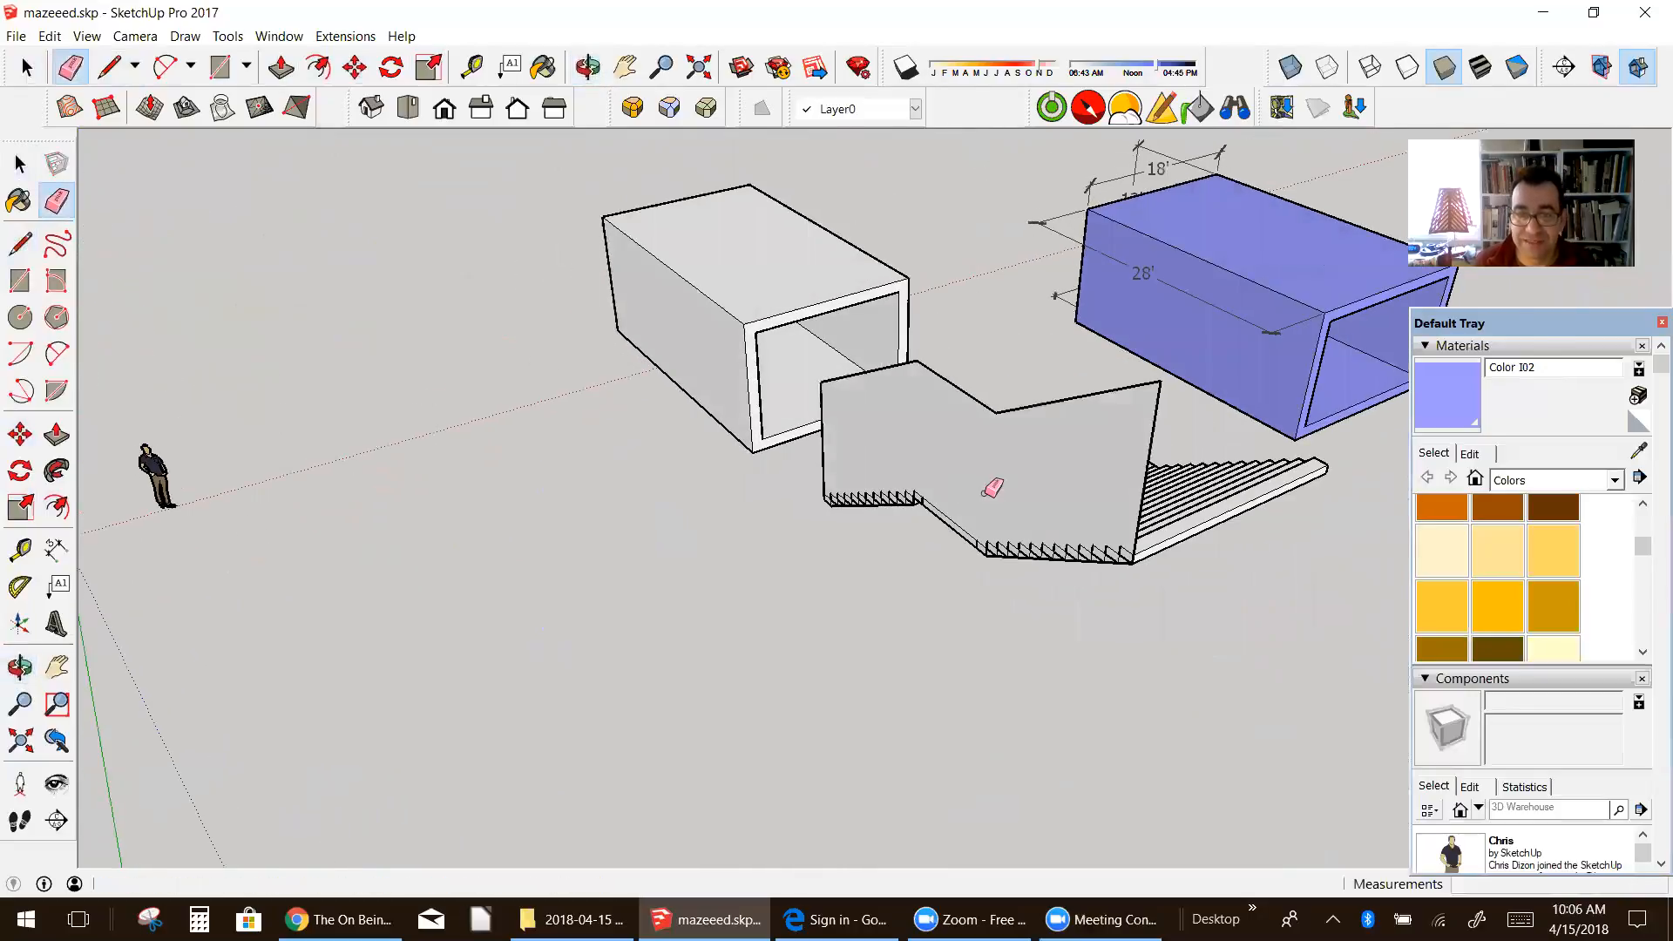
pyautogui.scroll(3, 959, 488)
pyautogui.click(57, 433)
pyautogui.moveTo(846, 454); pyautogui.dragTo(827, 458)
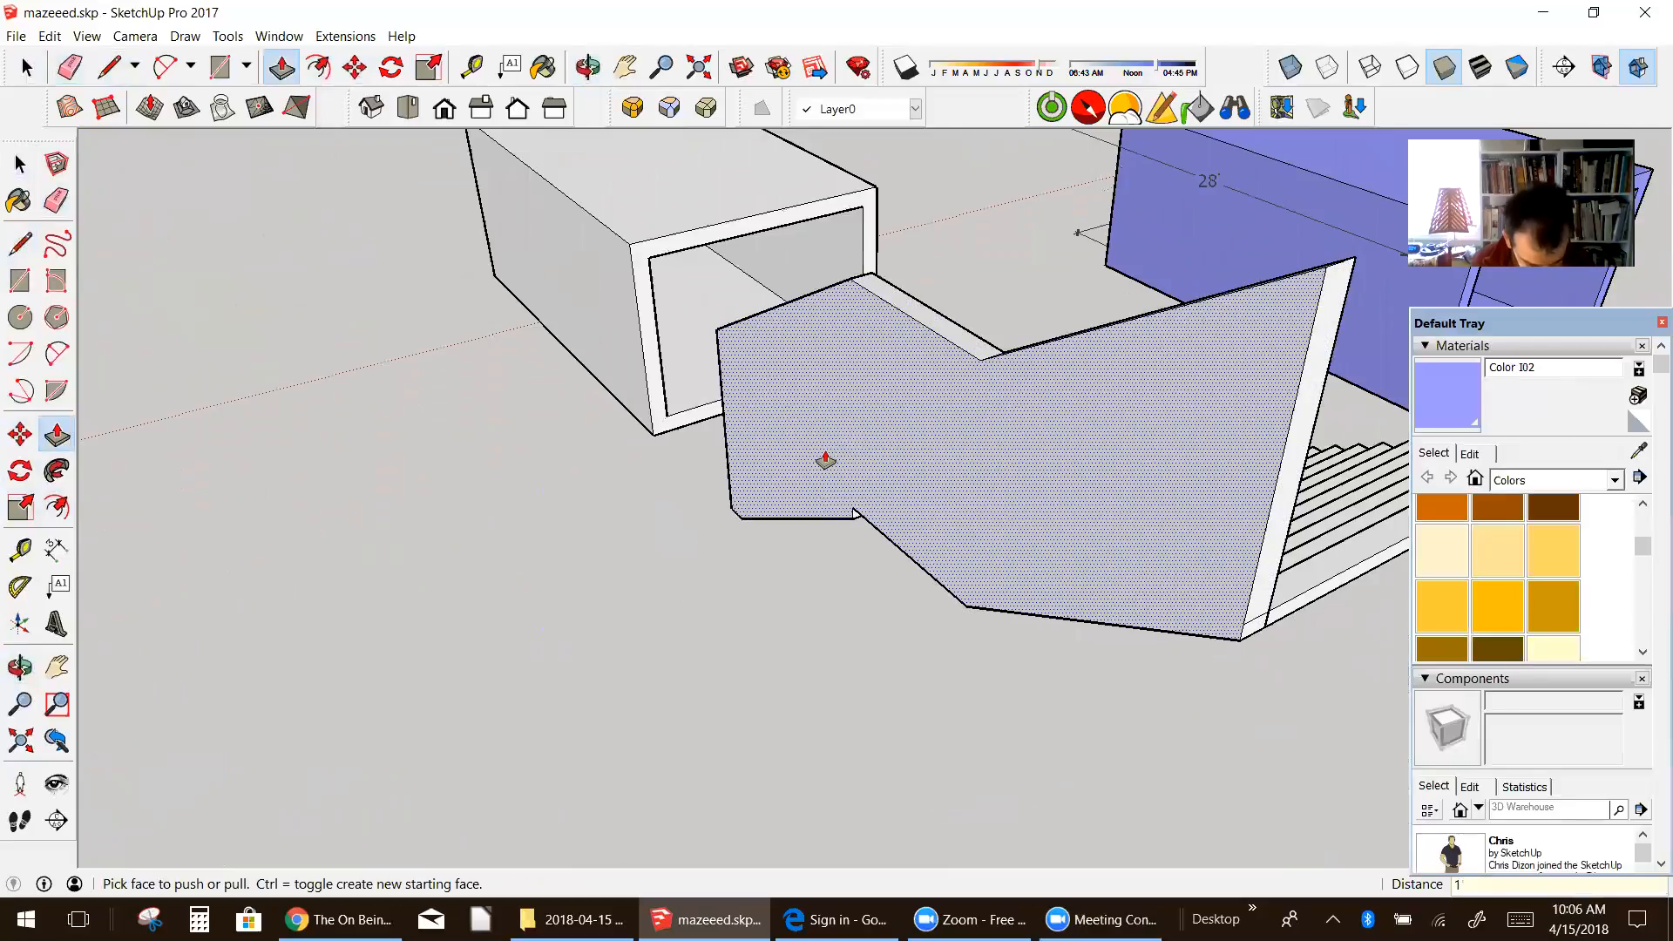
pyautogui.press('Return')
# Step: Select the whole extruded side wall without the staircase and make it a component with the default settings
pyautogui.scroll(-3, 826, 460)
pyautogui.moveTo(825, 460); pyautogui.dragTo(688, 411, button='middle')
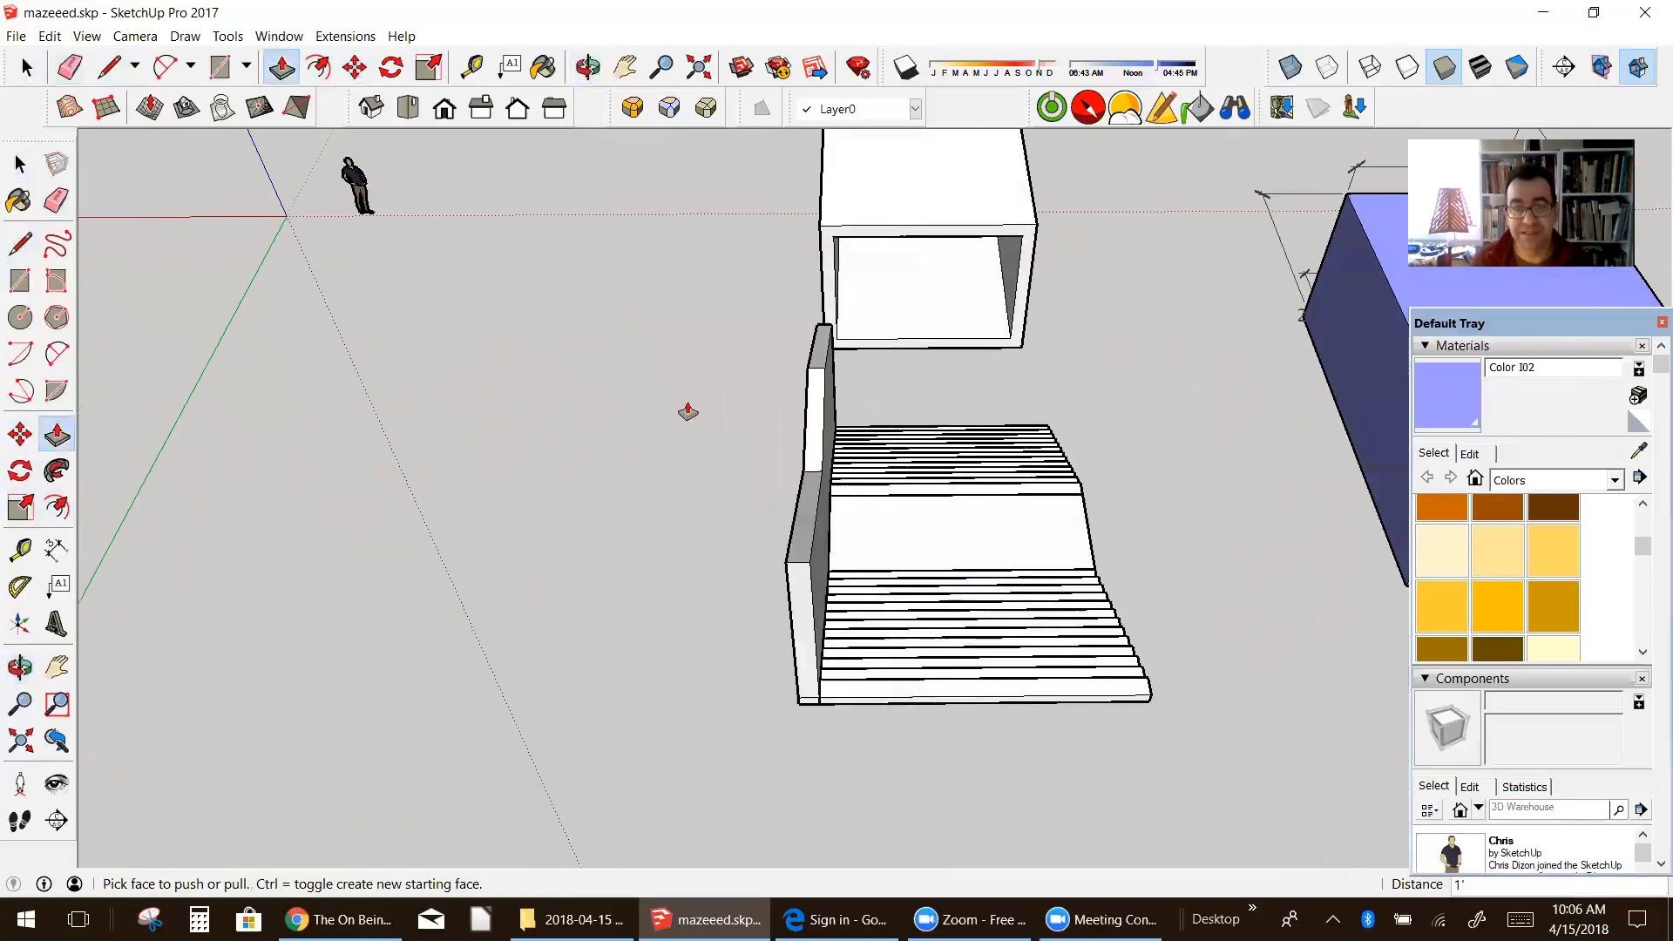
pyautogui.scroll(3, 827, 254)
pyautogui.scroll(3, 827, 255)
pyautogui.scroll(-5, 809, 243)
pyautogui.moveTo(810, 242); pyautogui.dragTo(669, 311, button='middle')
pyautogui.click(17, 165)
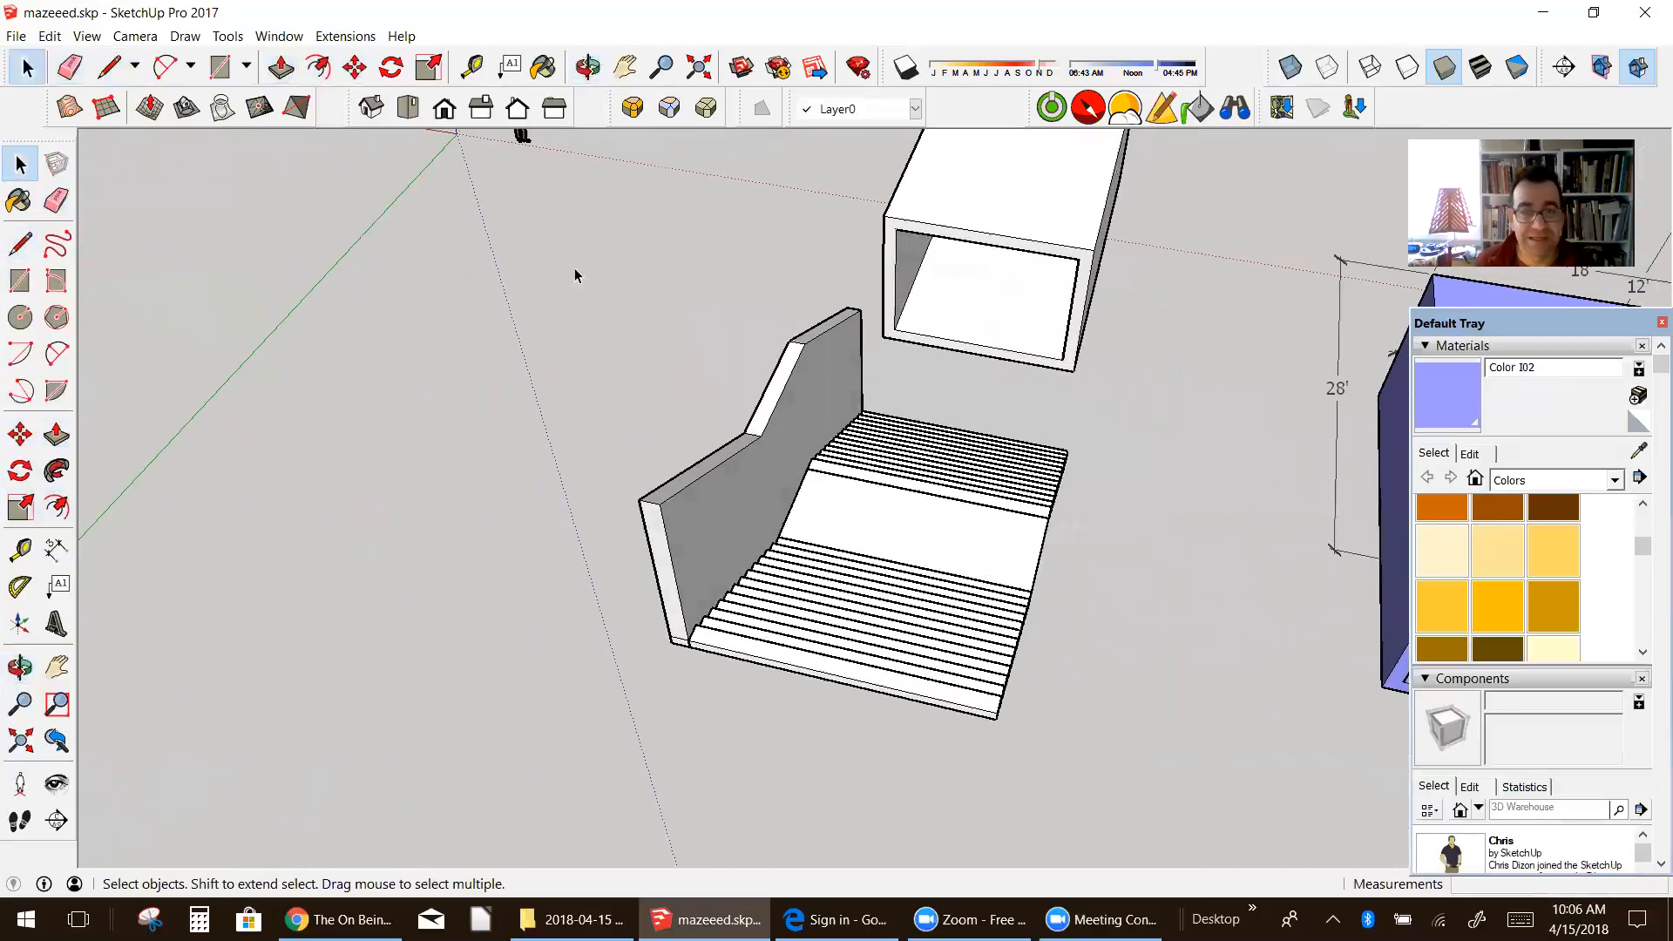
pyautogui.moveTo(804, 665); pyautogui.dragTo(911, 773)
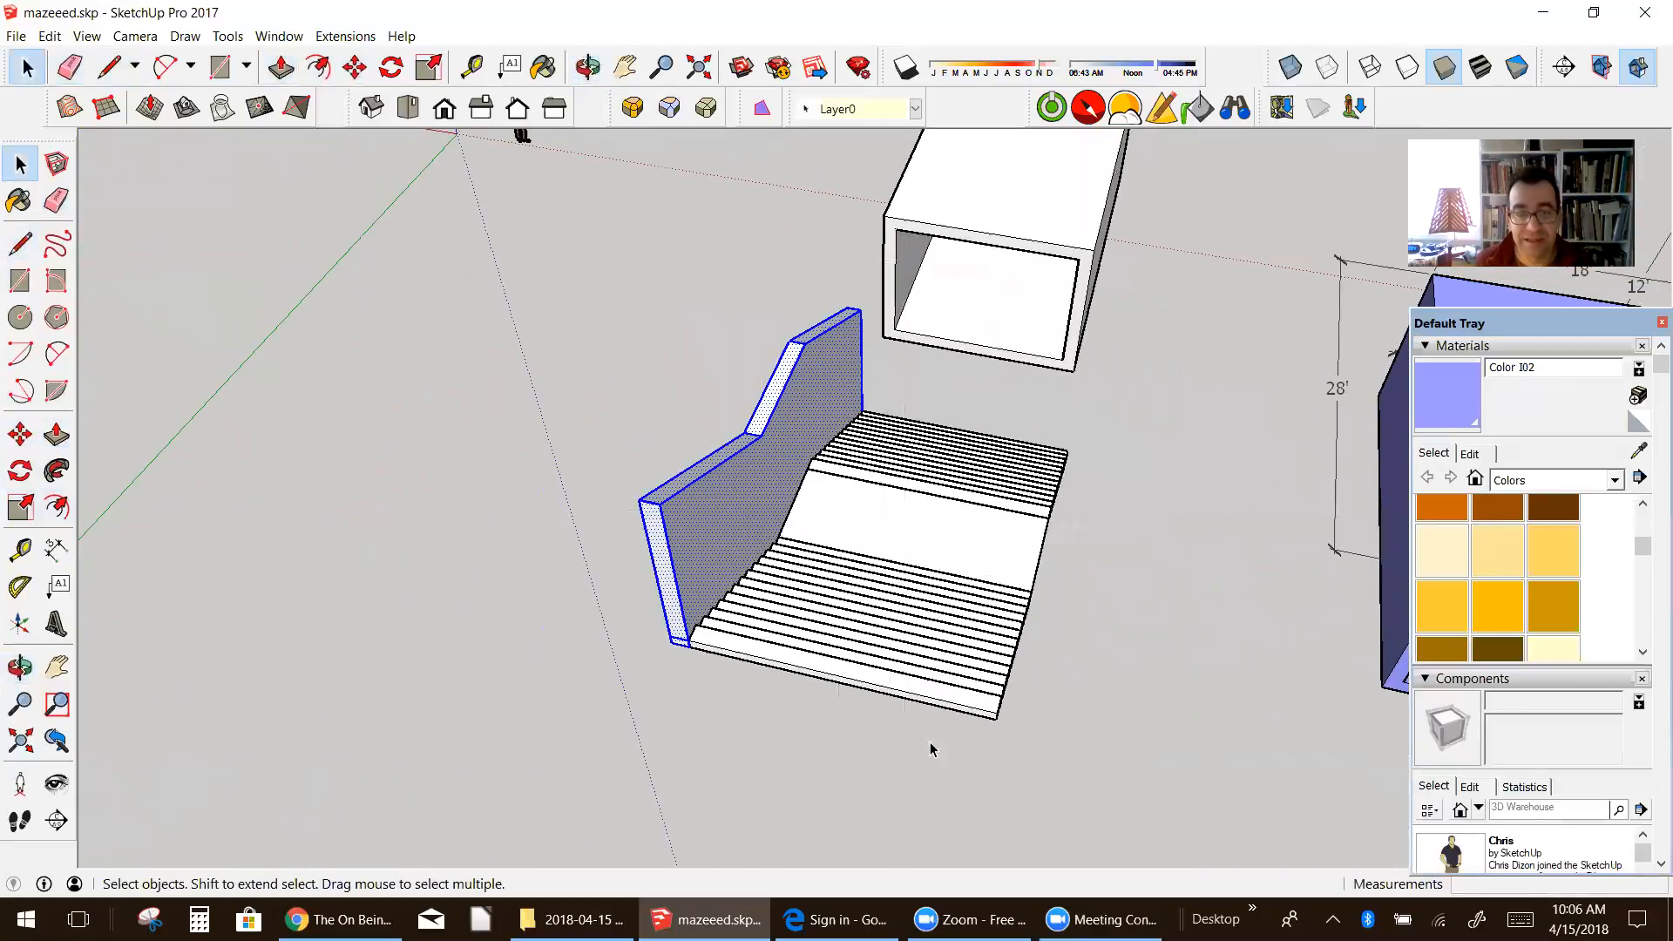
pyautogui.click(944, 634)
pyautogui.moveTo(481, 274); pyautogui.dragTo(906, 736)
pyautogui.click(694, 491)
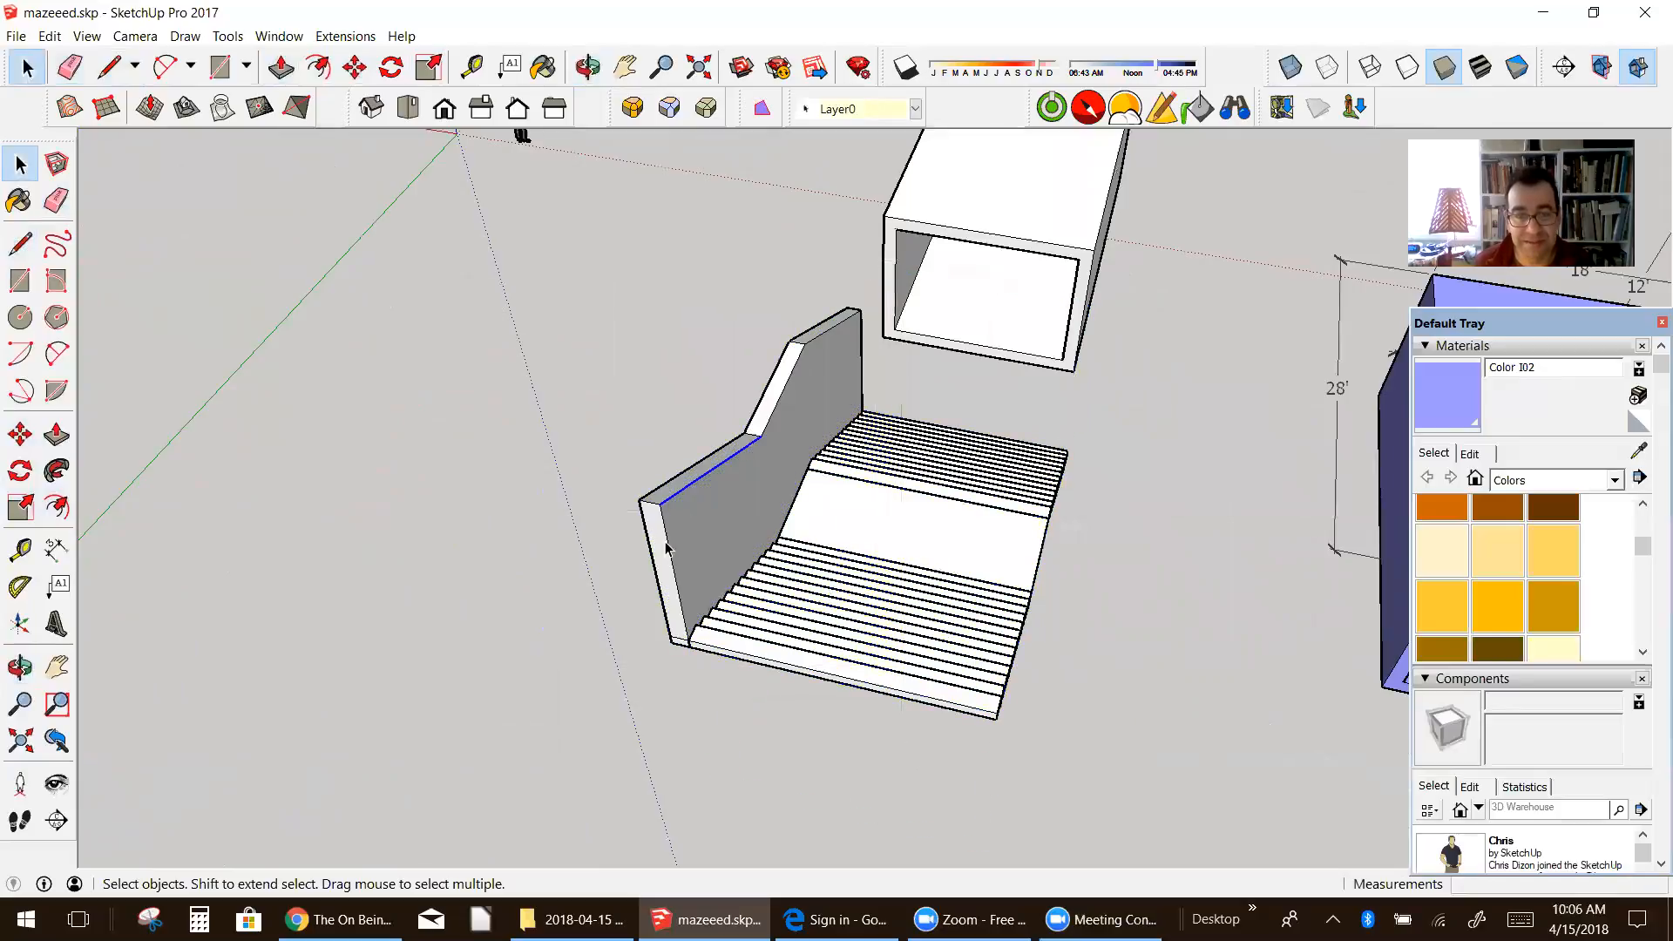
pyautogui.moveTo(501, 275); pyautogui.dragTo(919, 764)
pyautogui.rightClick(754, 518)
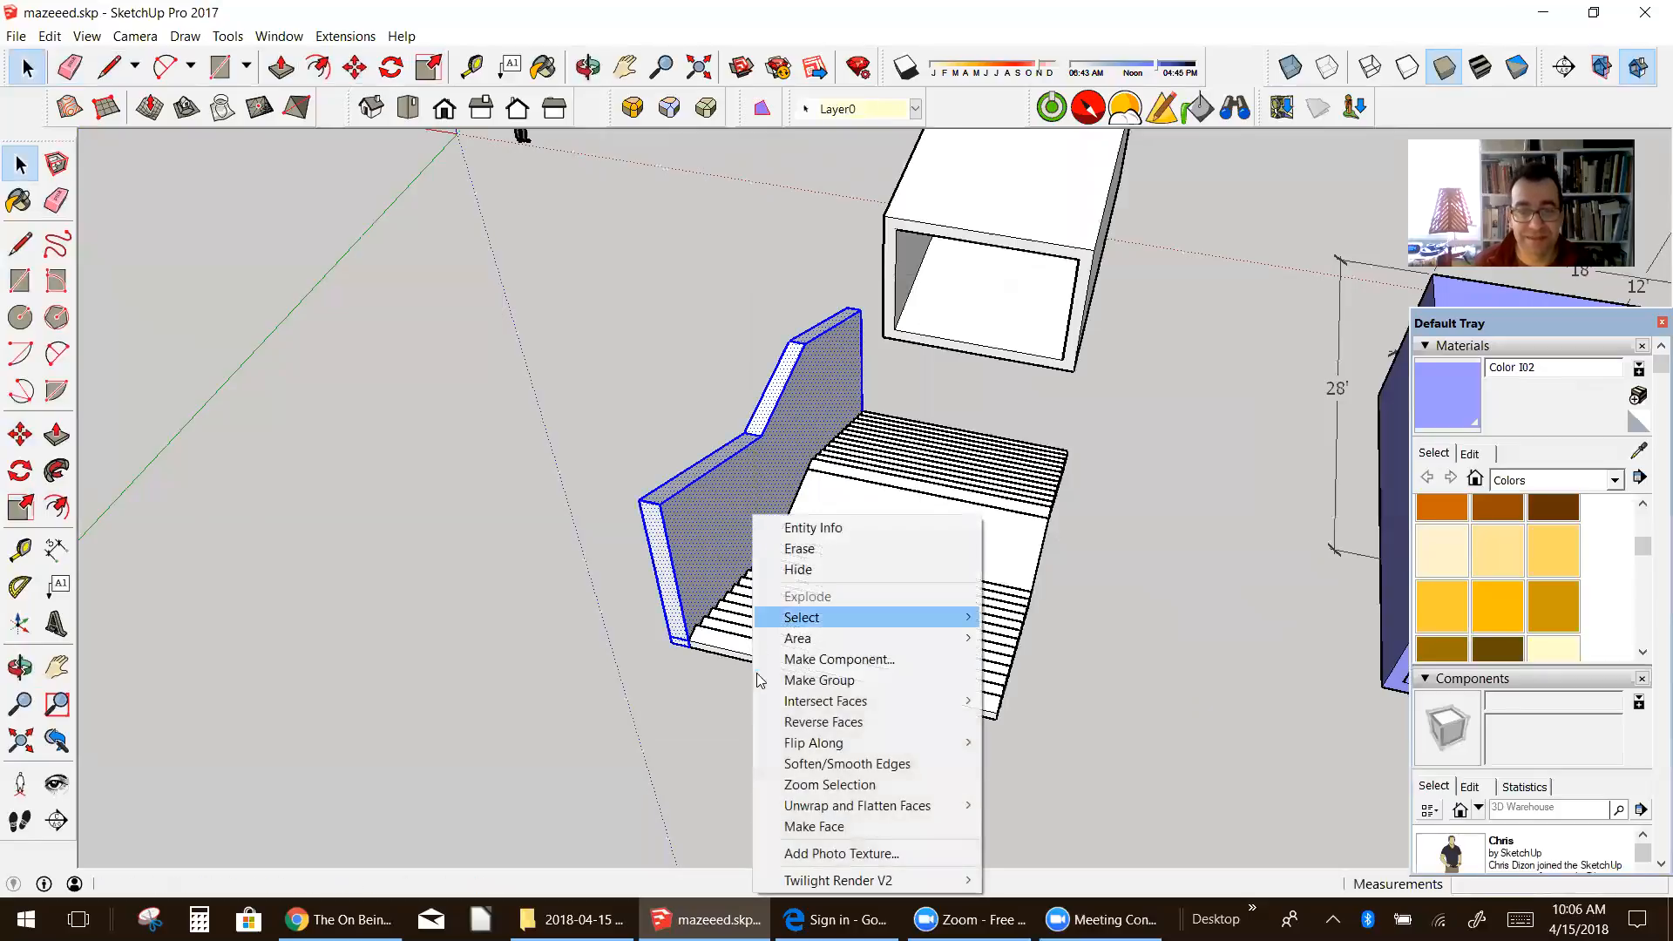
pyautogui.click(863, 659)
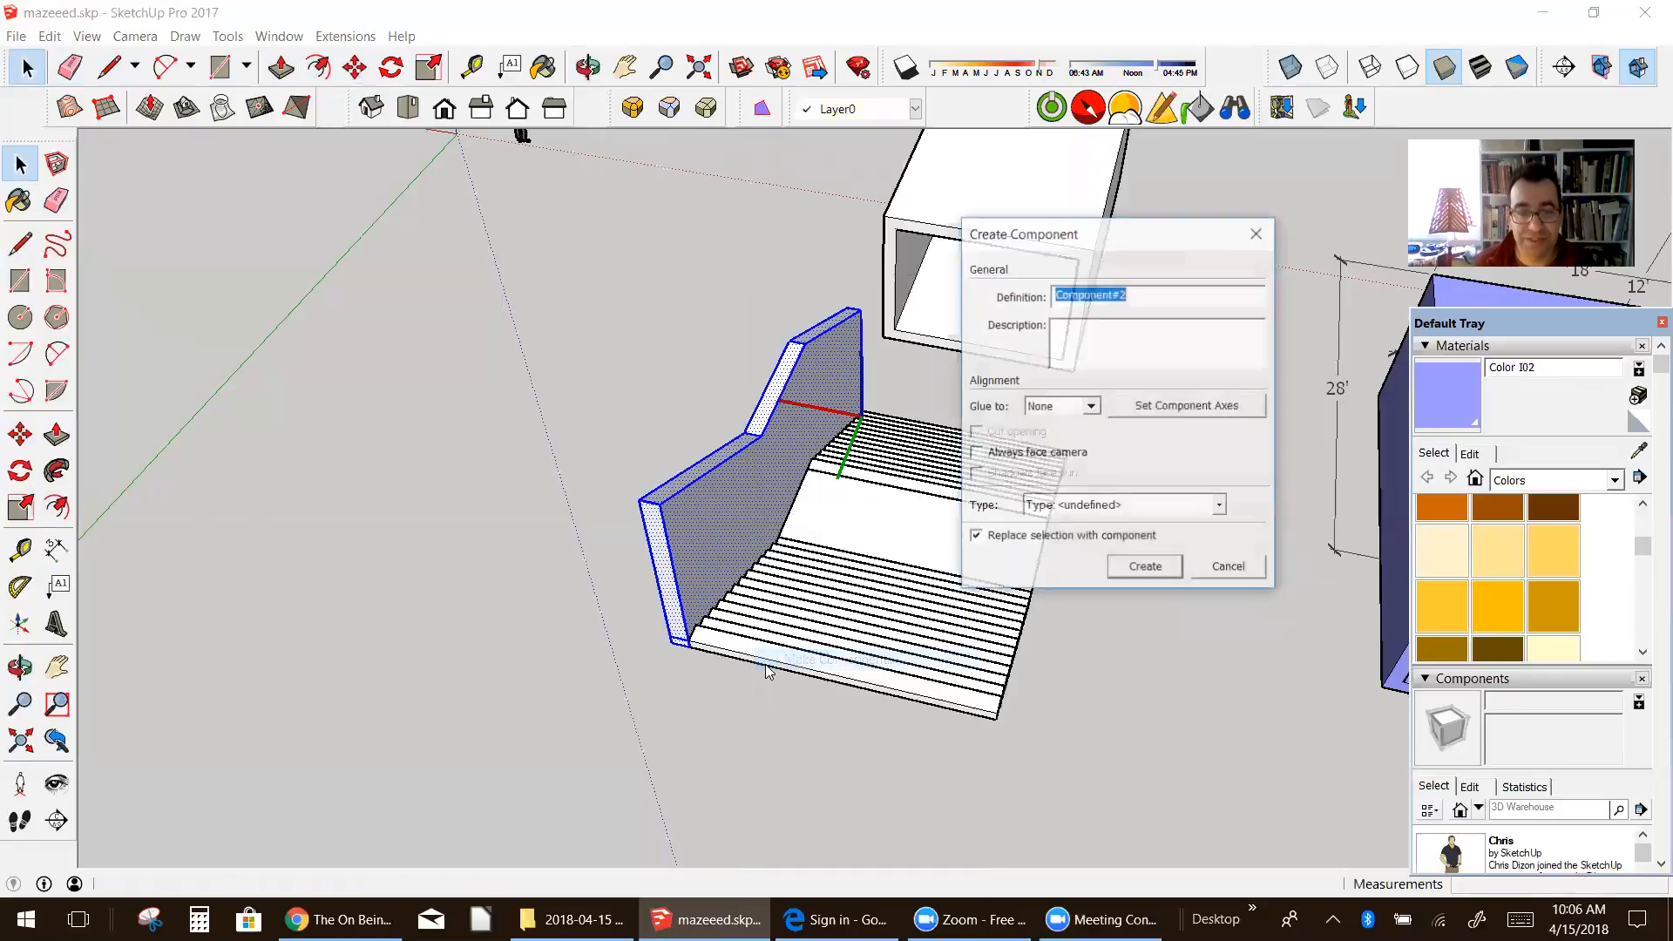
pyautogui.click(1146, 568)
# Step: Copy the side wall component from its lower front corner across to the opposite side of the staircase
pyautogui.moveTo(1168, 582); pyautogui.dragTo(971, 558, button='middle')
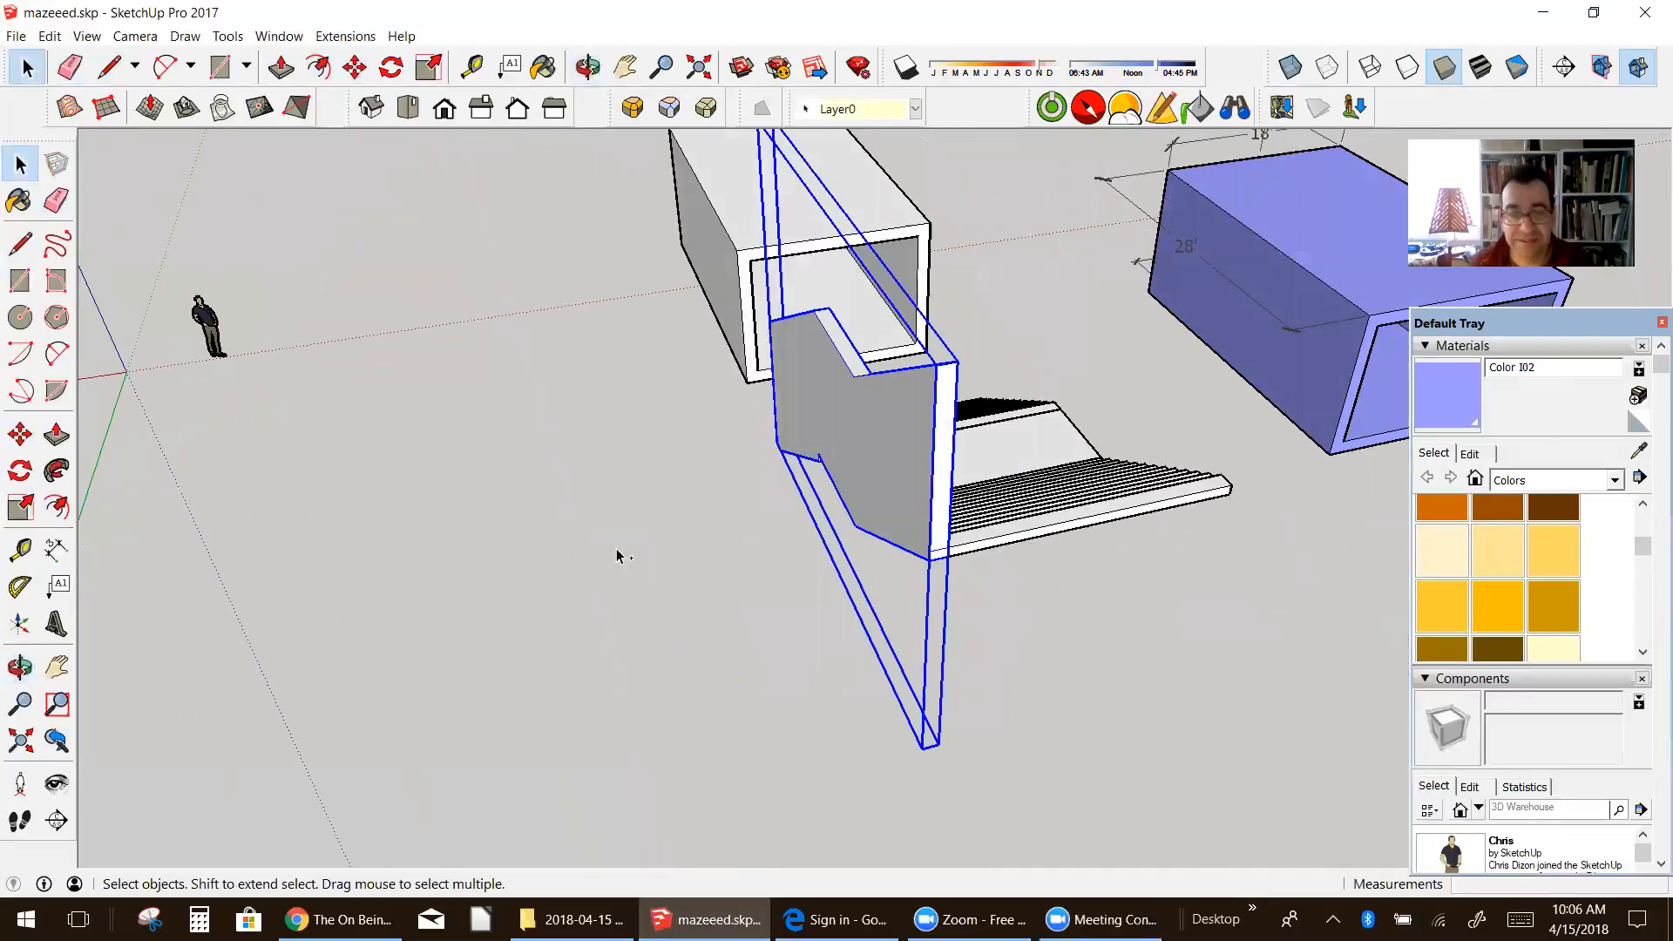
pyautogui.click(12, 433)
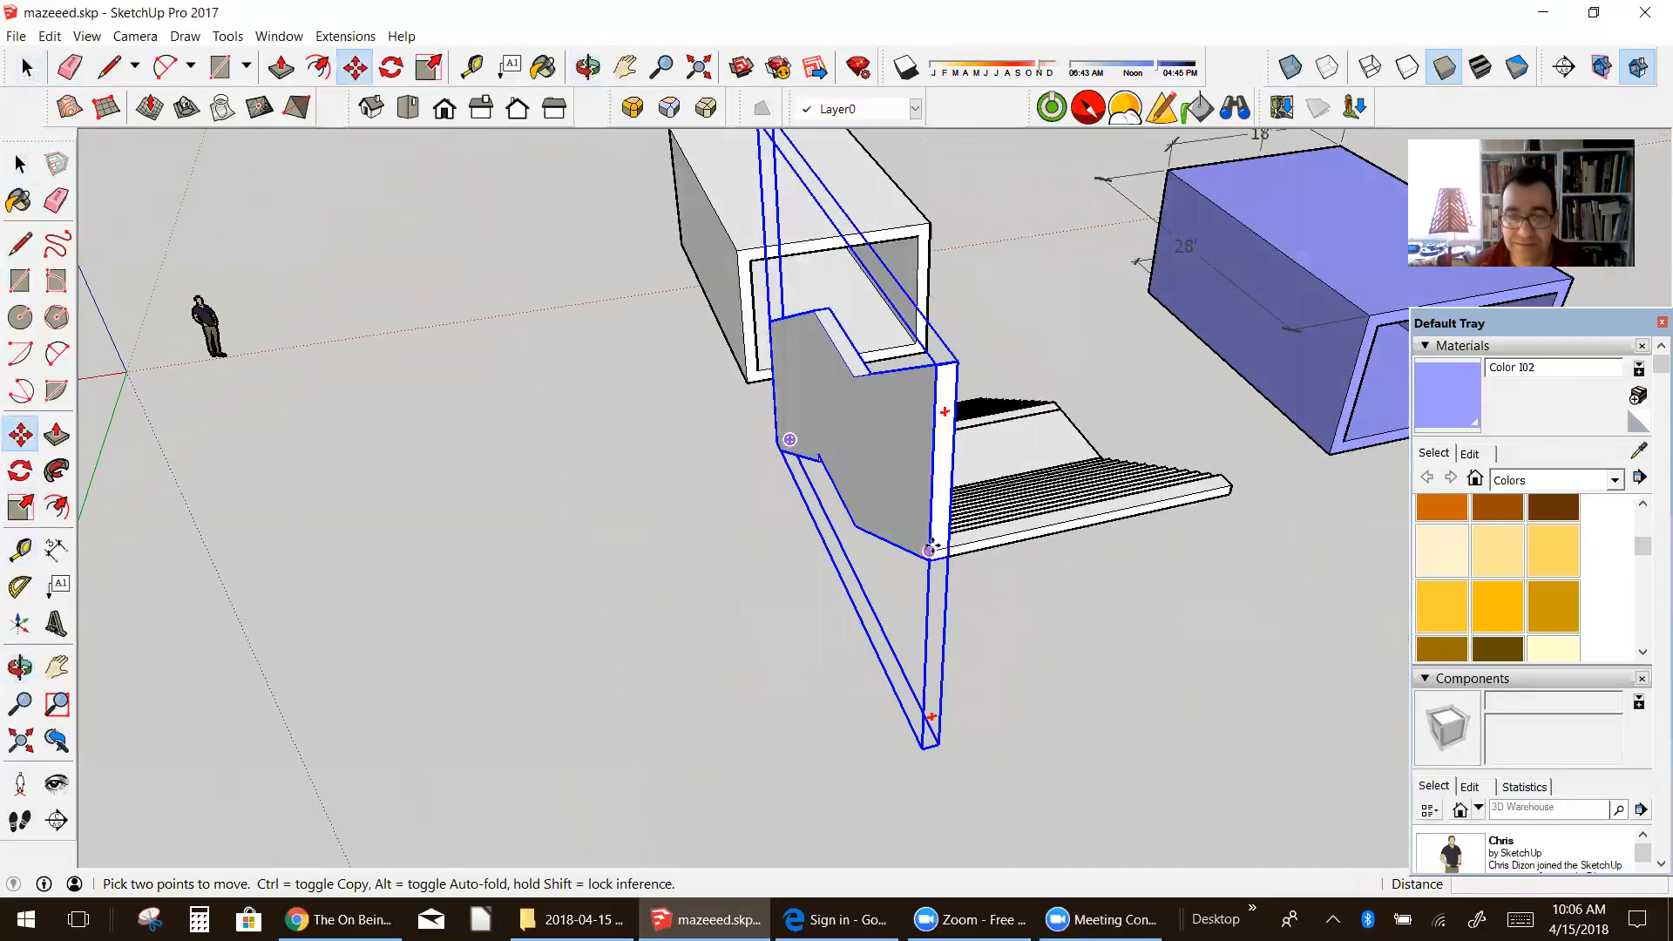
pyautogui.click(931, 547)
pyautogui.press('ctrl')
pyautogui.click(1171, 535)
pyautogui.moveTo(1171, 535); pyautogui.dragTo(588, 592, button='middle')
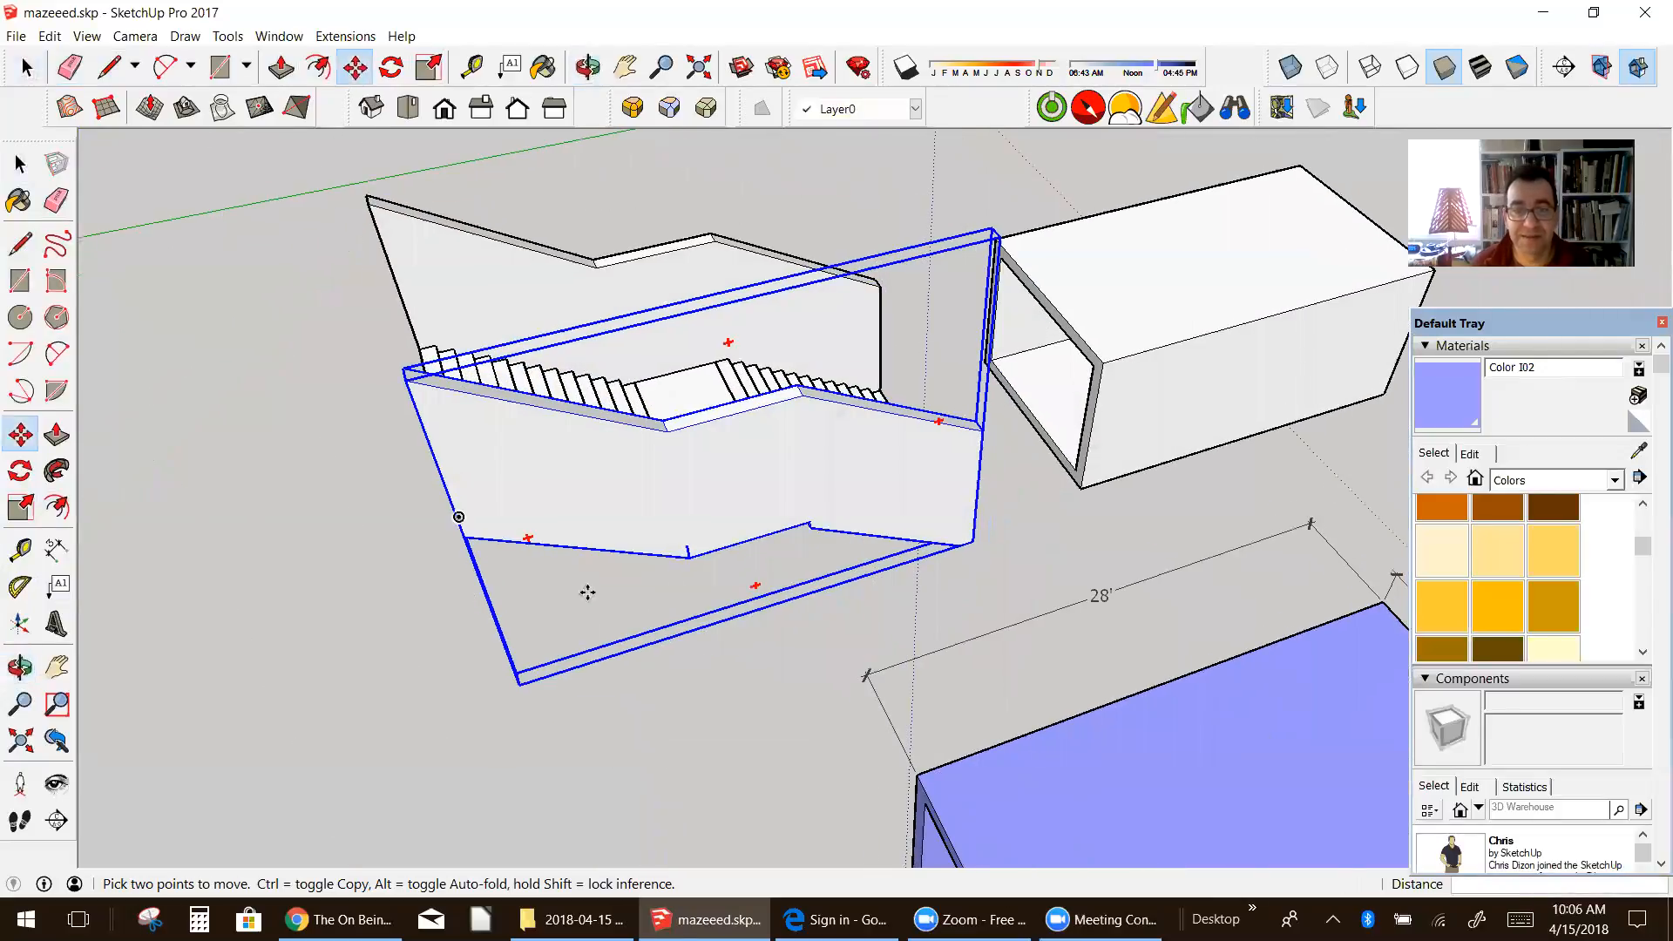
pyautogui.click(21, 165)
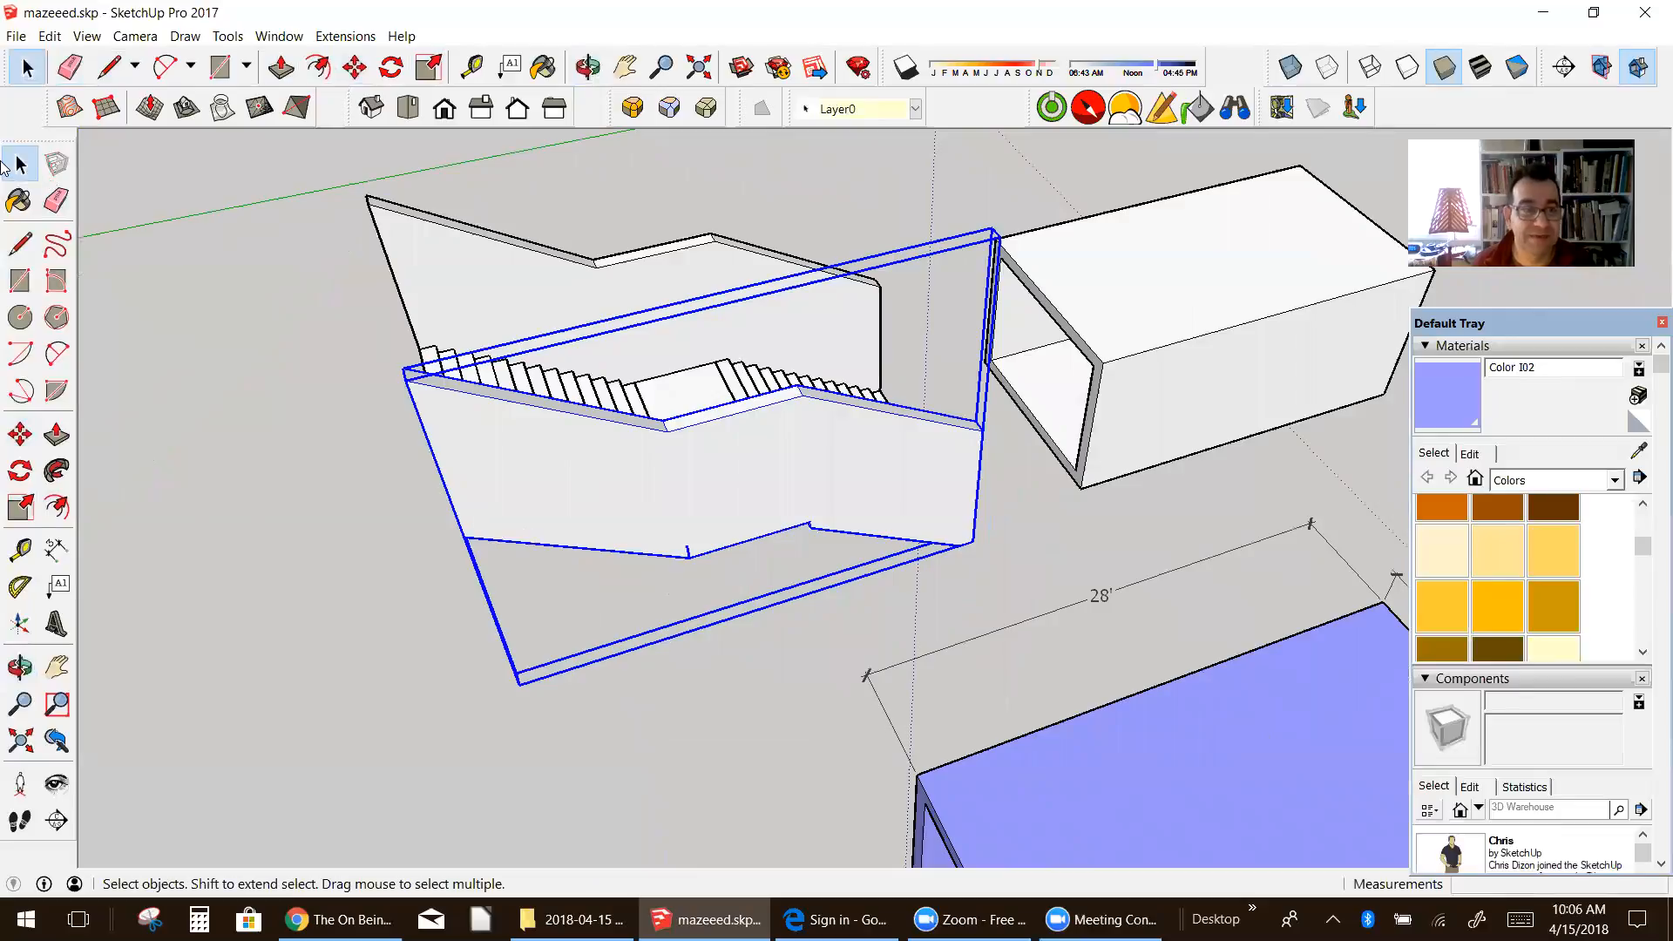
# Step: Select the staircase together with both side walls and make them a component named "stair"
pyautogui.click(680, 693)
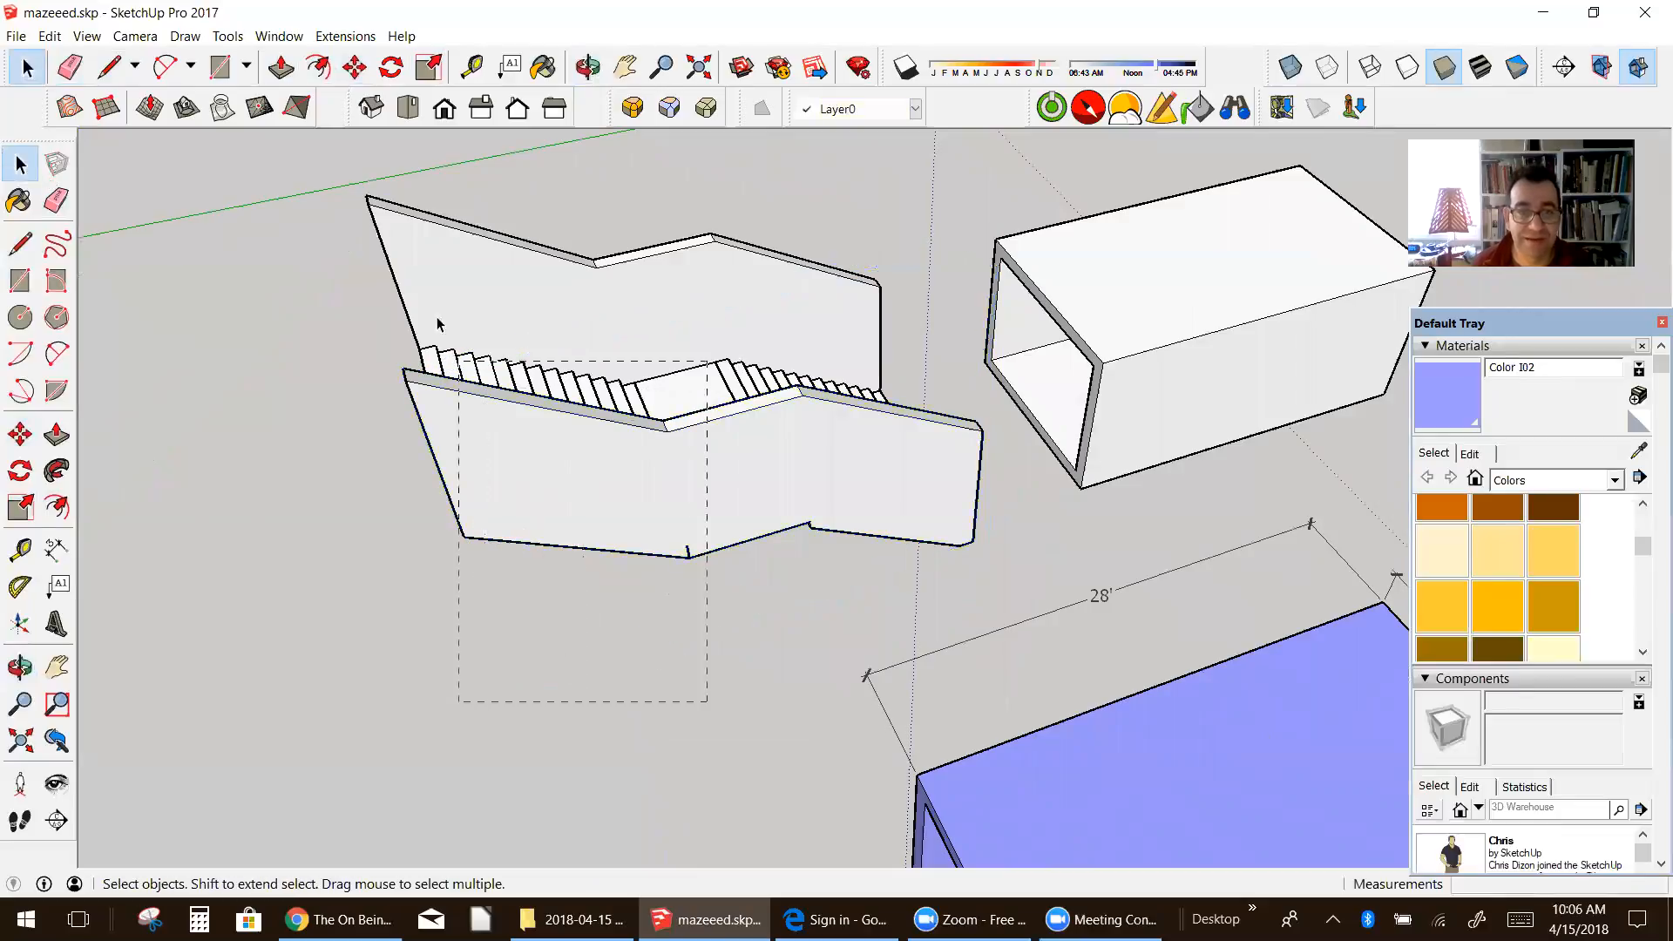
pyautogui.moveTo(430, 294); pyautogui.dragTo(428, 290)
pyautogui.rightClick(707, 333)
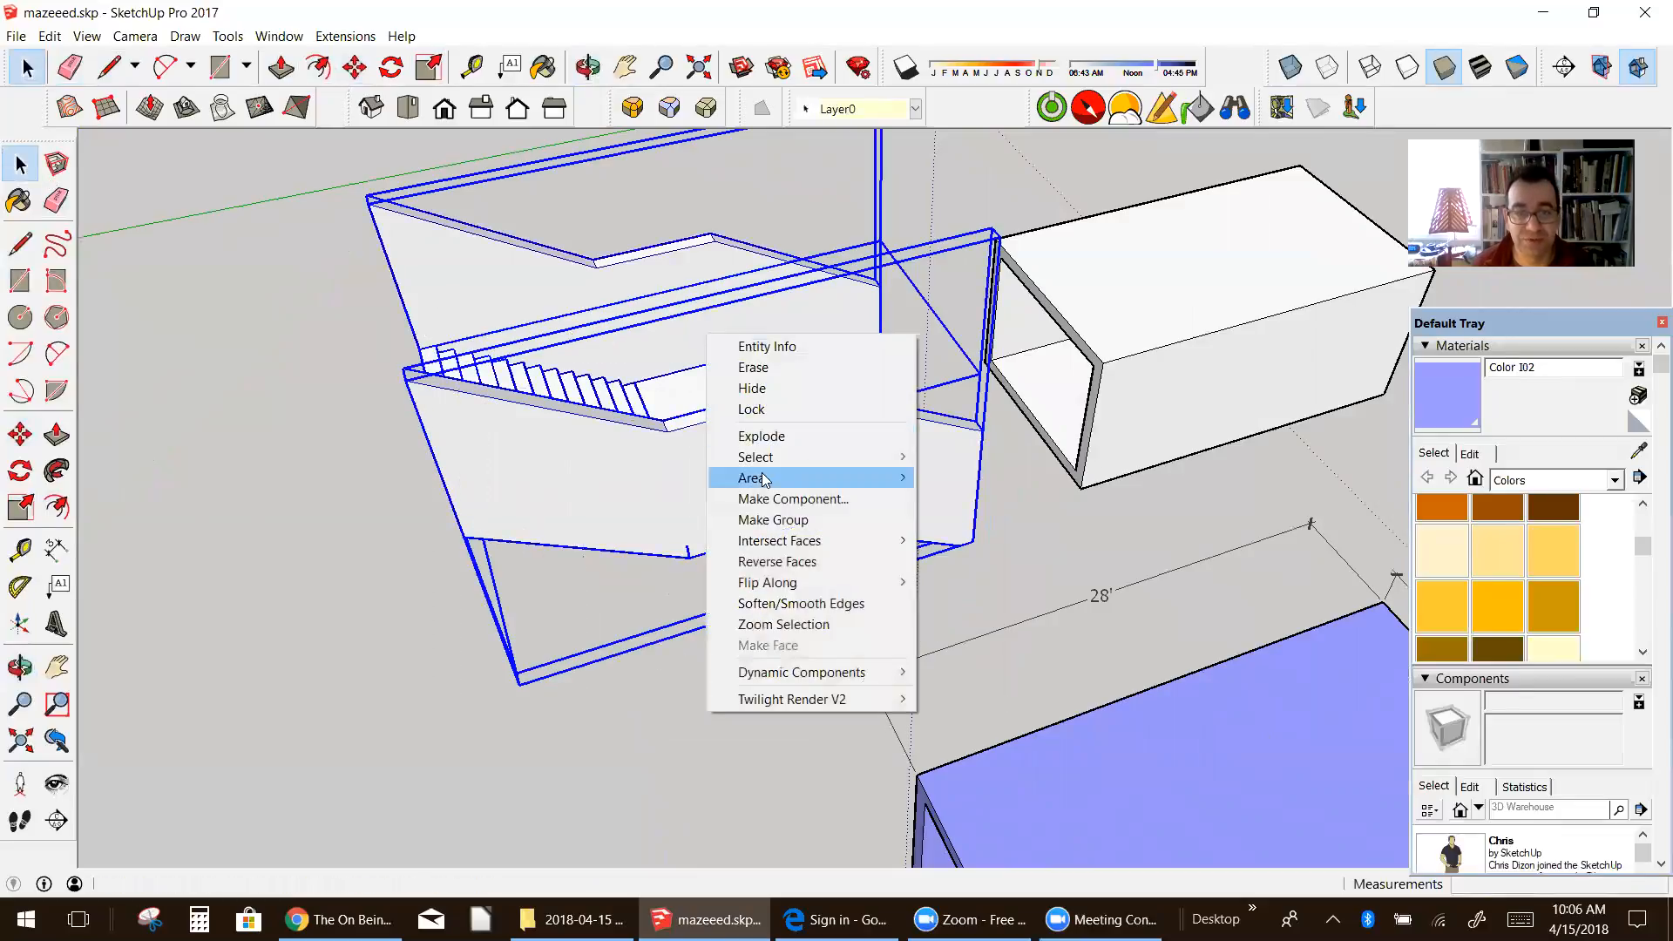
pyautogui.click(772, 499)
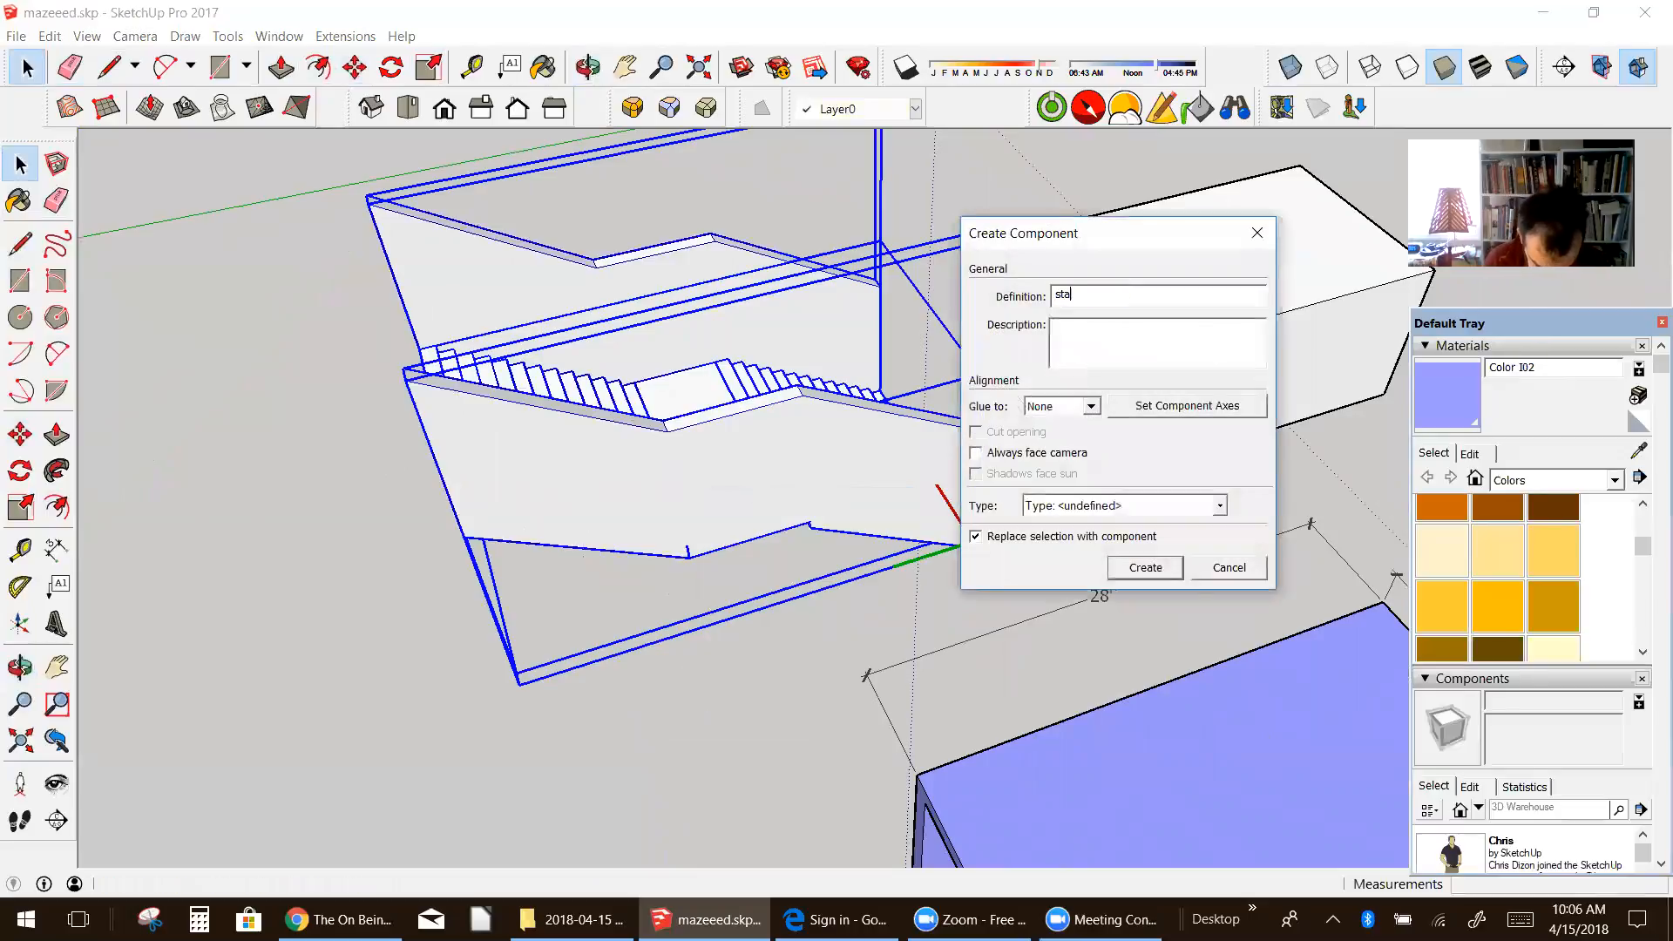
pyautogui.click(1142, 569)
# Step: Move the stair component by its lower corner onto the tunnel's lower corner to join the two pieces
pyautogui.moveTo(1124, 568); pyautogui.dragTo(172, 452, button='middle')
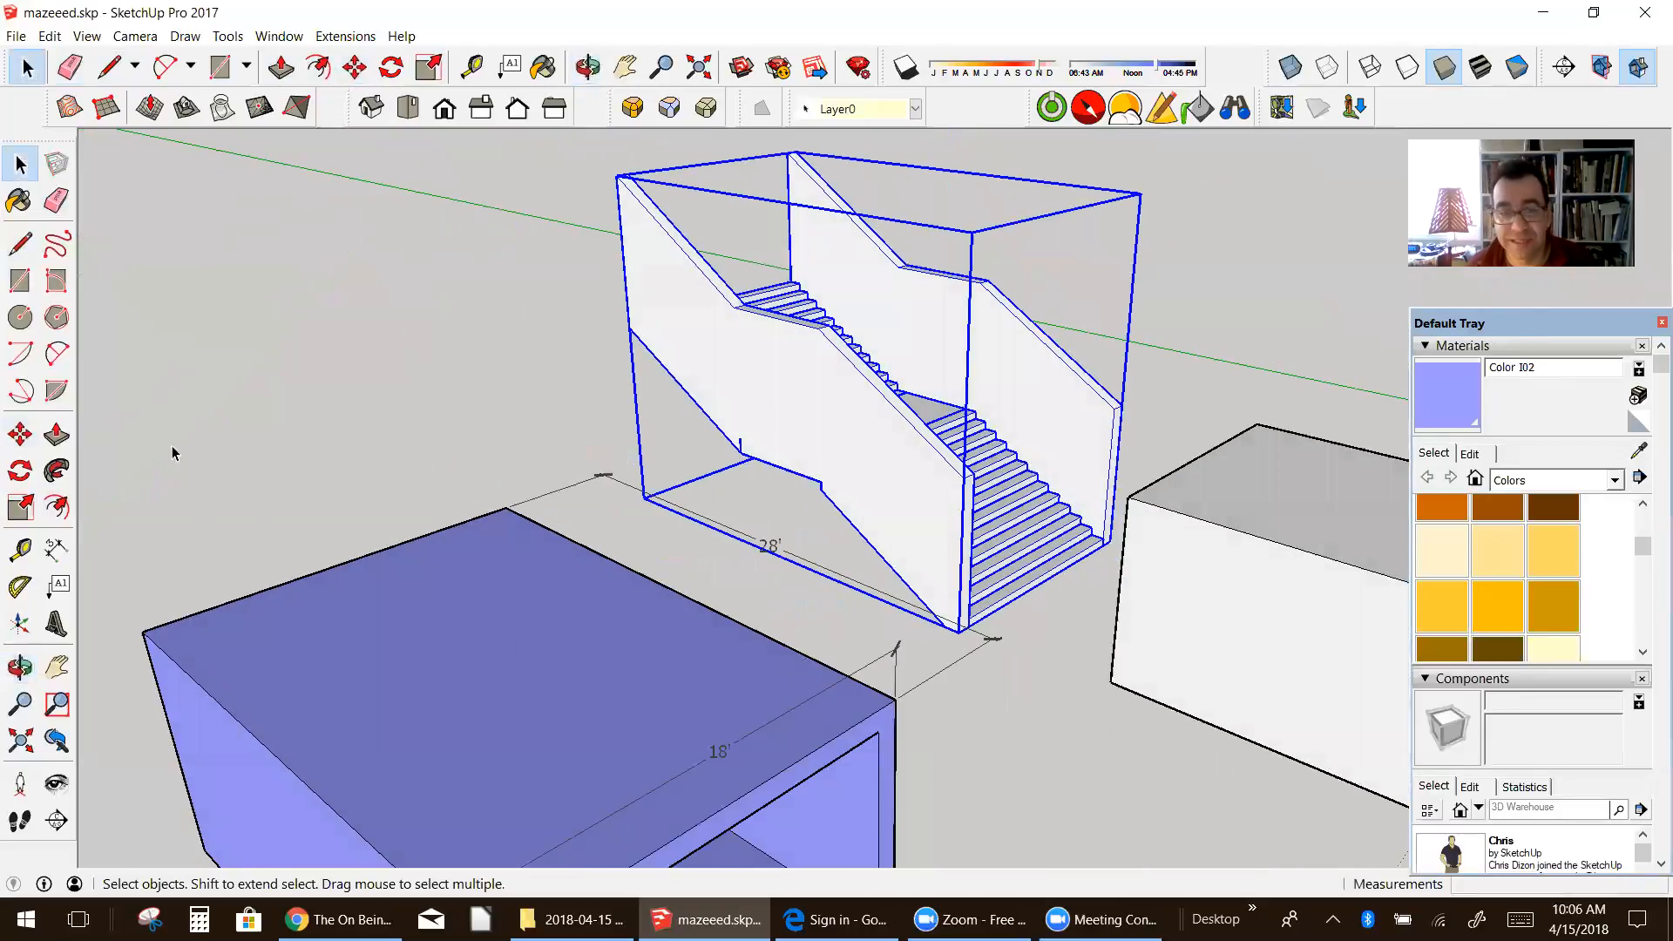
pyautogui.click(21, 435)
pyautogui.moveTo(956, 632); pyautogui.dragTo(1114, 673)
# Step: Examine how the staircase's steps and side walls line up with the tunnel's open end
pyautogui.press('o')
pyautogui.moveTo(1114, 673); pyautogui.dragTo(375, 590, button='middle')
pyautogui.press('m')
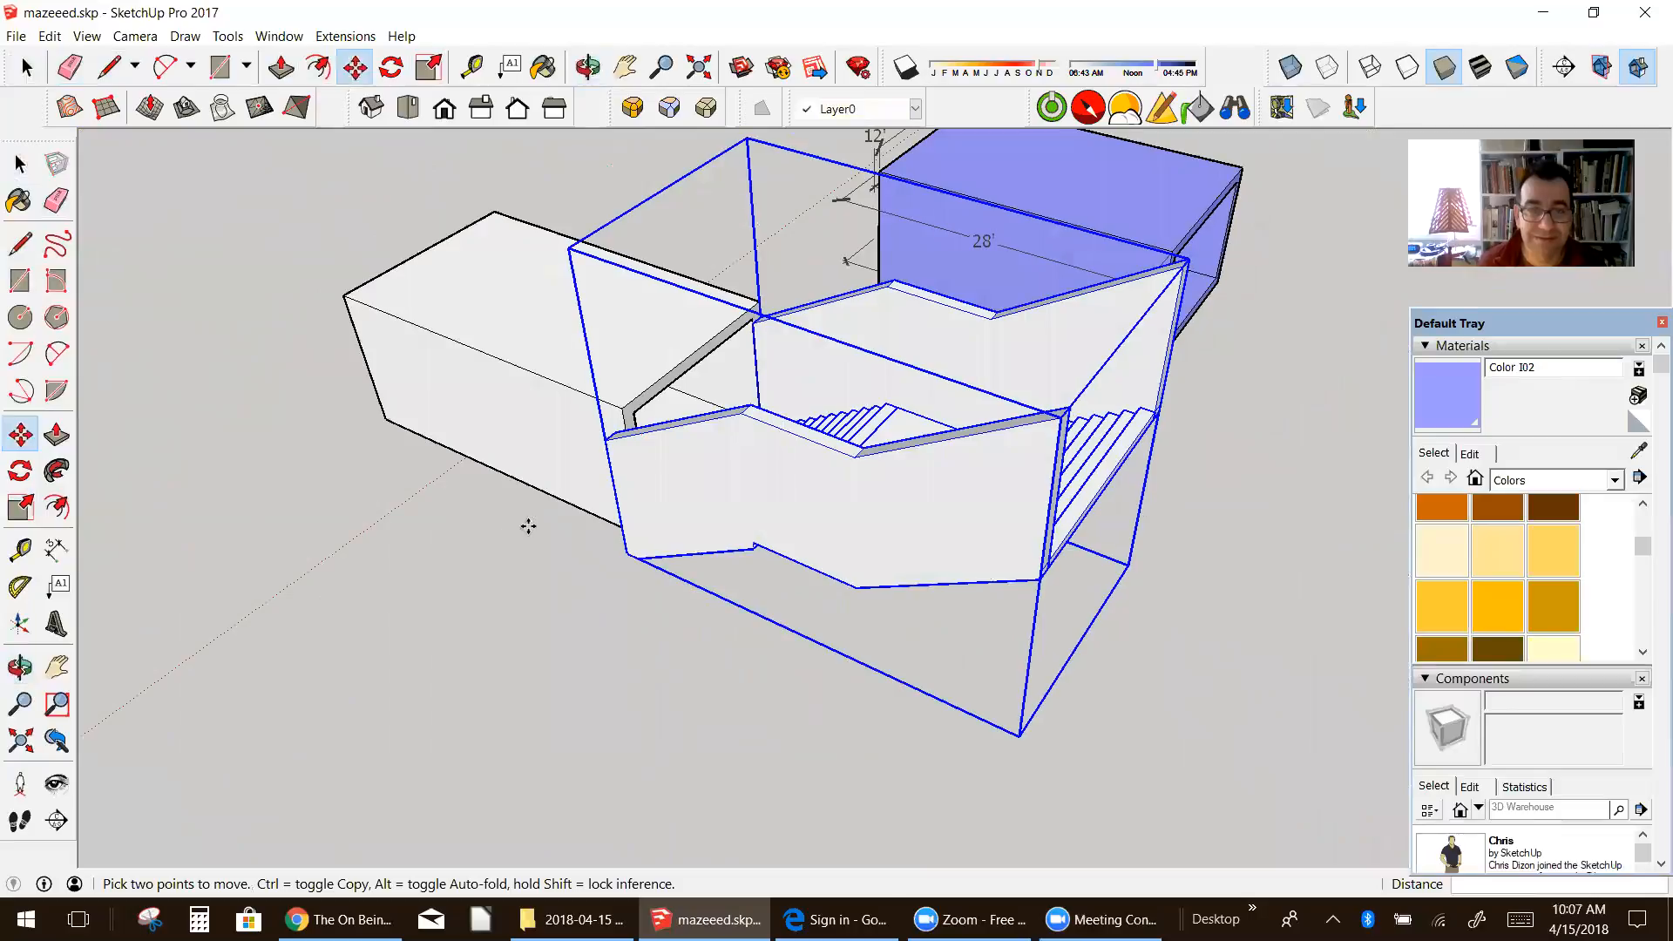
pyautogui.moveTo(539, 552); pyautogui.dragTo(478, 657, button='middle')
pyautogui.scroll(4, 603, 502)
pyautogui.moveTo(594, 507); pyautogui.dragTo(411, 311, button='middle')
pyautogui.scroll(4, 1012, 322)
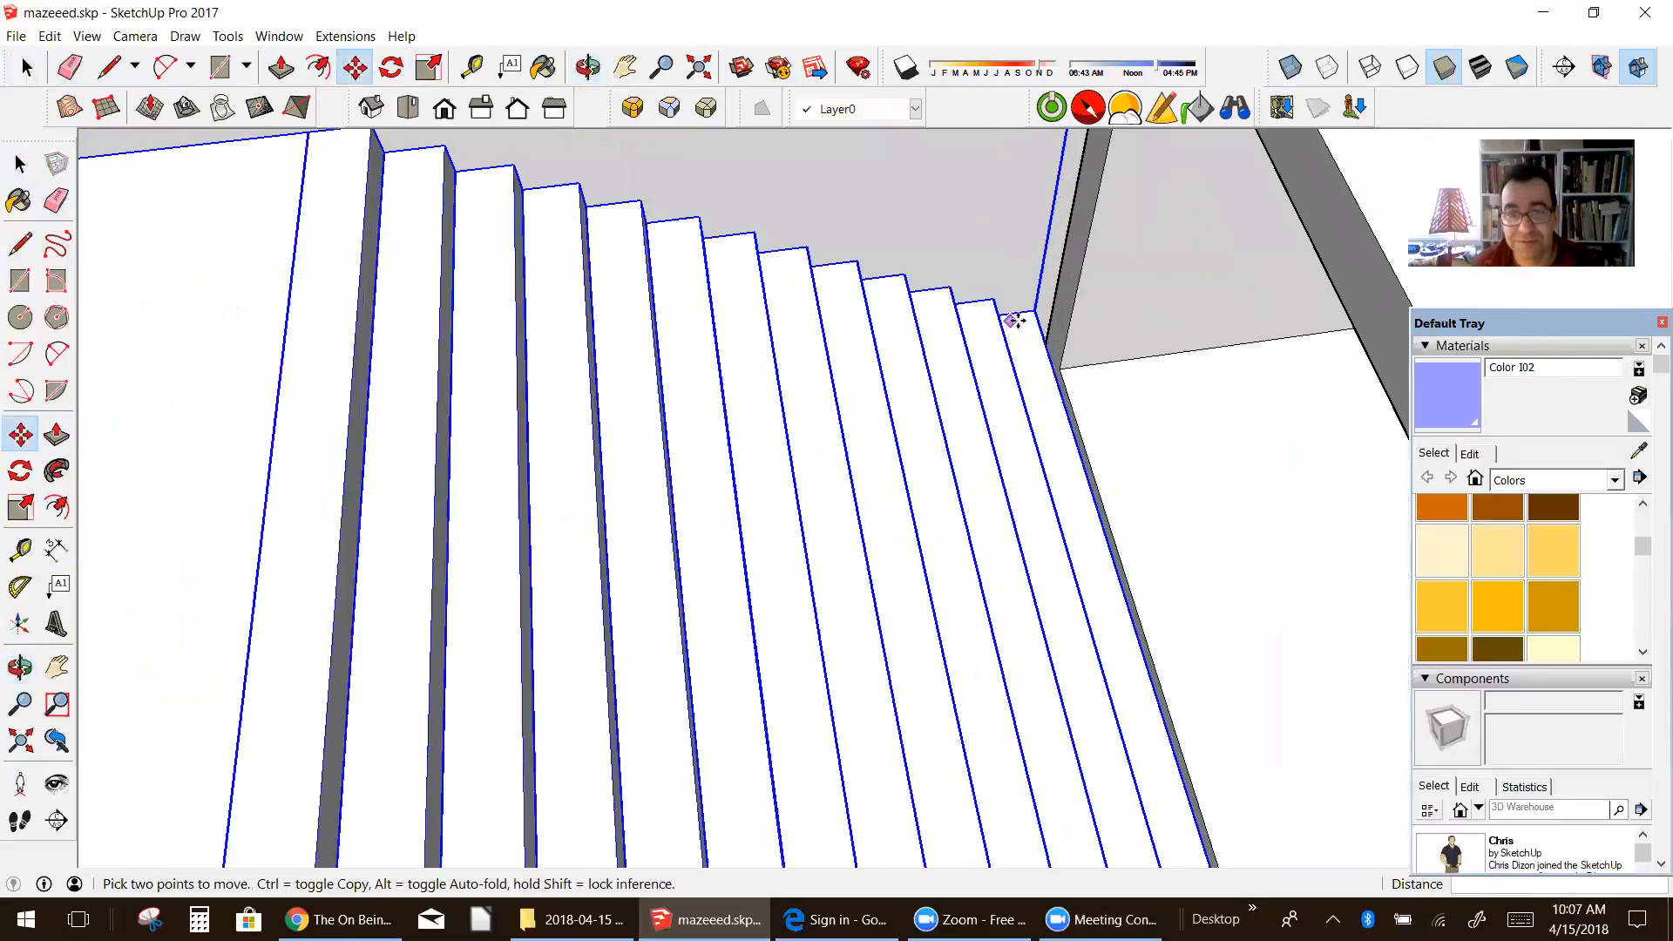
pyautogui.moveTo(1012, 322); pyautogui.dragTo(1070, 589, button='middle')
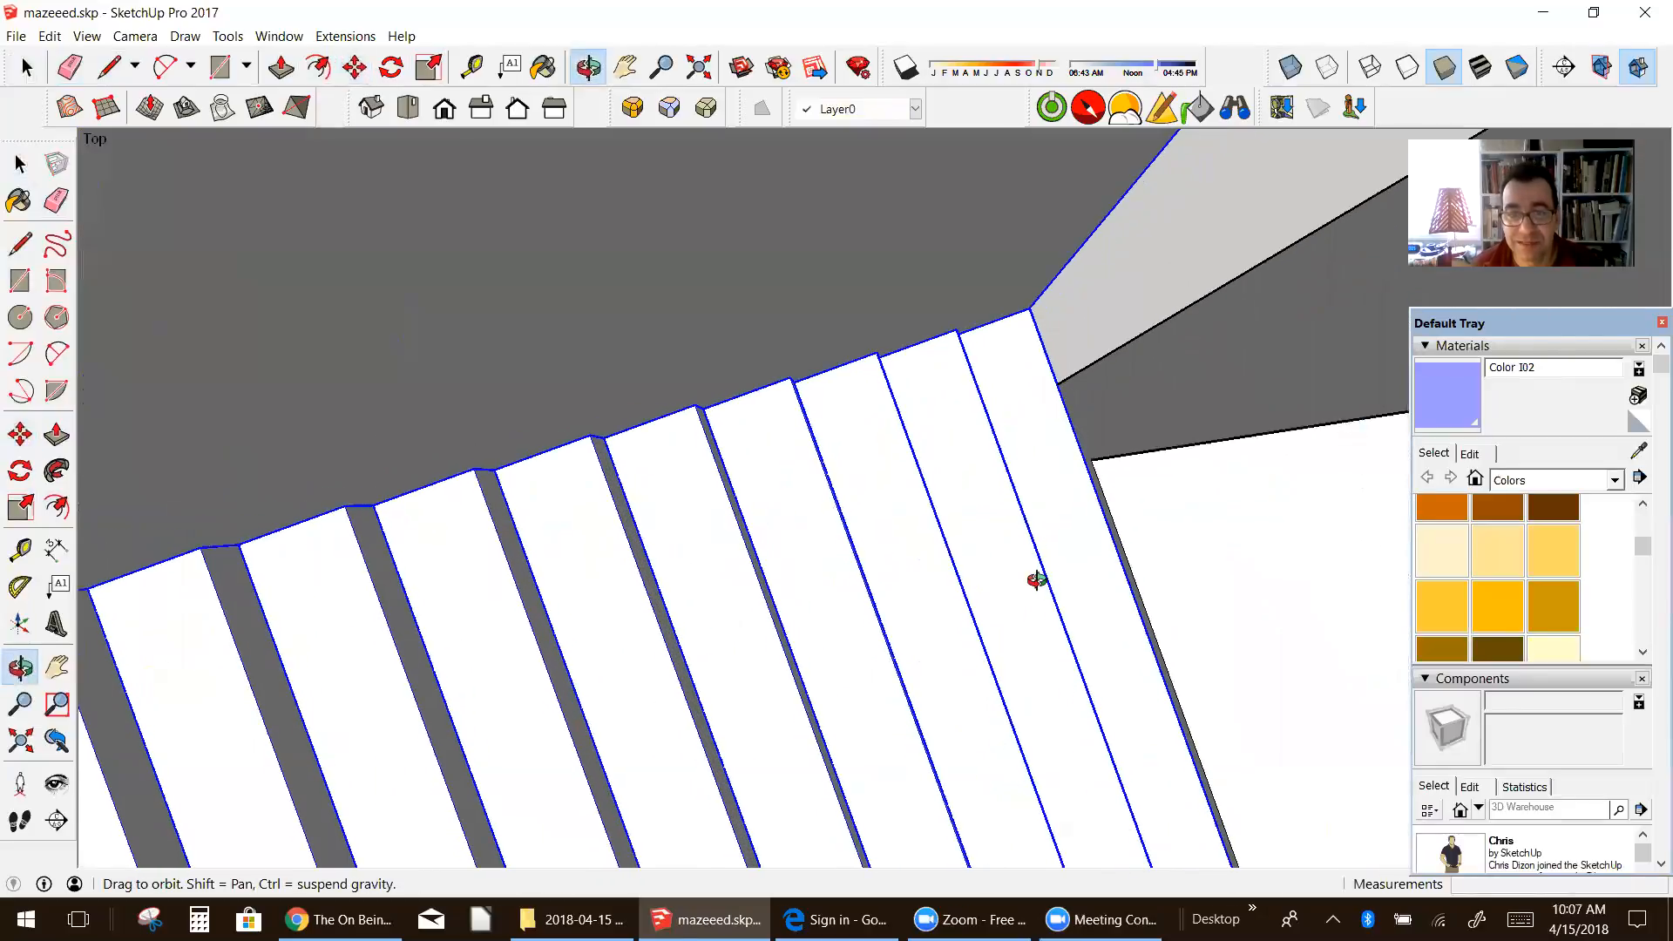
pyautogui.scroll(-3, 982, 488)
pyautogui.moveTo(979, 485); pyautogui.dragTo(471, 456, button='middle')
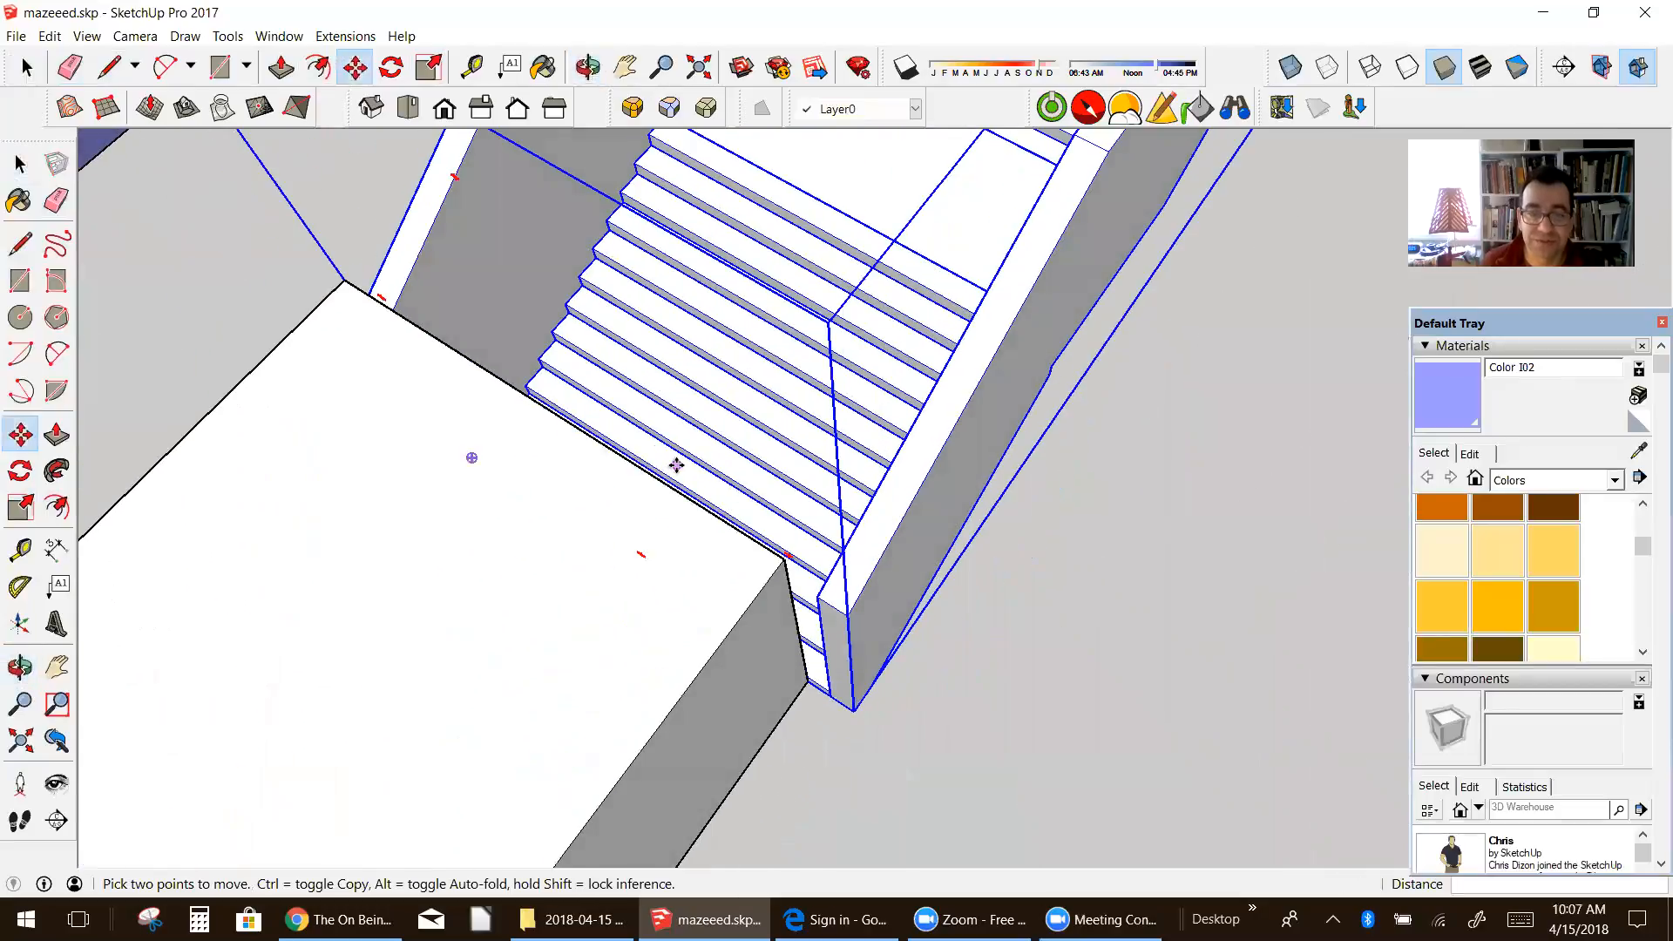
pyautogui.scroll(-3, 546, 459)
# Step: Open the stair component for editing and move the side wall that overhangs the tunnel outward, clear of the steps
pyautogui.click(22, 164)
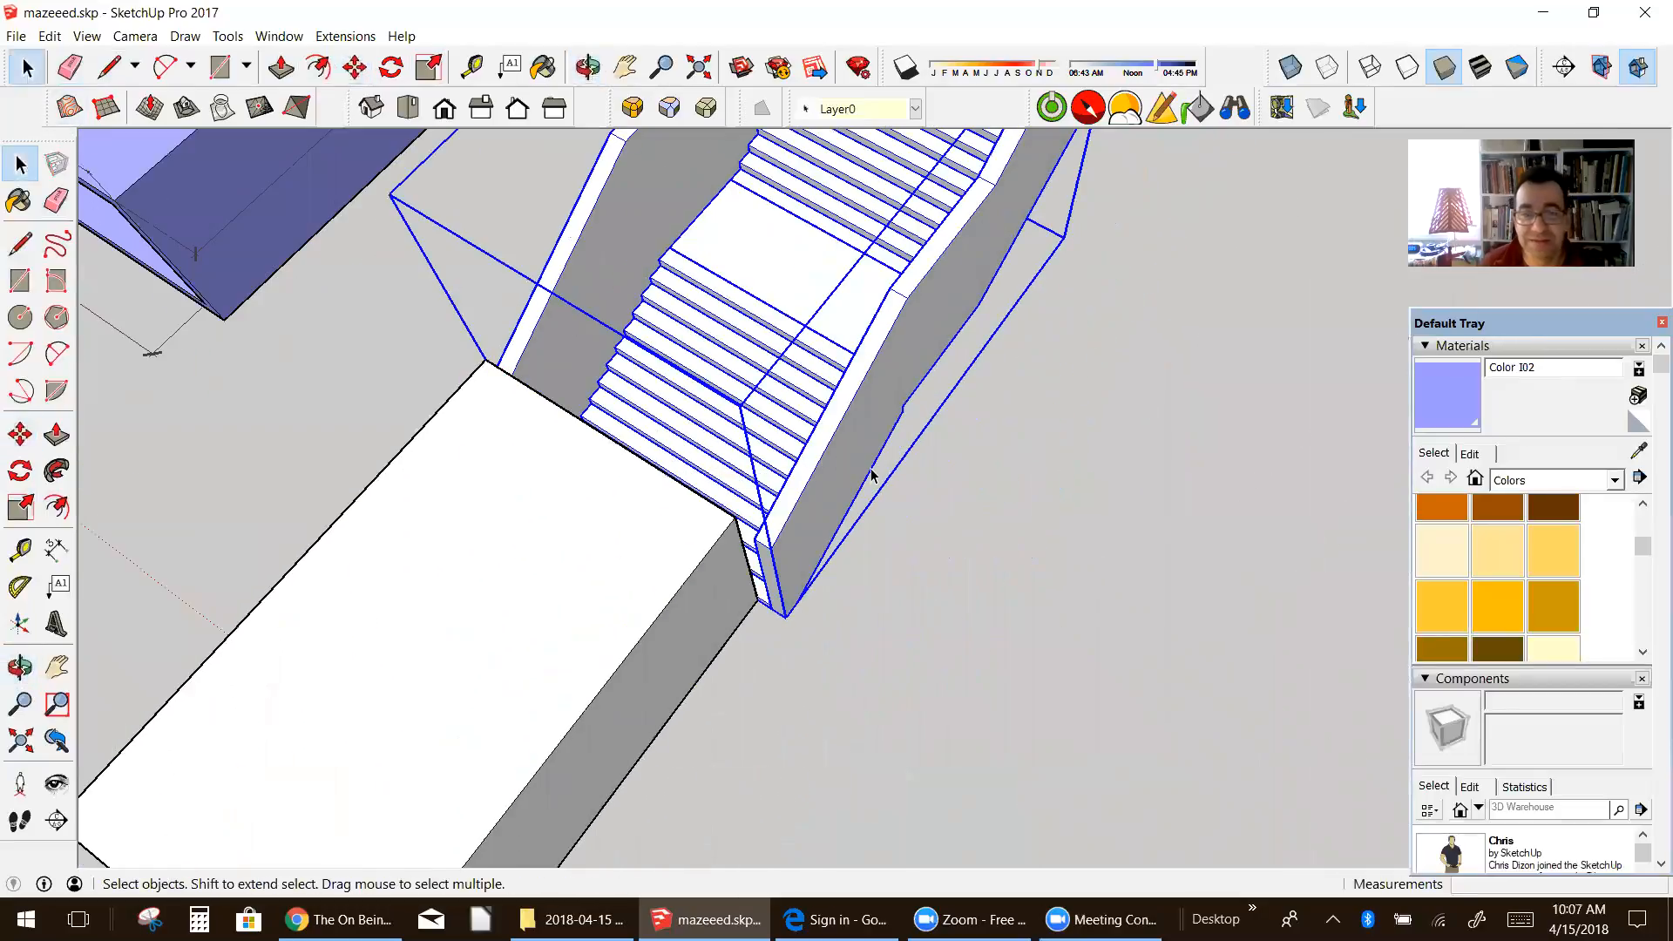
pyautogui.doubleClick(859, 471)
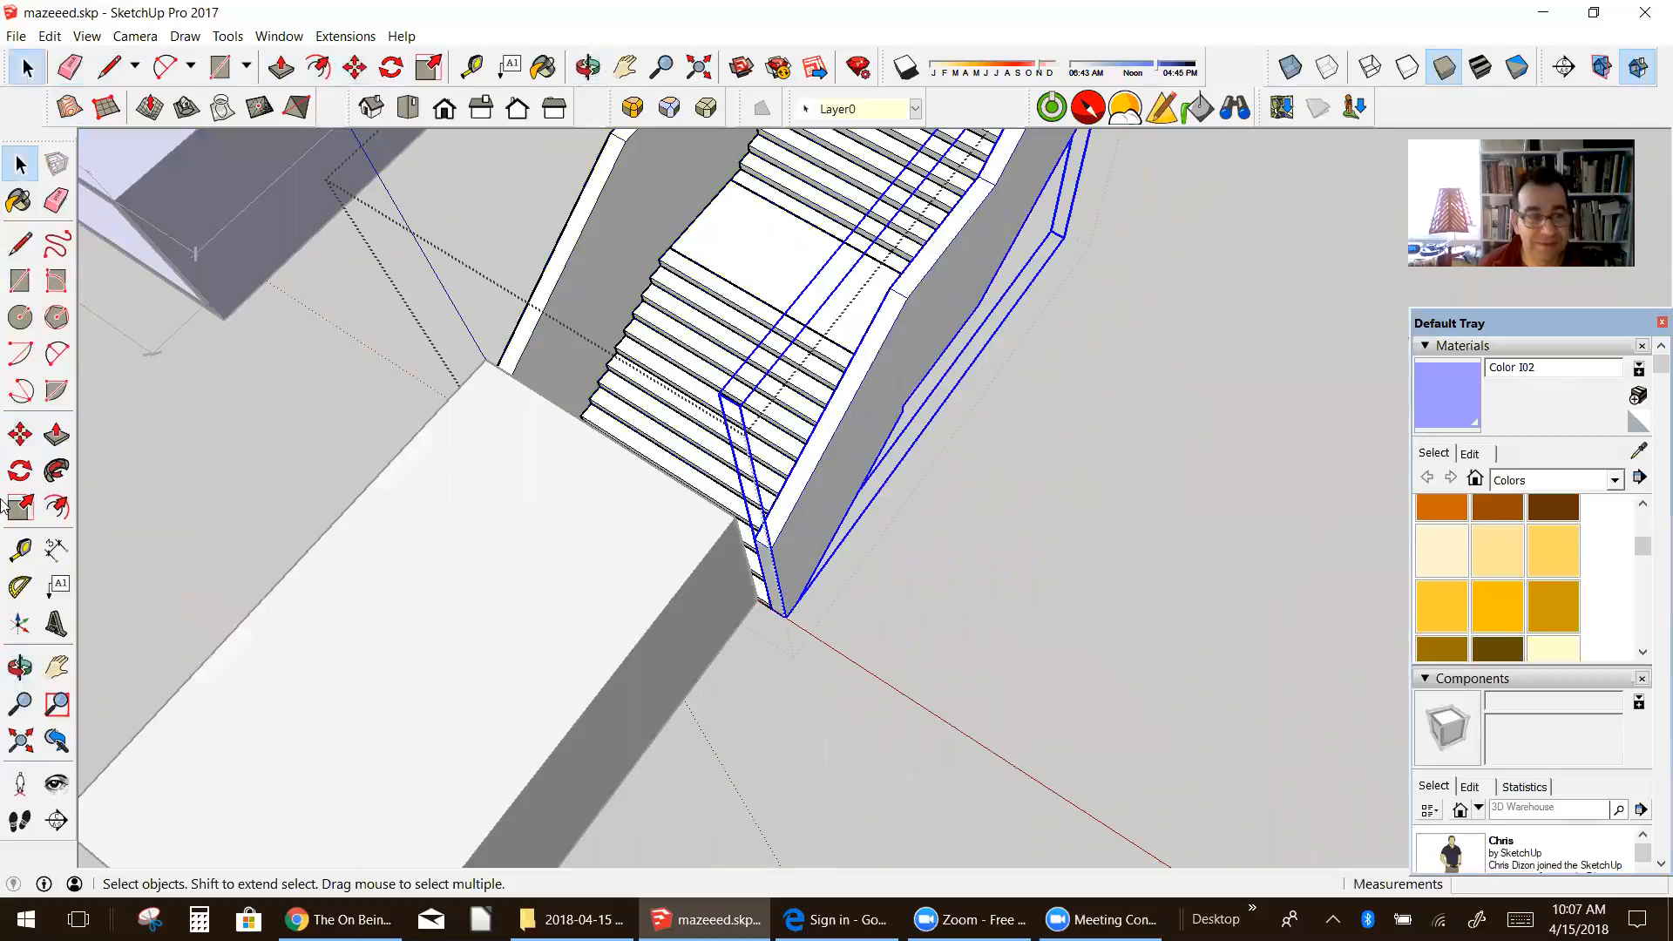
pyautogui.click(20, 434)
pyautogui.click(598, 381)
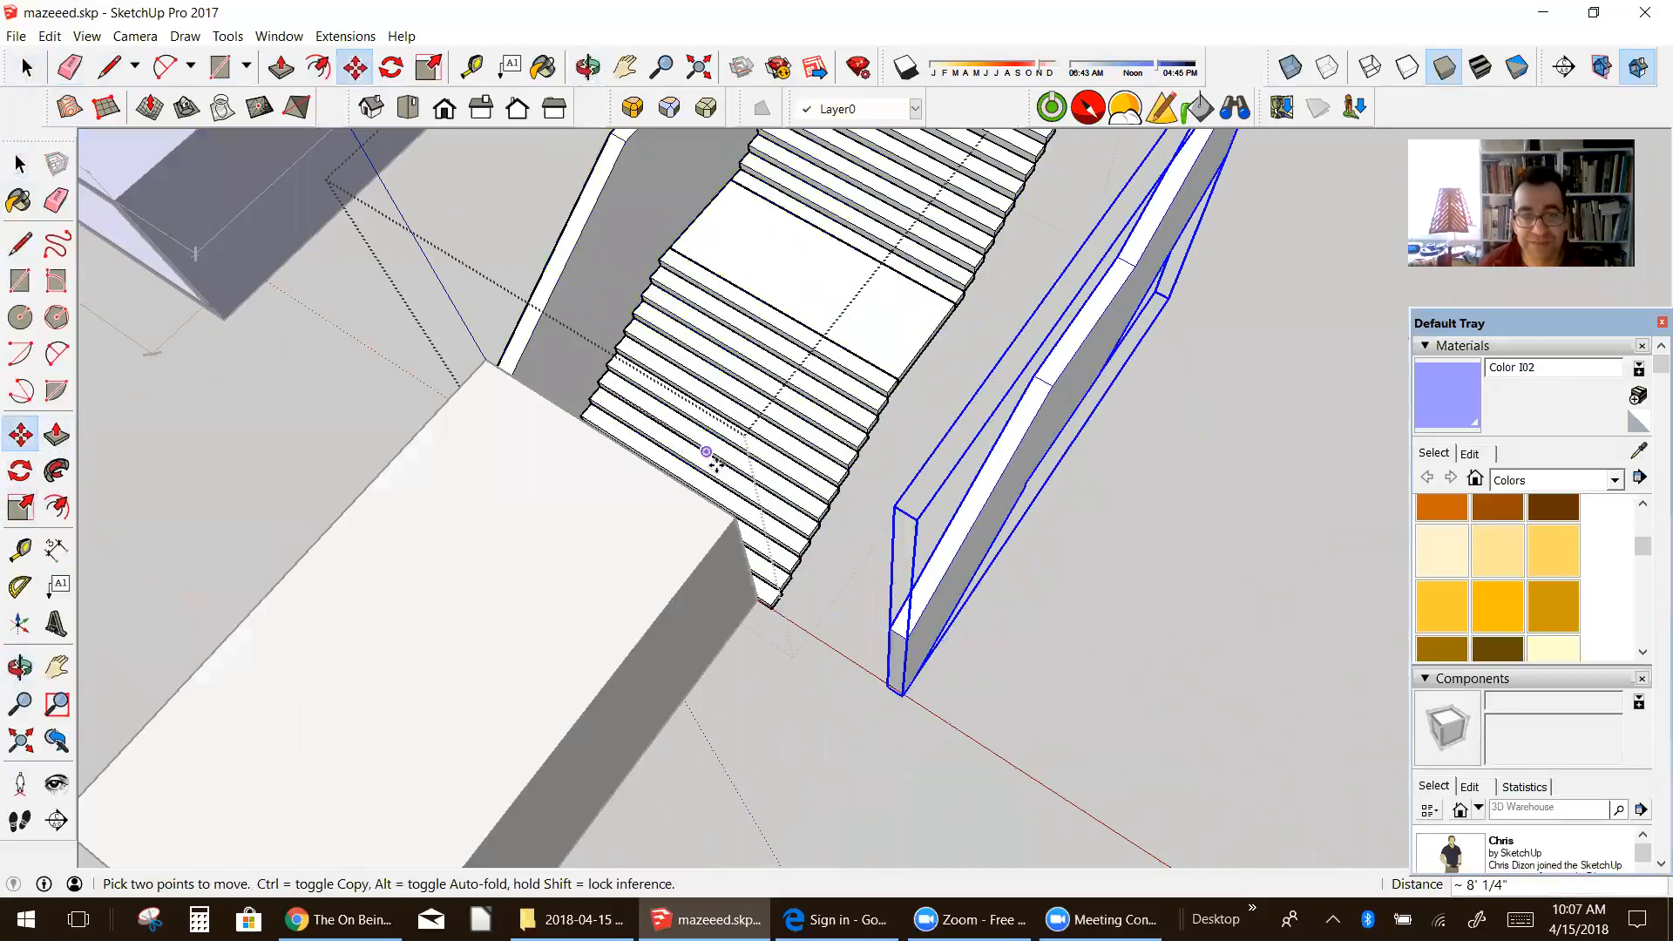
pyautogui.click(762, 482)
# Step: Open the step nearest the tunnel for editing, inside the nested flight of stairs
pyautogui.scroll(2, 838, 584)
pyautogui.moveTo(809, 583); pyautogui.dragTo(419, 526, button='middle')
pyautogui.moveTo(726, 382); pyautogui.dragTo(445, 436, button='middle')
pyautogui.scroll(3, 794, 375)
pyautogui.scroll(-3, 767, 462)
pyautogui.moveTo(747, 474); pyautogui.dragTo(903, 374, button='middle')
pyautogui.scroll(3, 863, 392)
pyautogui.scroll(2, 863, 393)
pyautogui.press('space')
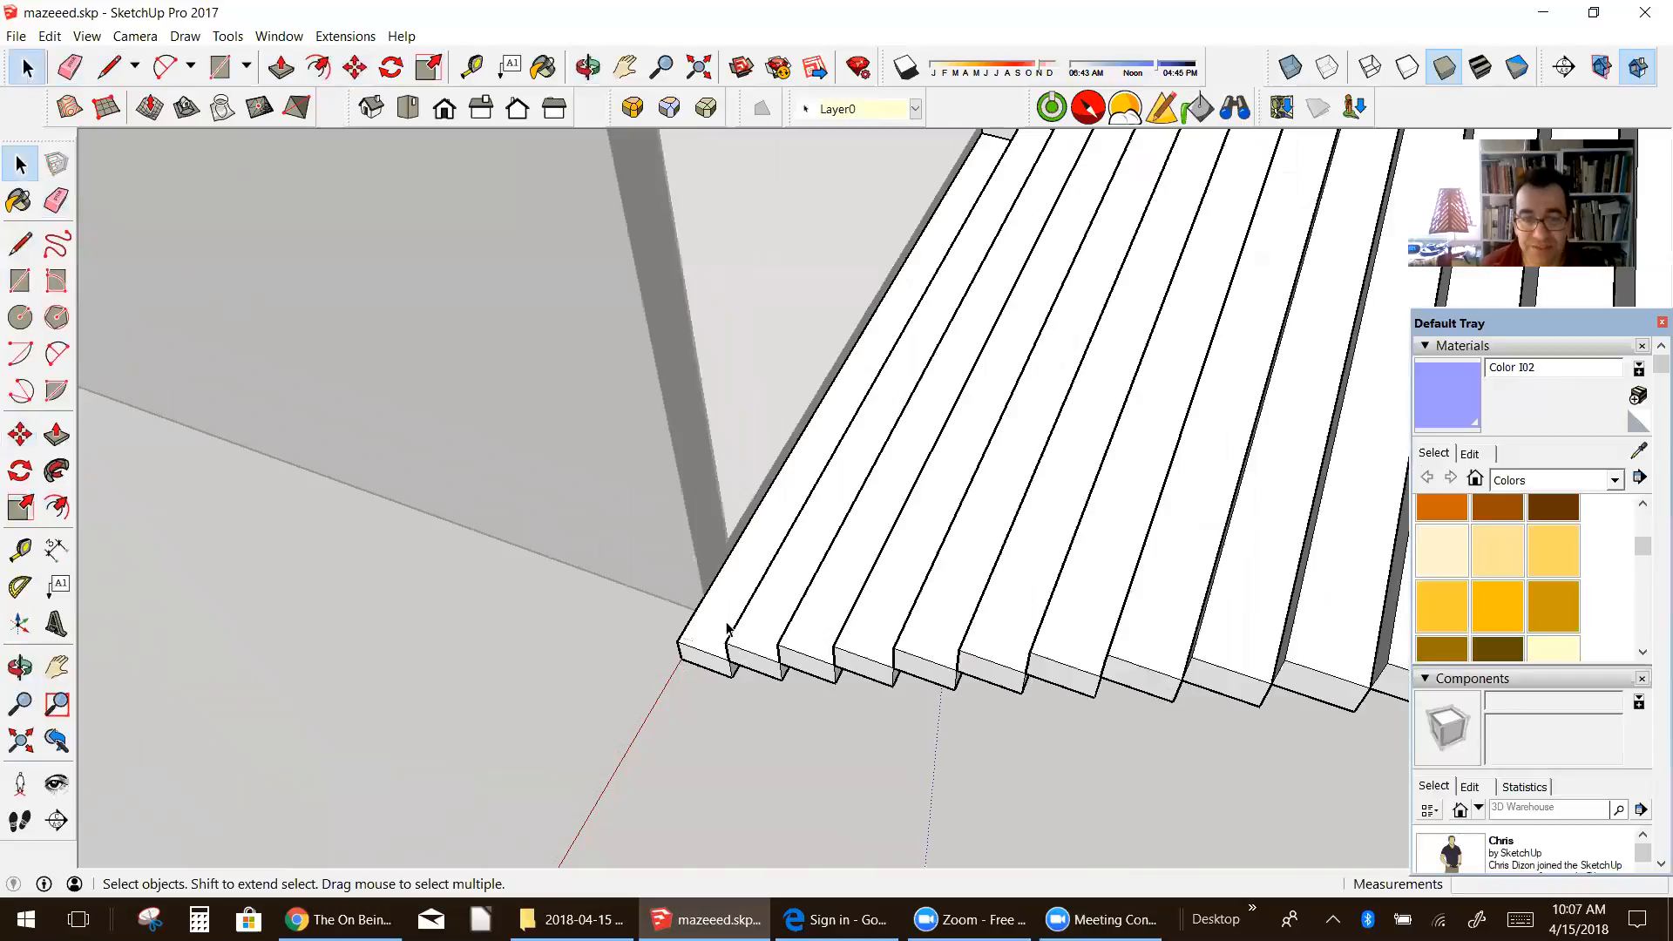
pyautogui.doubleClick(727, 626)
pyautogui.doubleClick(727, 626)
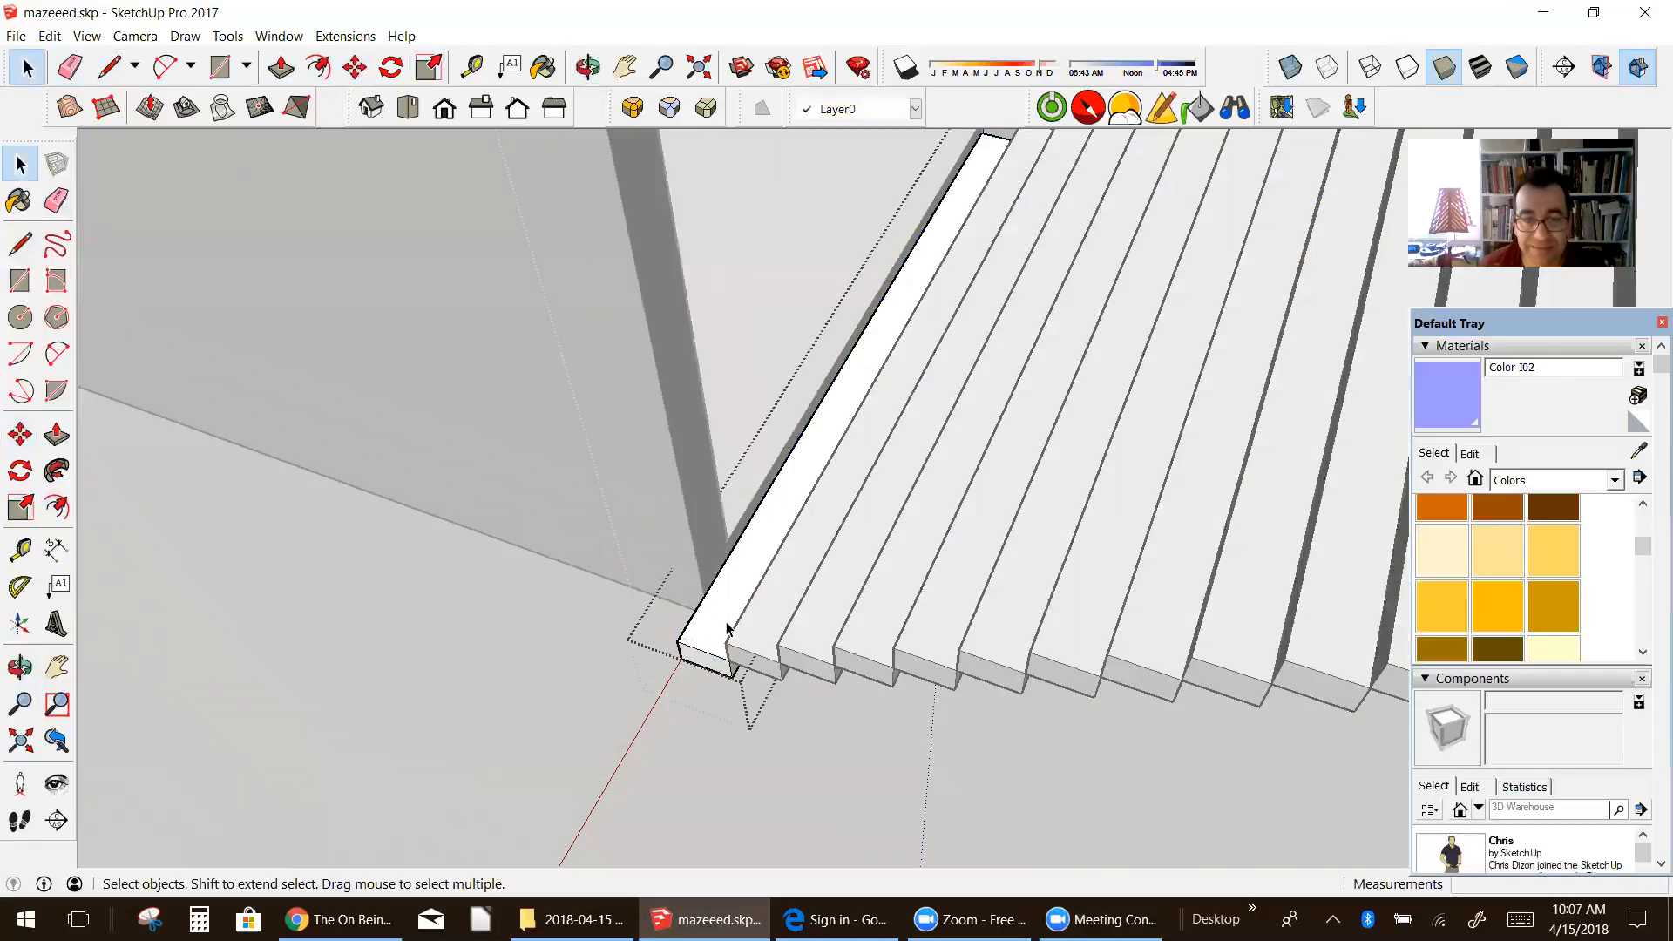
# Step: Try to push the step's exposed end face inward 2'
pyautogui.press('t')
pyautogui.press('p')
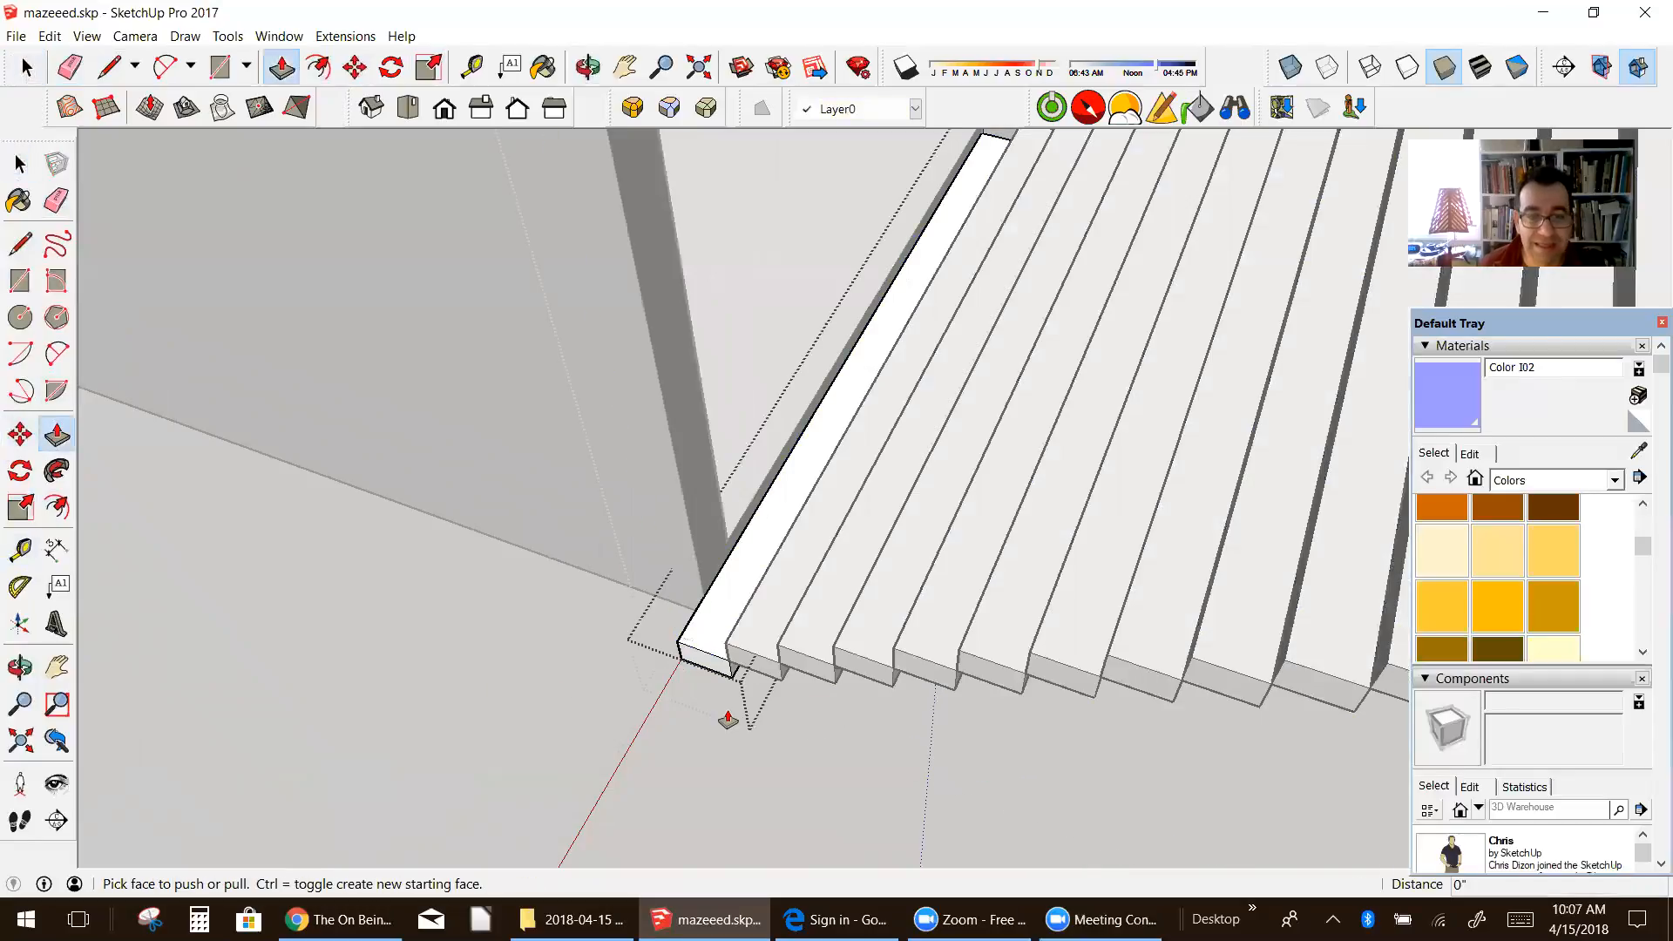
pyautogui.moveTo(717, 680); pyautogui.dragTo(720, 526)
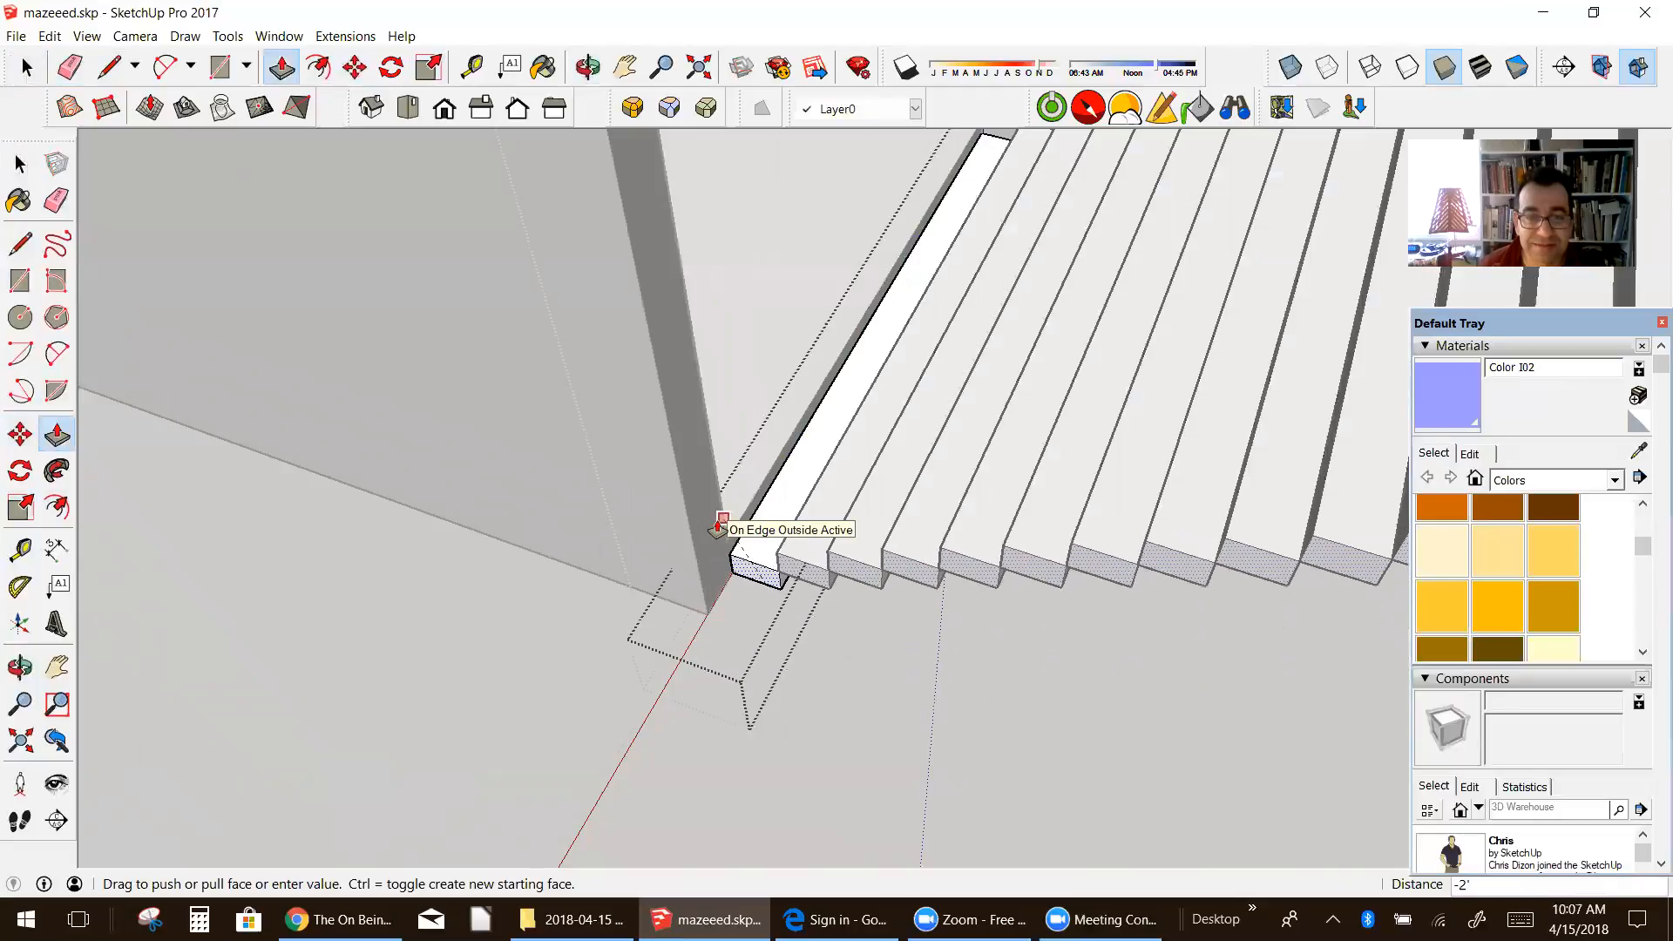
pyautogui.click(718, 528)
pyautogui.scroll(3, 723, 532)
pyautogui.scroll(-6, 741, 565)
pyautogui.scroll(-2, 741, 576)
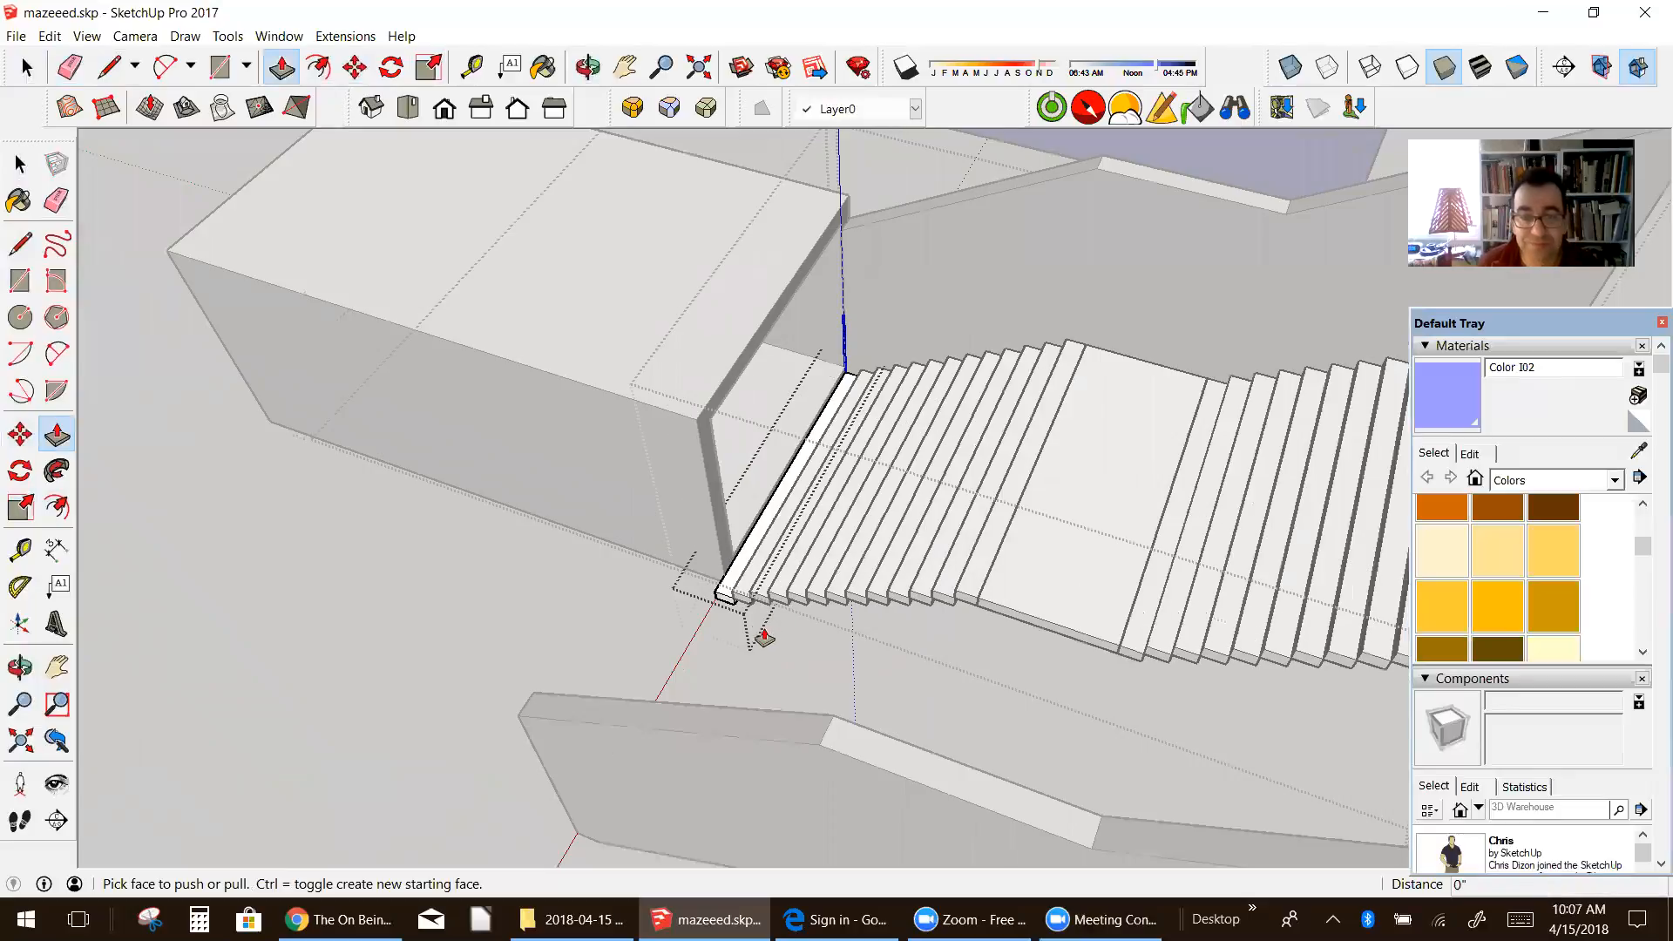
# Step: Push the step's exposed end face inward 2' to narrow the flights, and finish editing the step component
pyautogui.moveTo(749, 602); pyautogui.dragTo(947, 614, button='middle')
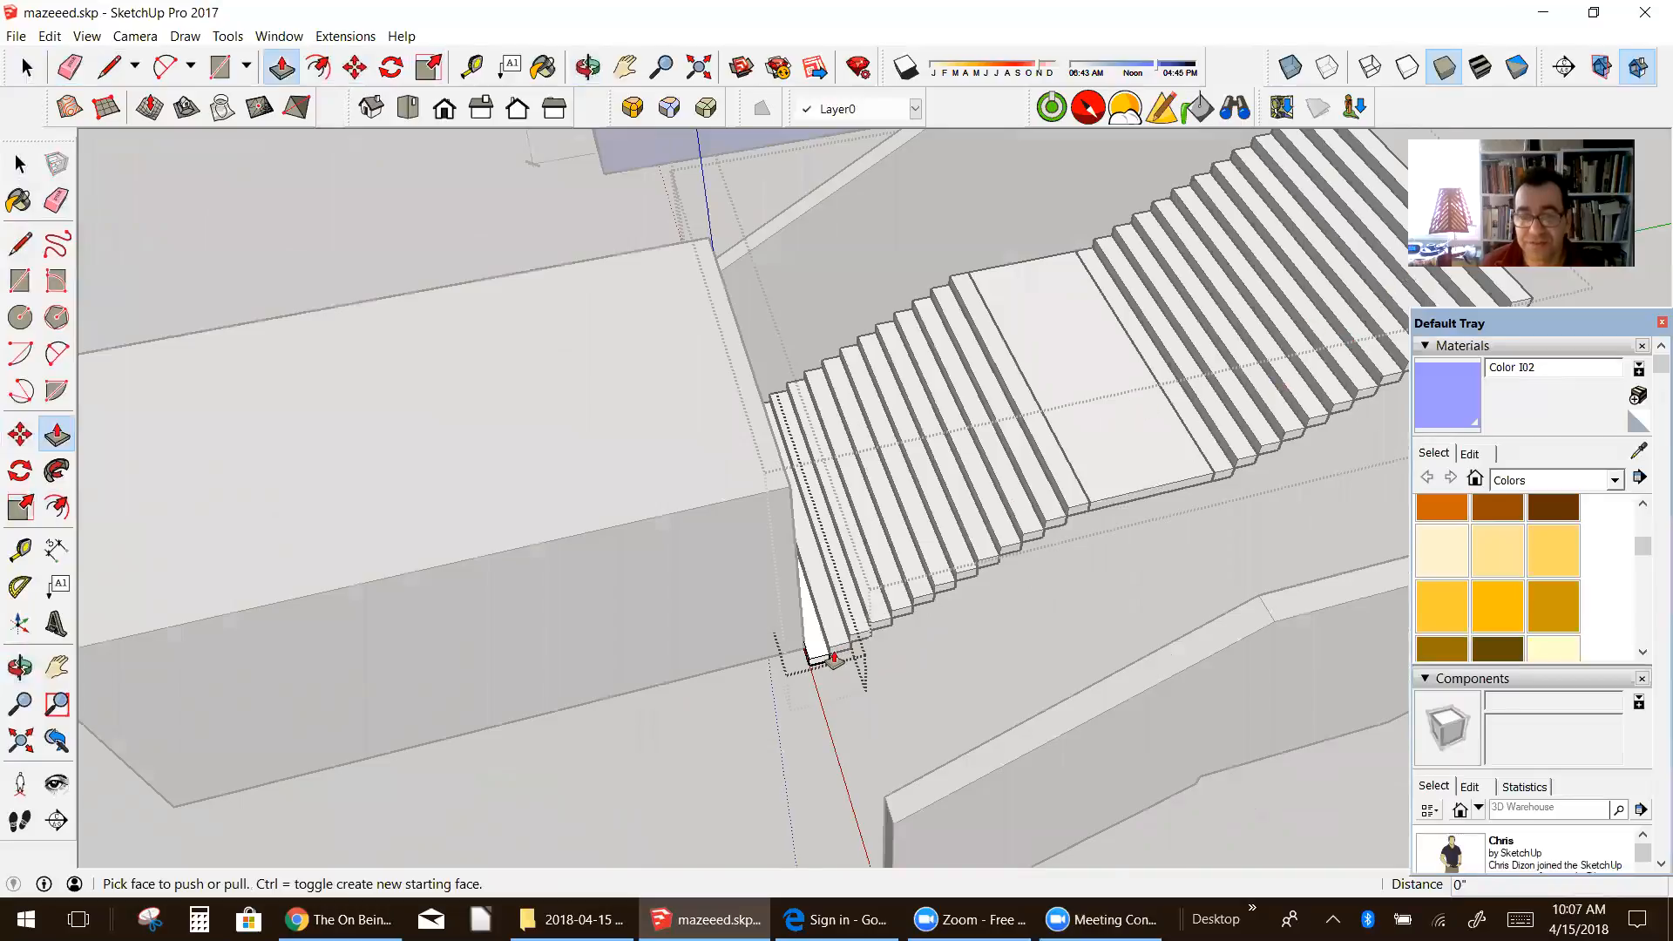
pyautogui.scroll(3, 834, 658)
pyautogui.moveTo(809, 665); pyautogui.dragTo(578, 769, button='middle')
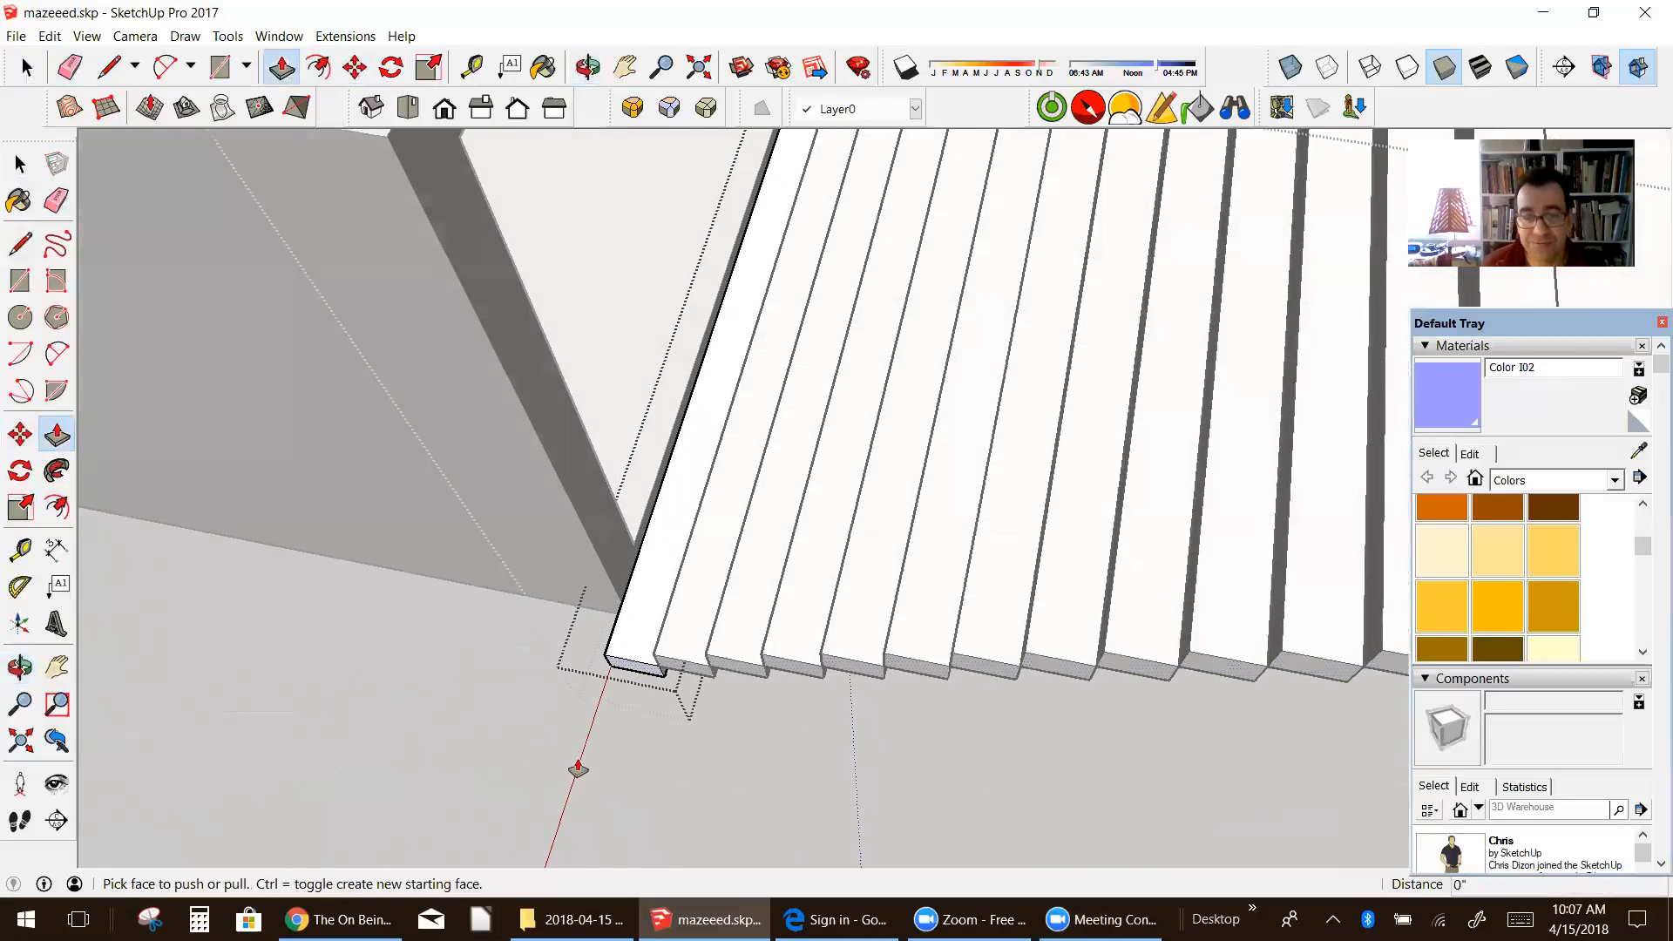
pyautogui.scroll(2, 637, 678)
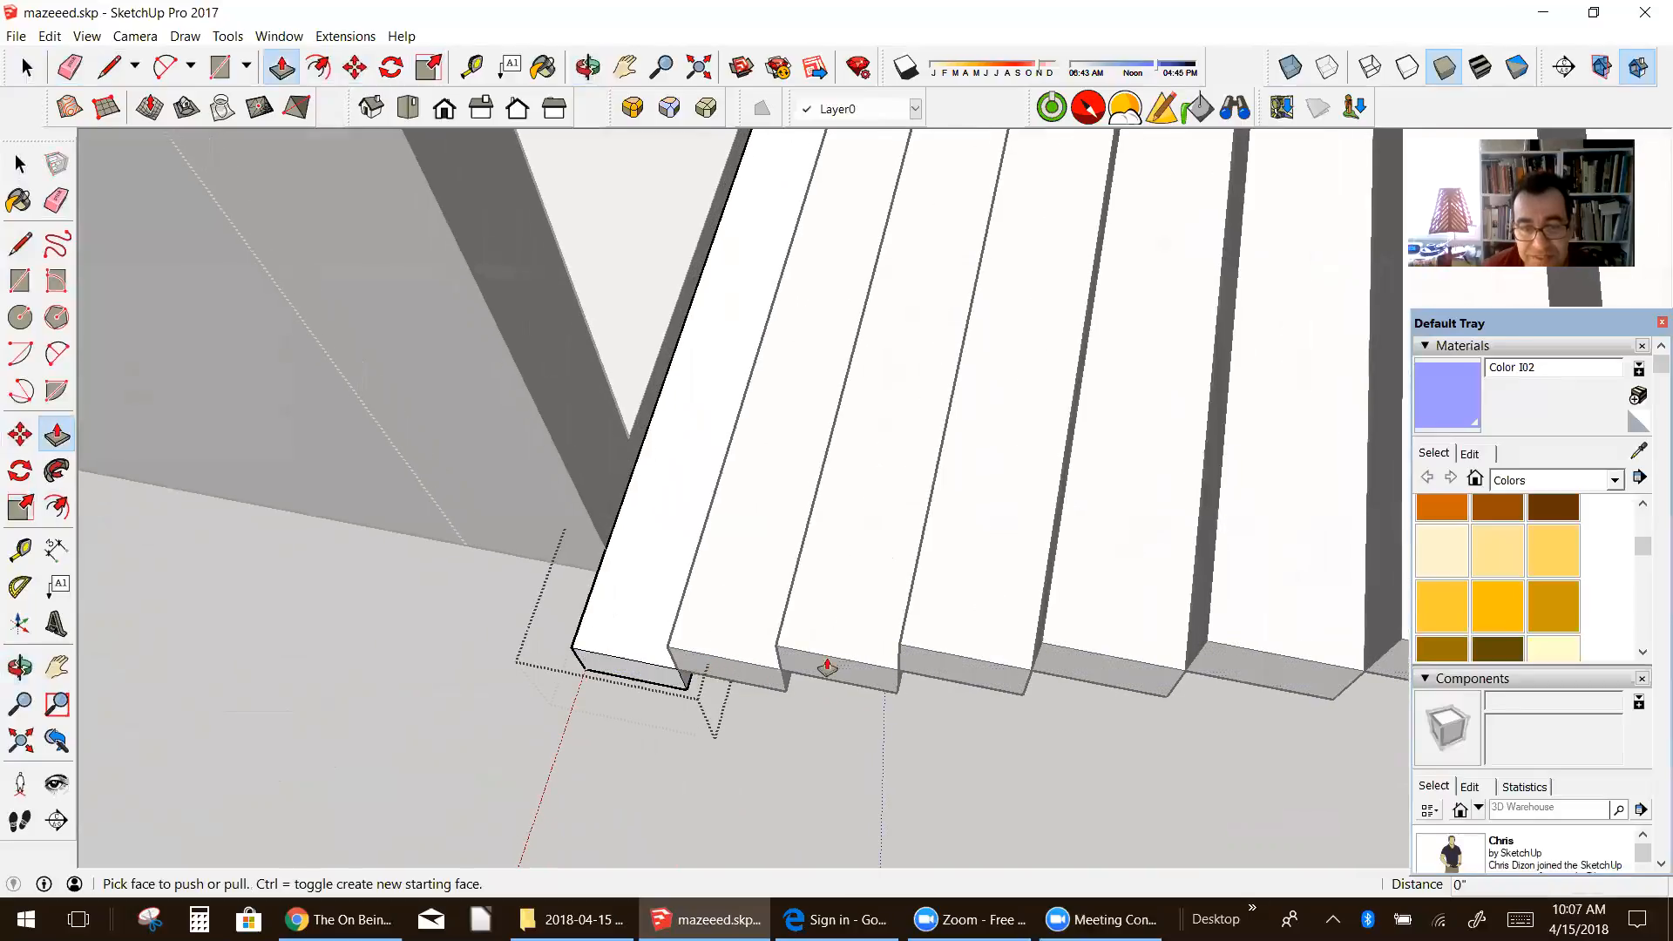
pyautogui.moveTo(622, 678); pyautogui.dragTo(627, 442)
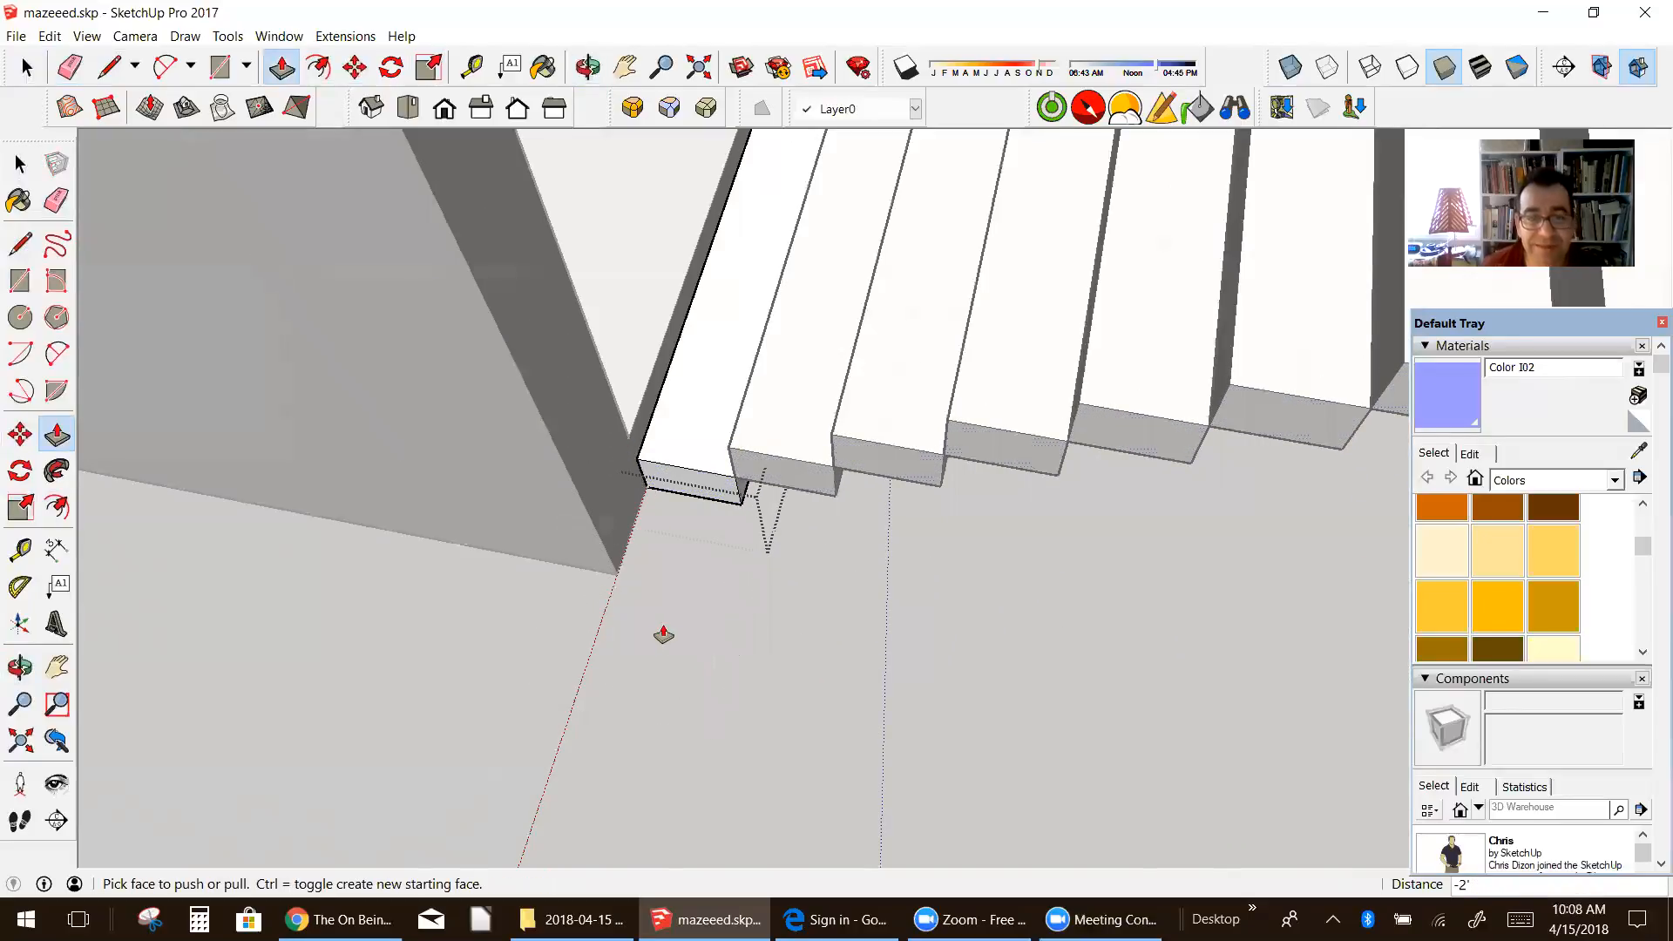
pyautogui.press('space')
pyautogui.rightClick(729, 602)
pyautogui.click(767, 607)
pyautogui.scroll(-5, 785, 441)
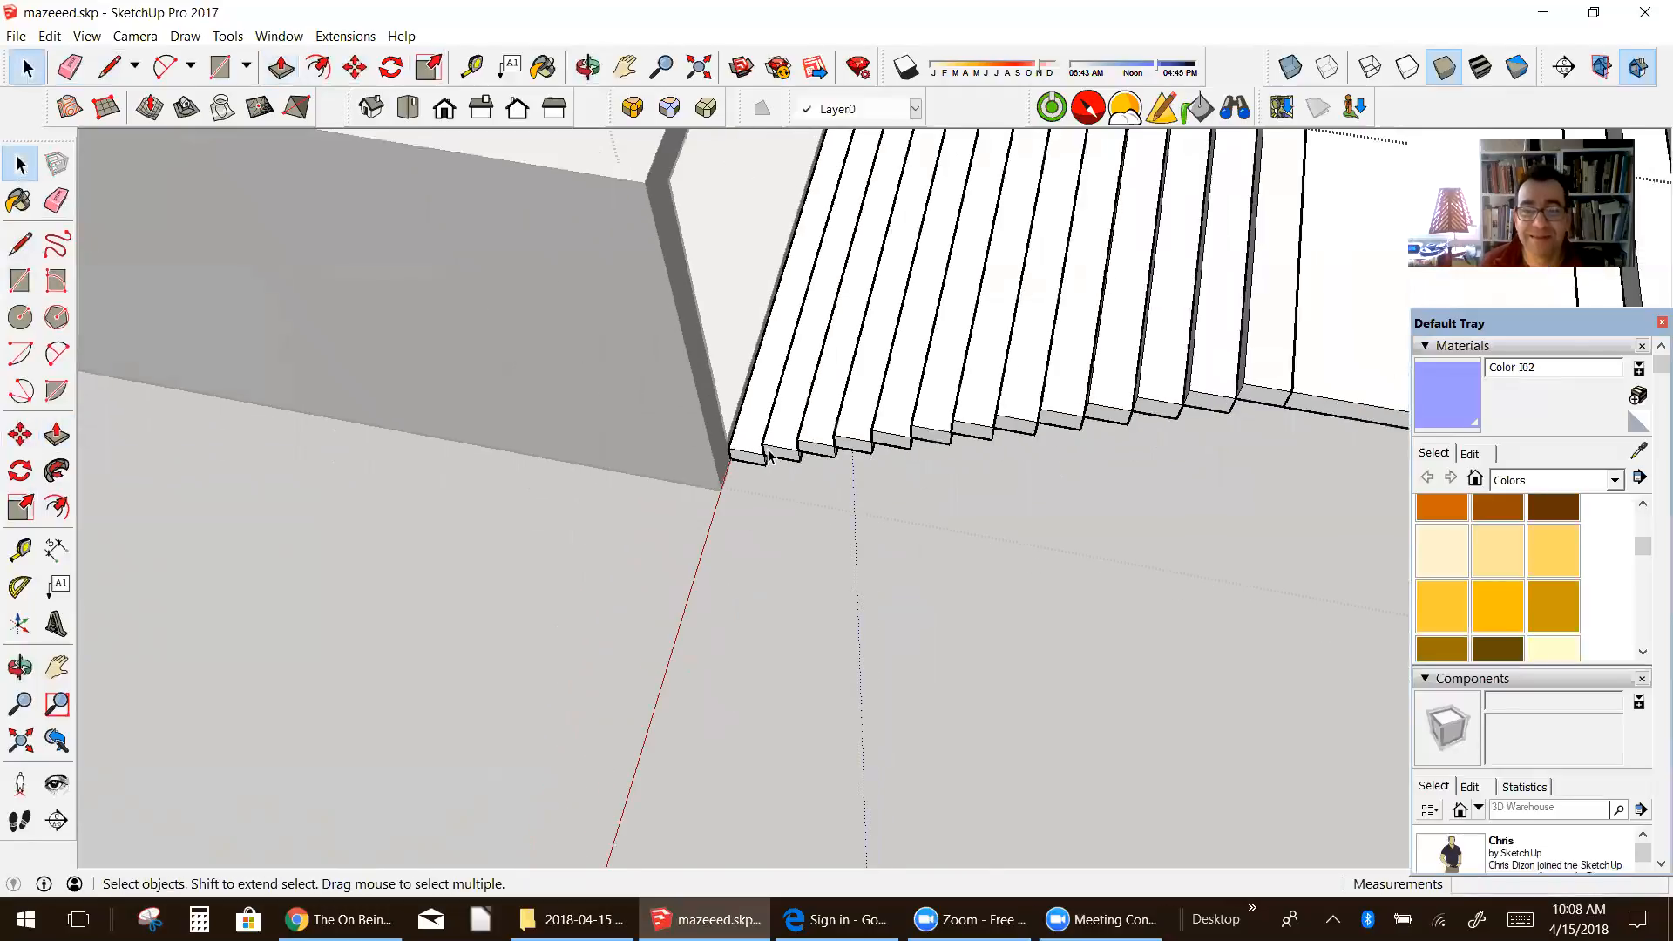
# Step: Finish editing the nested flight and move the detached side wall back by its lower corner against the narrowed steps
pyautogui.scroll(-5, 769, 453)
pyautogui.moveTo(768, 453); pyautogui.dragTo(504, 334, button='middle')
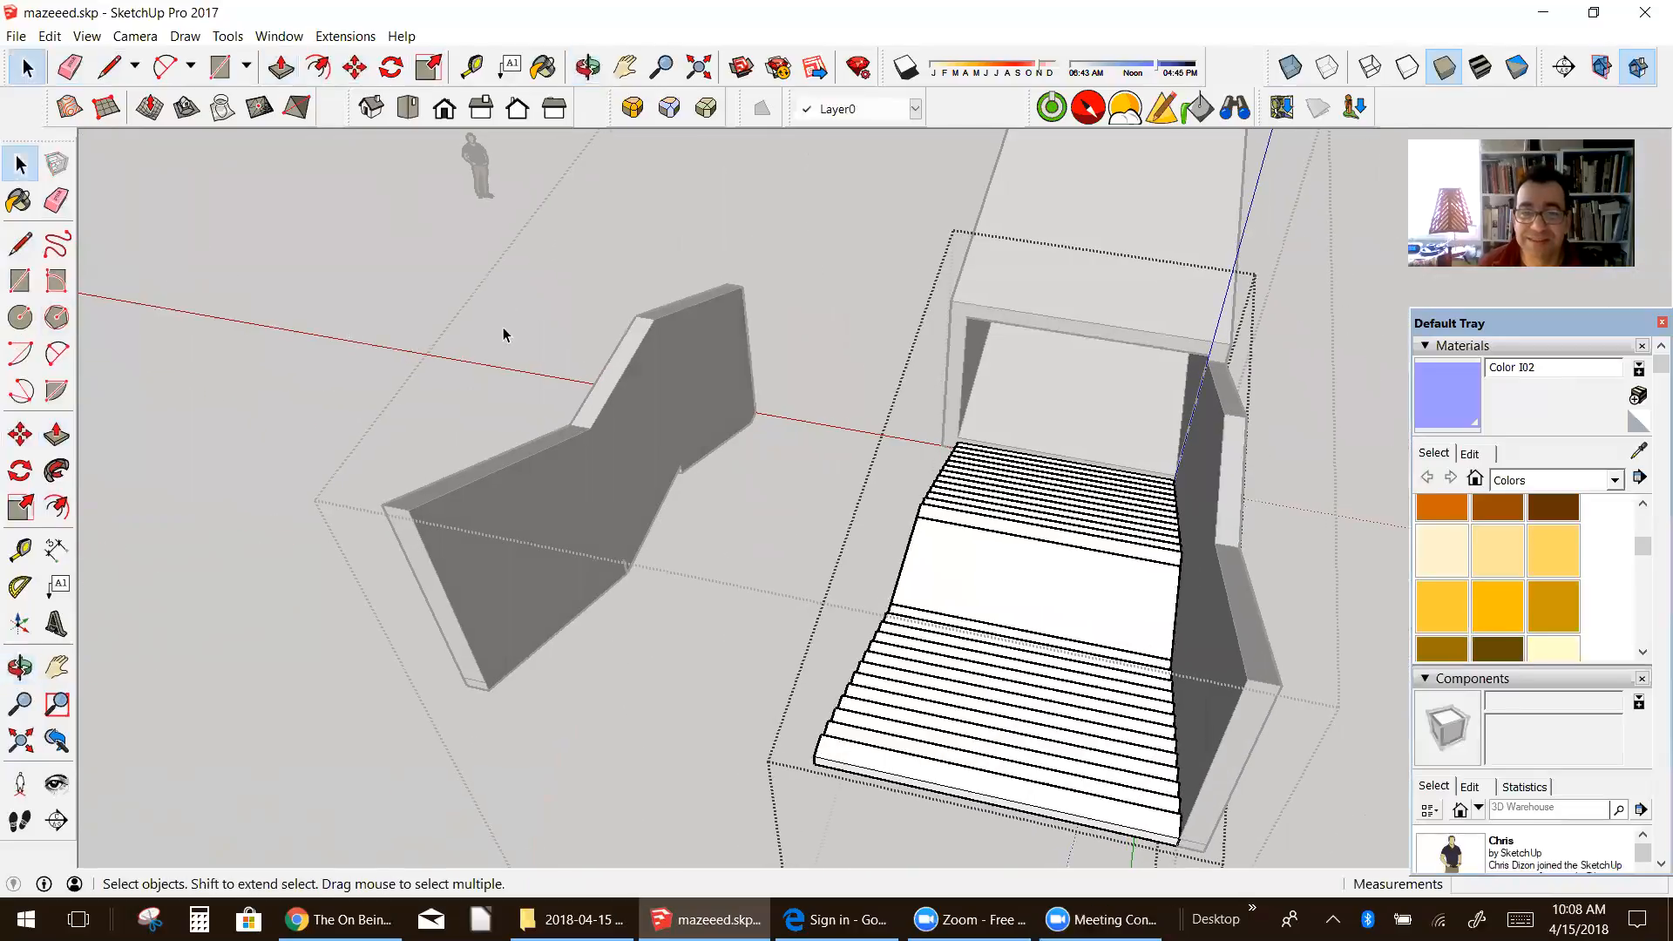
pyautogui.rightClick(734, 300)
pyautogui.click(757, 304)
pyautogui.click(722, 351)
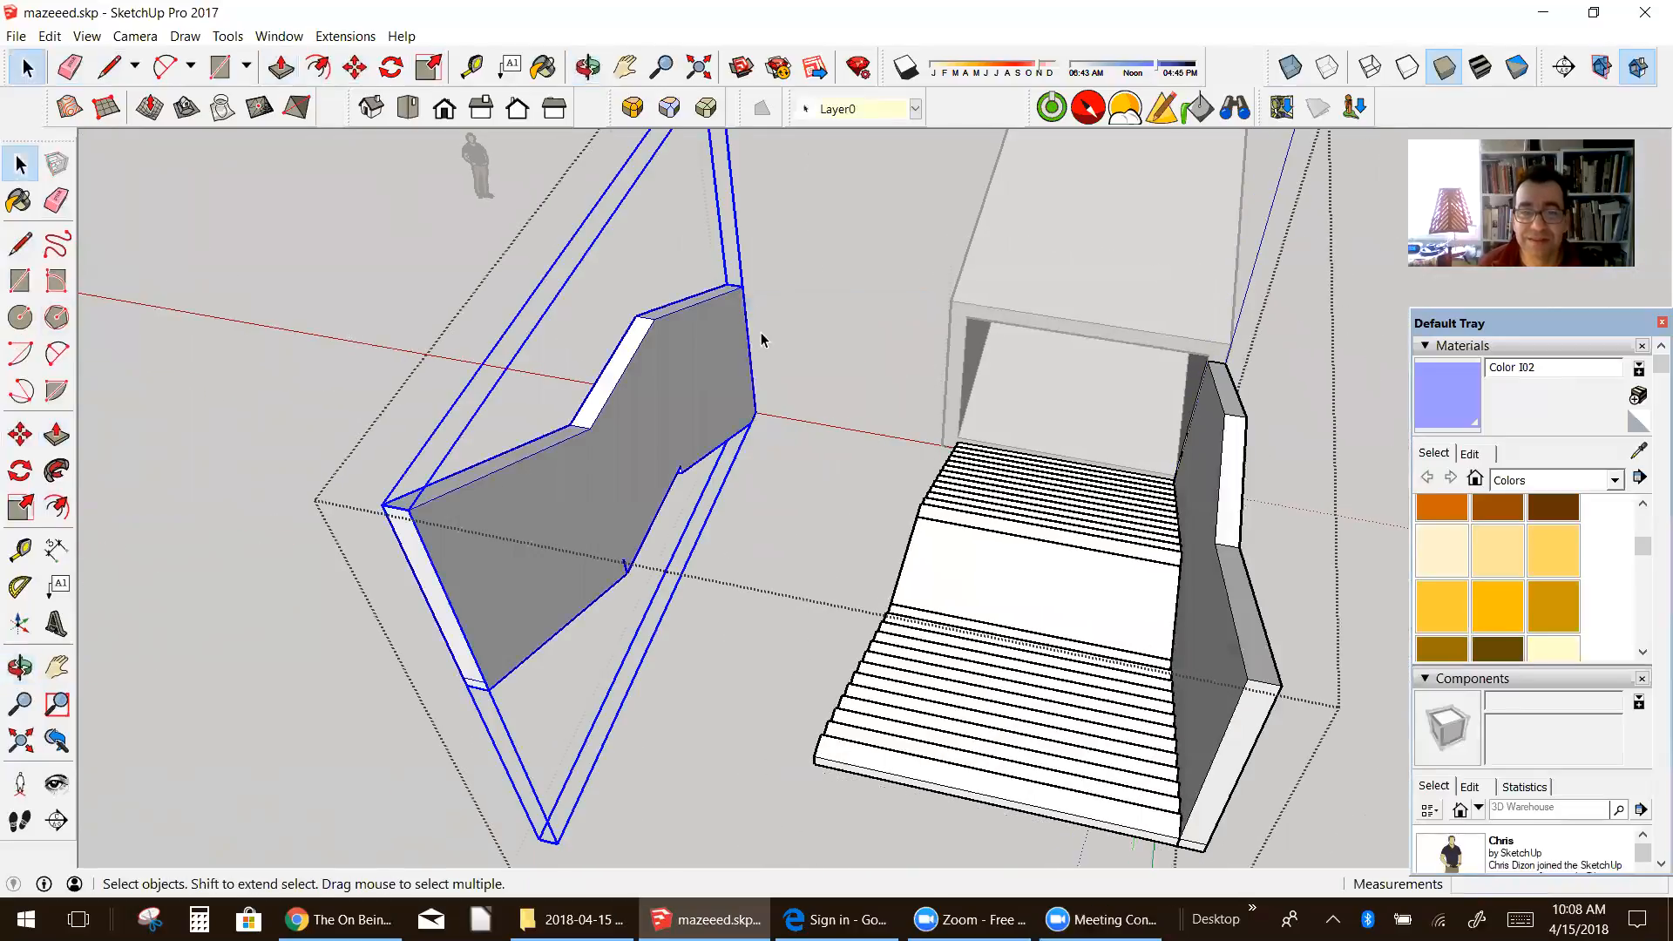
pyautogui.click(20, 433)
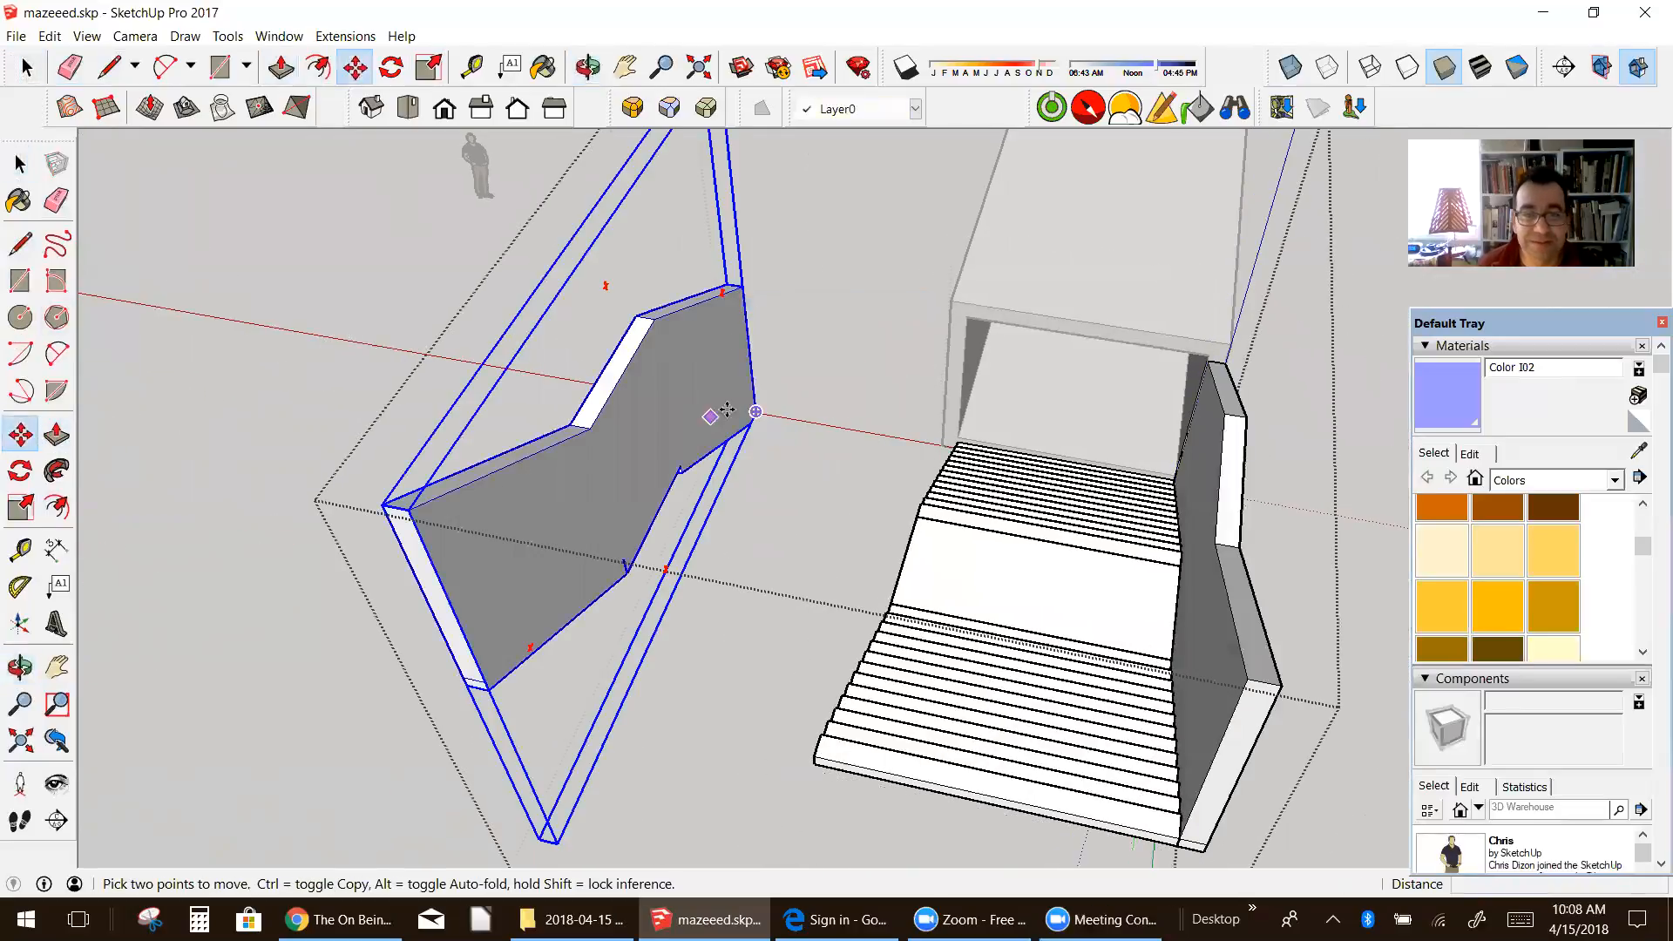
pyautogui.moveTo(758, 410); pyautogui.dragTo(800, 504, button='middle')
pyautogui.click(794, 452)
pyautogui.moveTo(992, 433); pyautogui.dragTo(892, 545, button='middle')
pyautogui.scroll(6, 1101, 306)
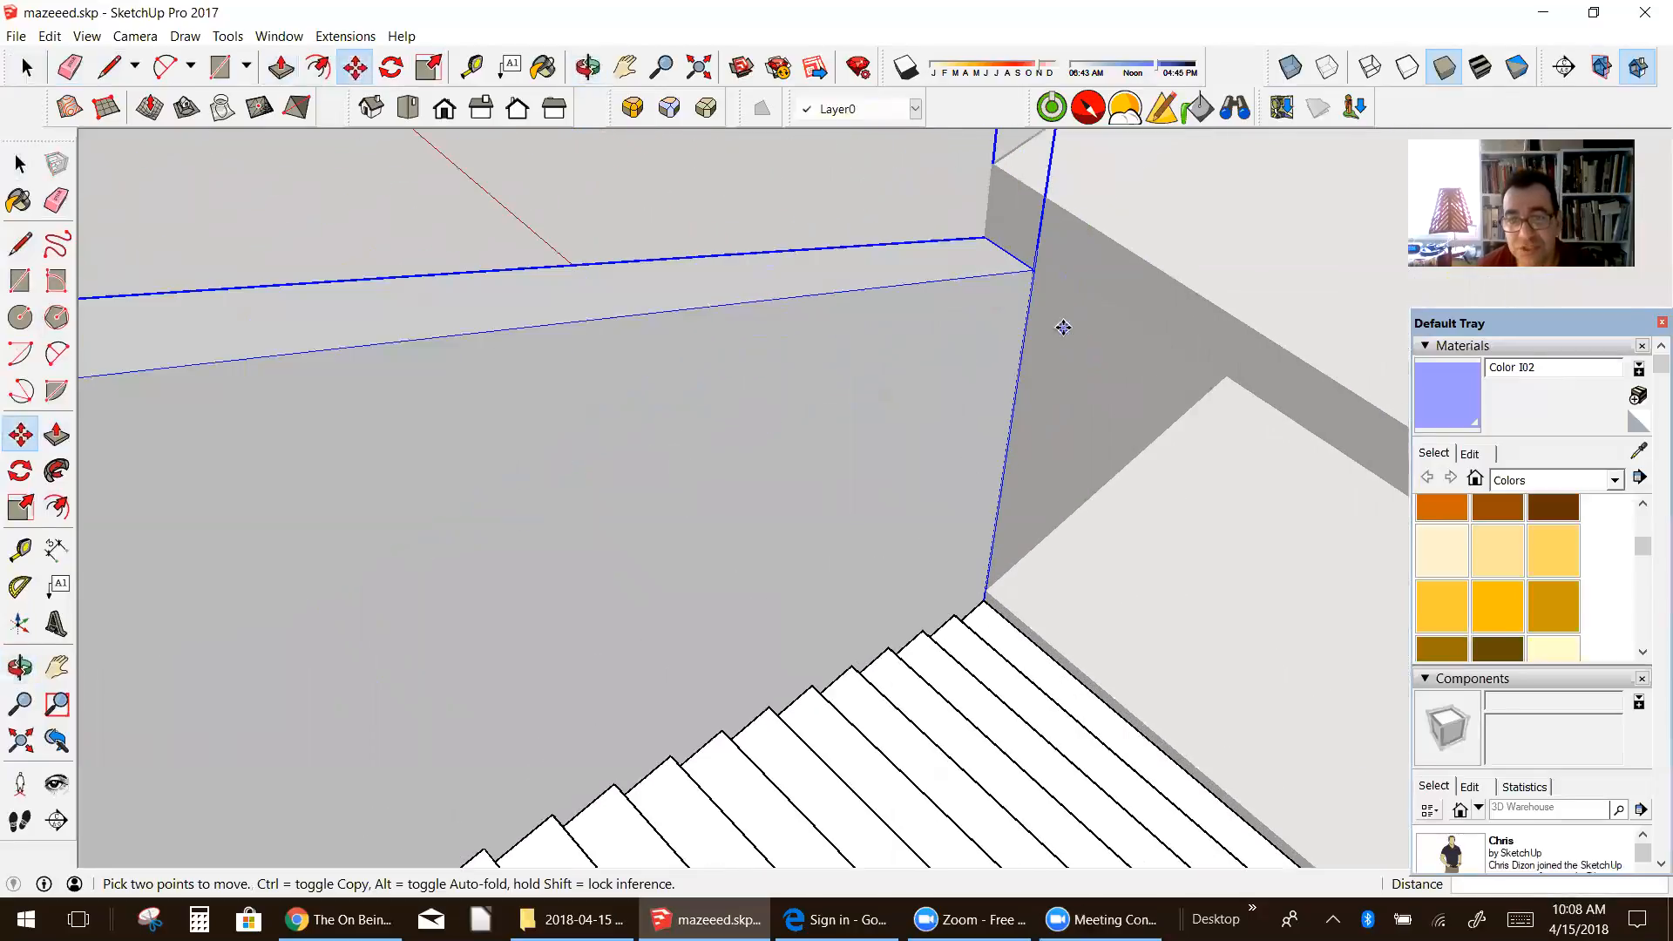
pyautogui.scroll(-5, 992, 319)
# Step: Draw connected lines along the side wall's outer top edges, from the tunnel end through both bends to the far end
pyautogui.moveTo(1002, 314); pyautogui.dragTo(1413, 305, button='middle')
pyautogui.scroll(-5, 1057, 305)
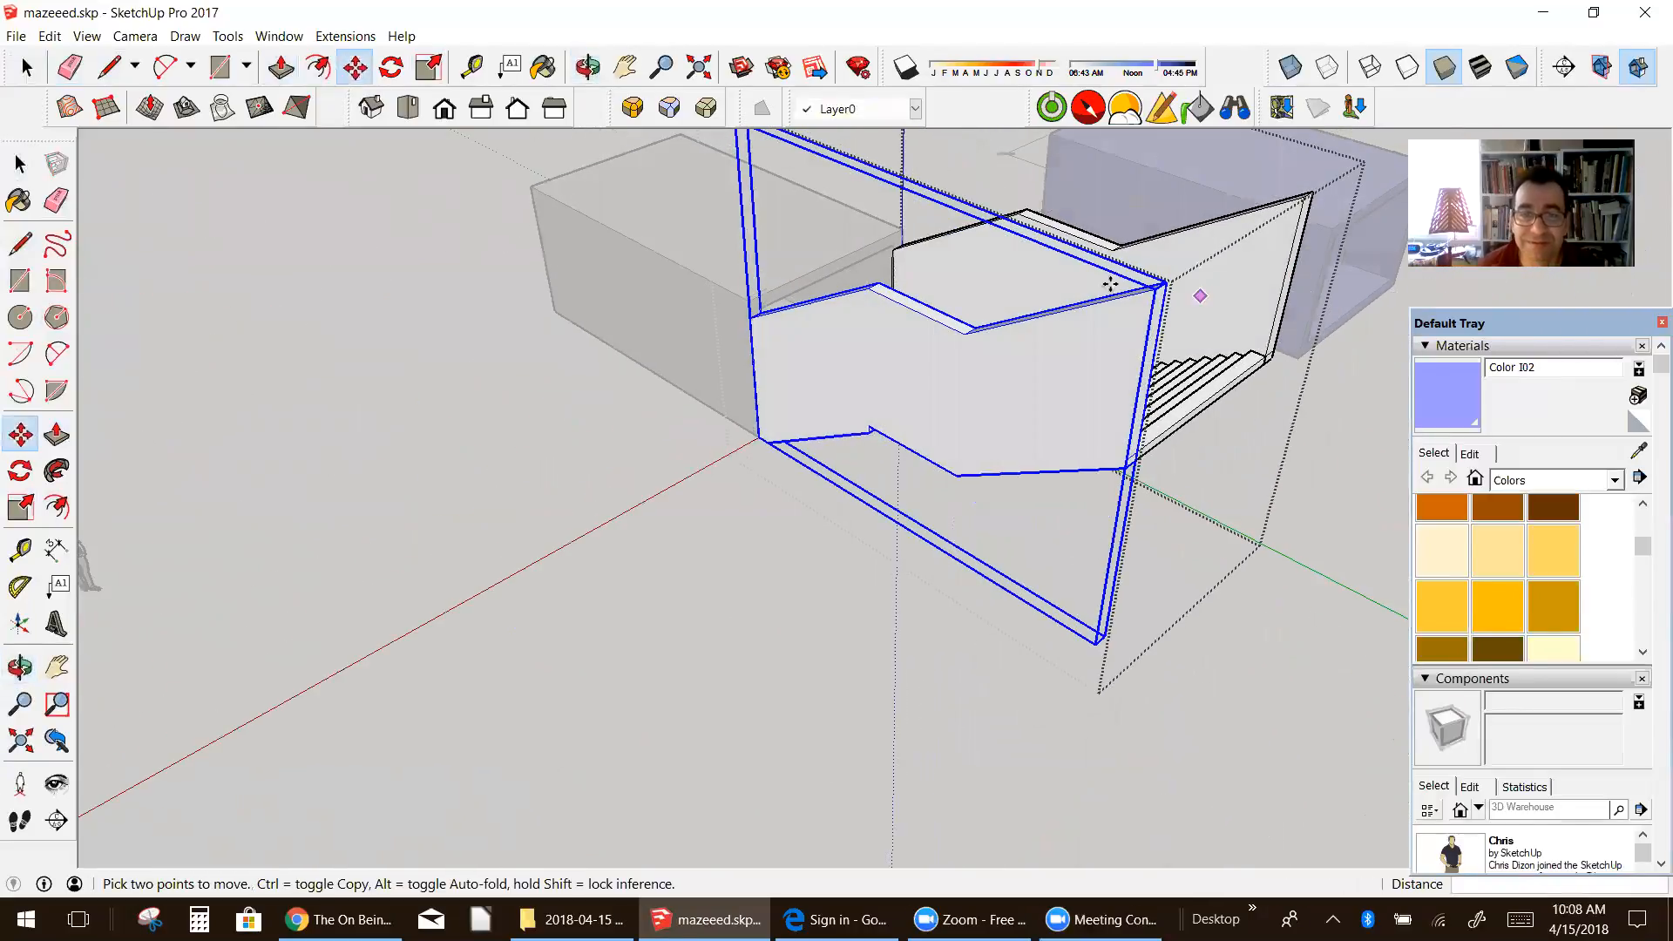
pyautogui.scroll(3, 963, 251)
pyautogui.moveTo(964, 250); pyautogui.dragTo(975, 321, button='middle')
pyautogui.moveTo(756, 331); pyautogui.dragTo(704, 397, button='middle')
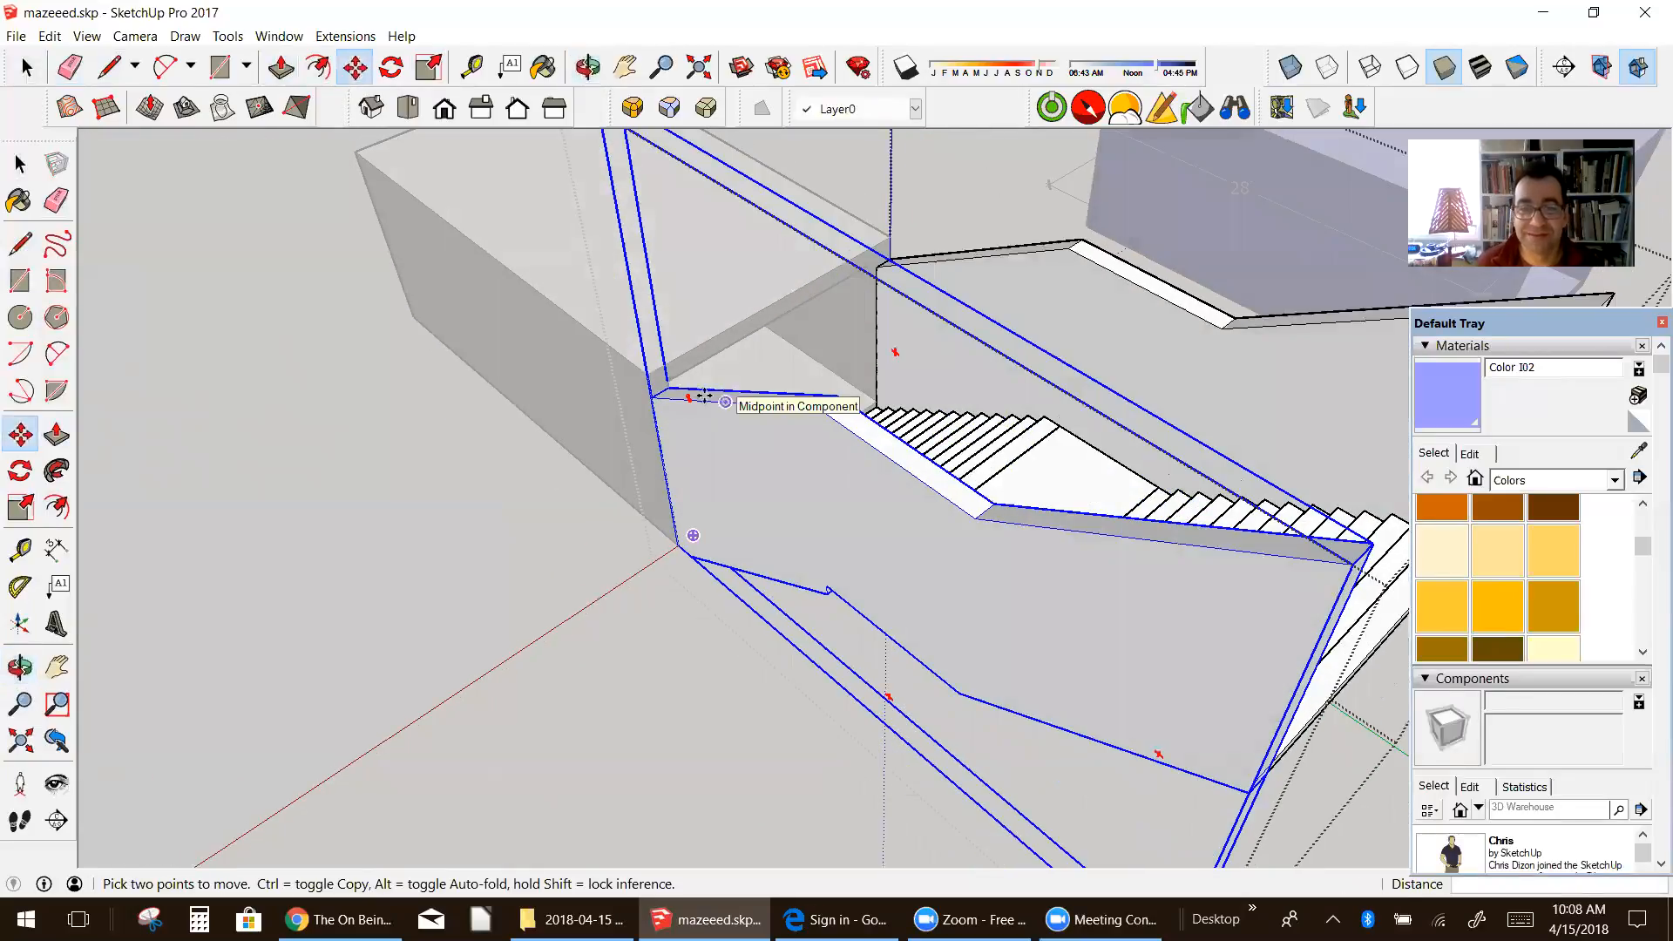
pyautogui.click(18, 248)
pyautogui.click(660, 393)
pyautogui.click(819, 407)
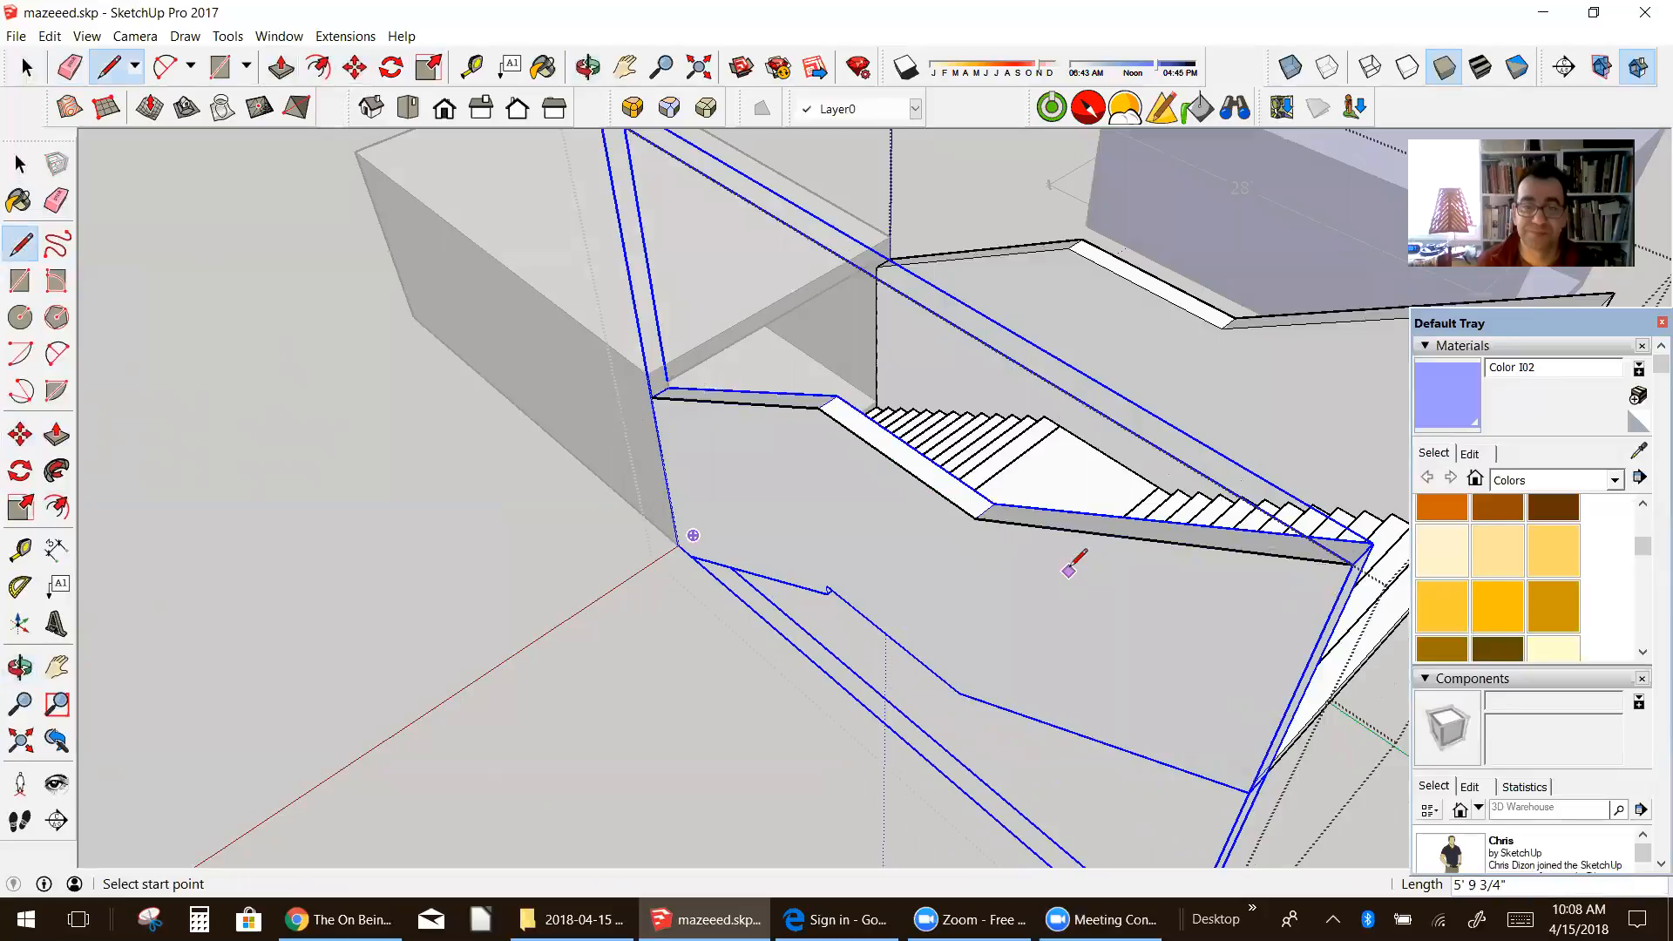
# Step: Select the connected lines along the side wall's outer top edges and offset them about 1' 3" up to the tunnel's top corner
pyautogui.moveTo(1073, 568); pyautogui.dragTo(1075, 419, button='middle')
pyautogui.press('space')
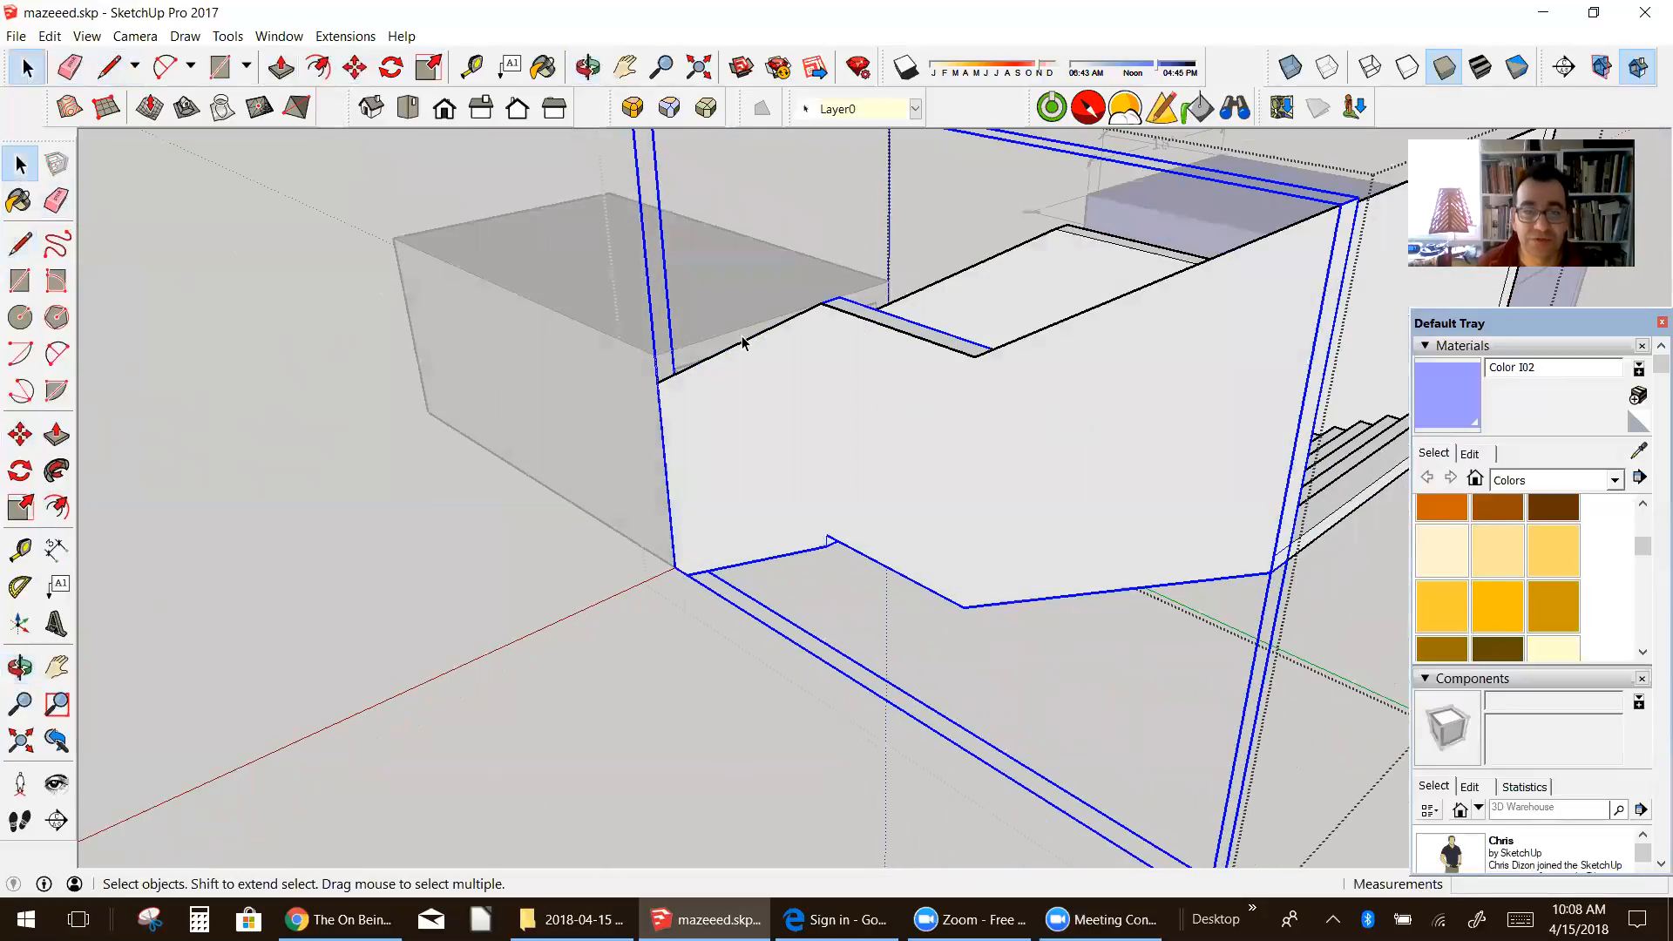
pyautogui.click(745, 342)
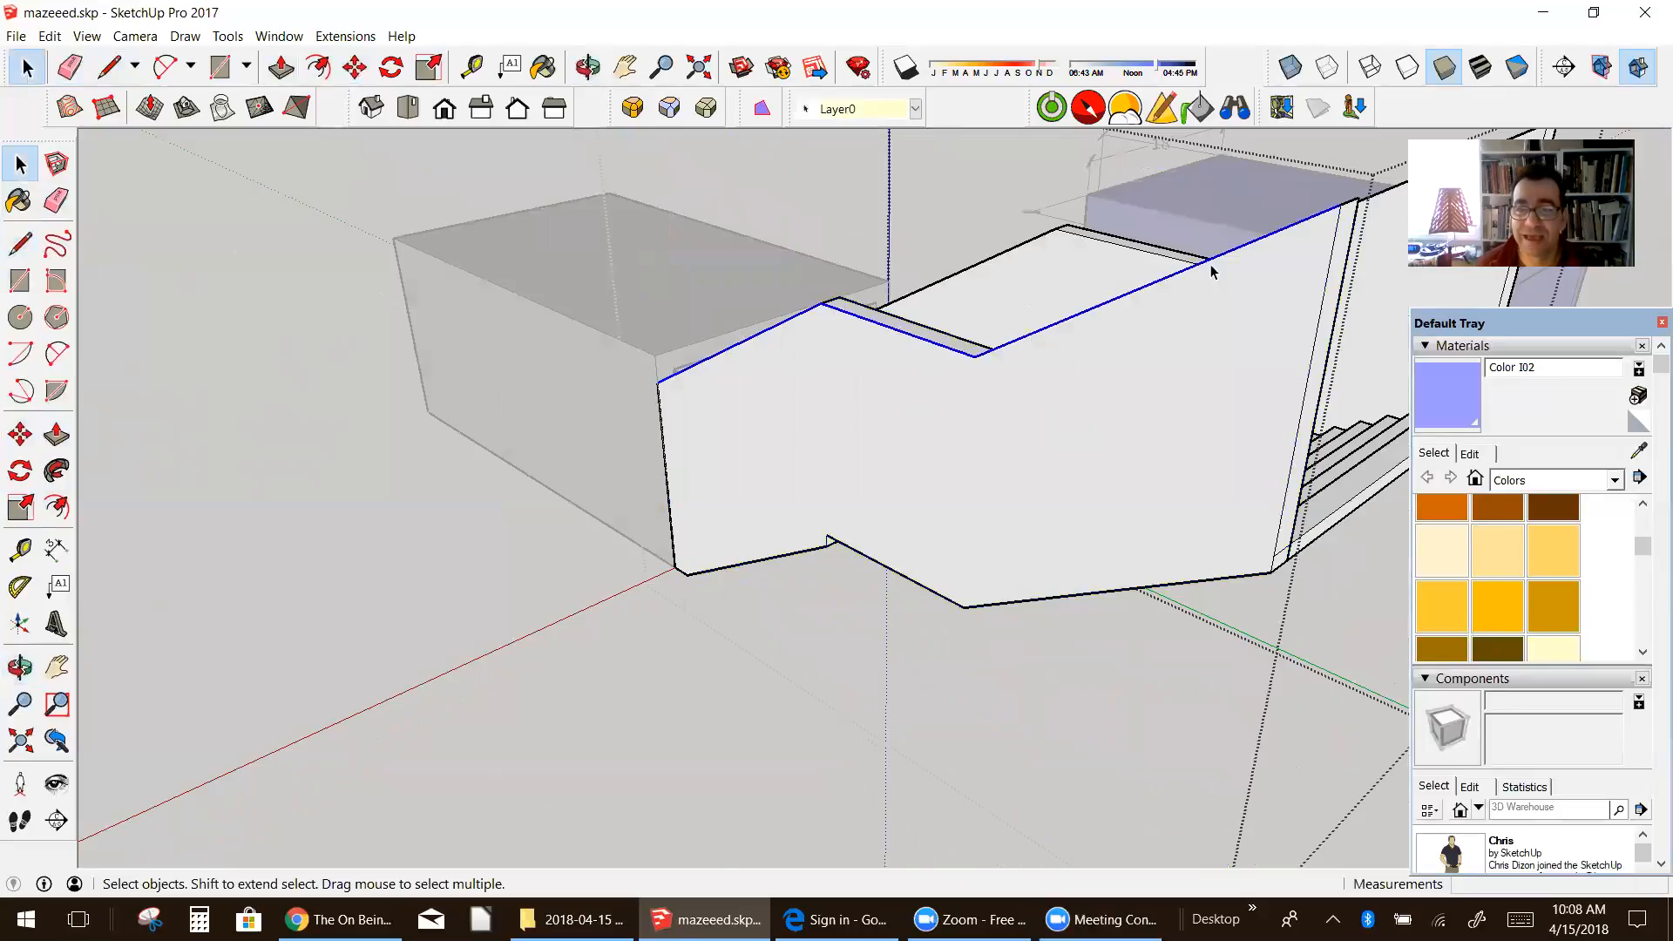
pyautogui.click(482, 641)
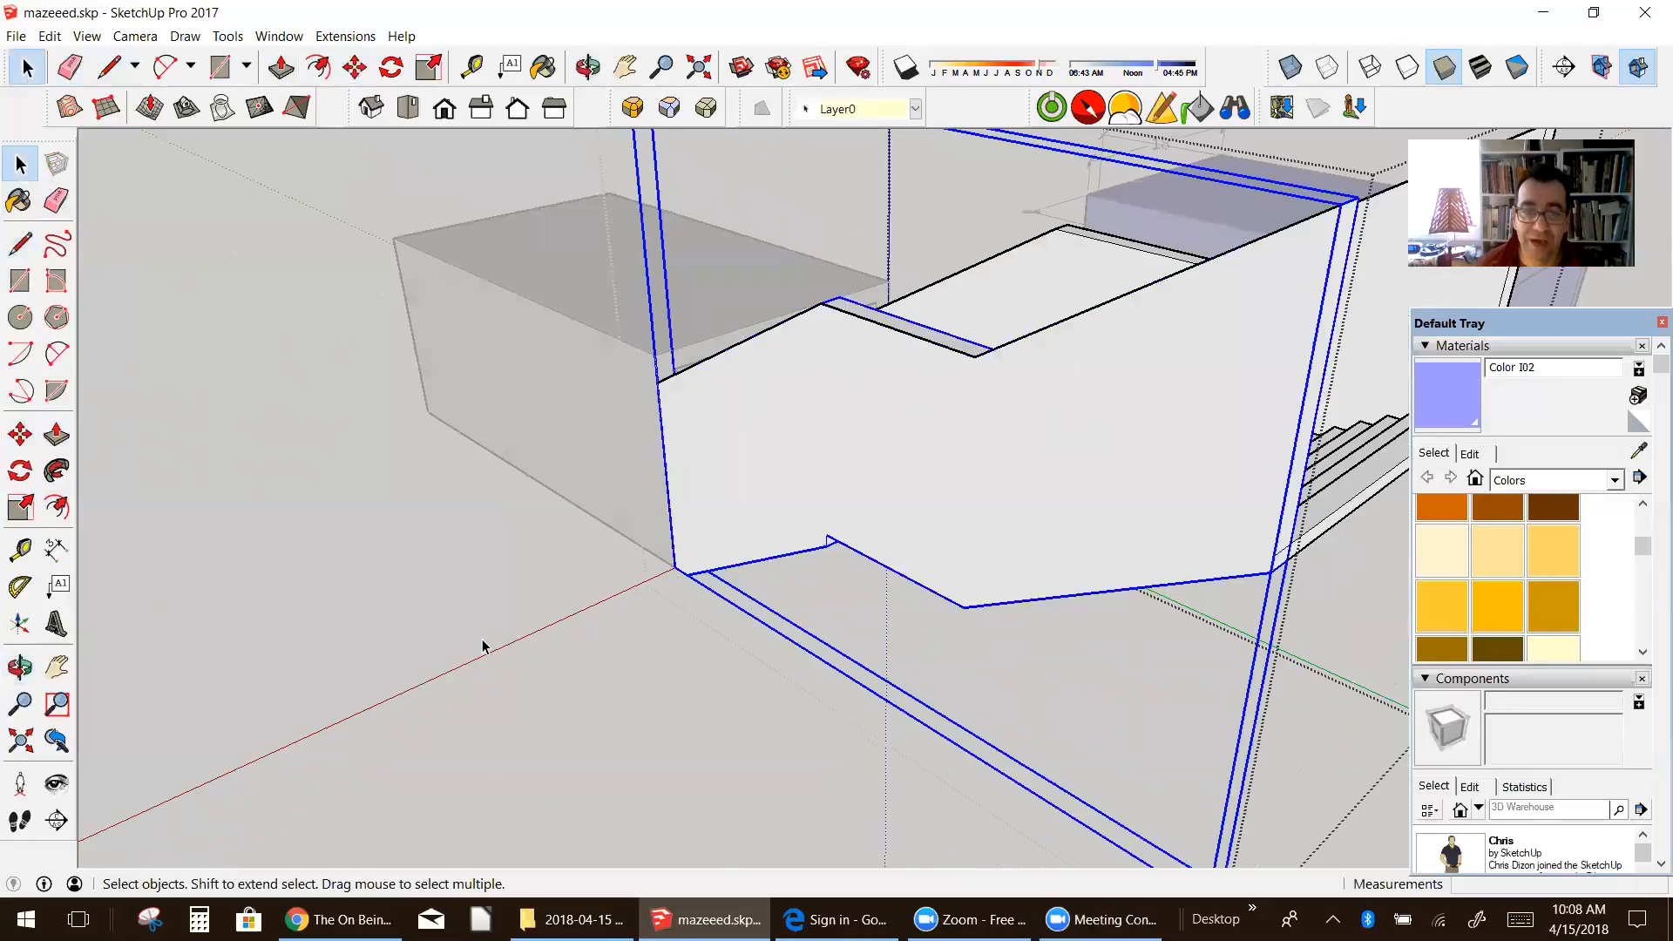
pyautogui.click(484, 638)
pyautogui.click(947, 346)
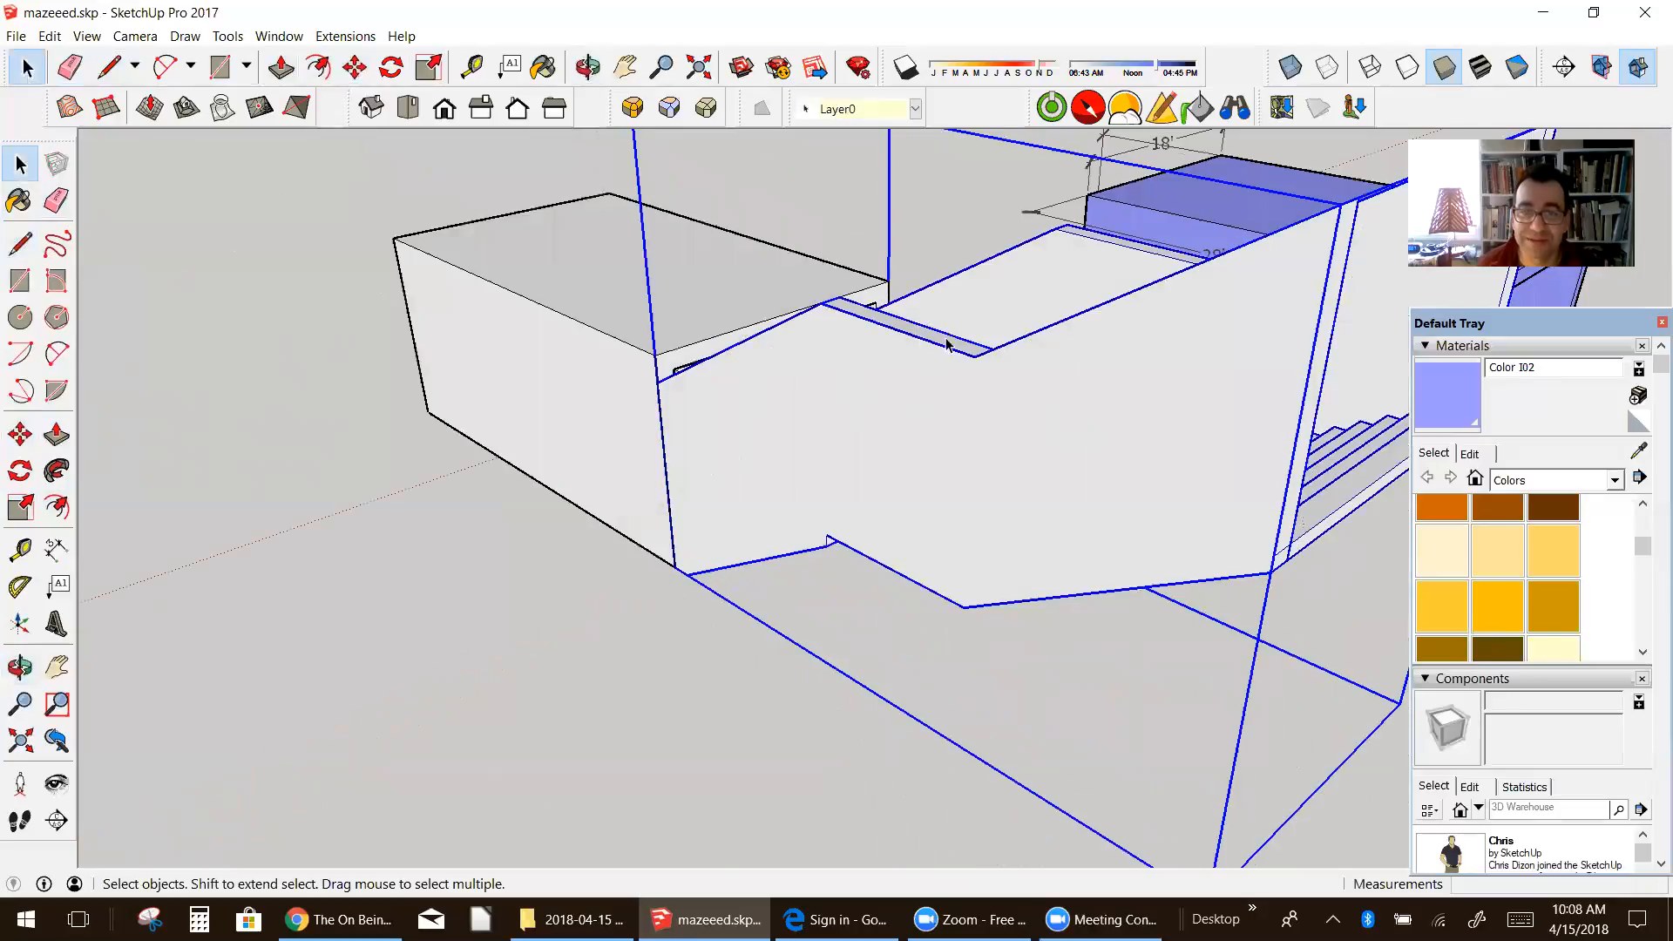
pyautogui.doubleClick(1004, 350)
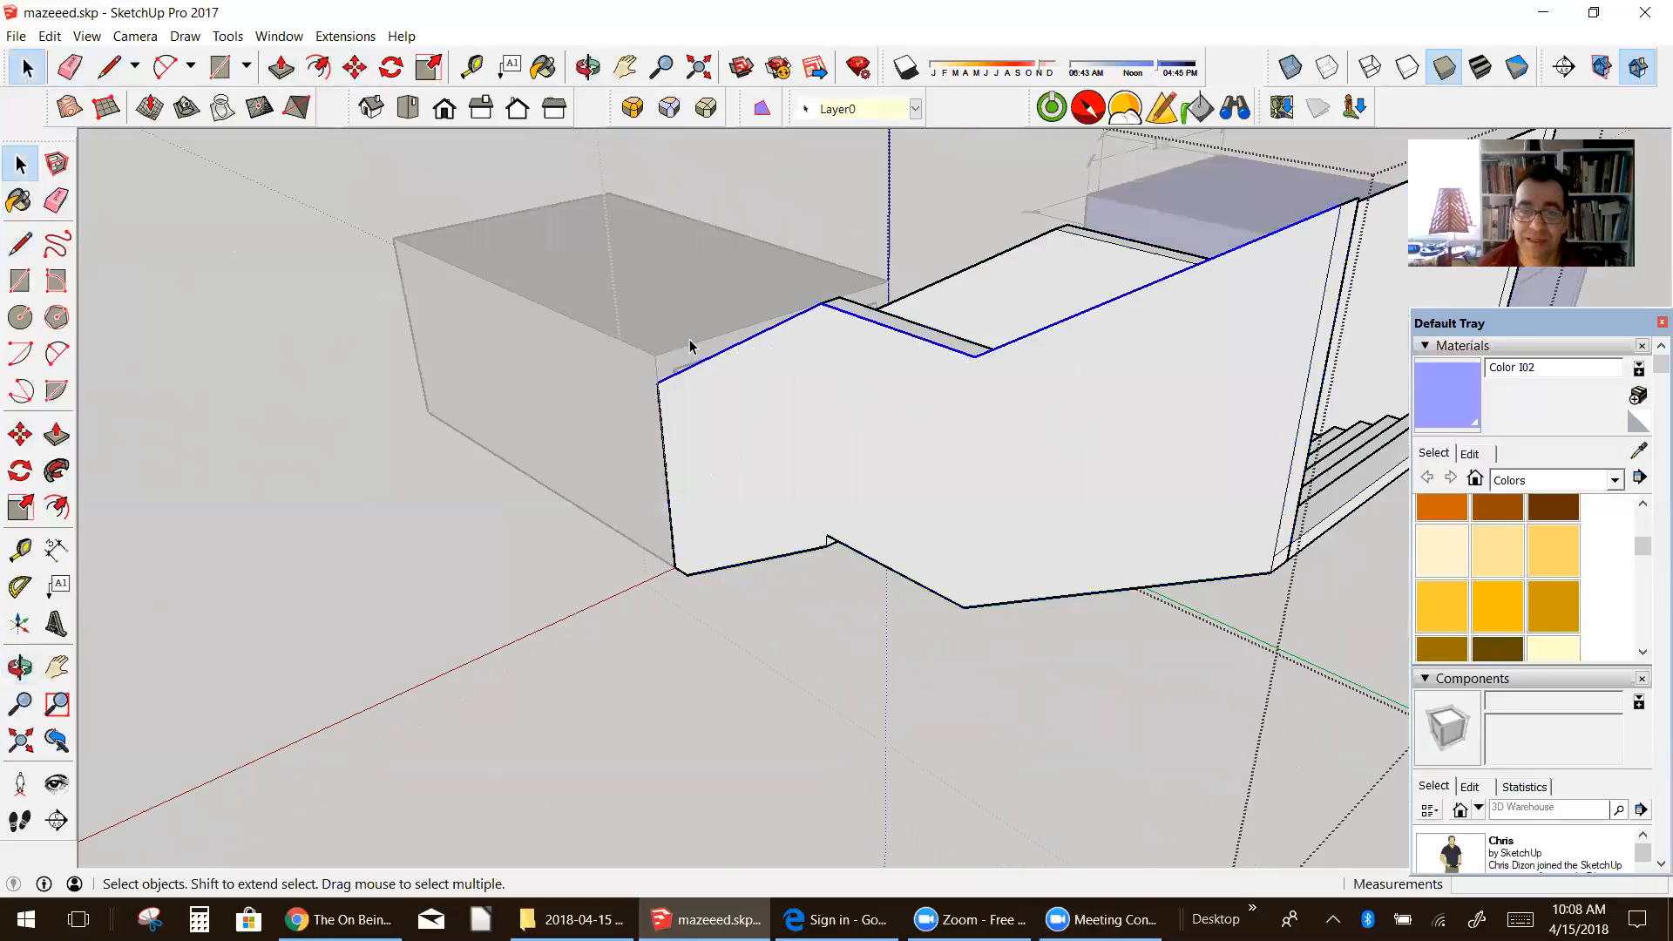
pyautogui.scroll(5, 690, 346)
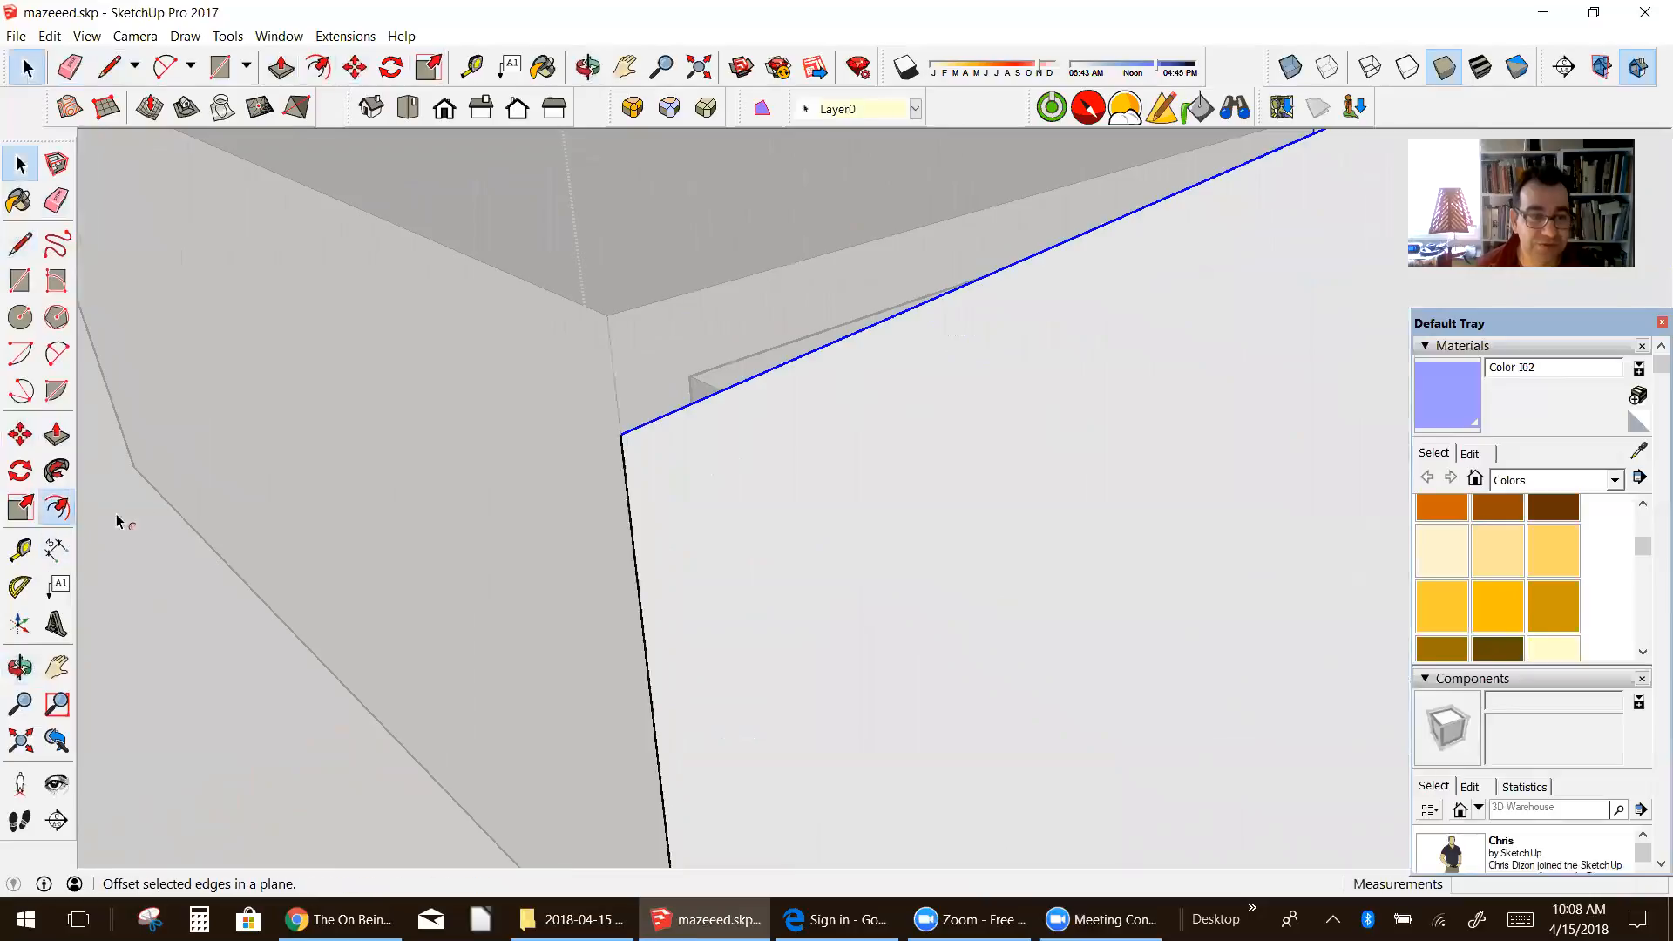
pyautogui.click(620, 434)
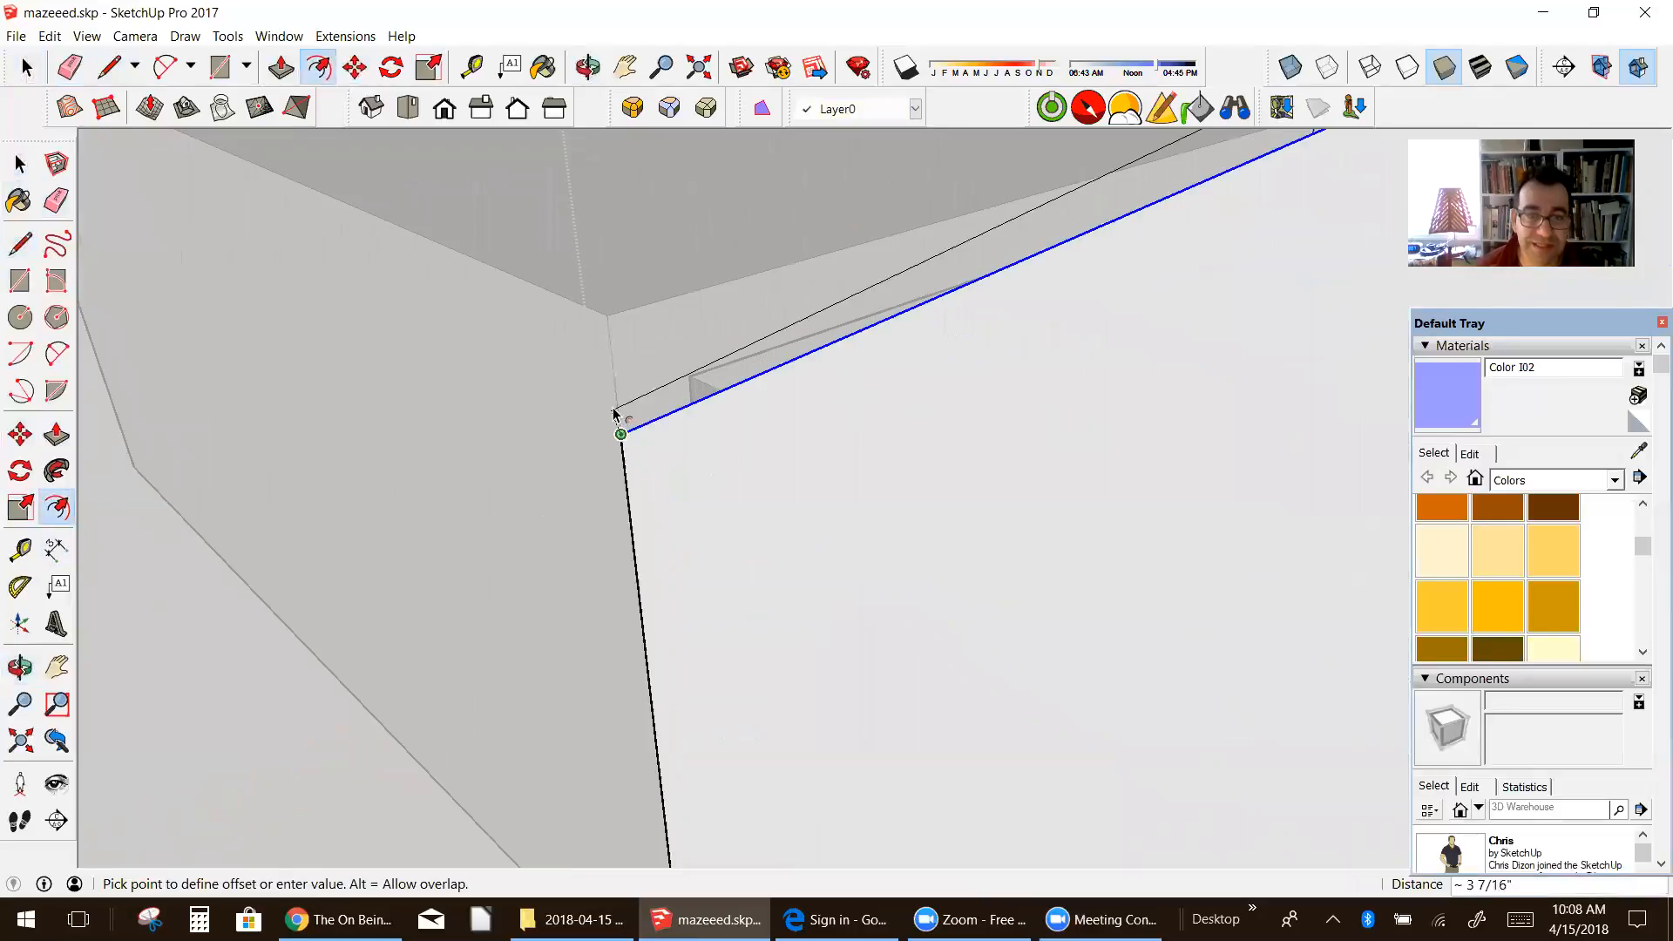
pyautogui.click(617, 324)
# Step: Draw a 1' 5" vertical line from the side wall's top corner at the tunnel end up to the tunnel's top corner
pyautogui.scroll(-5, 605, 479)
pyautogui.moveTo(604, 465)
pyautogui.mouseDown(button='middle')
pyautogui.moveTo(720, 434)
pyautogui.moveTo(740, 403)
pyautogui.moveTo(800, 385)
pyautogui.moveTo(680, 485)
pyautogui.moveTo(770, 418)
pyautogui.moveTo(749, 452)
pyautogui.mouseUp(button='middle')
pyautogui.scroll(-5, 720, 434)
pyautogui.scroll(5, 755, 419)
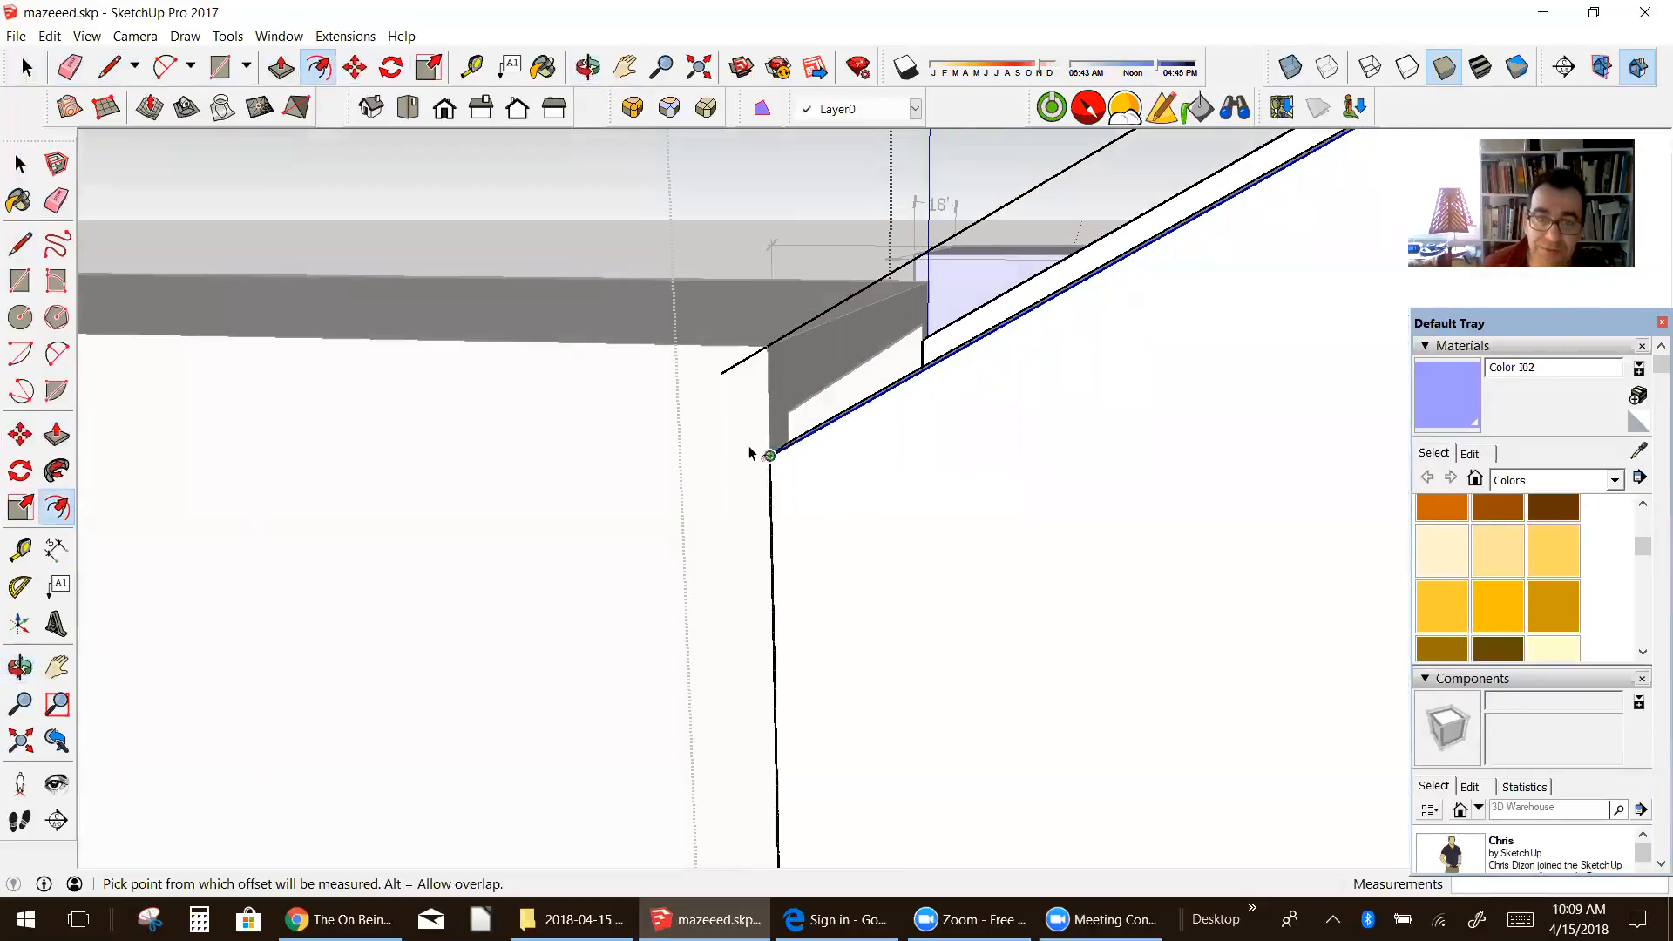
pyautogui.click(20, 244)
pyautogui.click(770, 455)
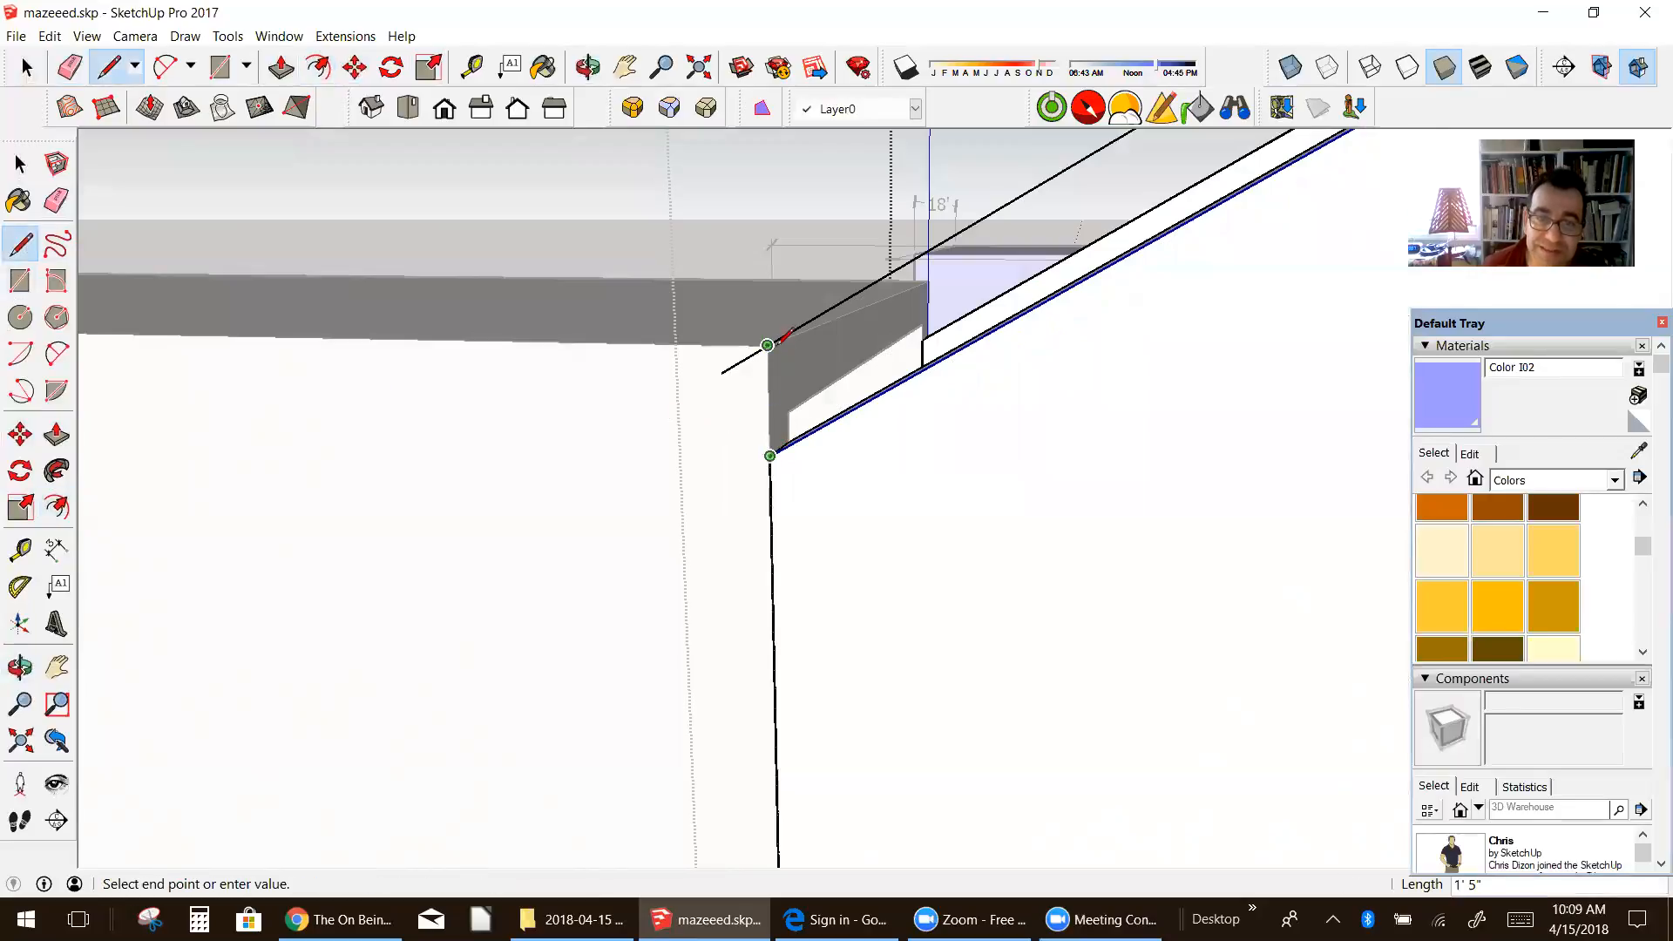
pyautogui.scroll(-8, 767, 345)
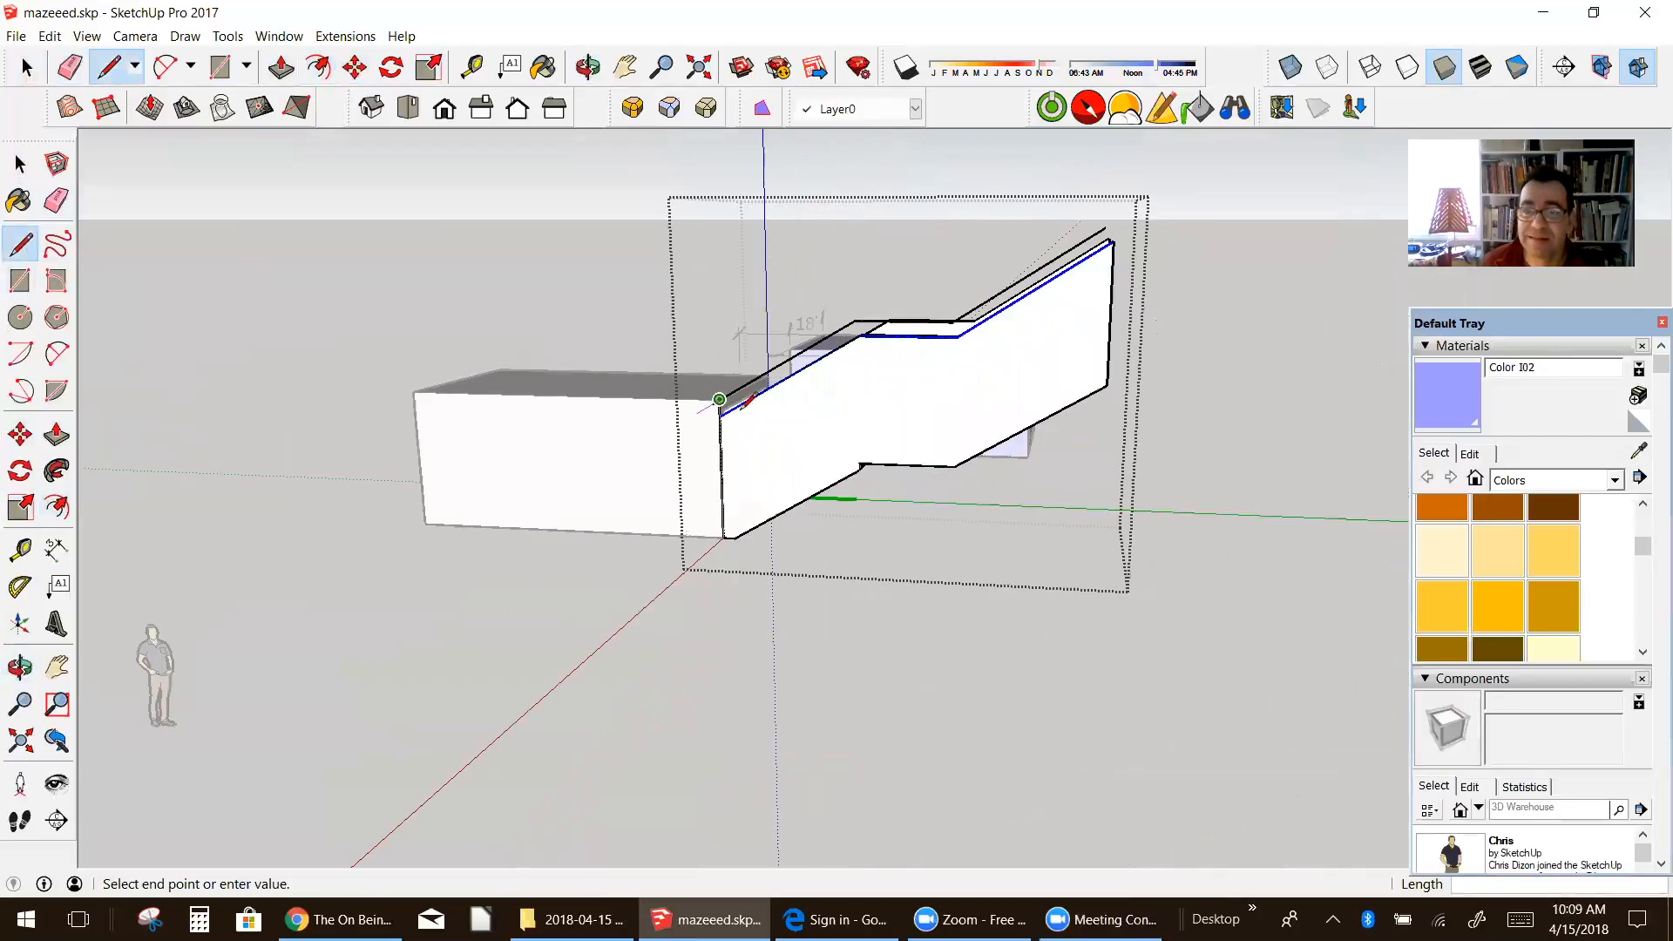
# Step: Draw a vertical line up from the side wall's far top corner and extend the offset line to it, closing the strip into a face
pyautogui.scroll(2, 1114, 218)
pyautogui.click(1110, 223)
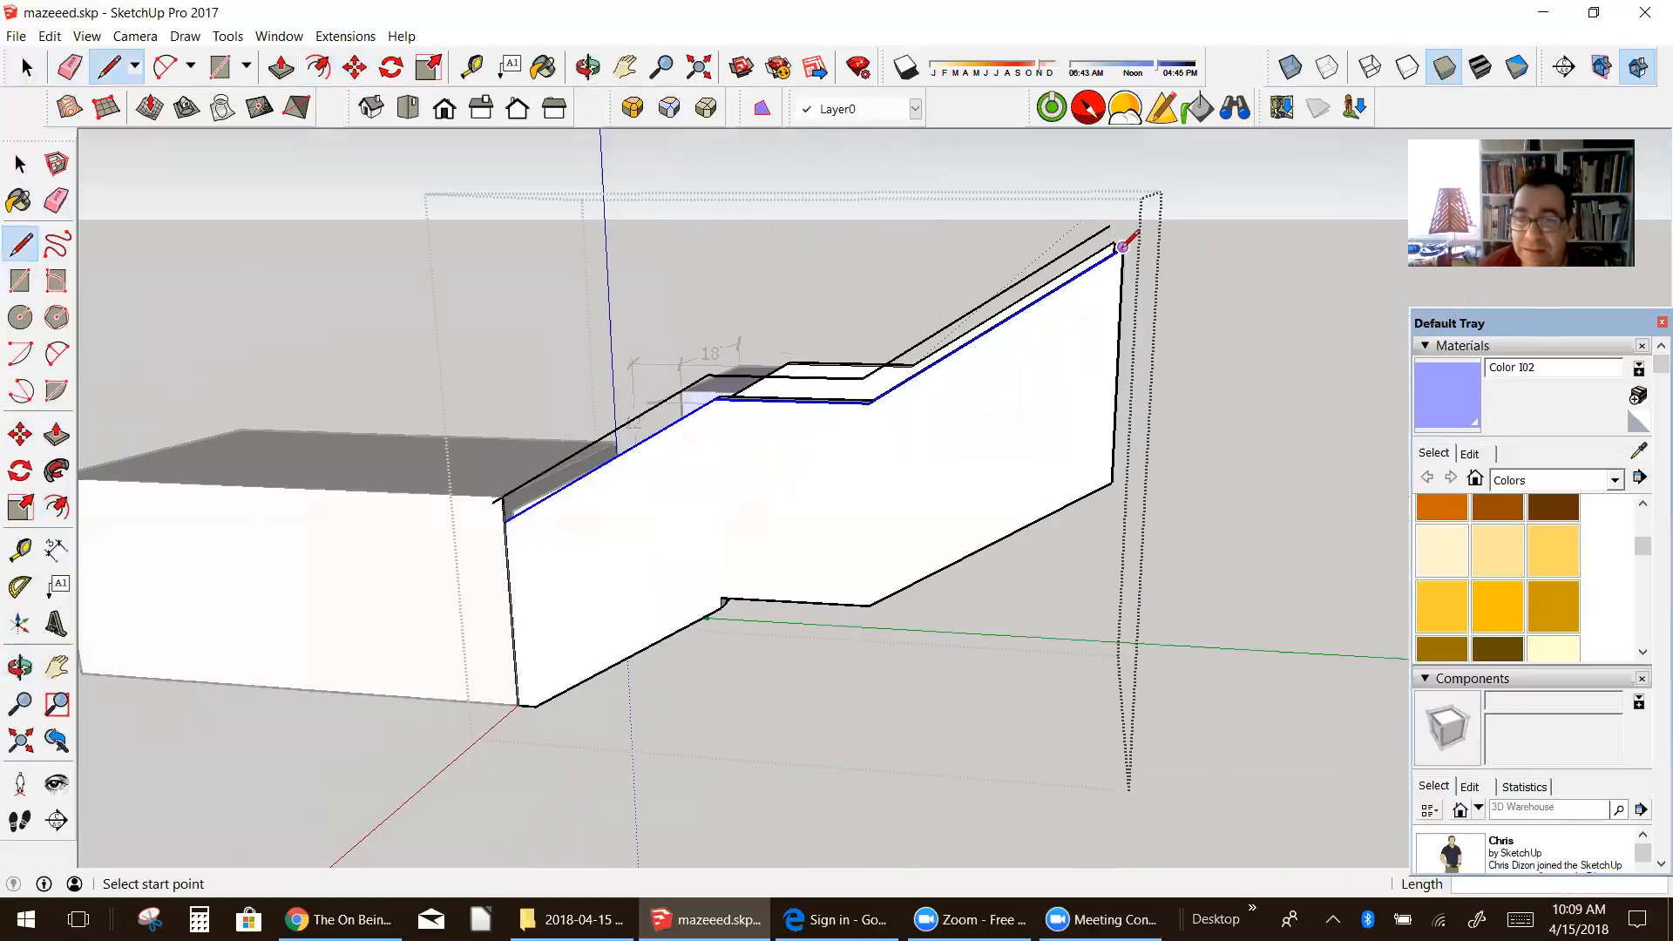
pyautogui.click(1137, 196)
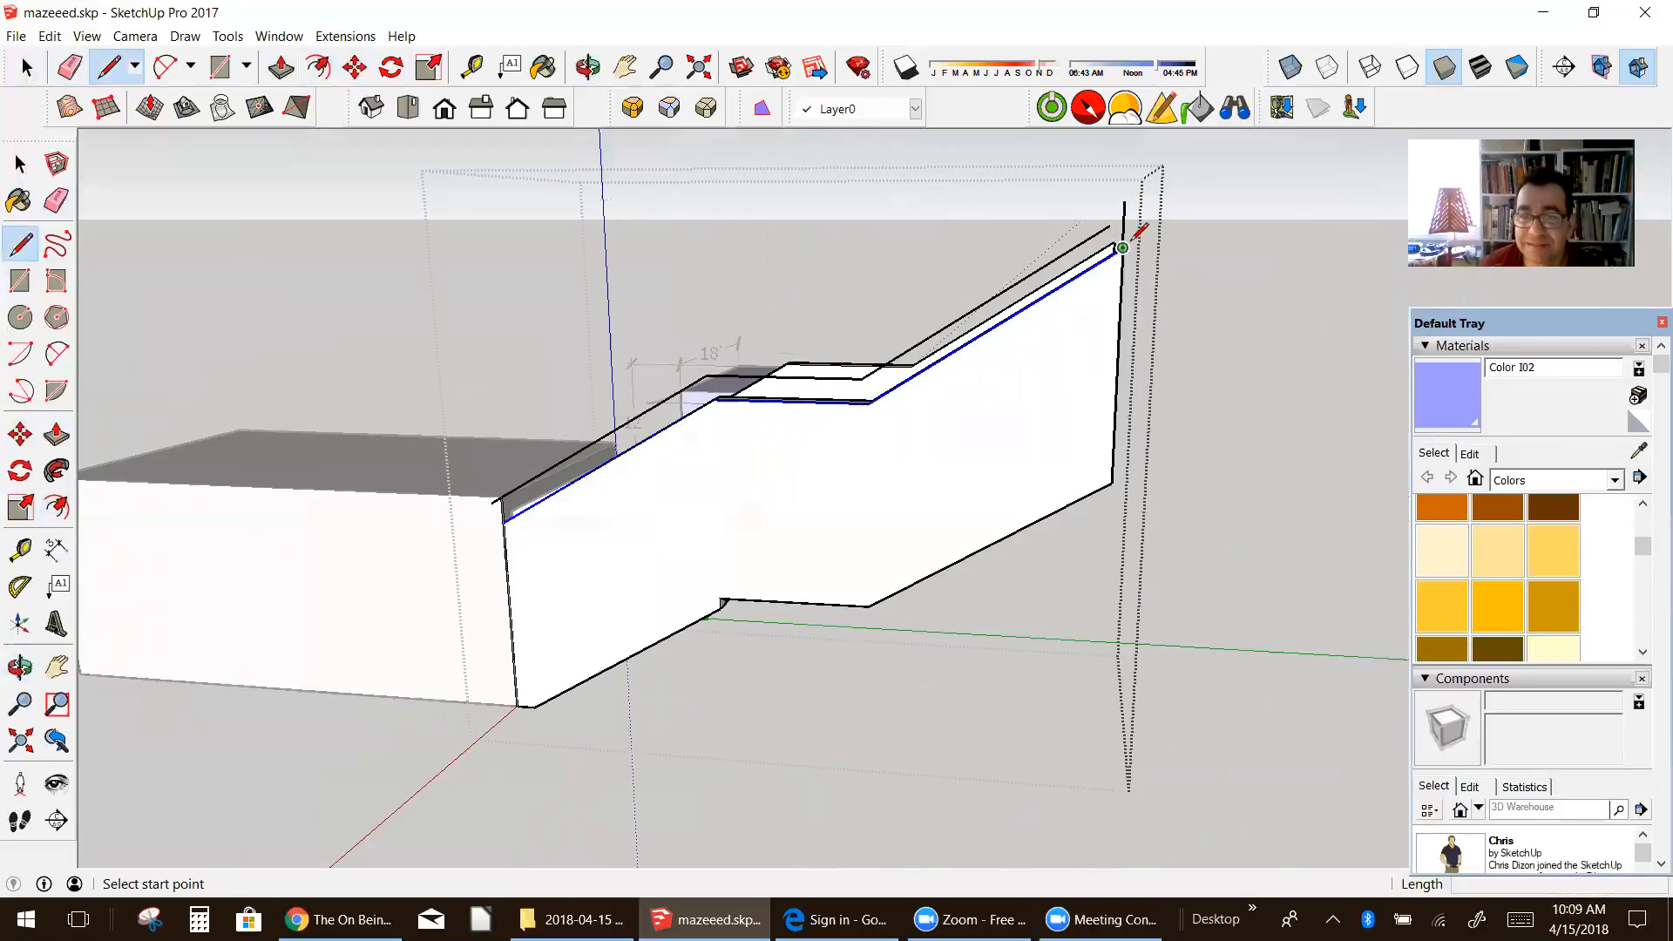
pyautogui.scroll(3, 1129, 204)
pyautogui.scroll(2, 1112, 222)
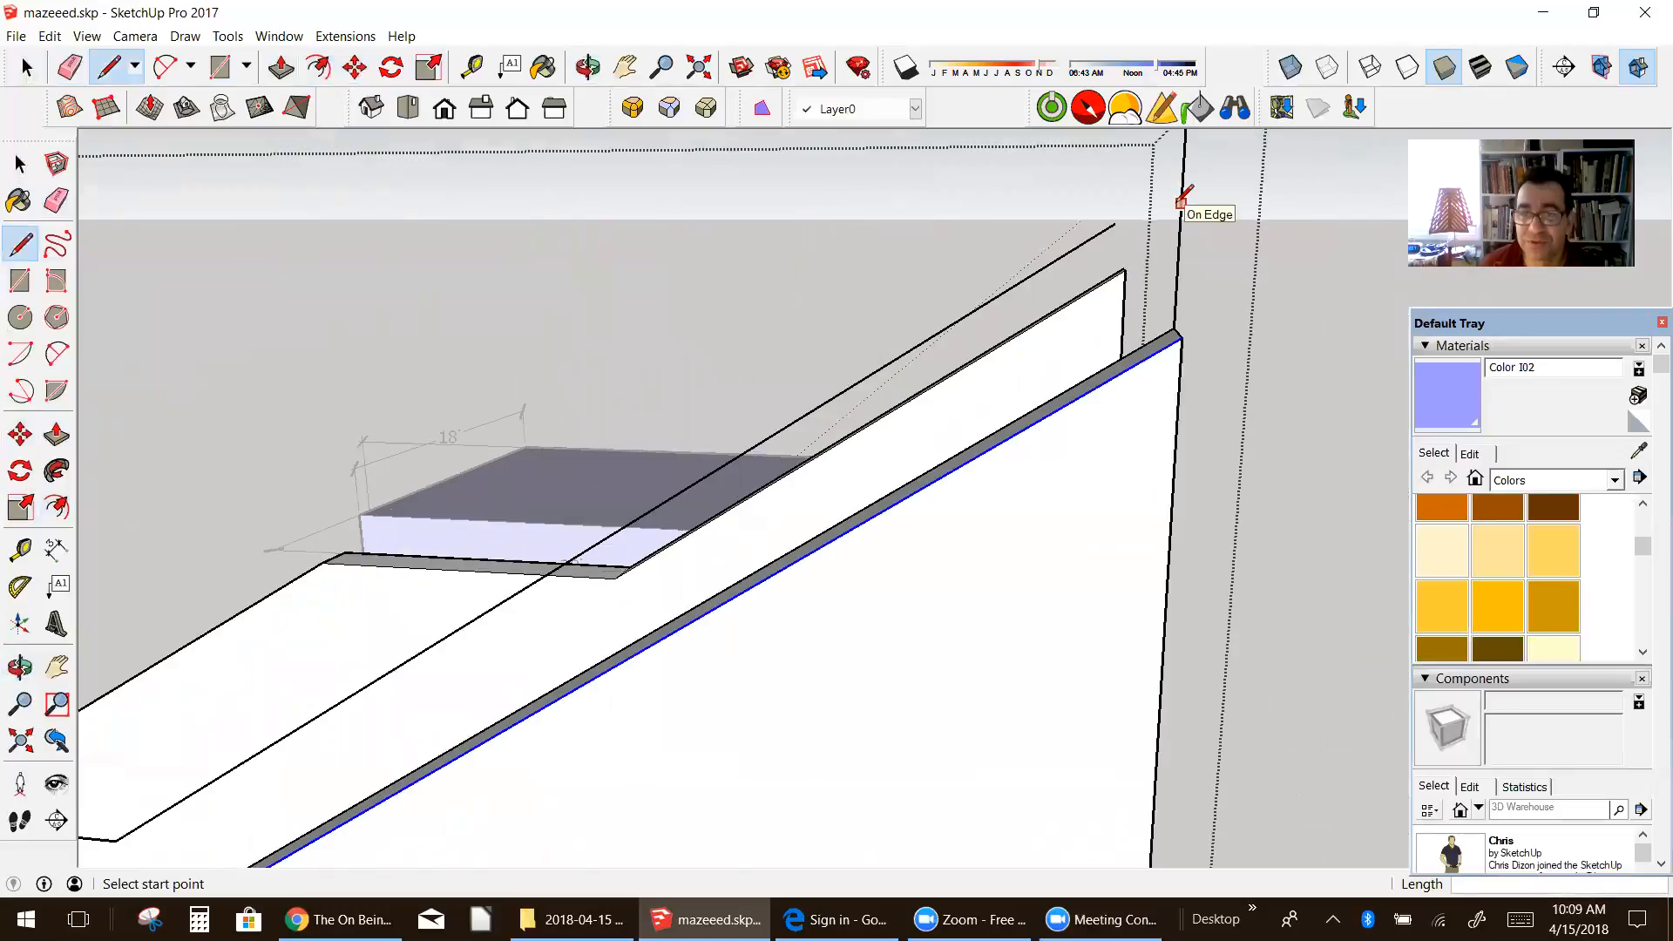
pyautogui.scroll(1, 1133, 231)
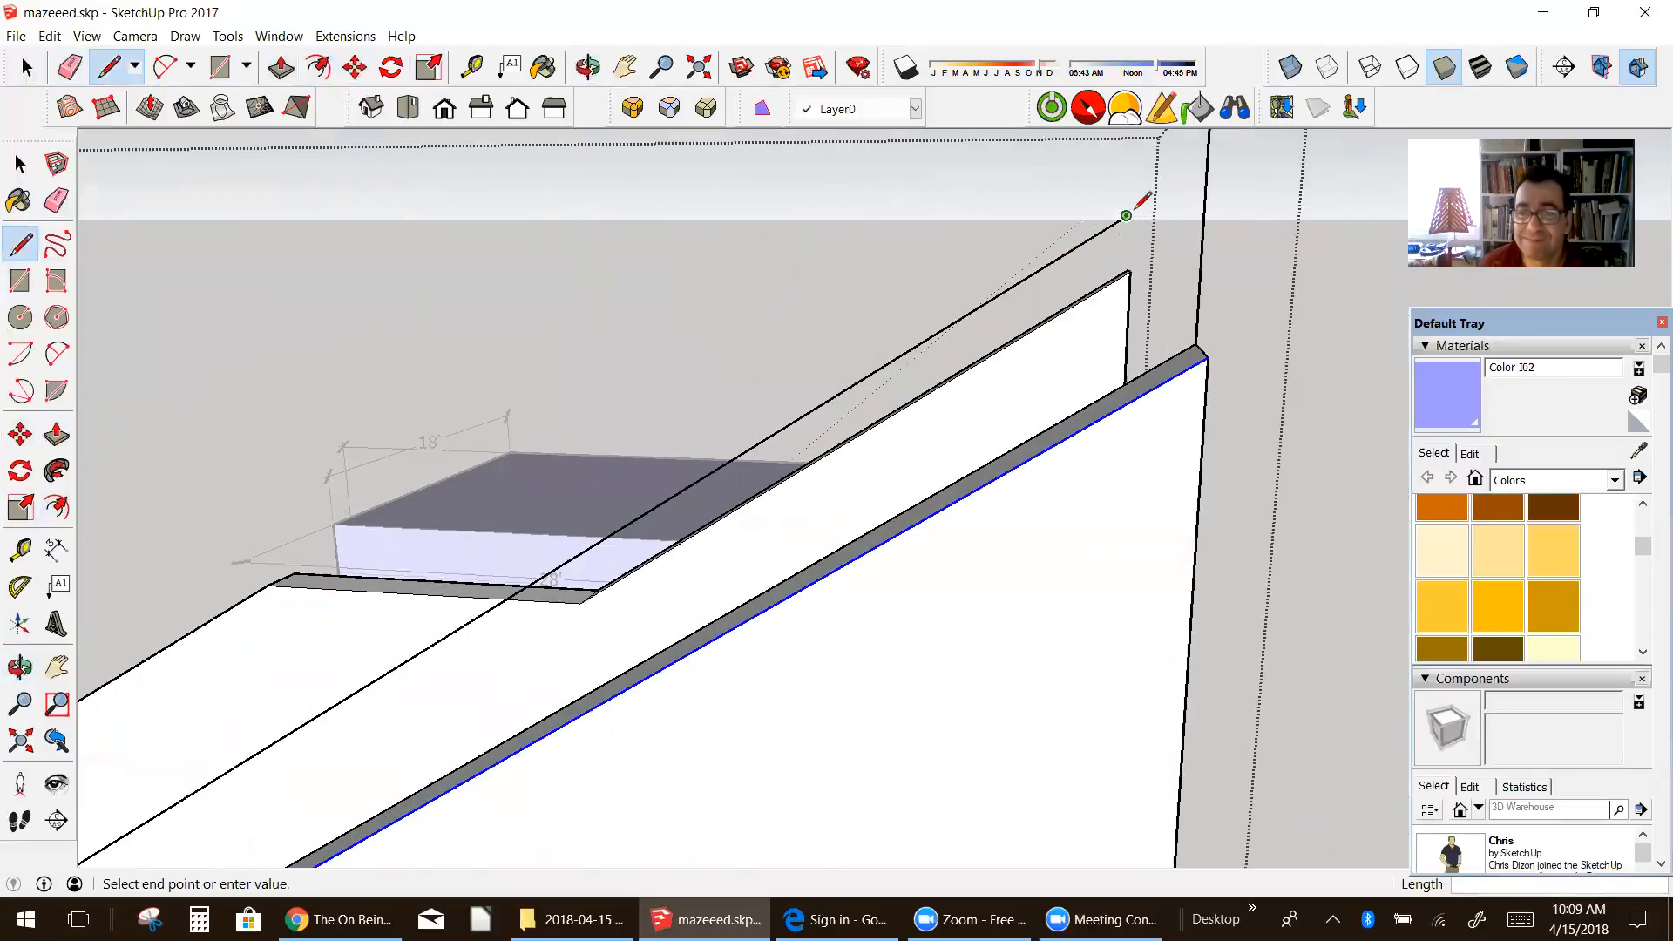
pyautogui.click(1221, 157)
pyautogui.moveTo(1221, 156); pyautogui.dragTo(1211, 209, button='middle')
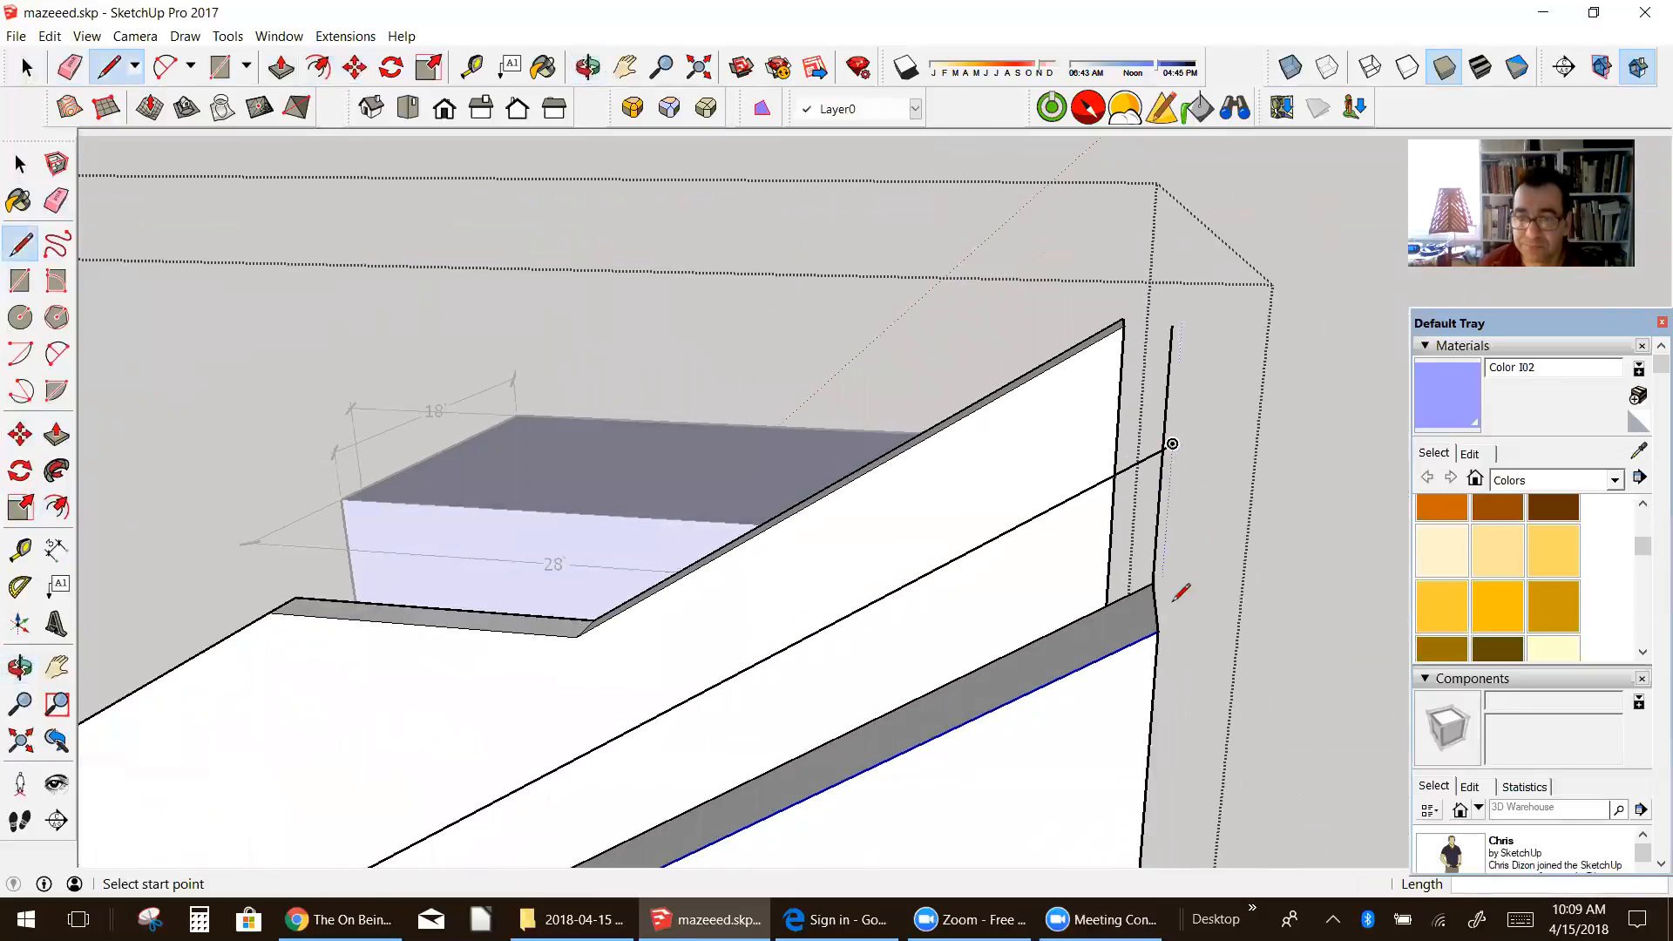
pyautogui.click(1173, 444)
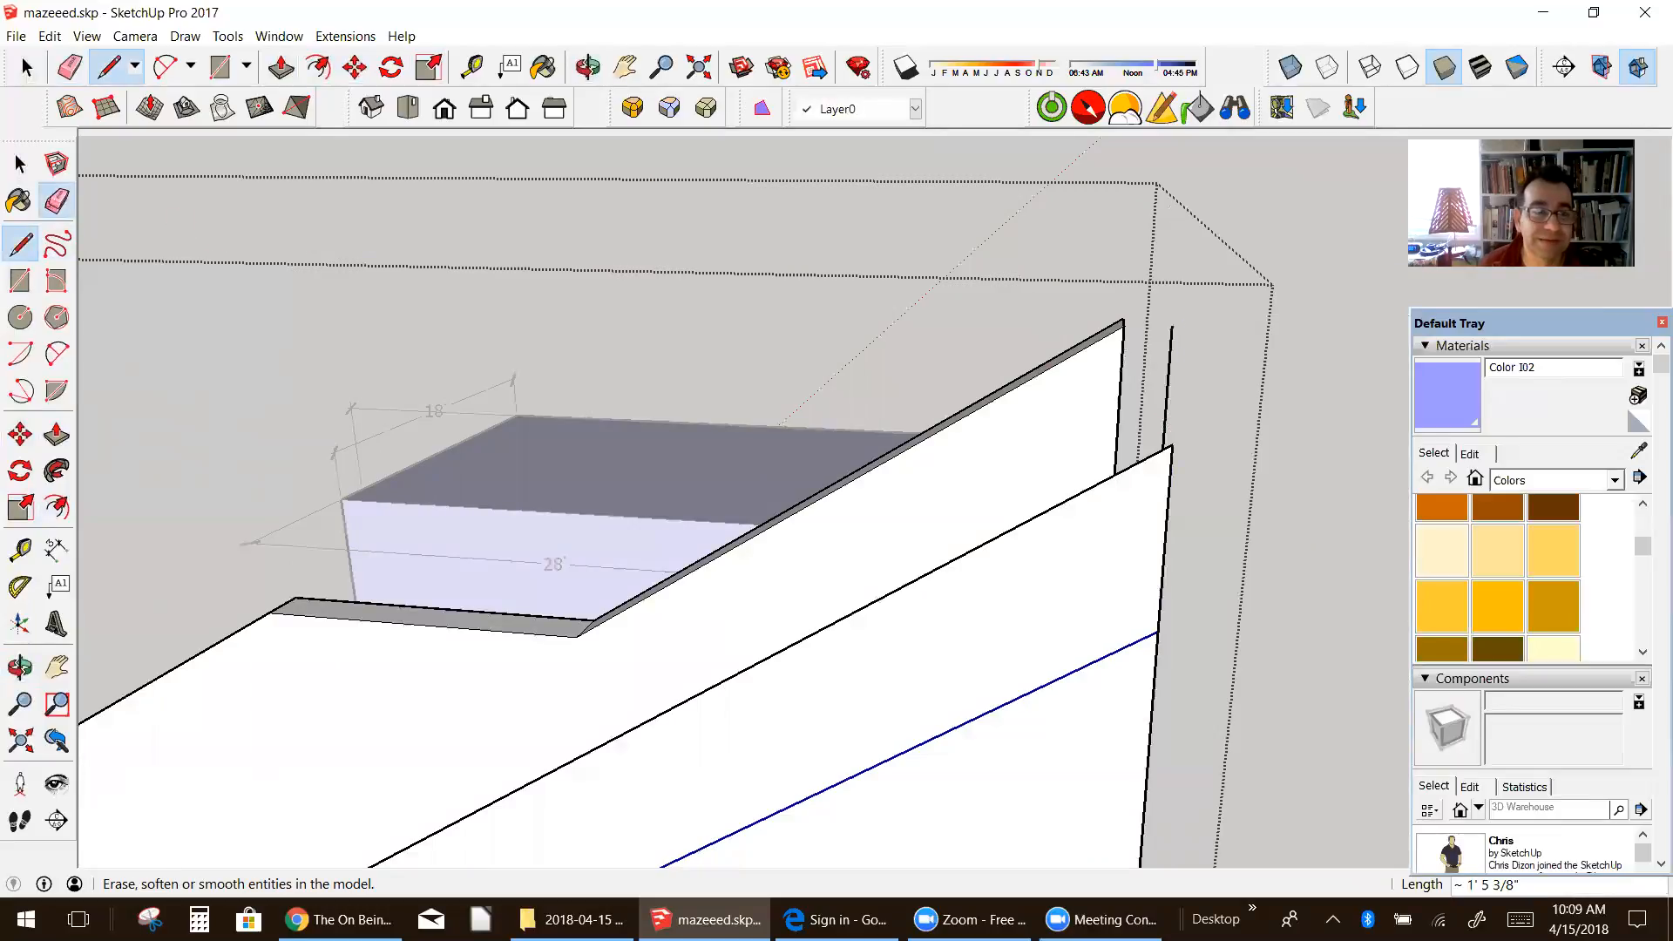
# Step: Erase the leftover vertical stub above the strip's far end and paint the strip face with Color I02
pyautogui.click(56, 201)
pyautogui.click(1172, 340)
pyautogui.press('b')
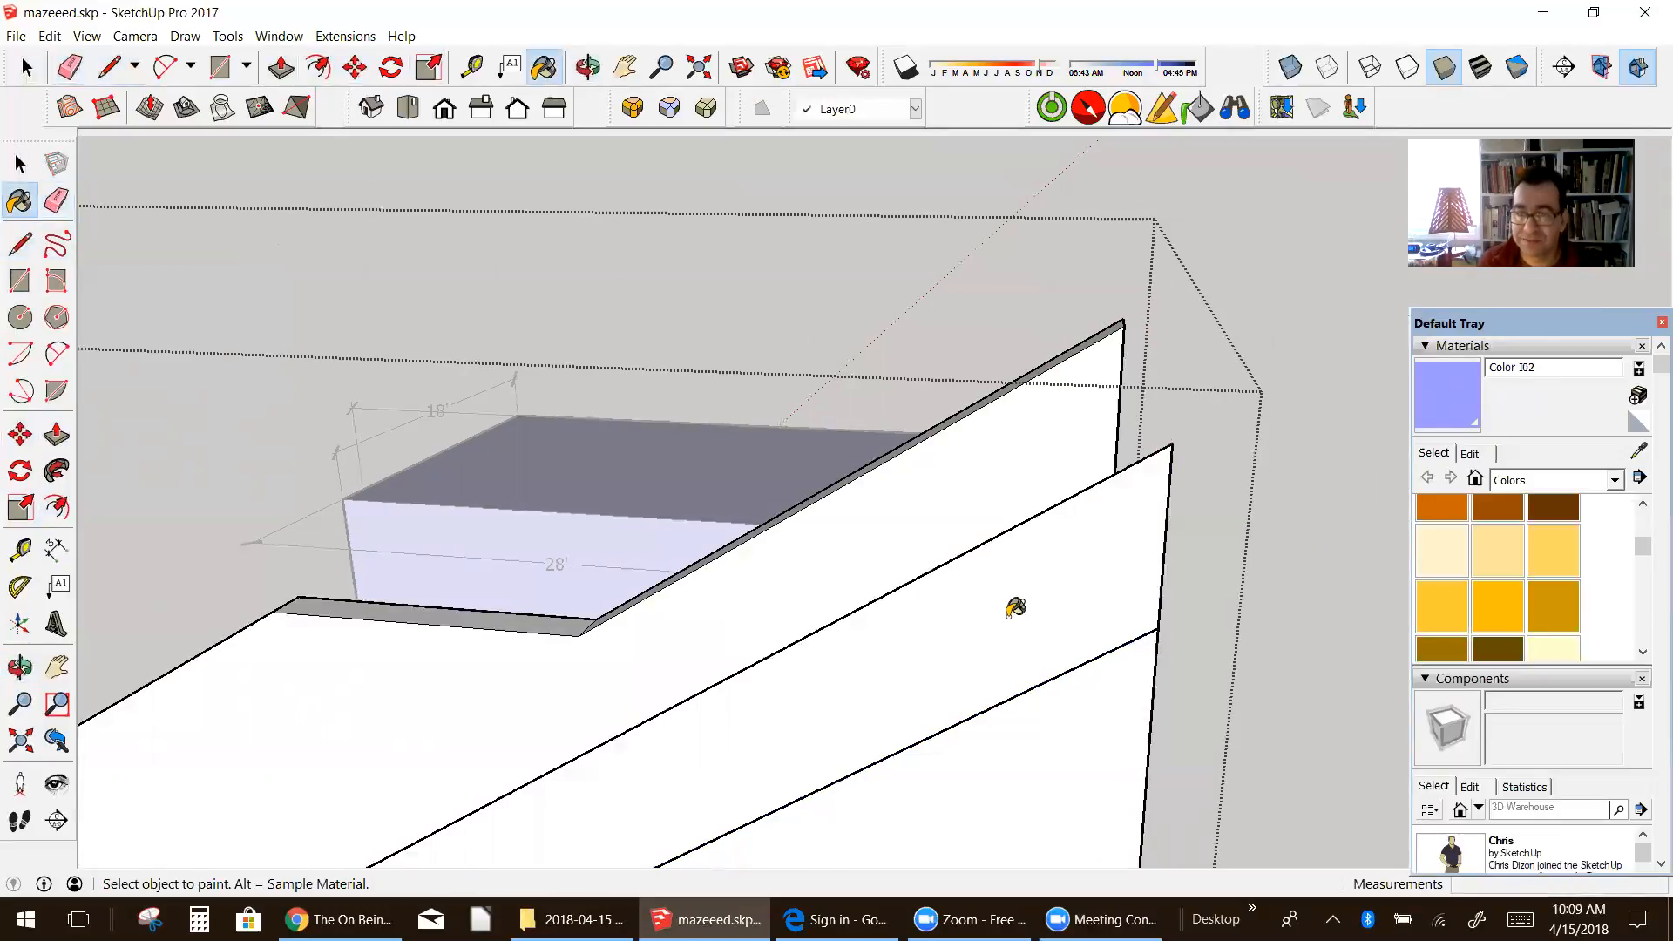
pyautogui.click(1015, 607)
pyautogui.moveTo(1072, 549); pyautogui.dragTo(909, 670, button='middle')
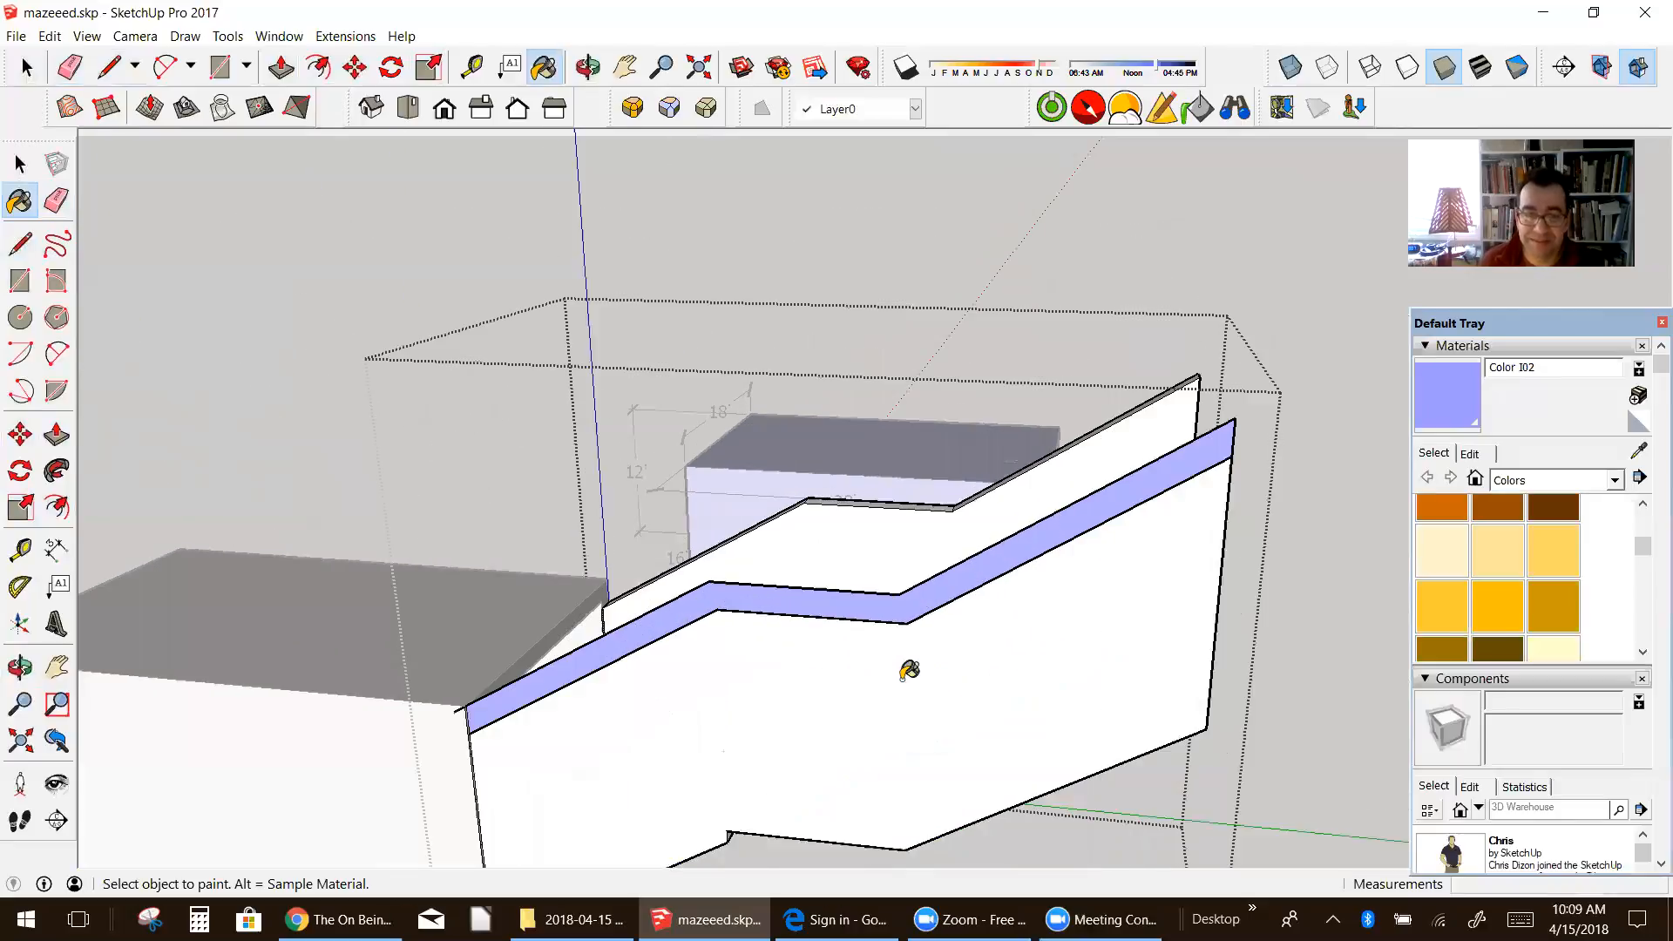
pyautogui.scroll(2, 629, 697)
# Step: Delete the short piece of the offset line that sticks out past the tunnel's top corner
pyautogui.click(25, 70)
pyautogui.press('space')
pyautogui.click(704, 626)
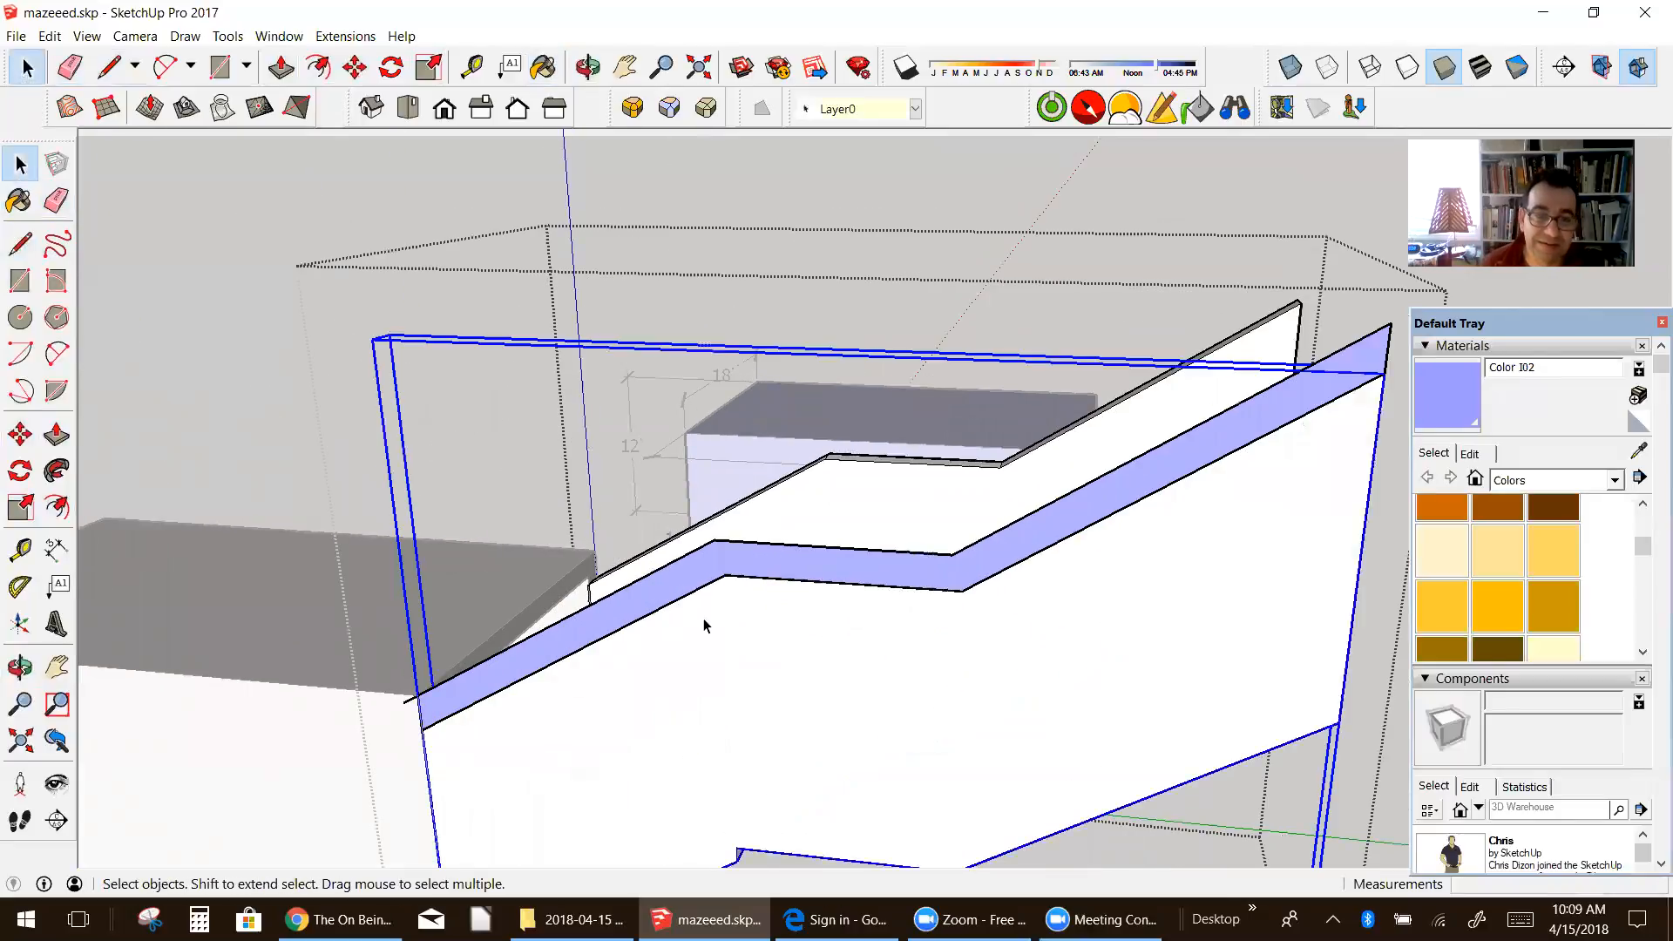
pyautogui.doubleClick(718, 569)
pyautogui.scroll(1, 418, 702)
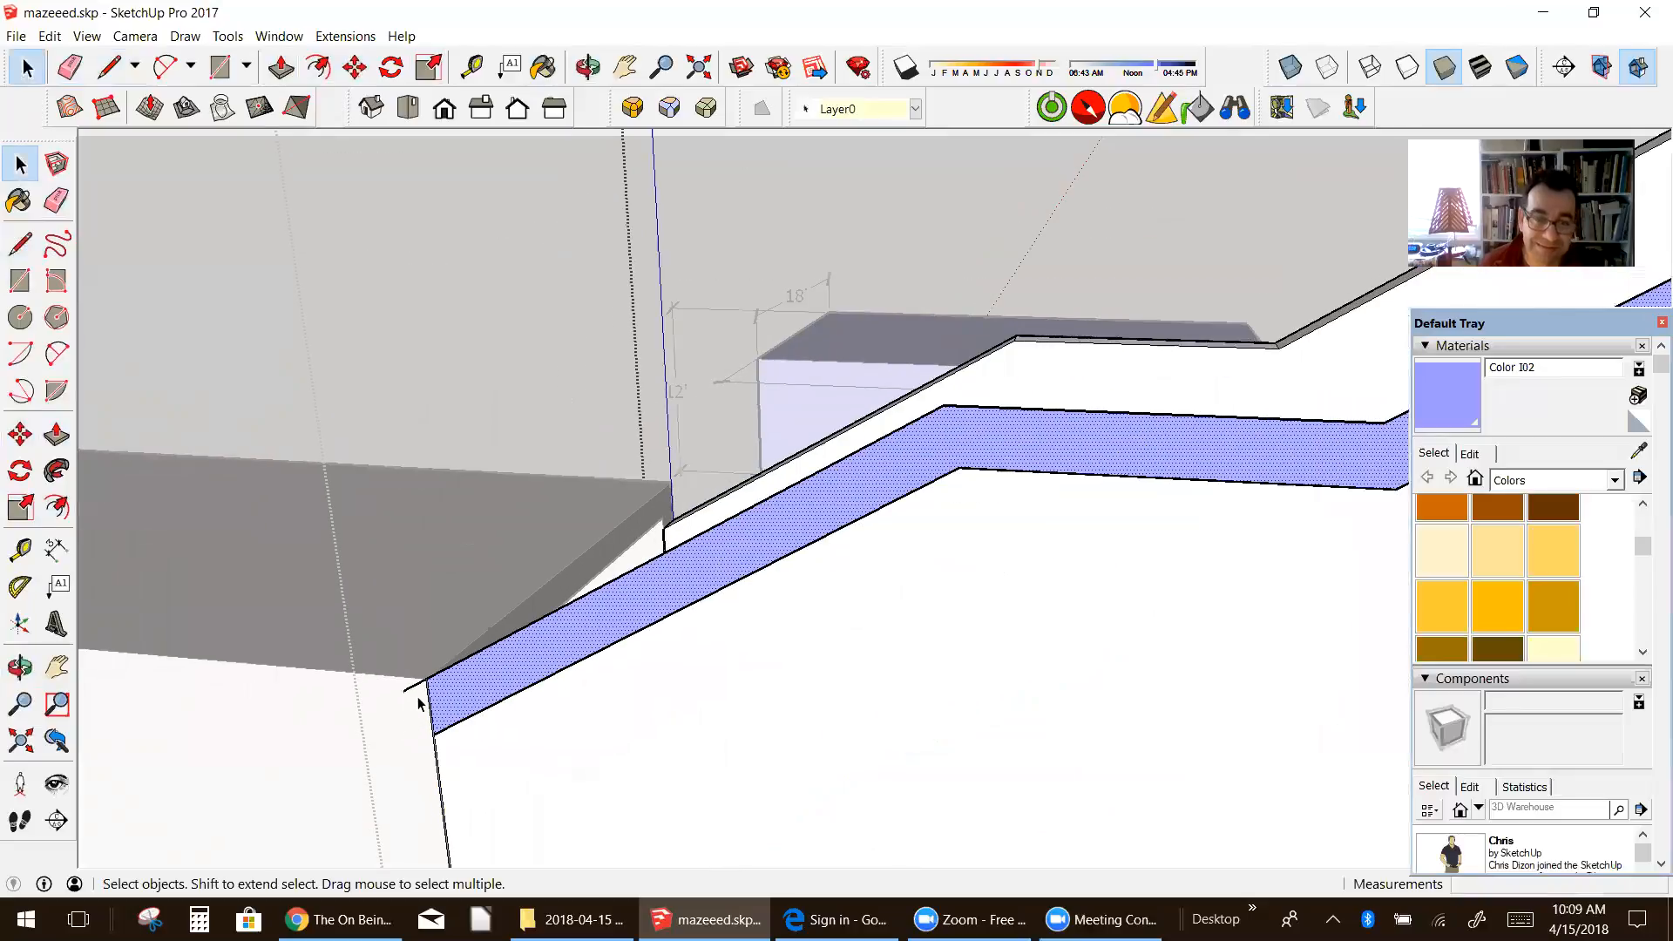
pyautogui.click(409, 693)
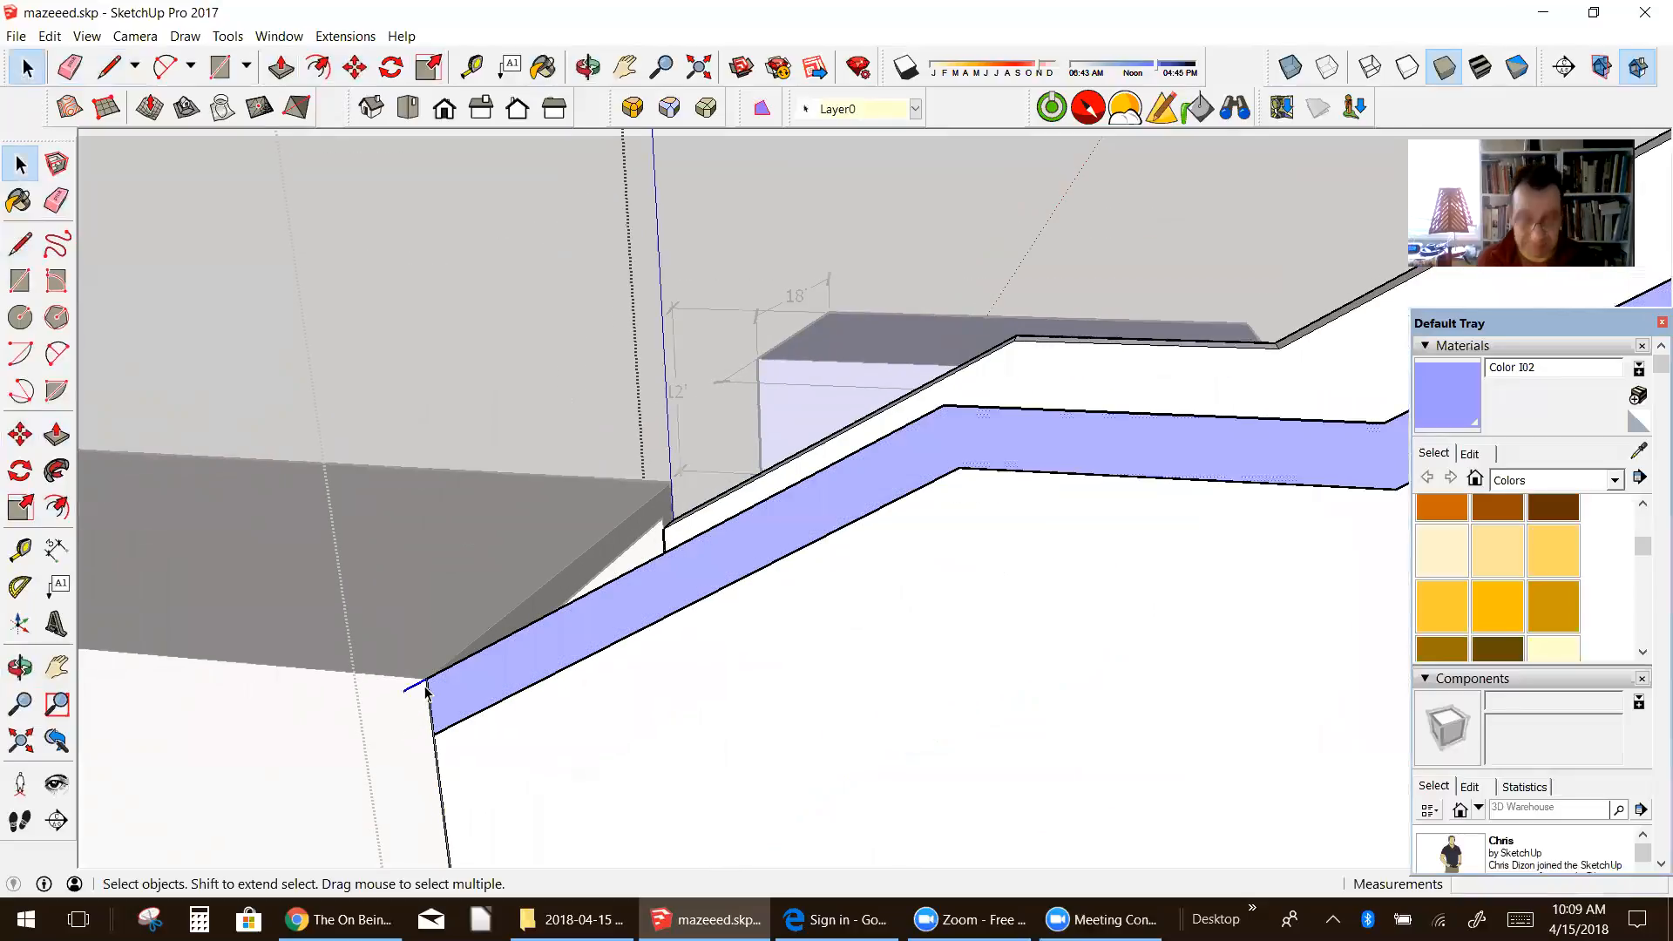
pyautogui.moveTo(427, 692); pyautogui.dragTo(1166, 390, button='middle')
# Step: Push/Pull the strip face 16' across to the opposite side wall to roof the staircase, and finish editing the component
pyautogui.scroll(-5, 1131, 415)
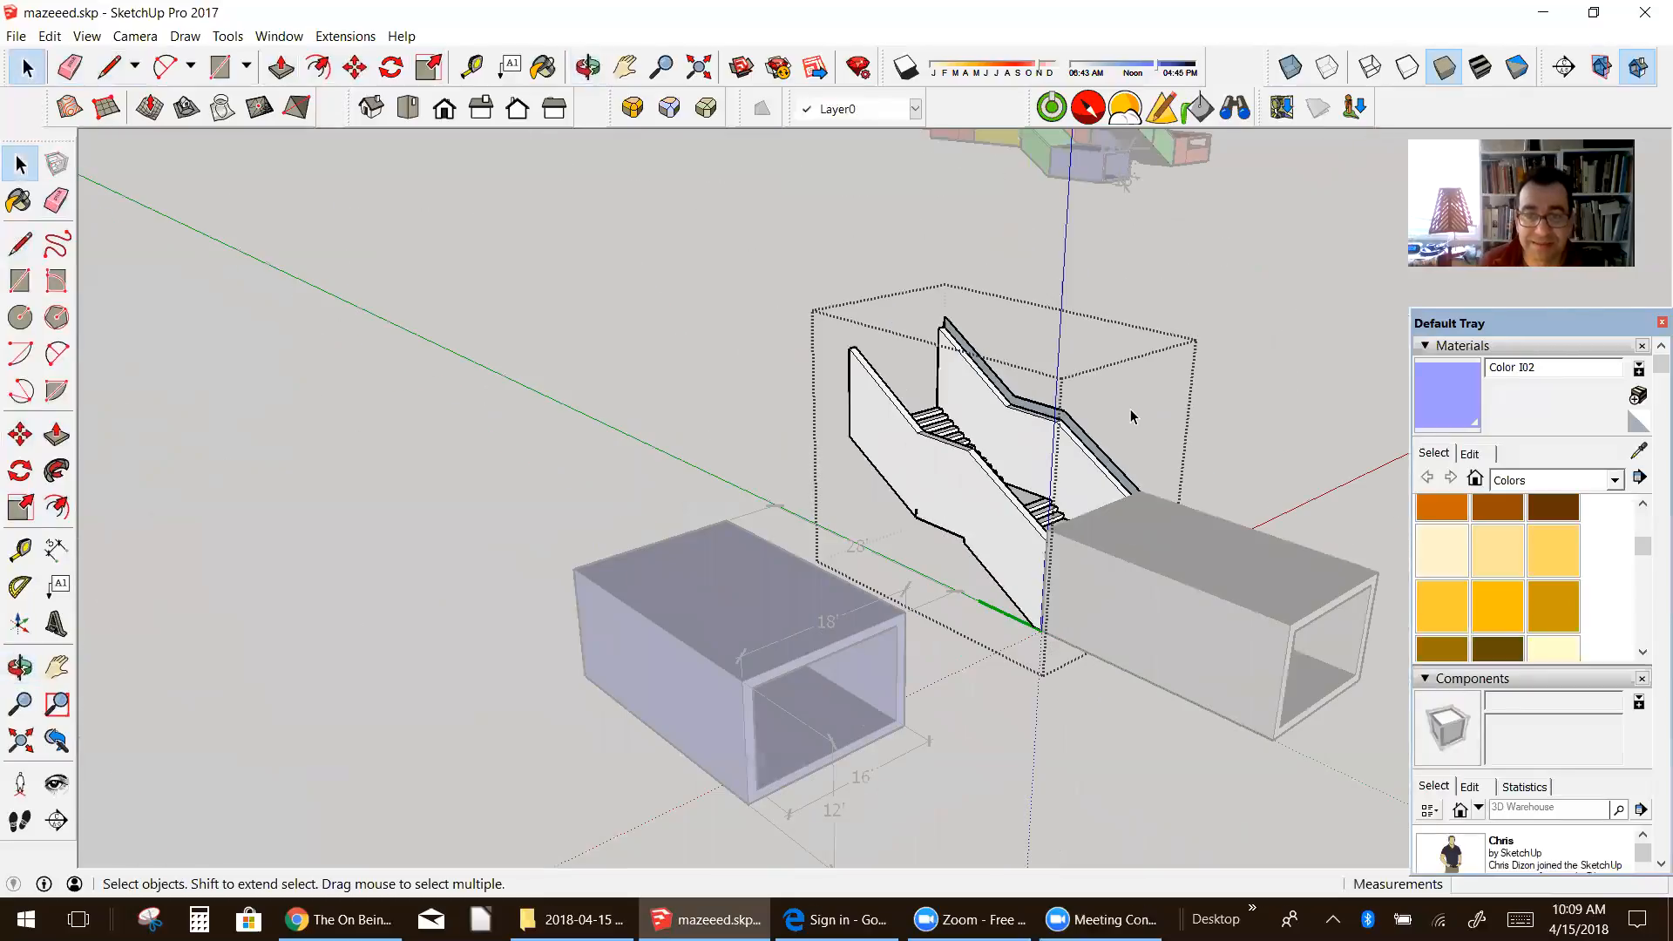
pyautogui.scroll(6, 1081, 431)
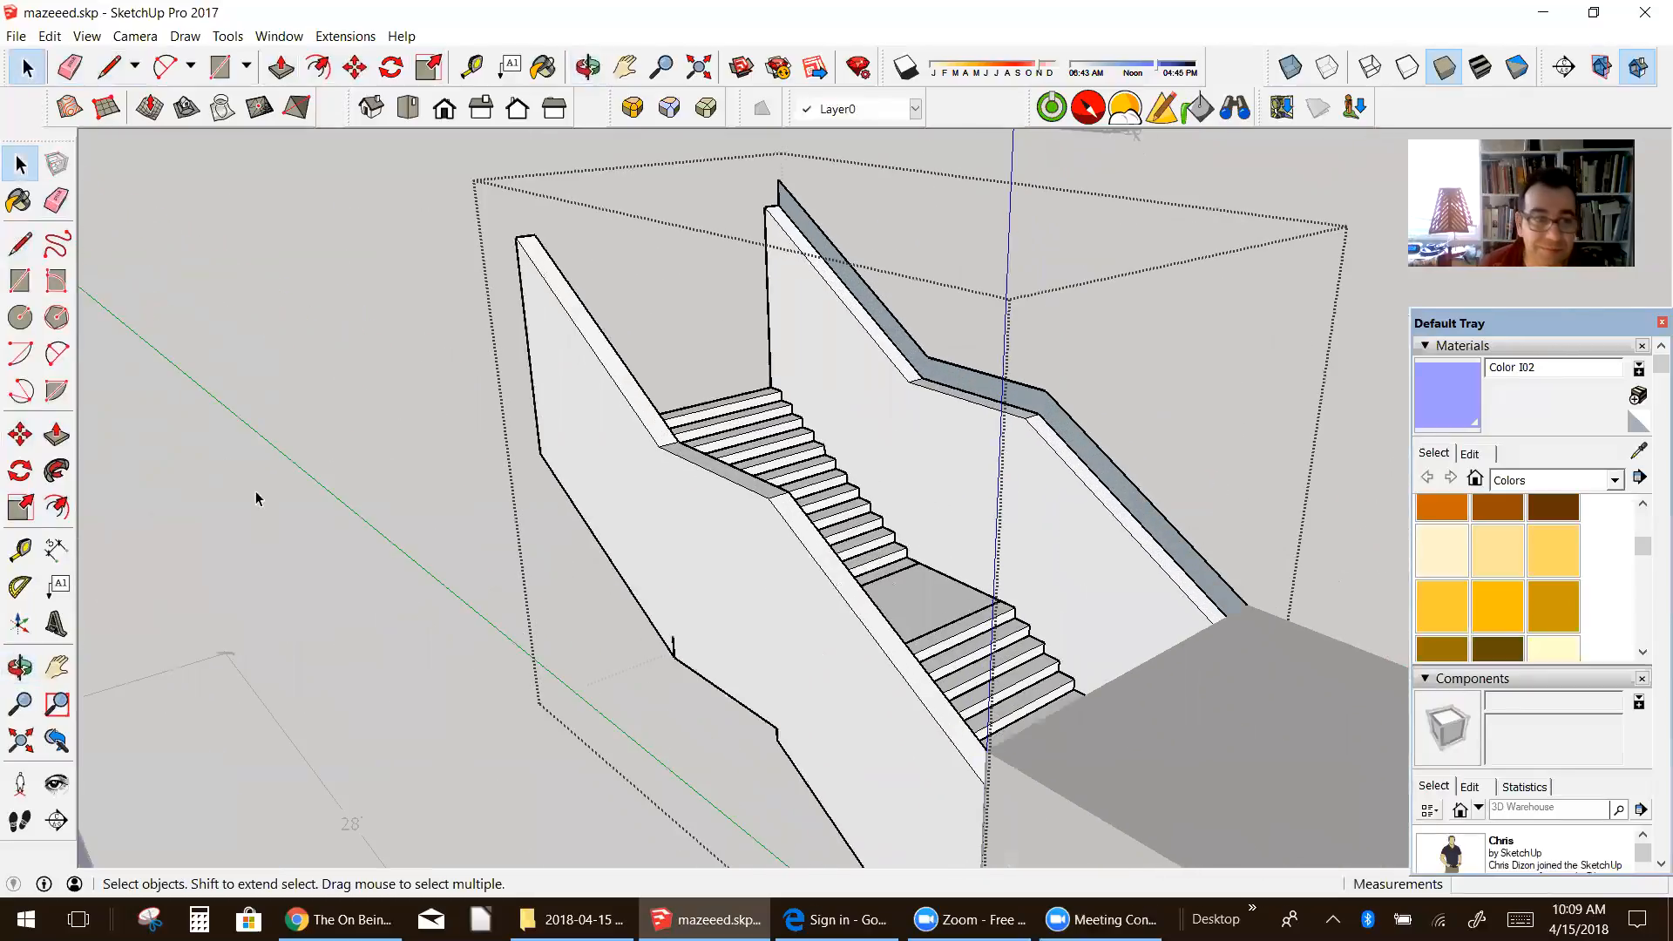
pyautogui.click(57, 435)
pyautogui.click(1102, 471)
pyautogui.click(873, 675)
pyautogui.moveTo(873, 674); pyautogui.dragTo(1359, 646, button='middle')
pyautogui.scroll(-3, 848, 638)
pyautogui.moveTo(848, 639); pyautogui.dragTo(527, 645, button='middle')
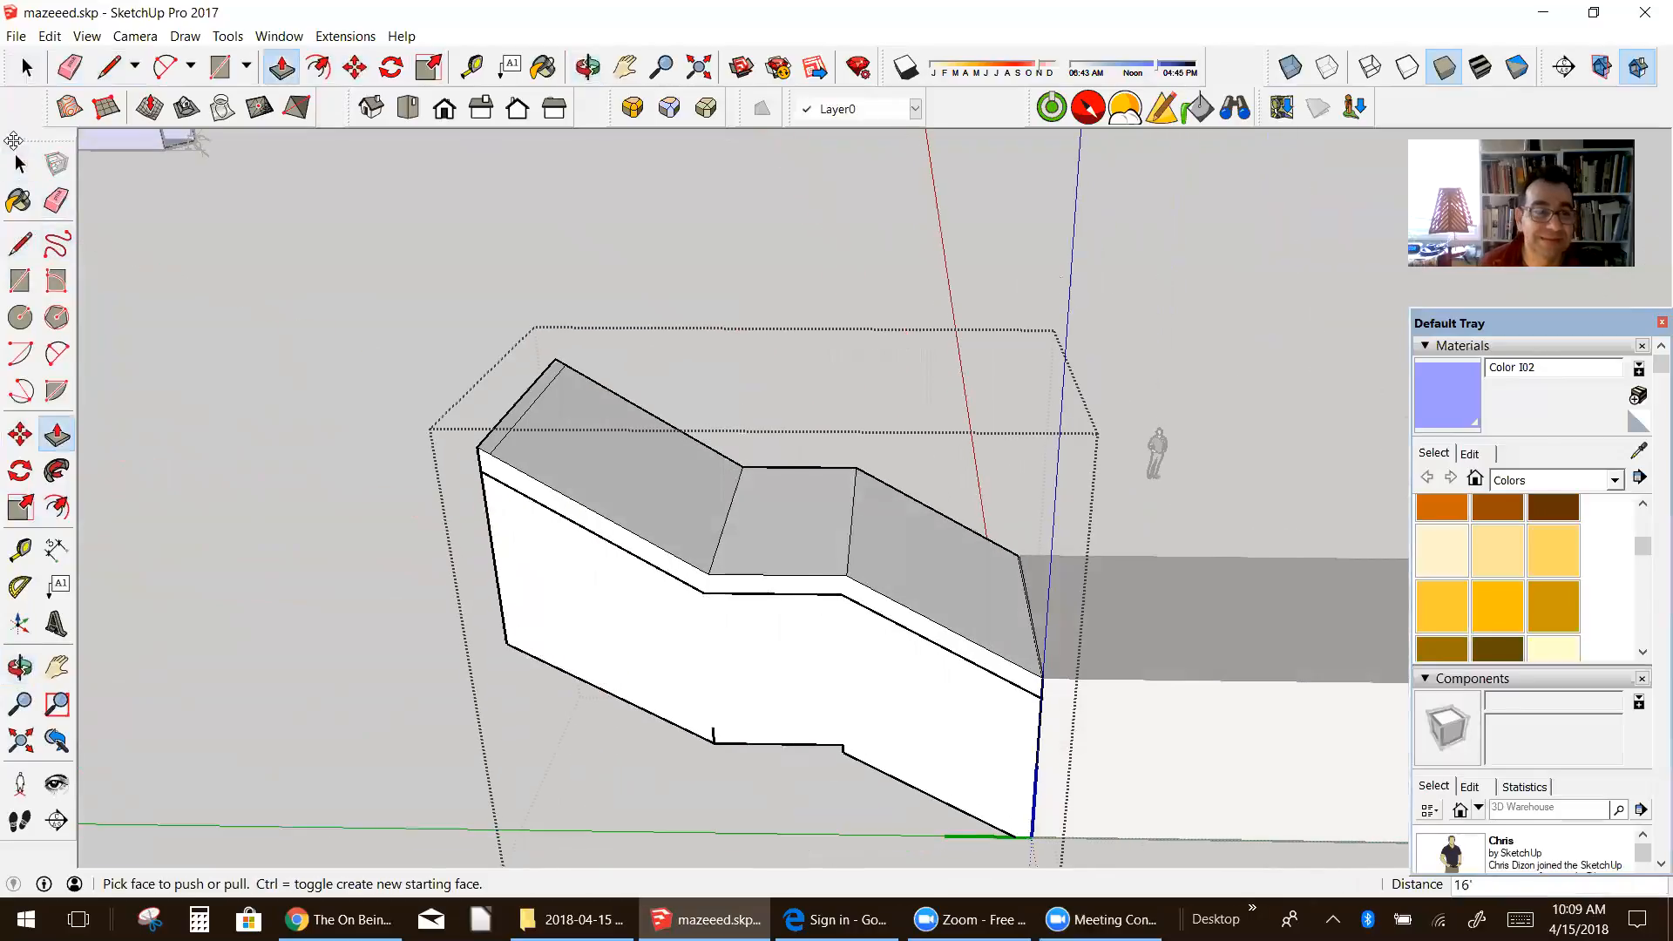
pyautogui.click(20, 164)
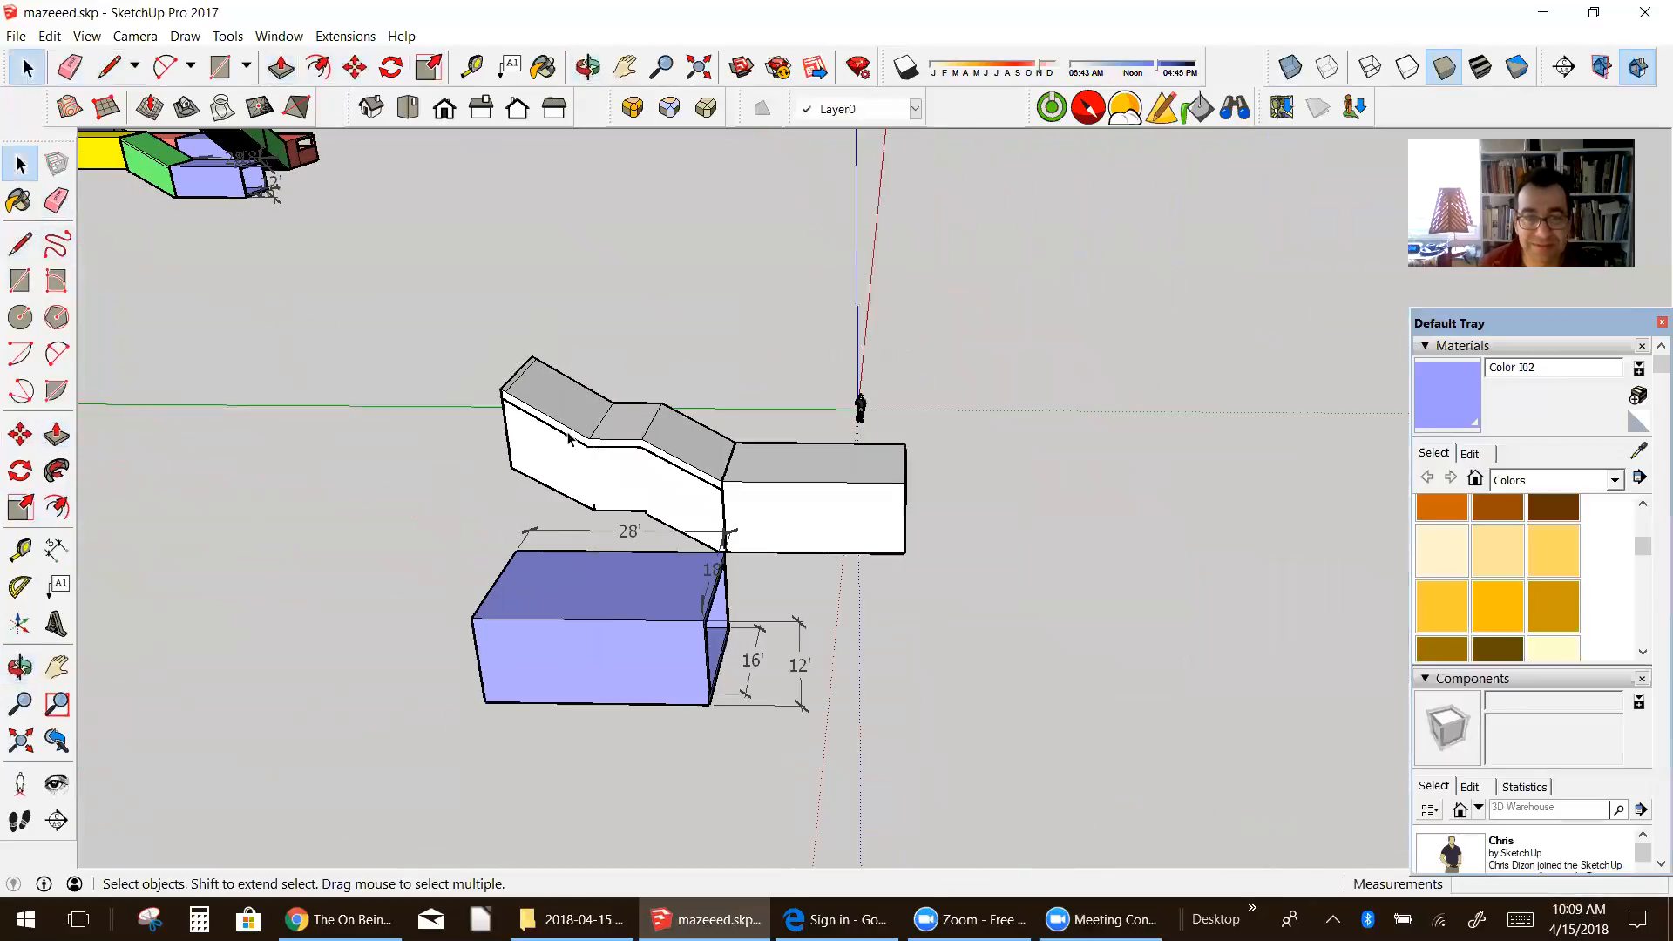
pyautogui.click(565, 440)
pyautogui.moveTo(620, 435); pyautogui.dragTo(488, 544, button='middle')
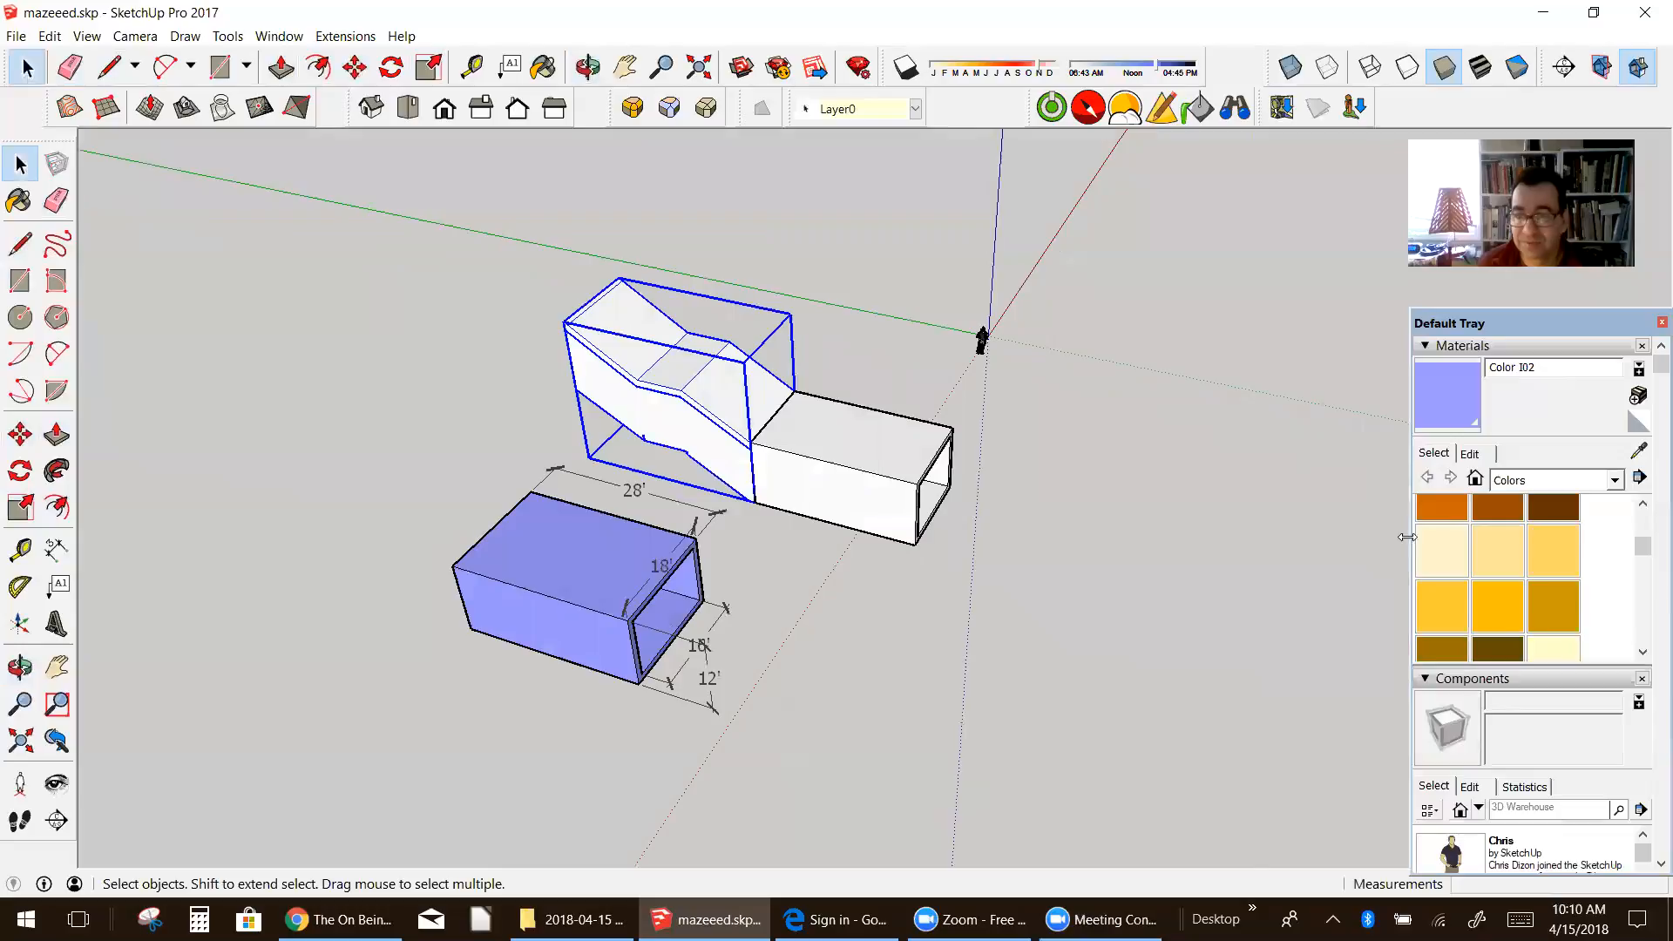
# Step: Try the orange Color C06 on the whole staircase component, and repaint it with the red Color A05
pyautogui.click(1442, 514)
pyautogui.click(728, 416)
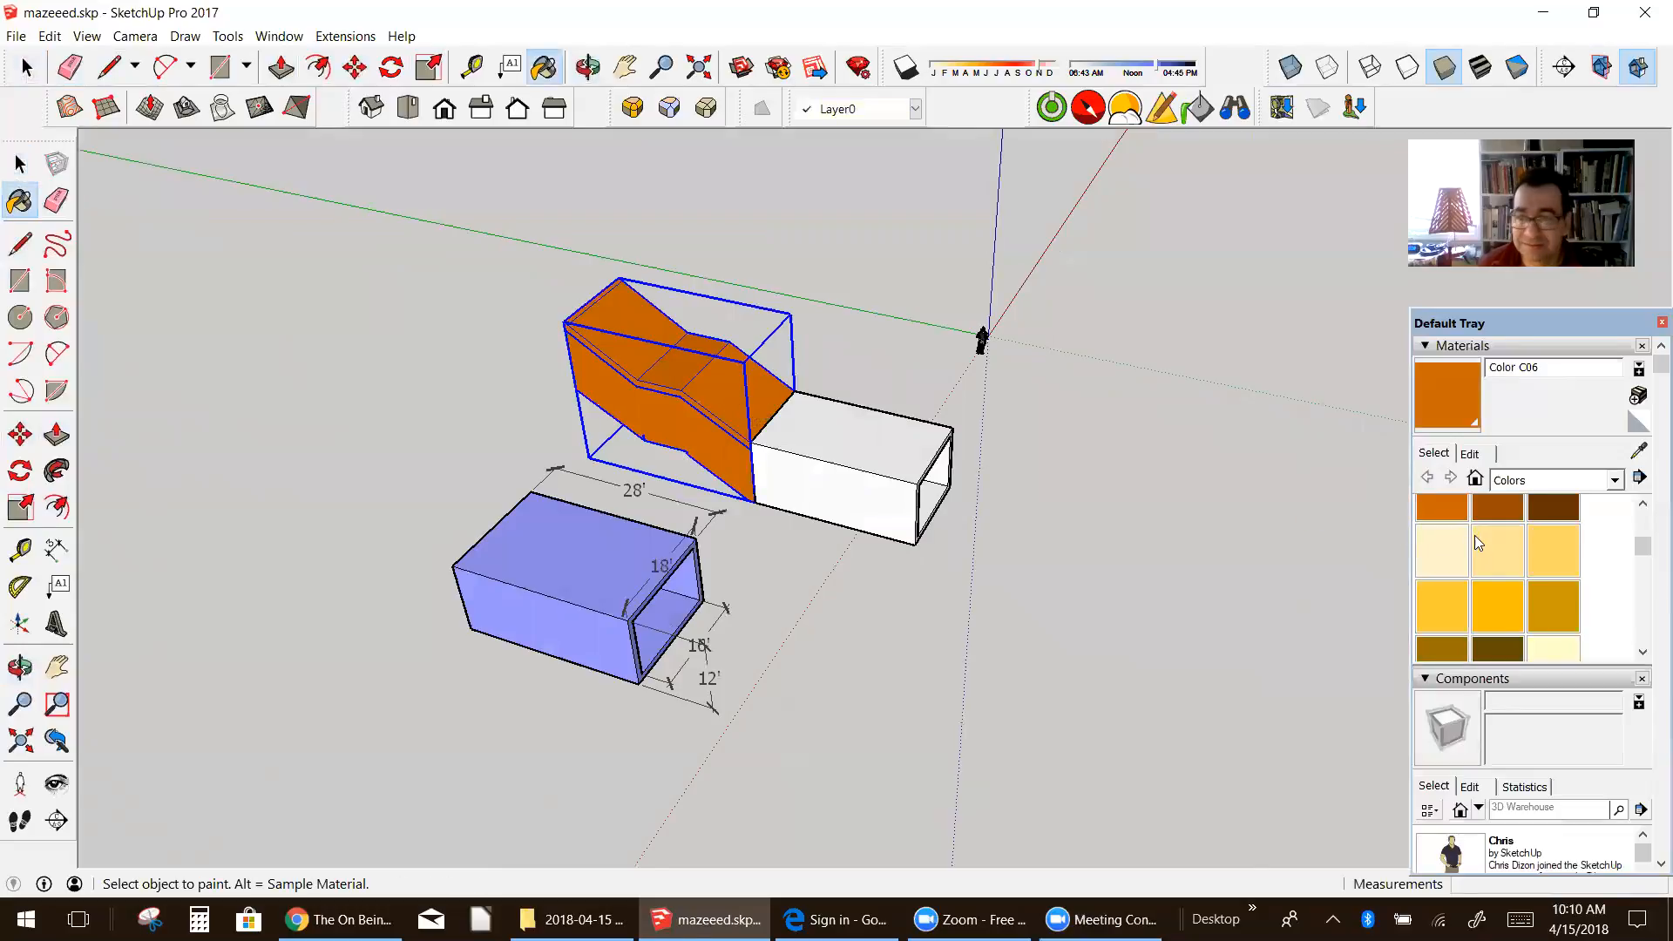
pyautogui.scroll(2, 1483, 531)
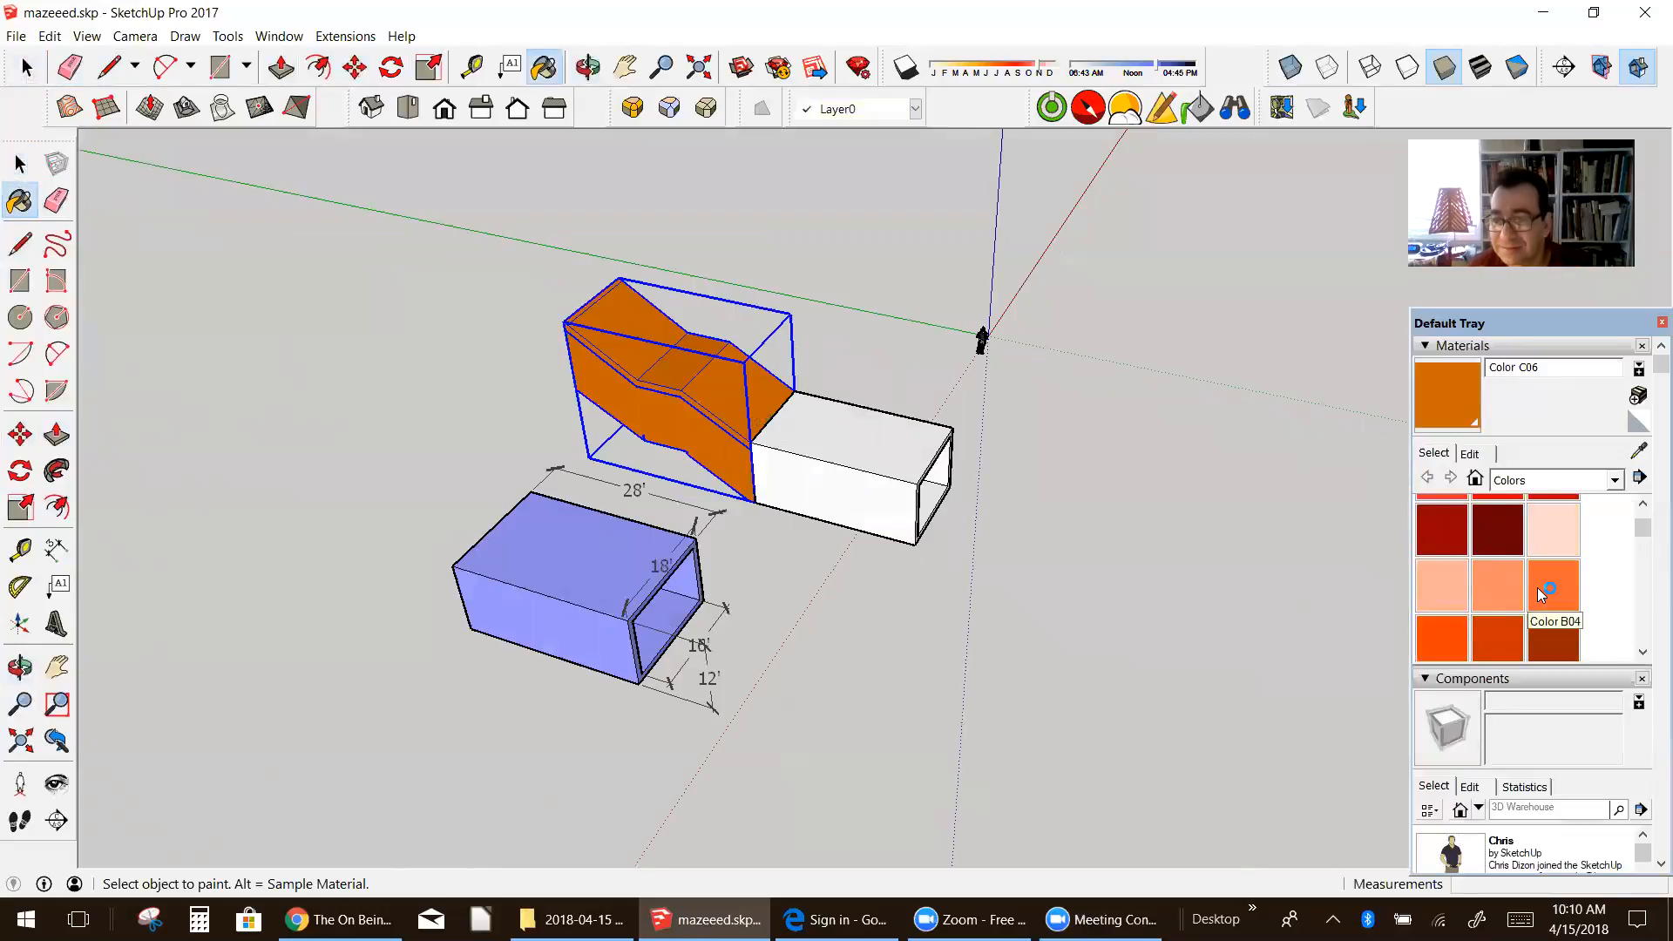
pyautogui.scroll(2, 1542, 589)
pyautogui.click(1507, 584)
pyautogui.click(710, 375)
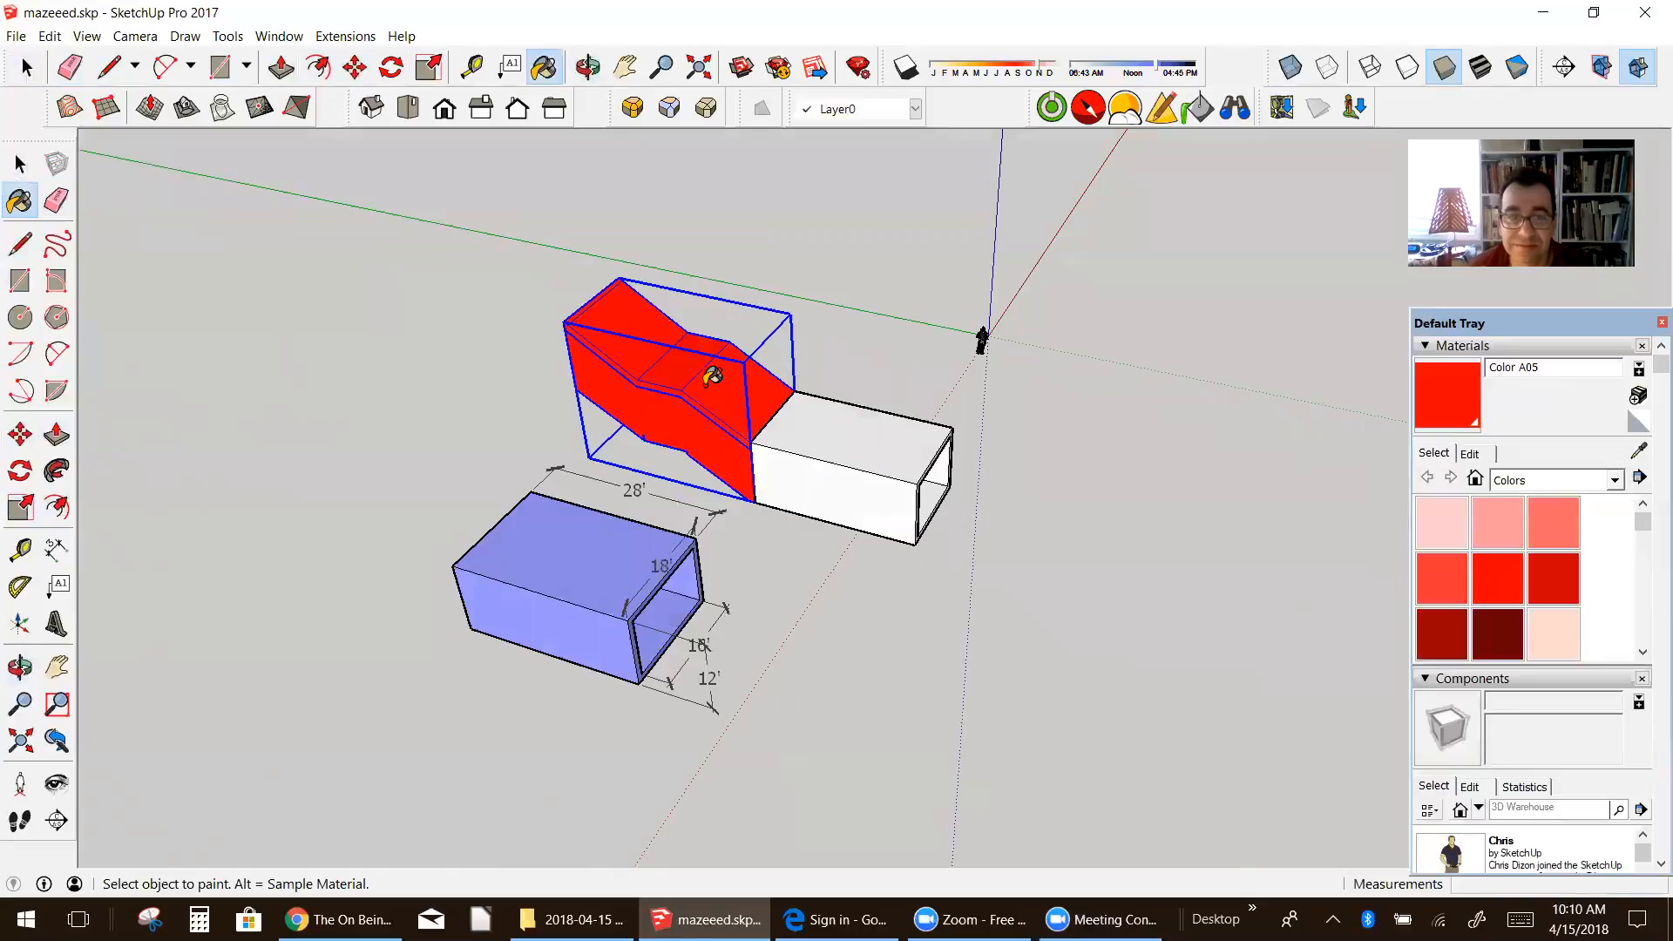
pyautogui.scroll(1, 909, 462)
pyautogui.moveTo(1013, 508)
pyautogui.mouseDown(button='middle')
pyautogui.moveTo(541, 497)
pyautogui.moveTo(796, 475)
pyautogui.moveTo(523, 366)
pyautogui.mouseUp(button='middle')
pyautogui.click(24, 170)
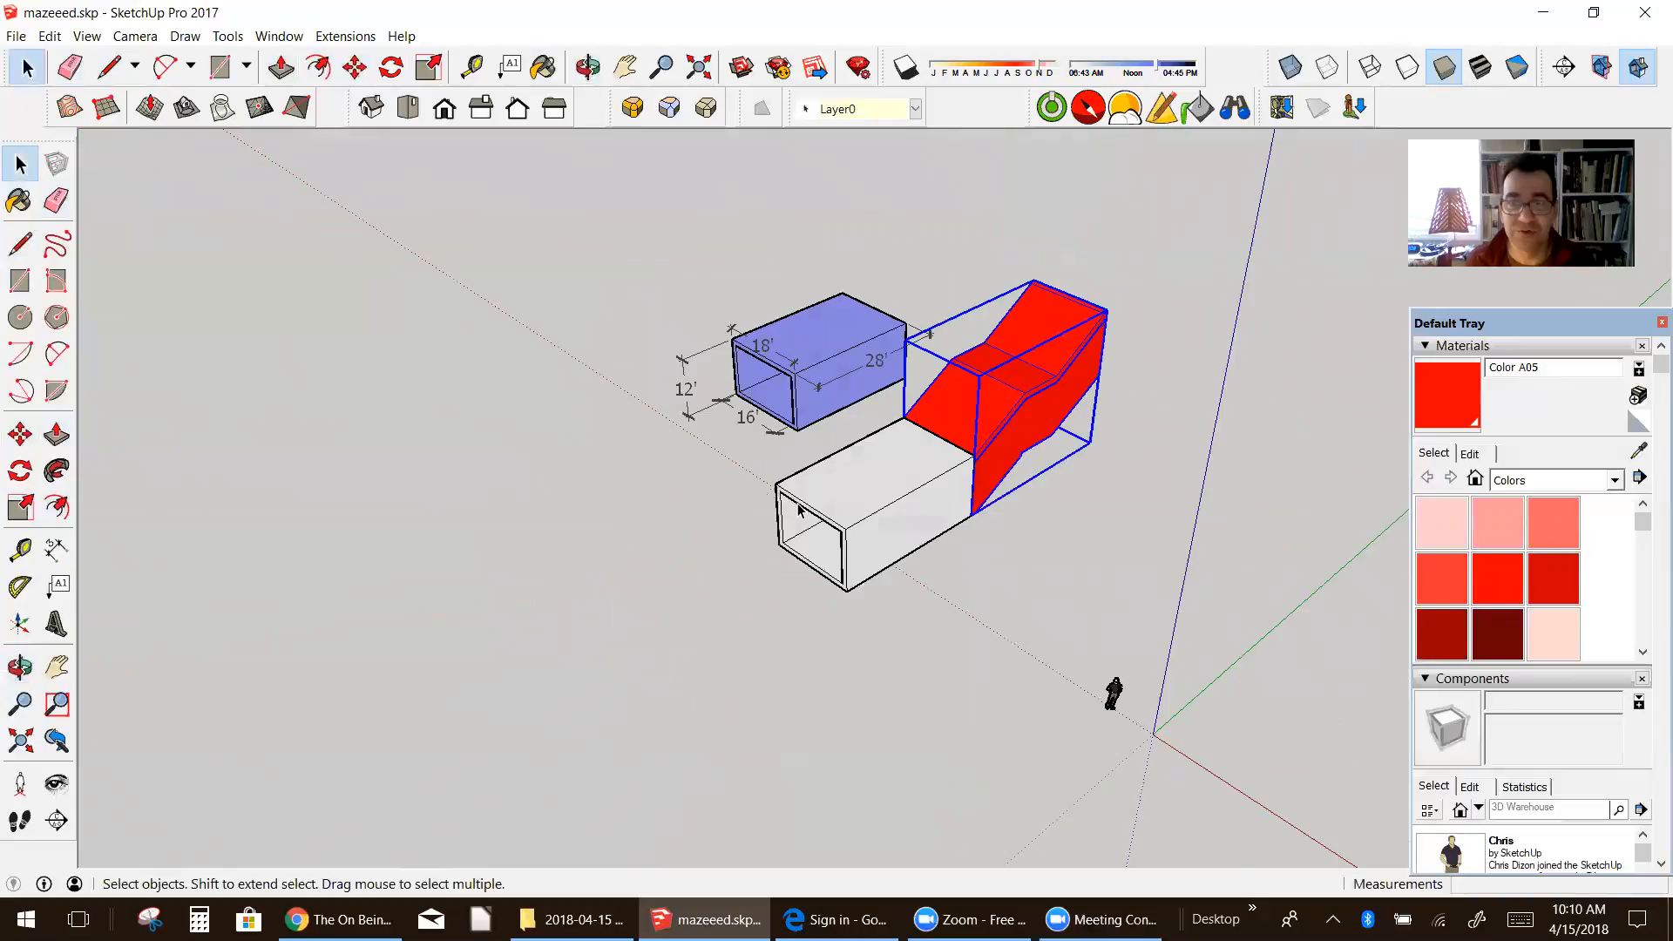
pyautogui.click(819, 521)
pyautogui.scroll(2, 806, 513)
pyautogui.moveTo(949, 543); pyautogui.dragTo(560, 541, button='middle')
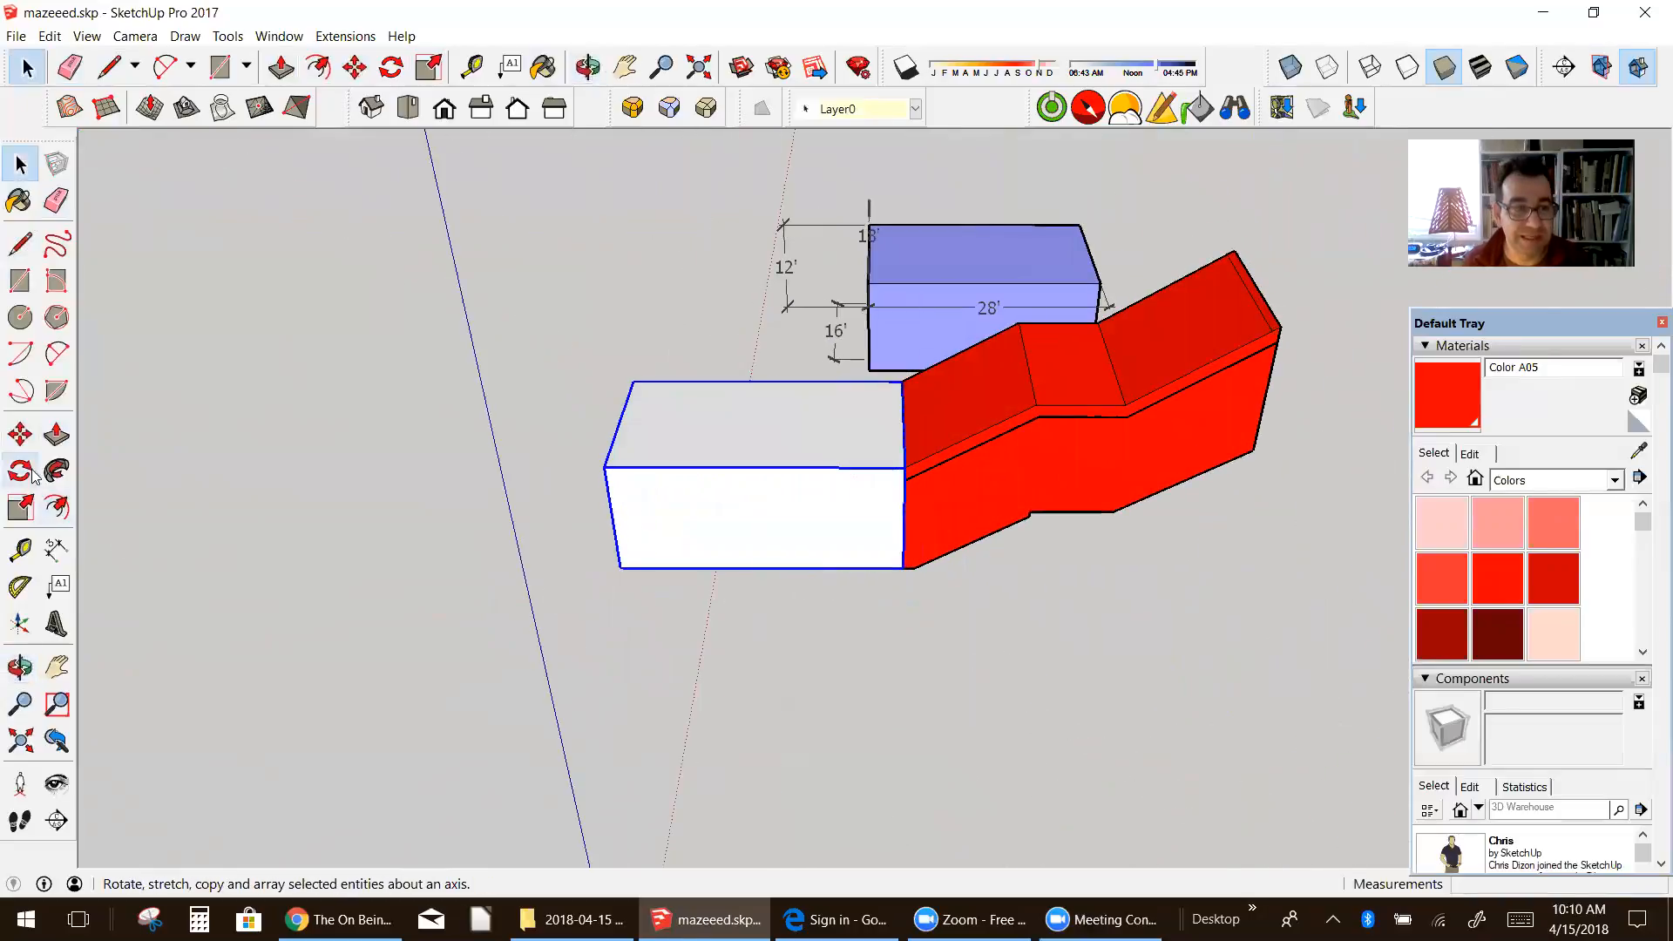
pyautogui.press('m')
pyautogui.click(598, 574)
pyautogui.rightClick(1149, 388)
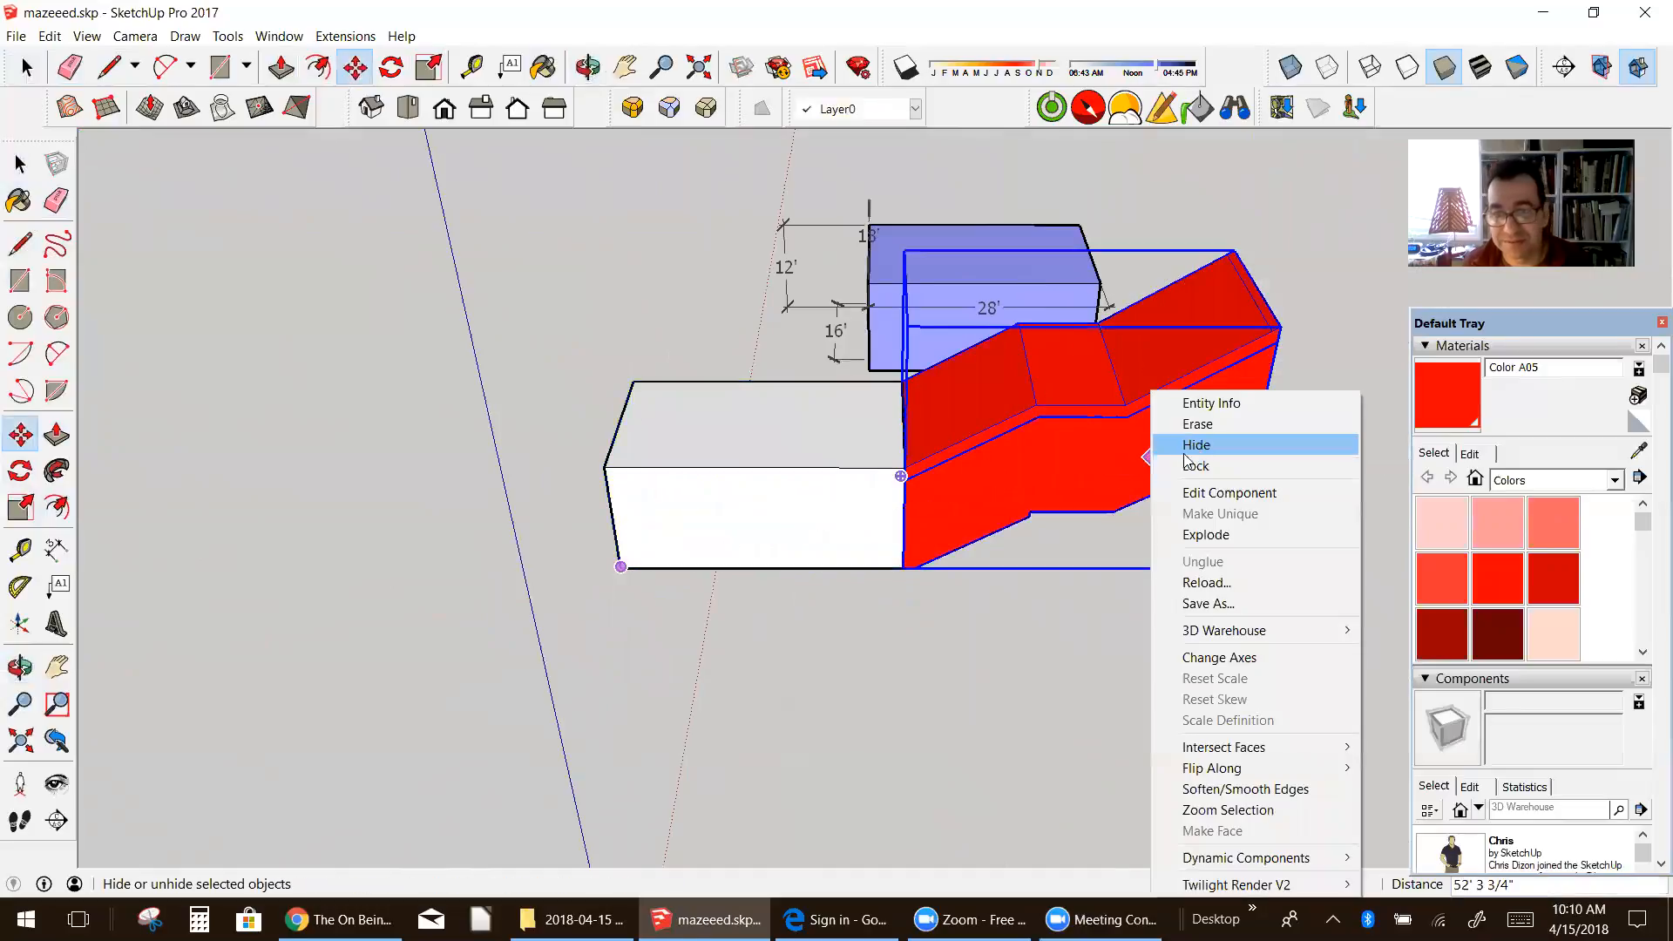
pyautogui.click(1163, 445)
pyautogui.hotkey('ctrl', 'z')
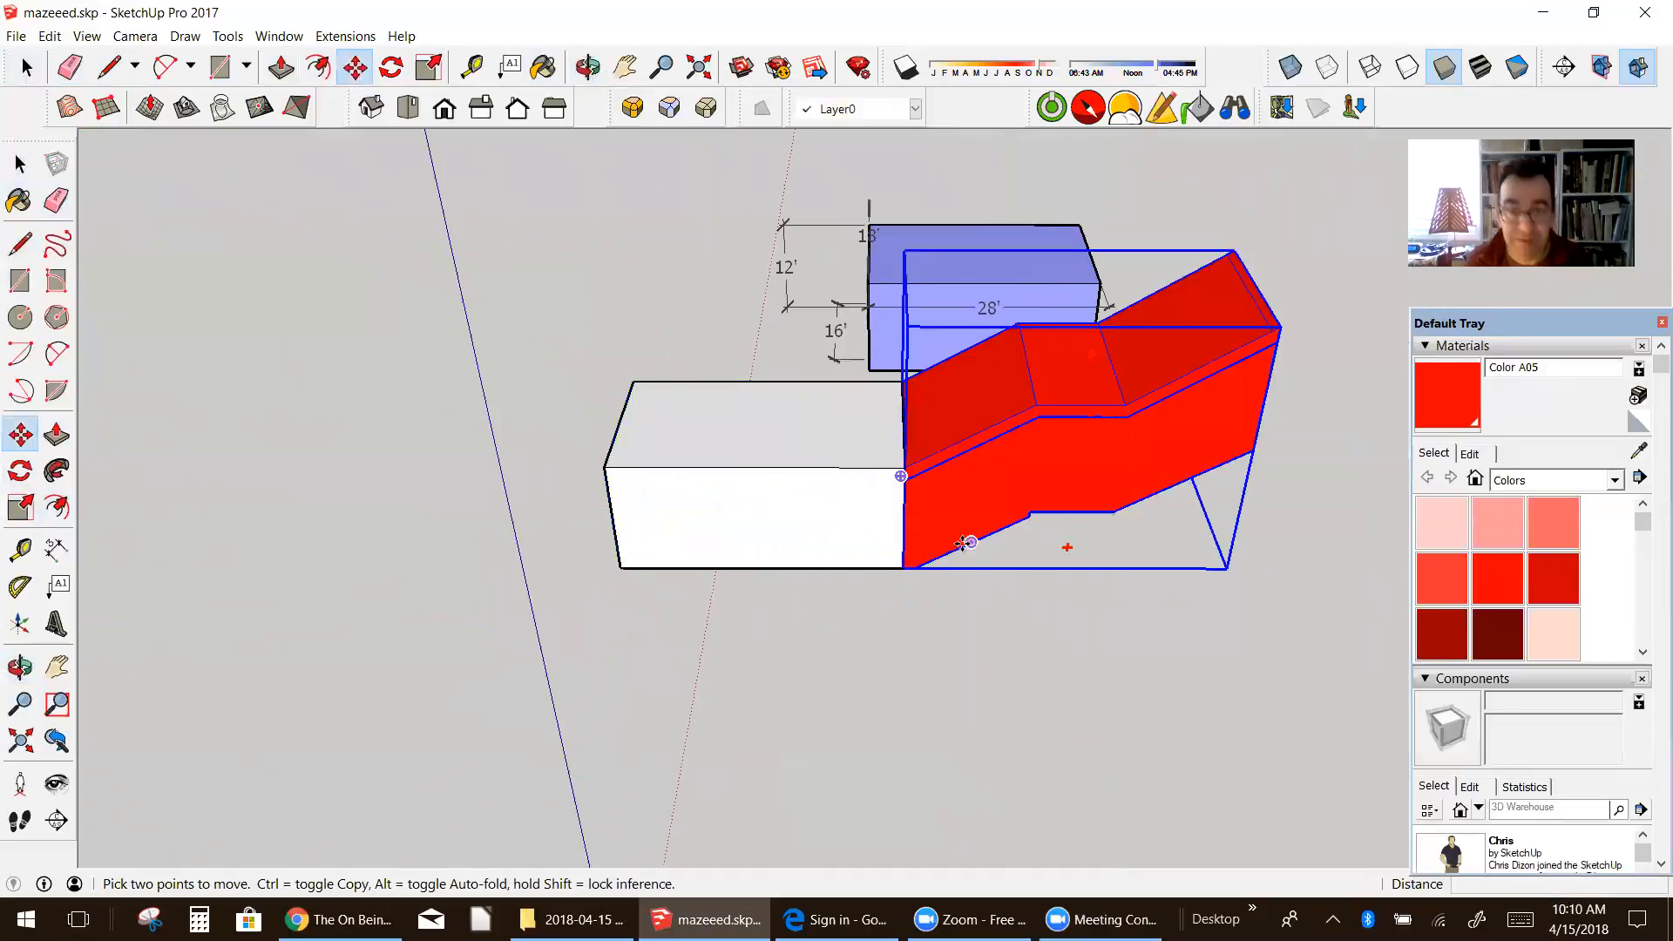
# Step: Copy the white tunnel by its outer lower corner to the lower corner at the staircase's upper far end
pyautogui.press('space')
pyautogui.click(638, 490)
pyautogui.click(21, 434)
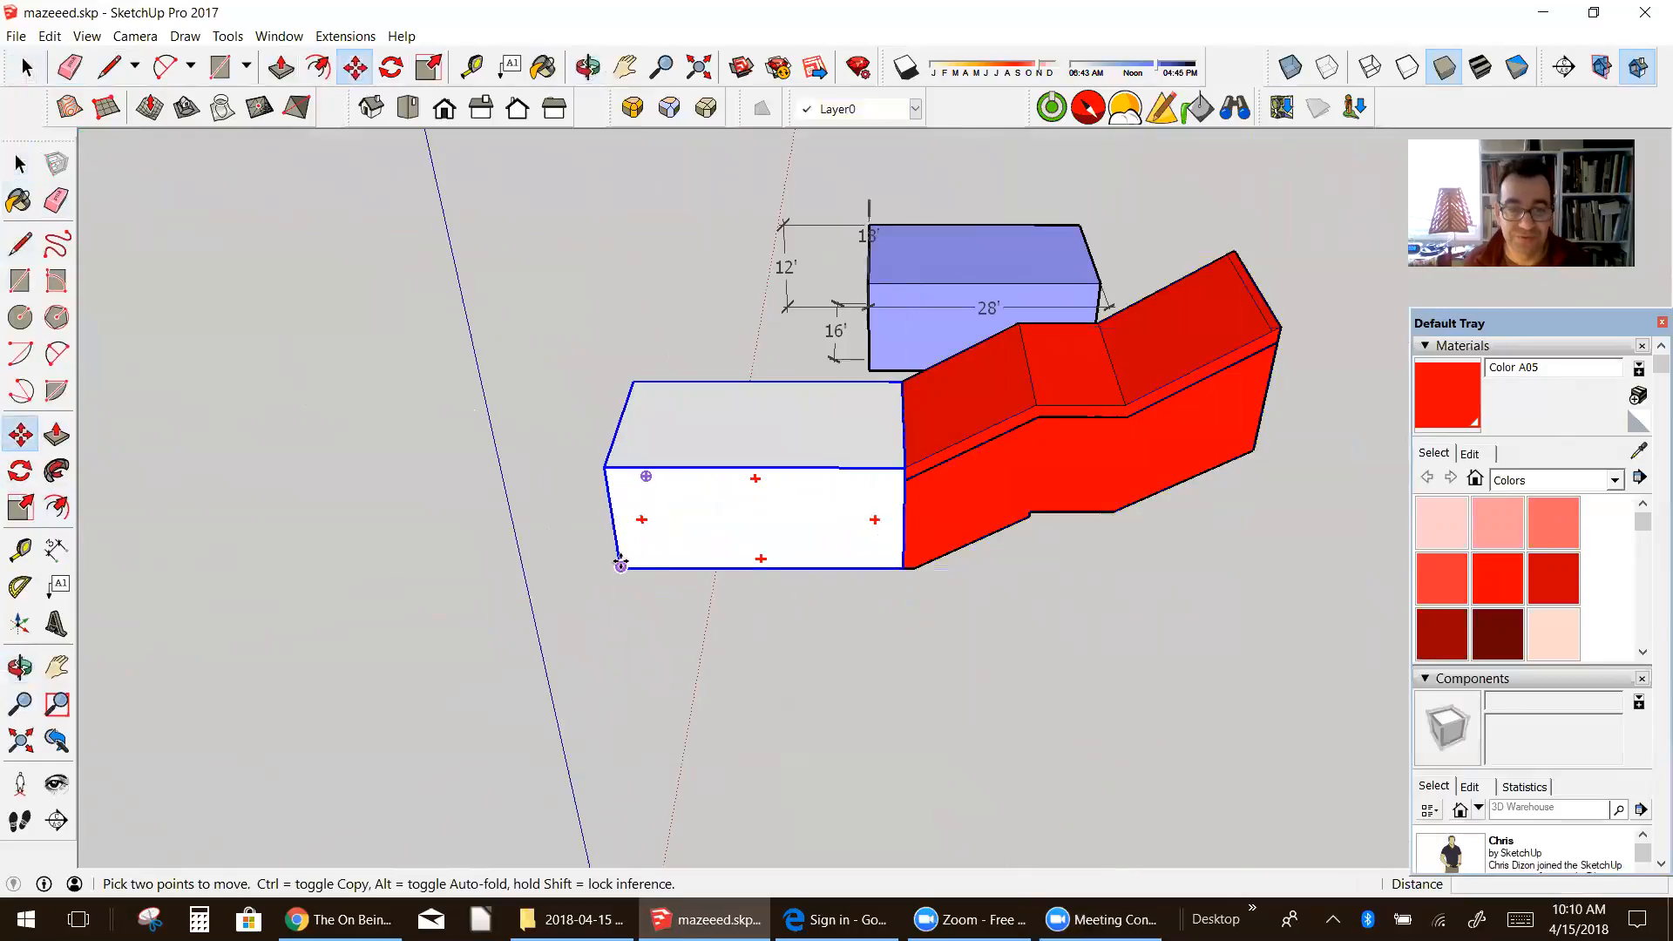
pyautogui.click(621, 565)
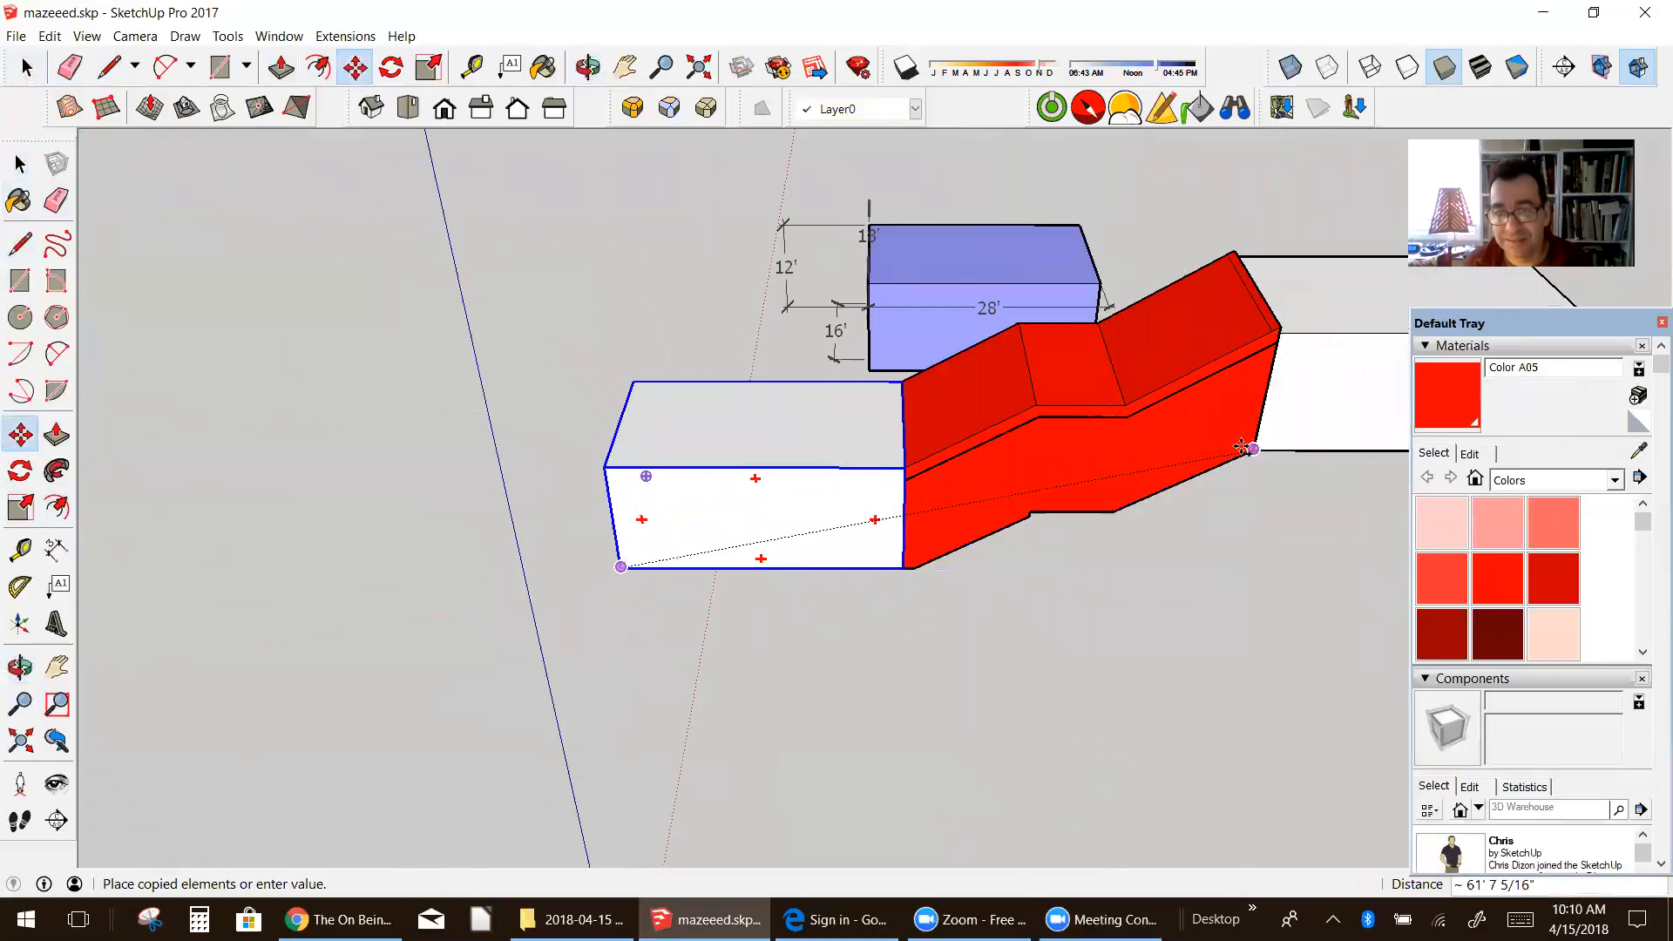
pyautogui.moveTo(1244, 460); pyautogui.dragTo(772, 335, button='middle')
pyautogui.scroll(6, 776, 377)
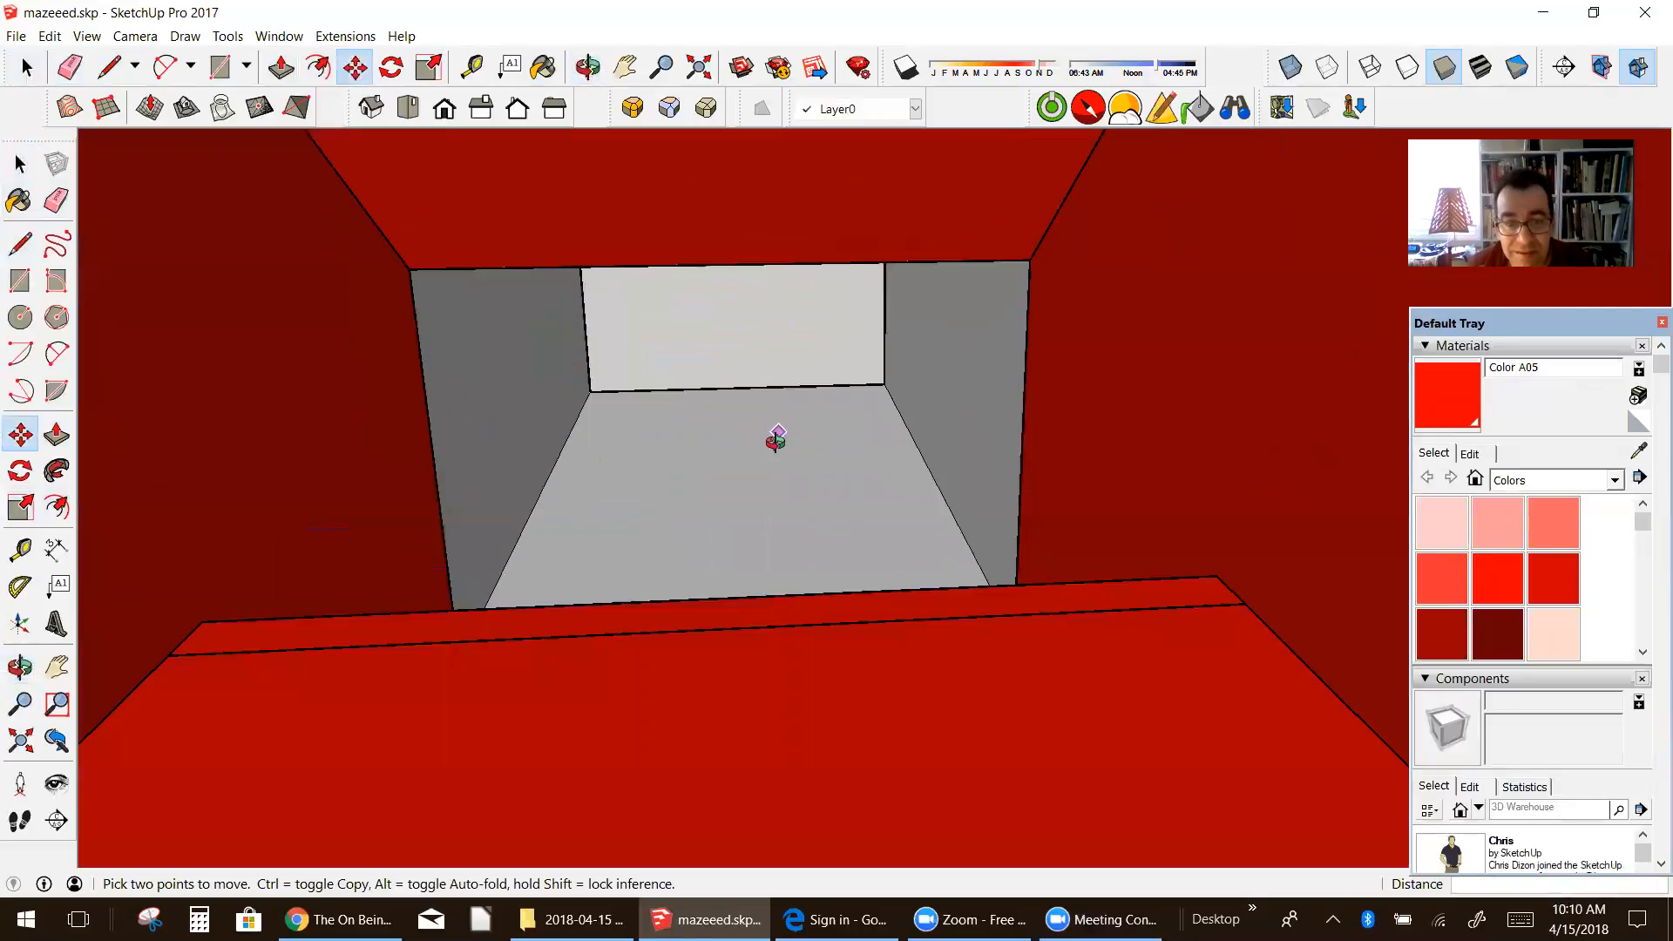
# Step: Move the copied tunnel up by its upper near corner to the staircase's top outer corner so their roofs line up
pyautogui.moveTo(774, 441); pyautogui.dragTo(765, 478, button='middle')
pyautogui.scroll(2, 775, 475)
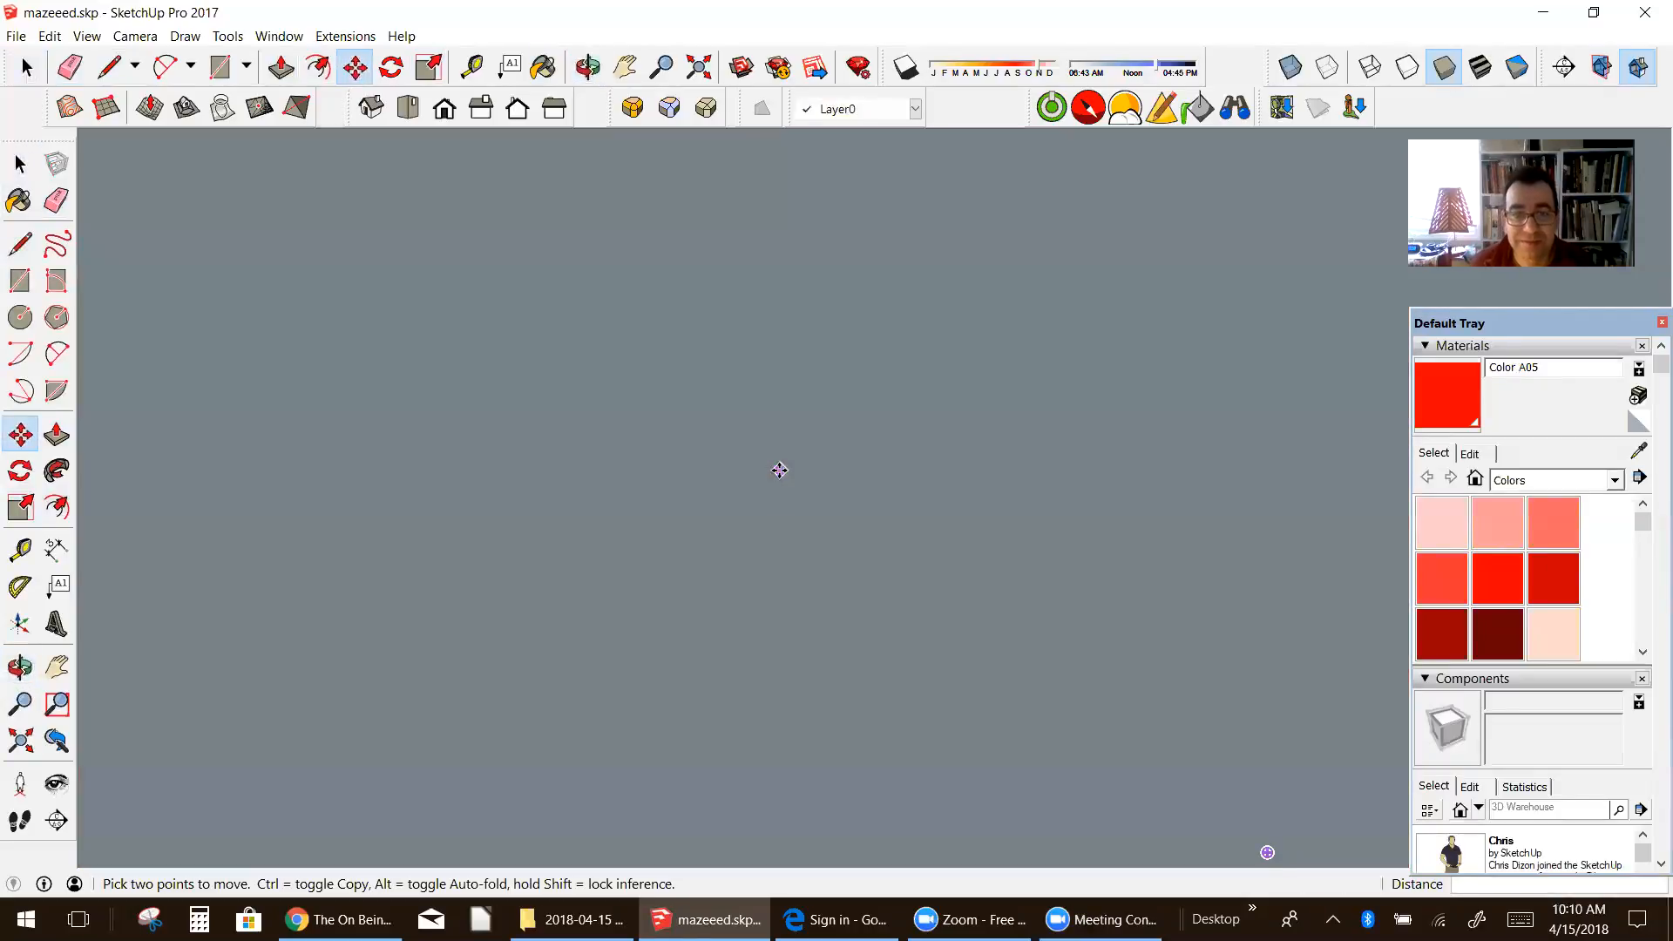
pyautogui.scroll(-5, 767, 466)
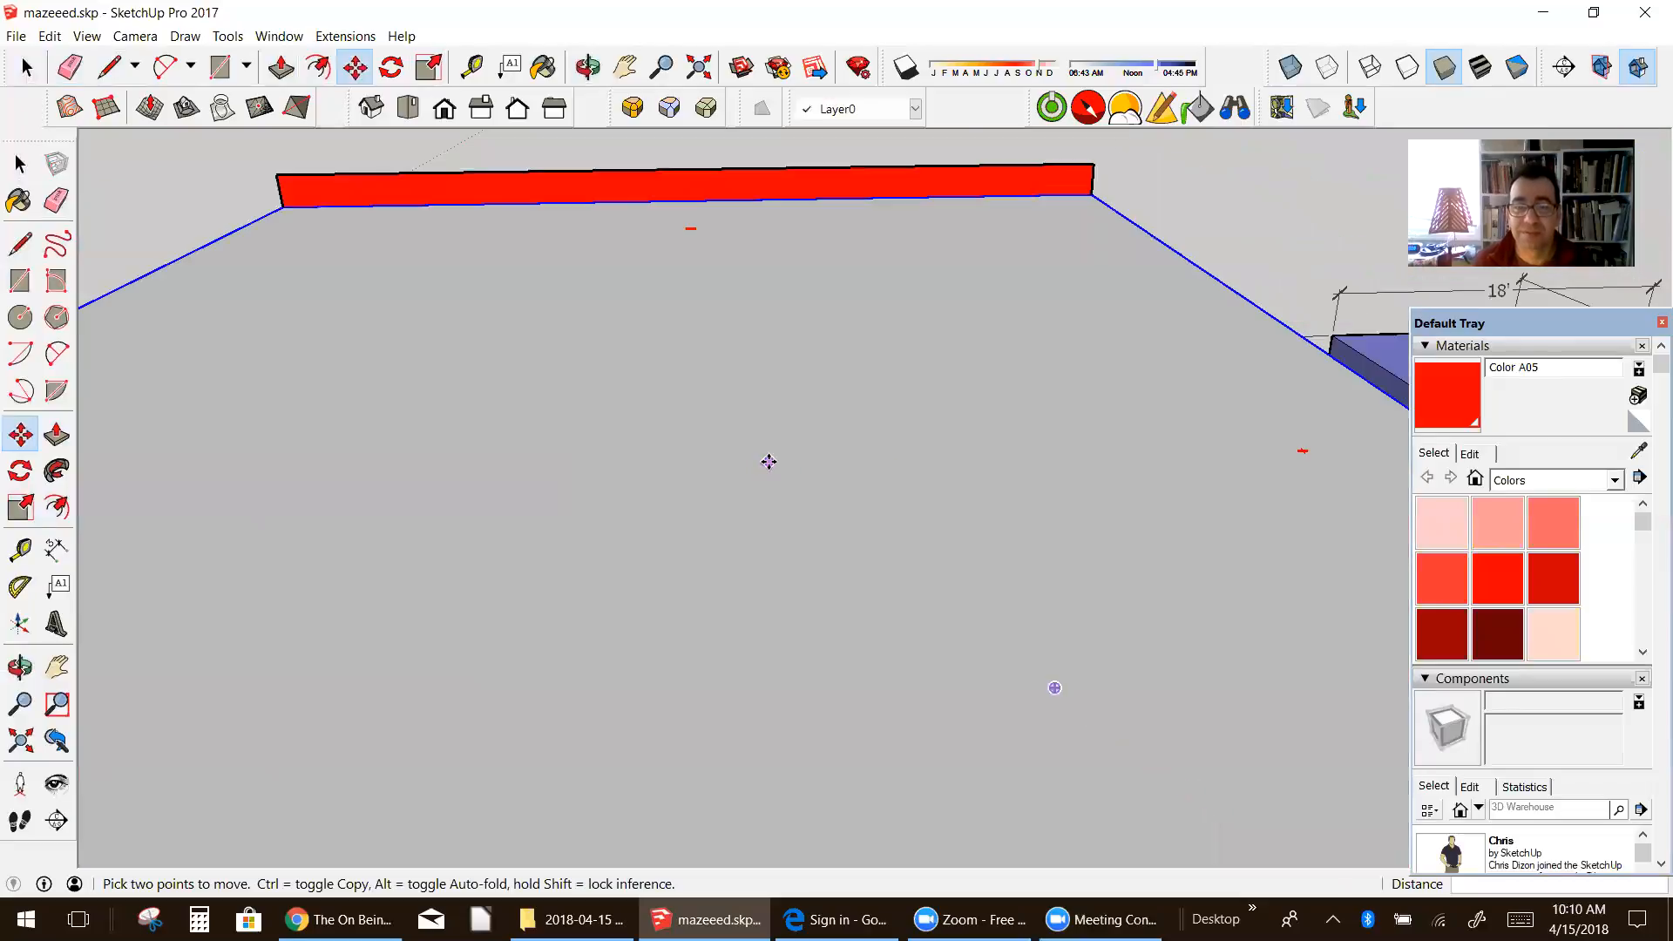
pyautogui.moveTo(766, 467); pyautogui.dragTo(863, 329, button='middle')
pyautogui.scroll(-4, 895, 511)
pyautogui.scroll(5, 863, 329)
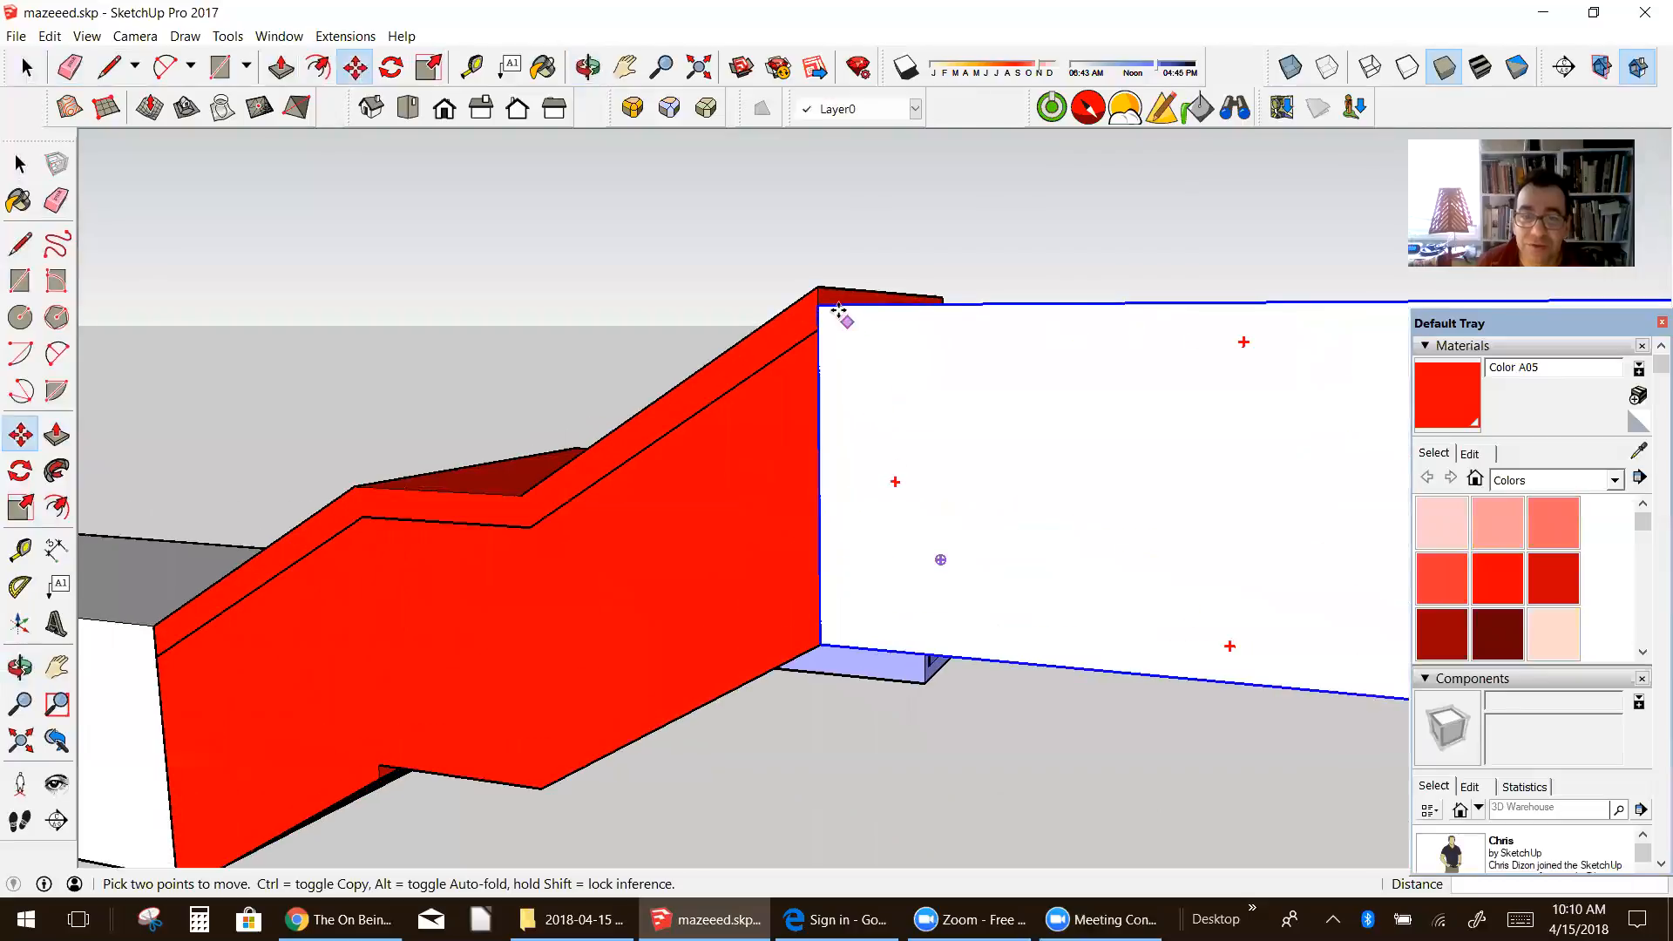
pyautogui.click(803, 279)
pyautogui.click(802, 279)
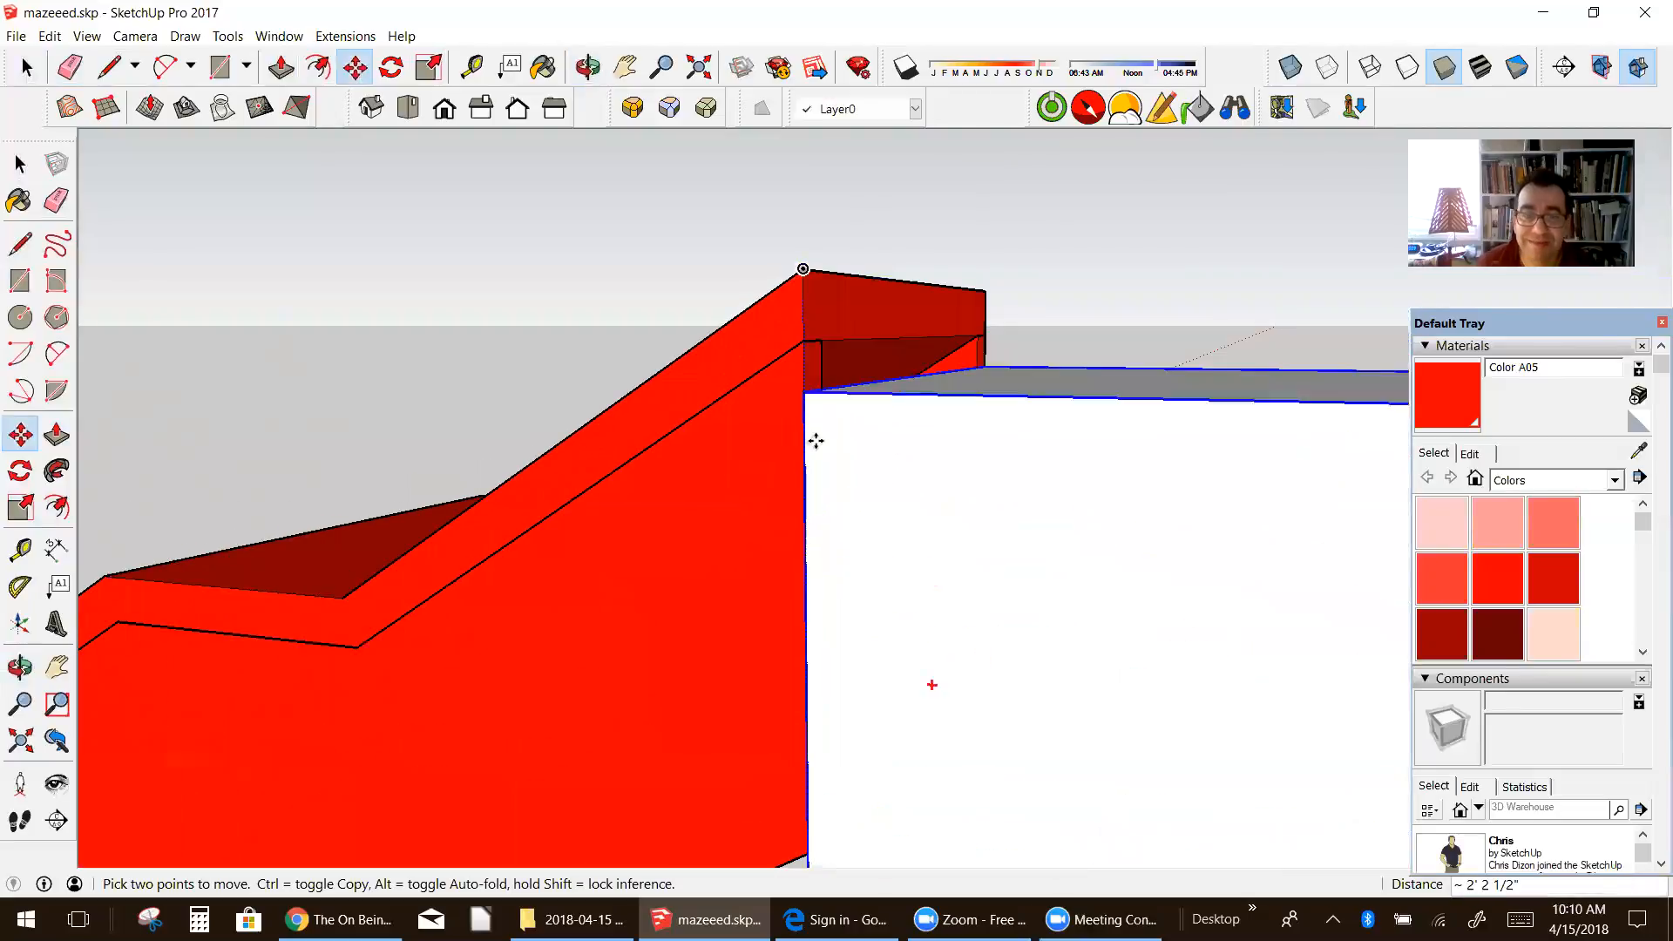
pyautogui.click(803, 272)
# Step: Examine the red staircase and the white tunnels joined to both its ends from the side and from above
pyautogui.moveTo(884, 436); pyautogui.dragTo(774, 464, button='middle')
pyautogui.scroll(-7, 641, 554)
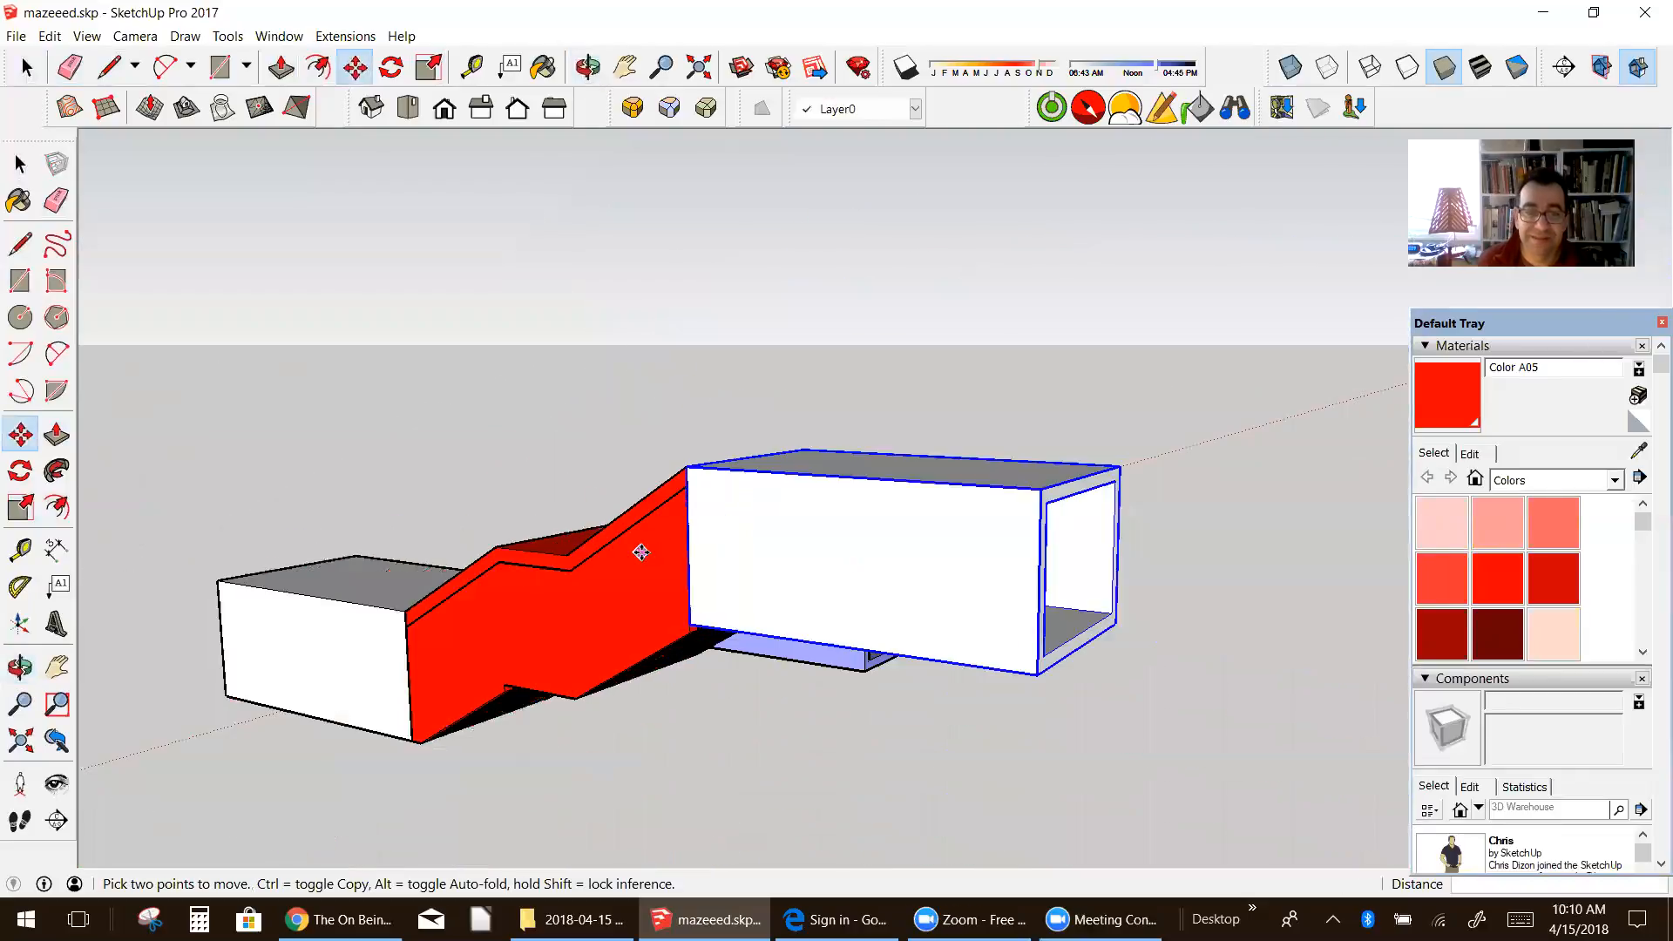
pyautogui.moveTo(590, 583); pyautogui.dragTo(723, 821, button='middle')
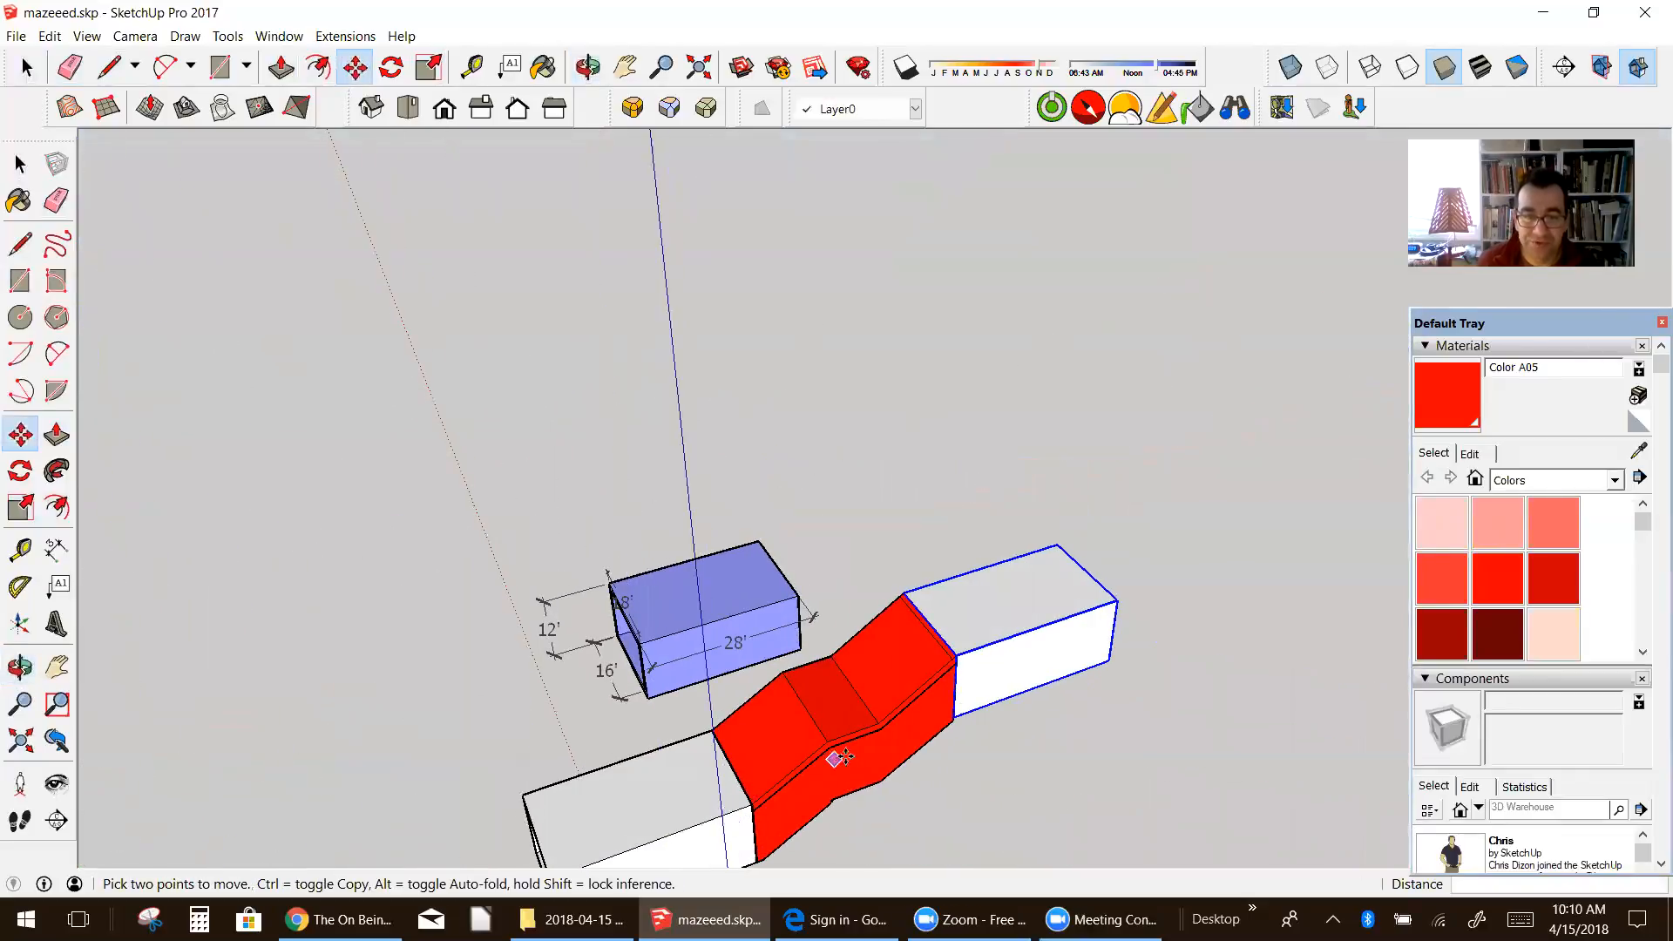
pyautogui.scroll(-3, 976, 658)
pyautogui.scroll(4, 895, 756)
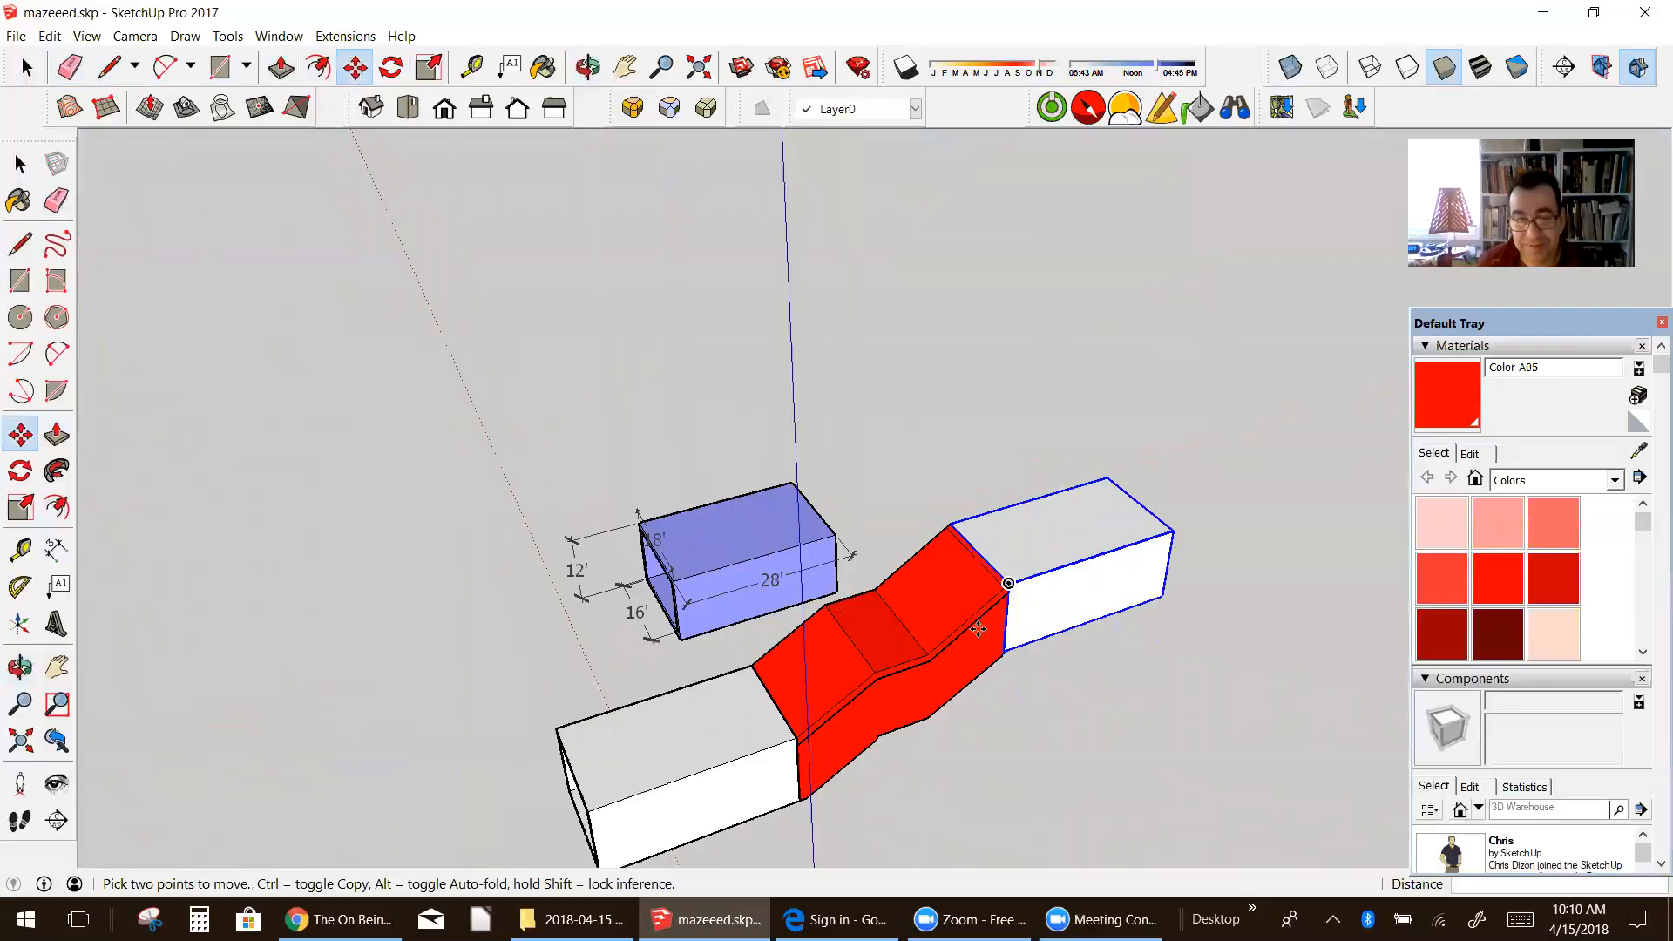
pyautogui.moveTo(886, 671); pyautogui.dragTo(912, 635, button='middle')
pyautogui.scroll(2, 926, 639)
pyautogui.scroll(-3, 924, 638)
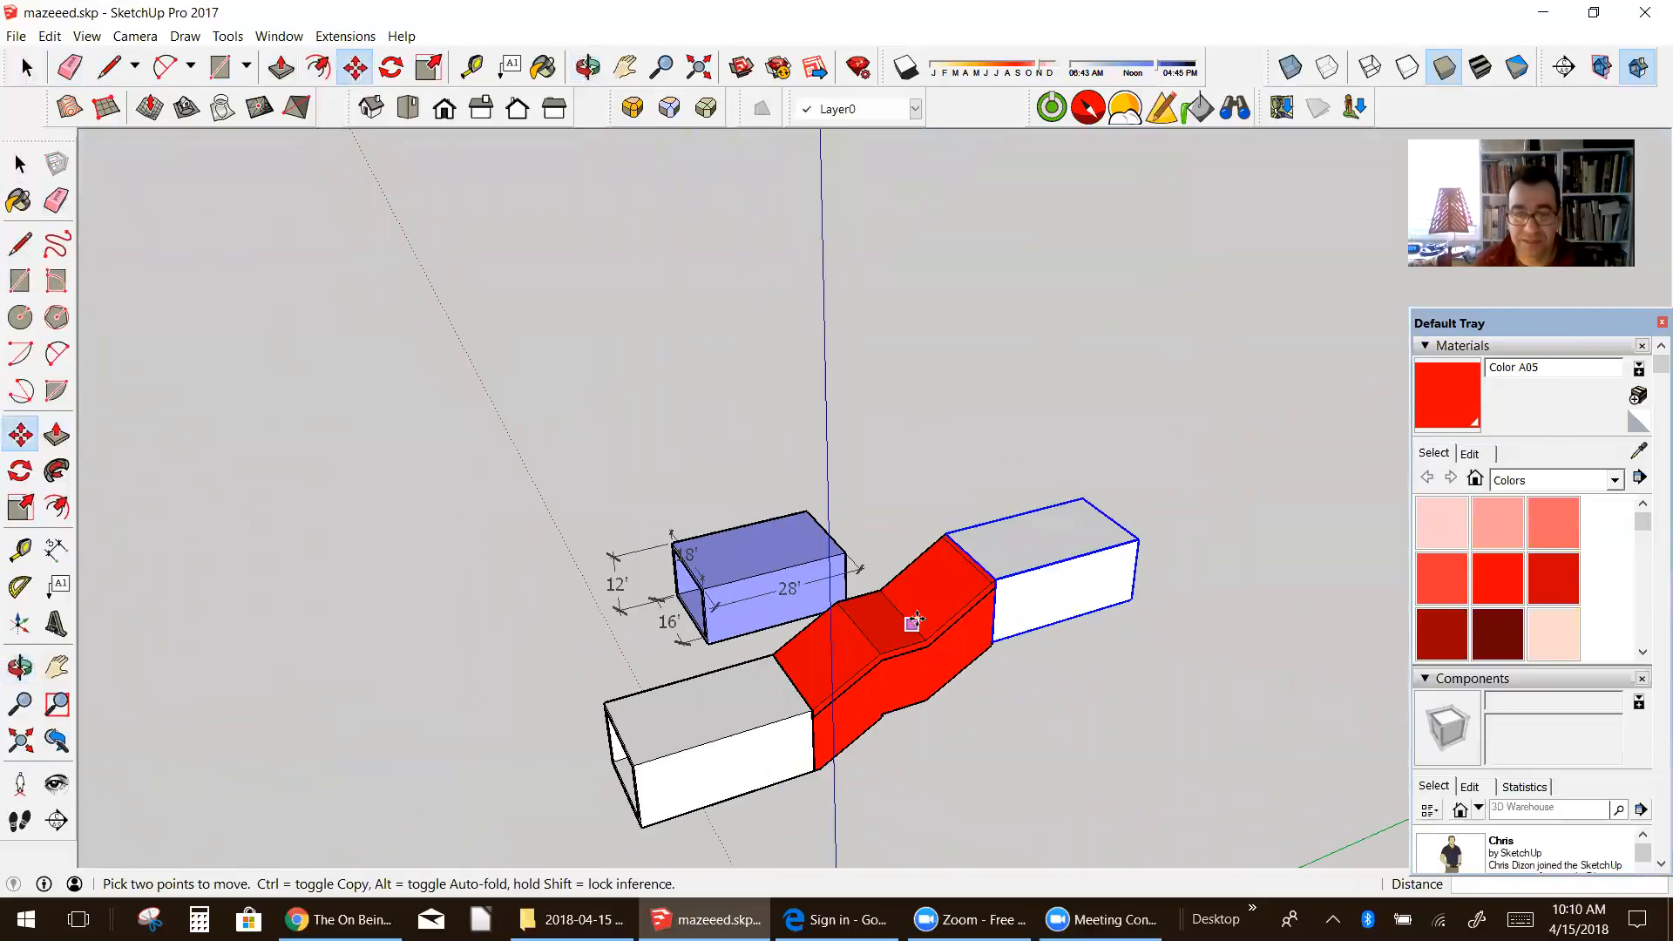
pyautogui.scroll(5, 1146, 617)
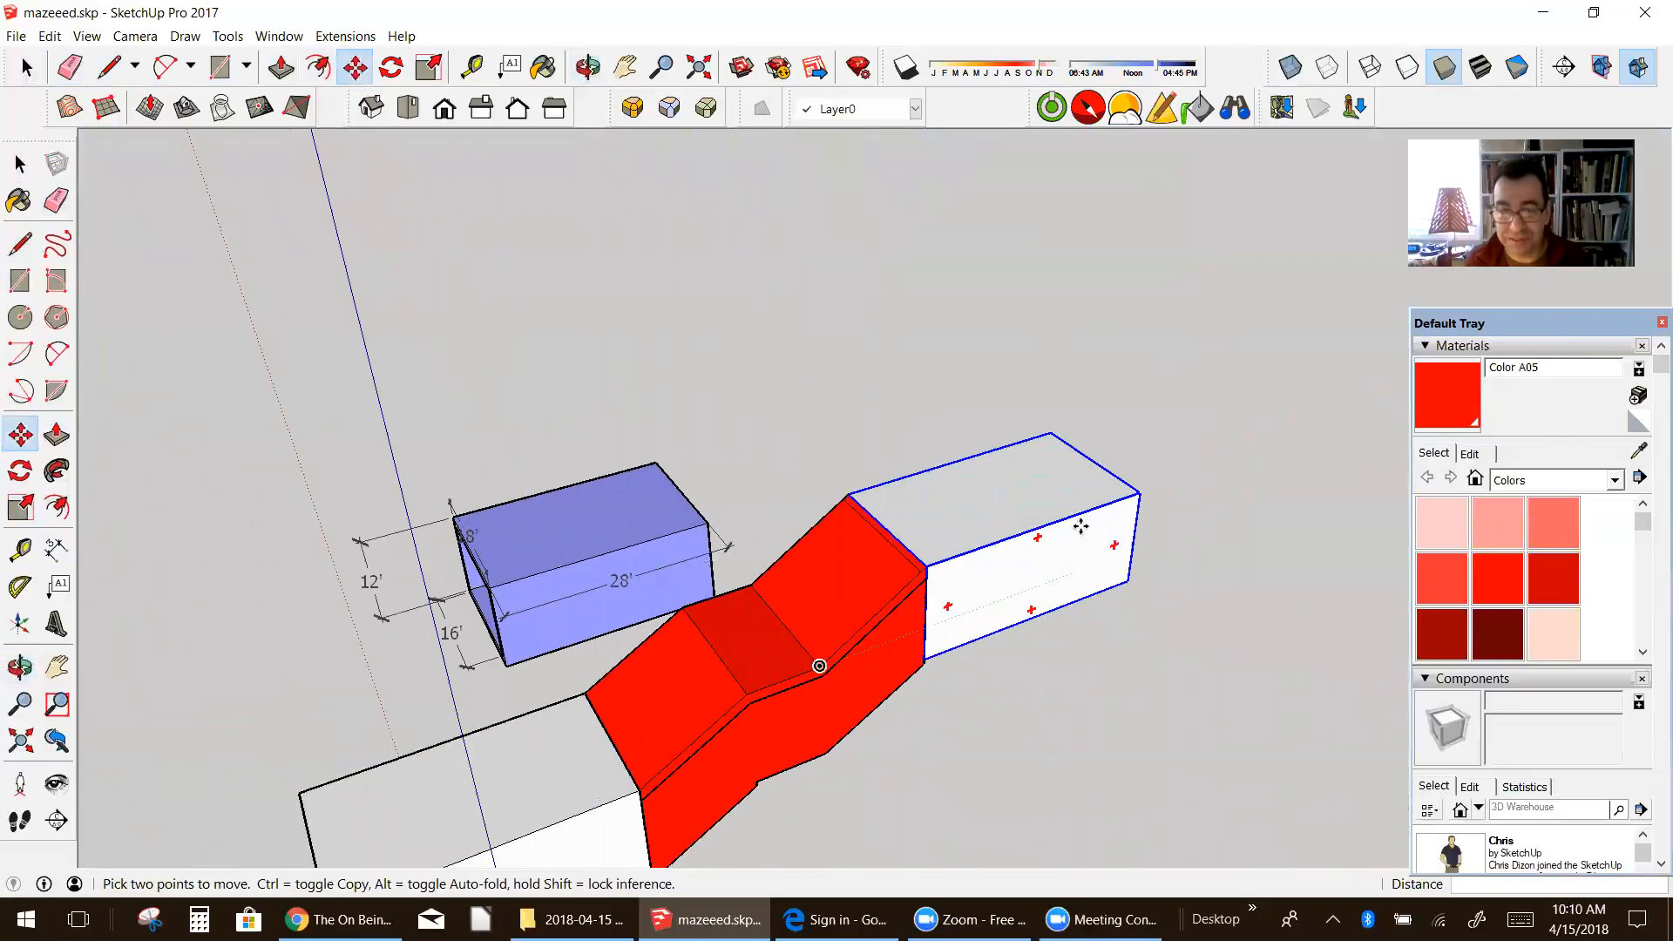
pyautogui.scroll(-3, 1263, 510)
pyautogui.moveTo(1133, 475)
pyautogui.mouseDown(button='middle')
pyautogui.moveTo(1173, 560)
pyautogui.moveTo(1156, 478)
pyautogui.mouseUp(button='middle')
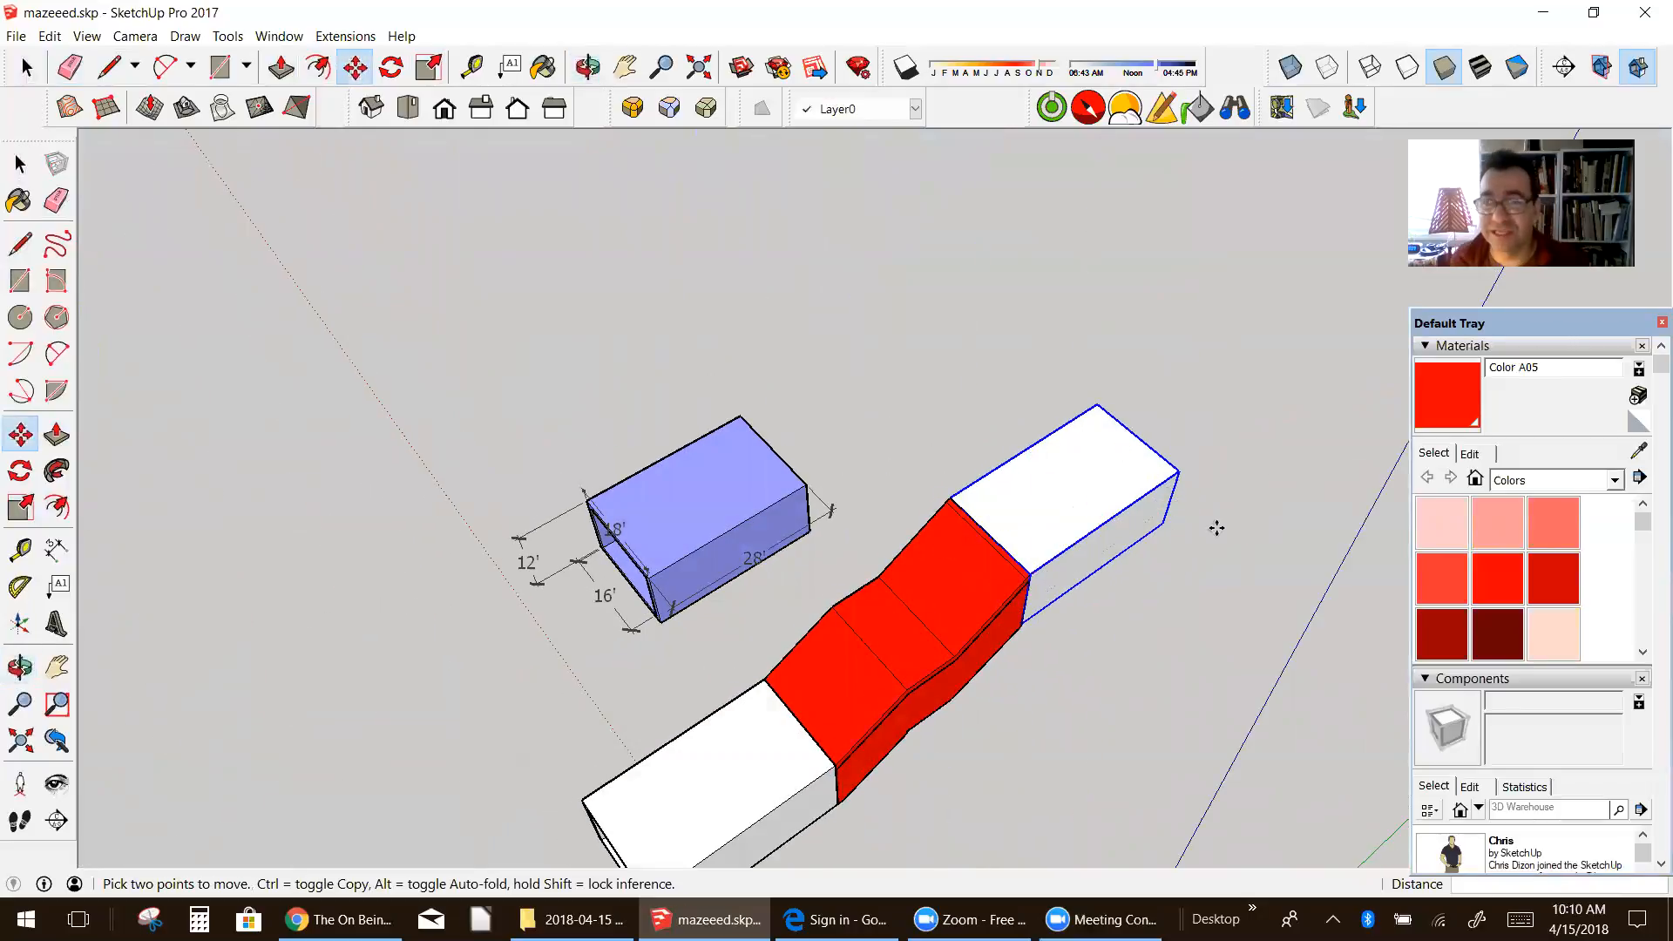